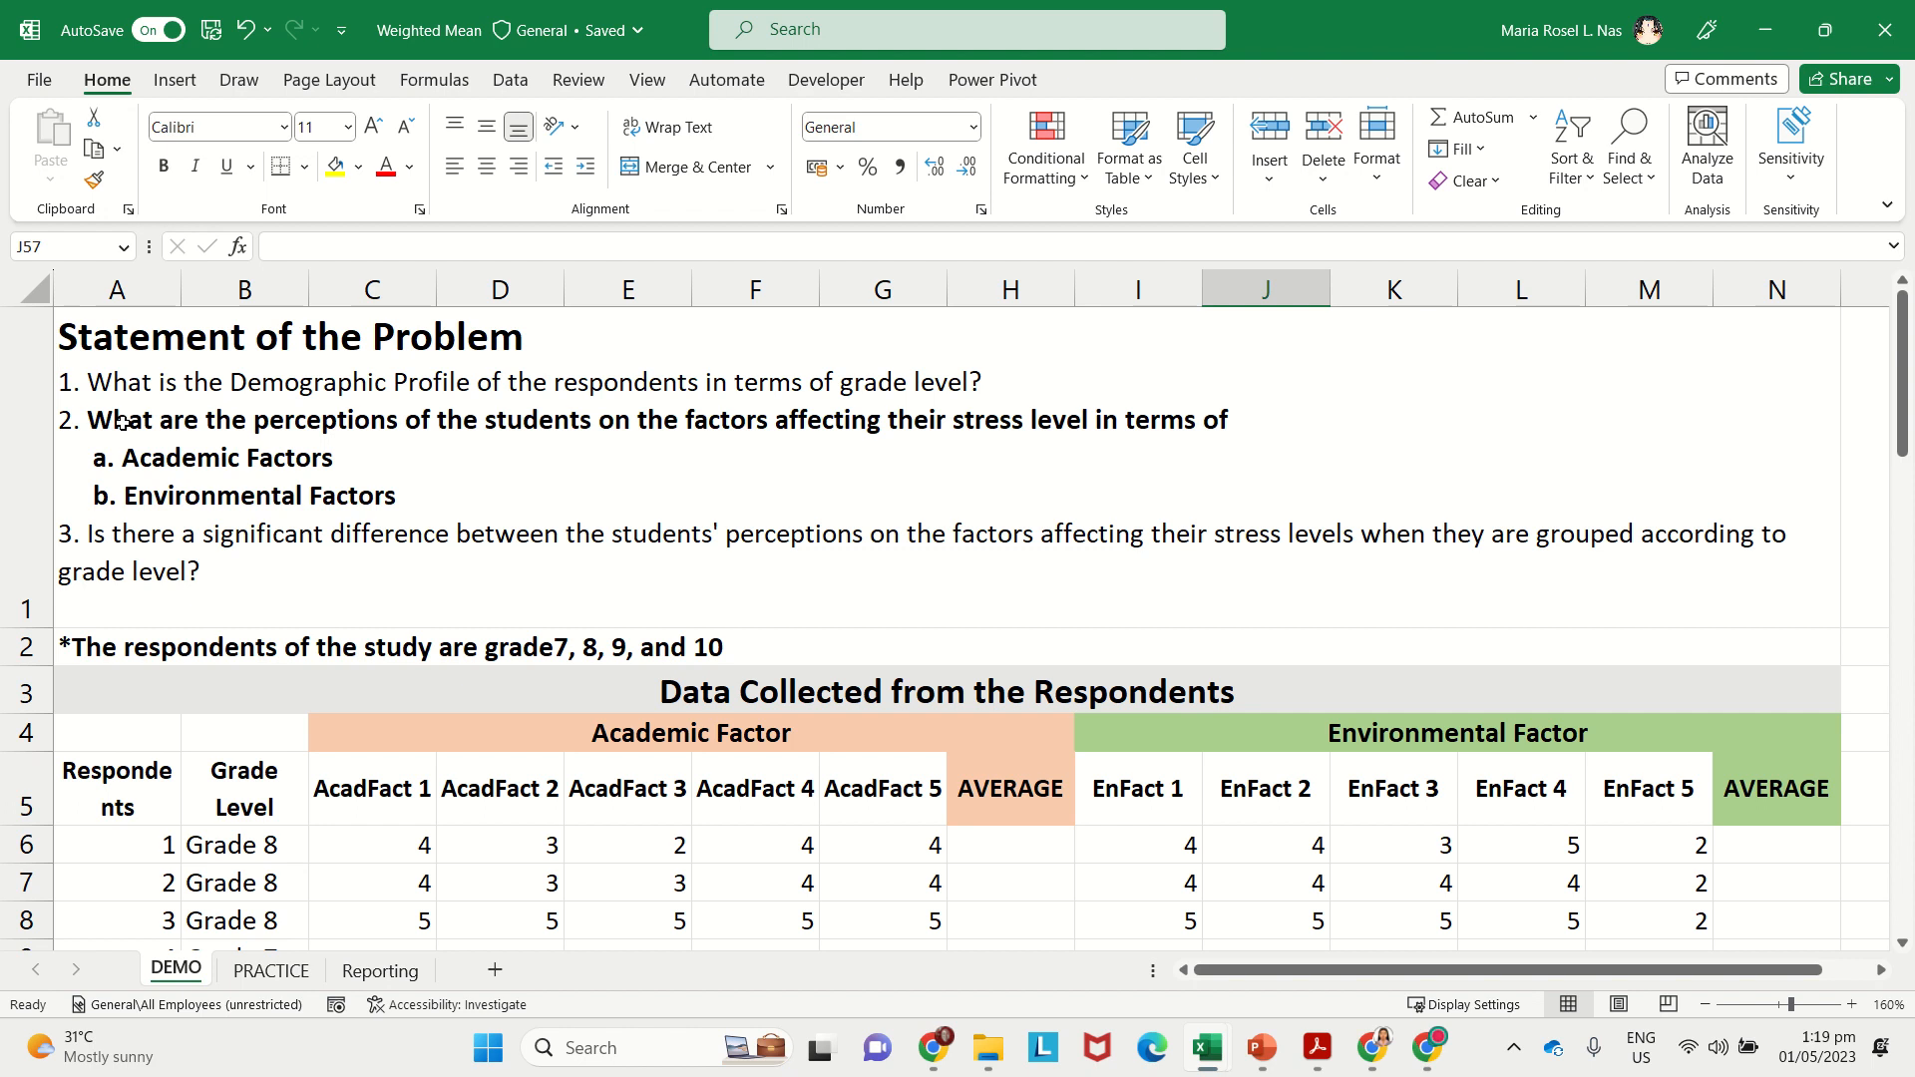
Step: Examine the statement of the problem, the Academic and Environmental Factor columns, and the first two respondents' rows of scores
left_click(92, 427)
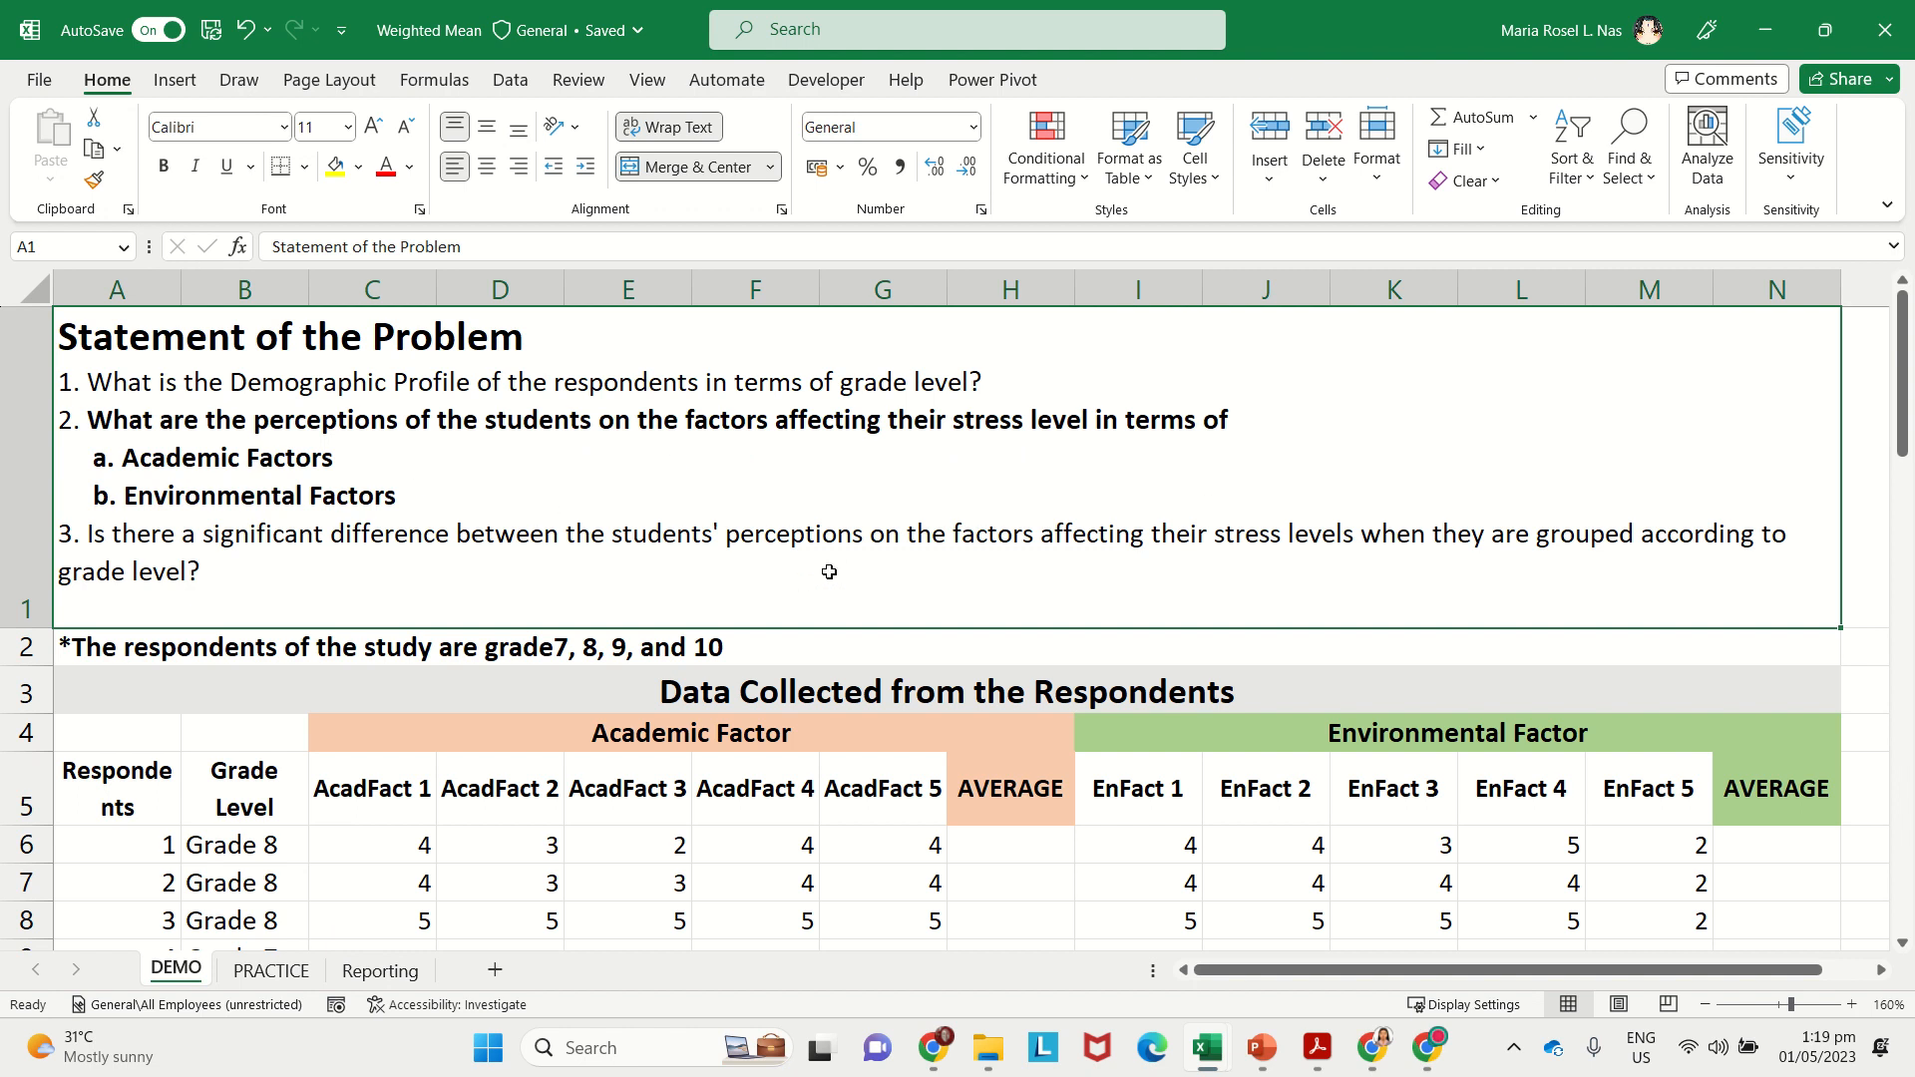
scroll(923, 688, "down", 5)
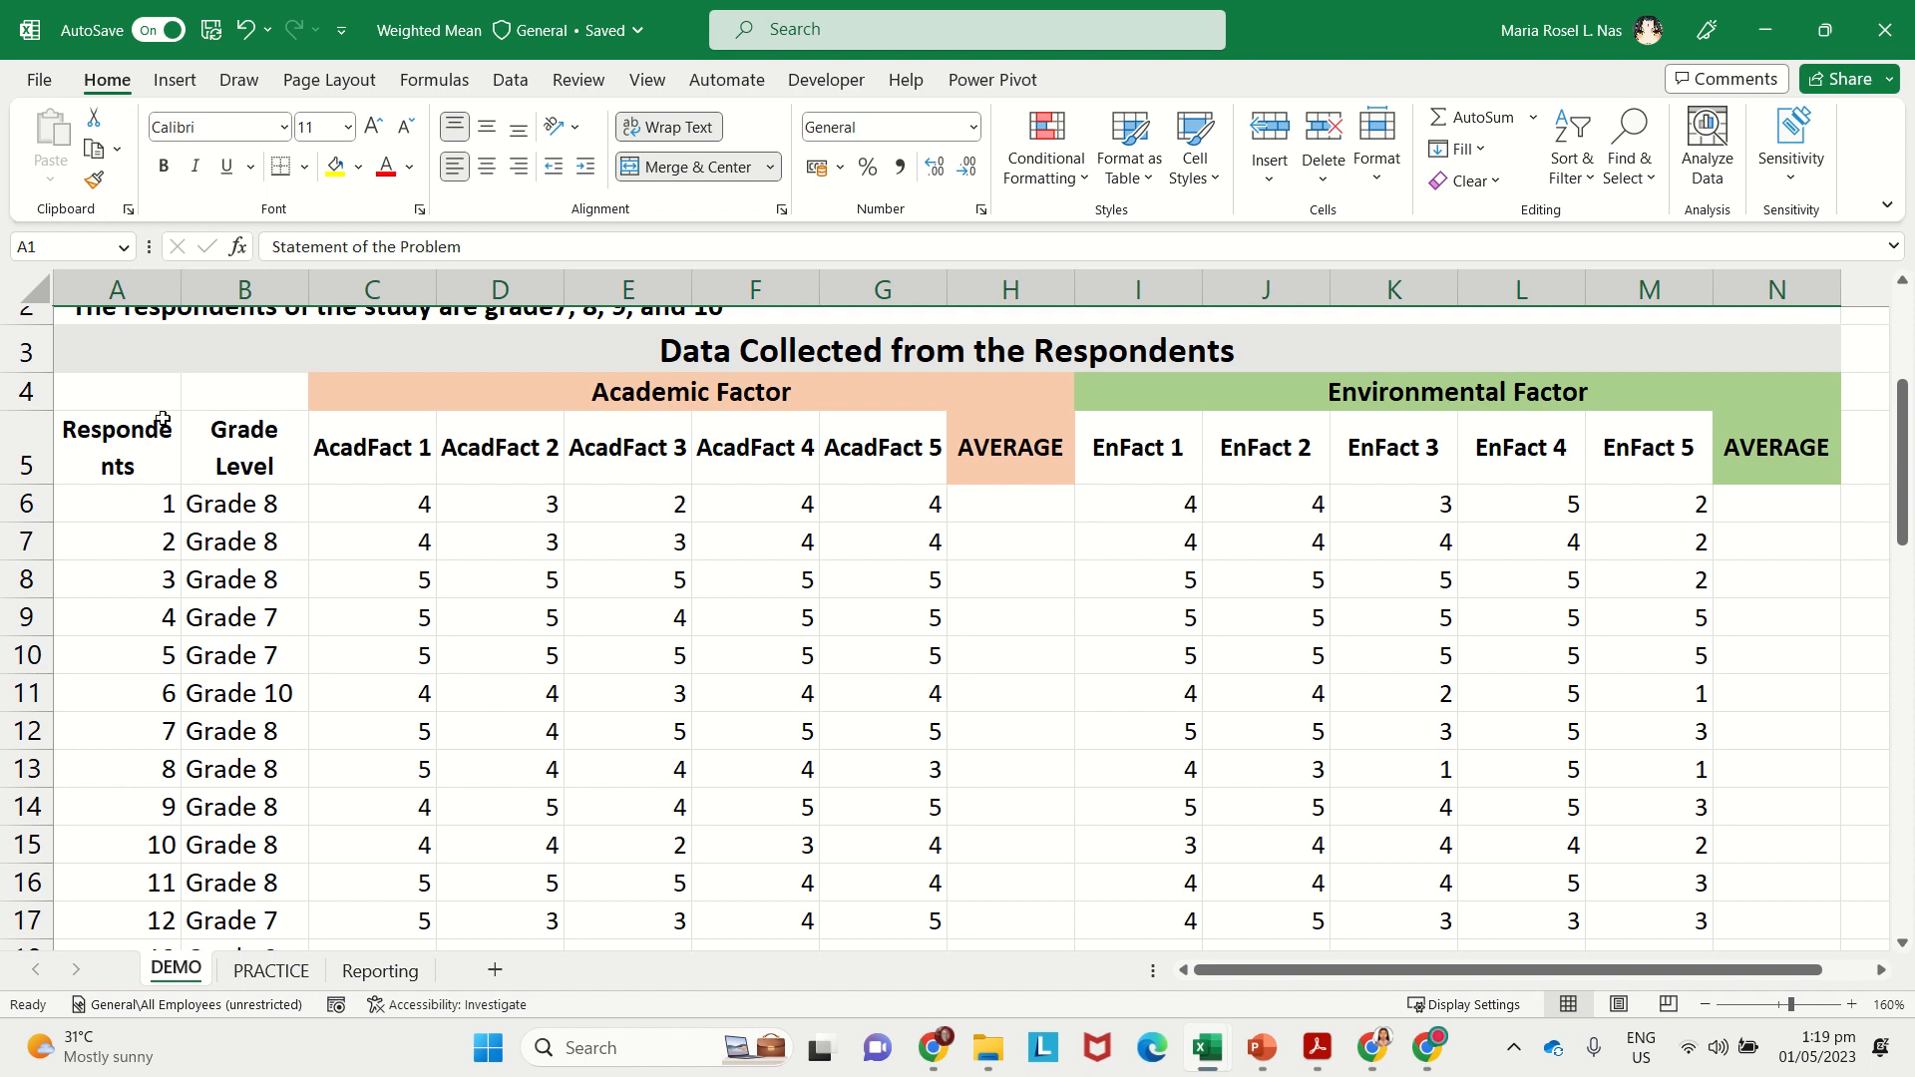
left_click(166, 287)
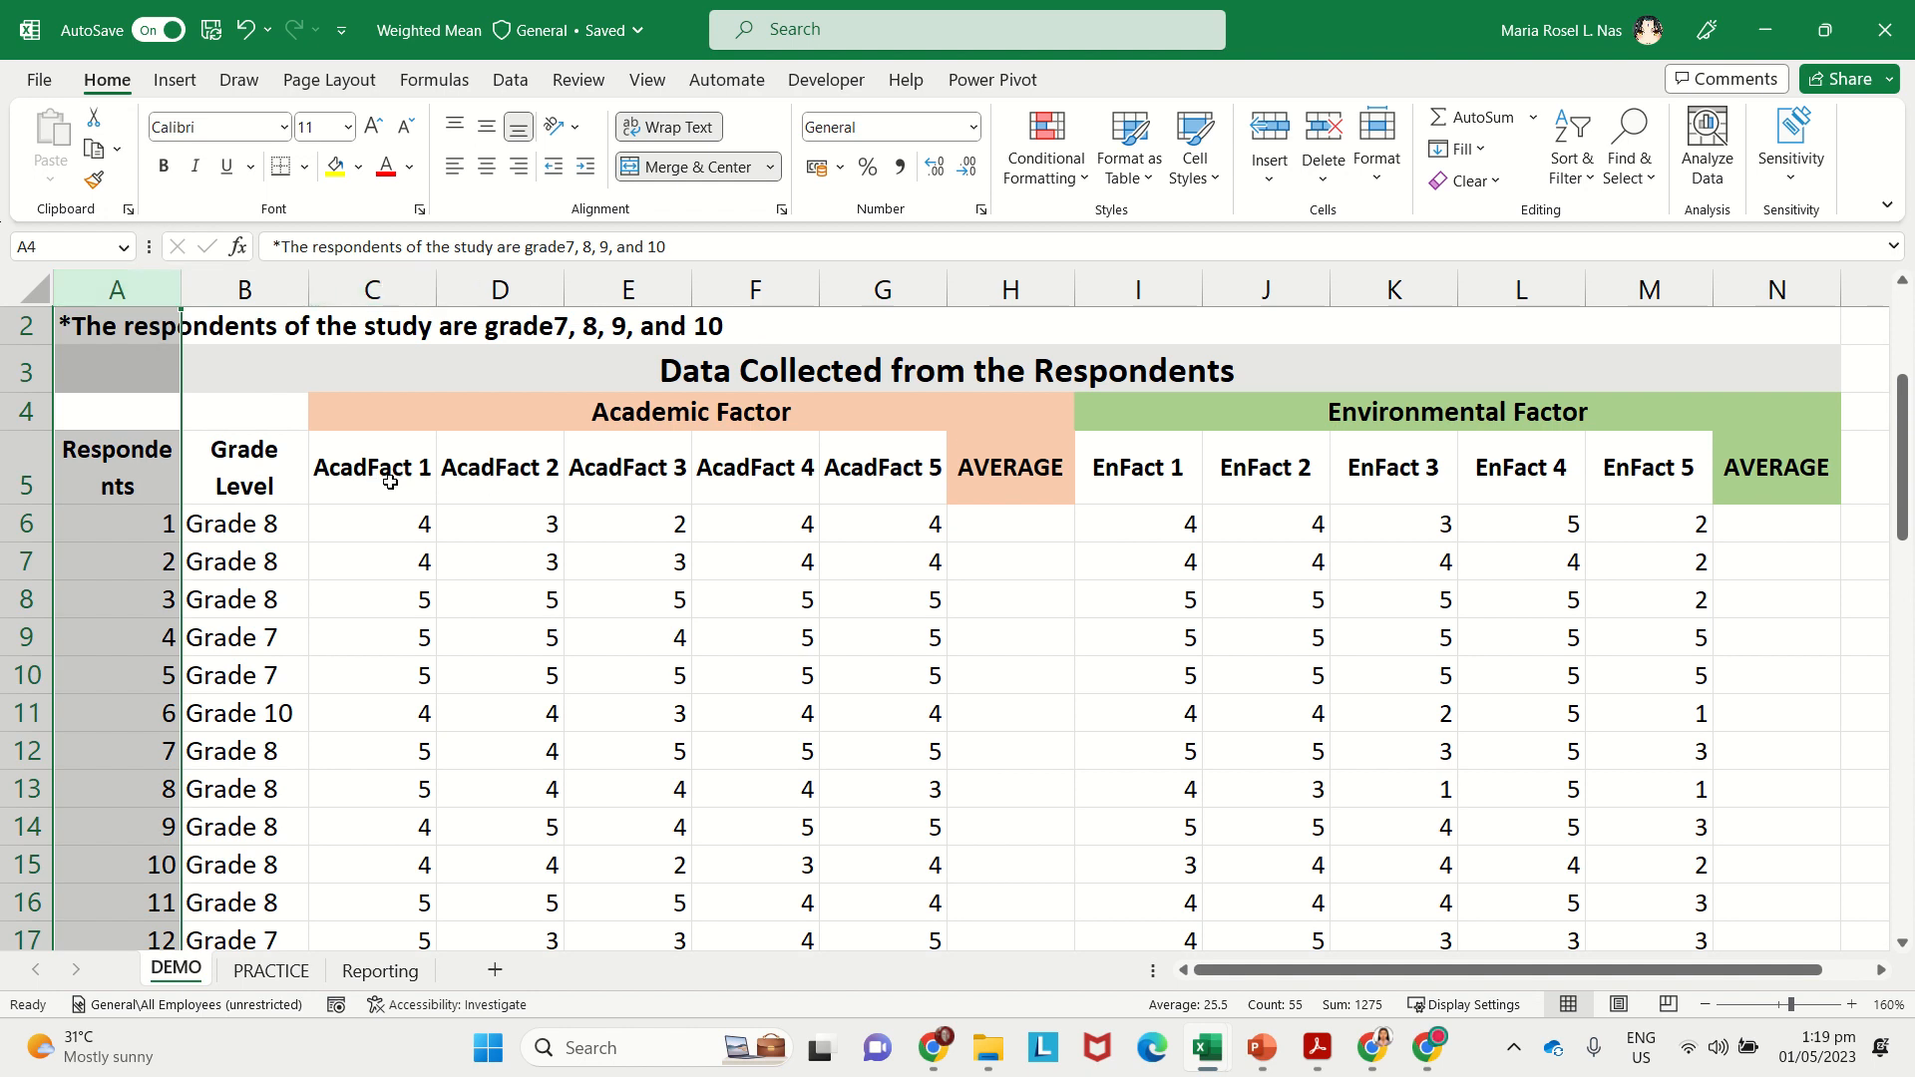
left_click_drag(390, 482, 886, 479)
left_click(764, 402)
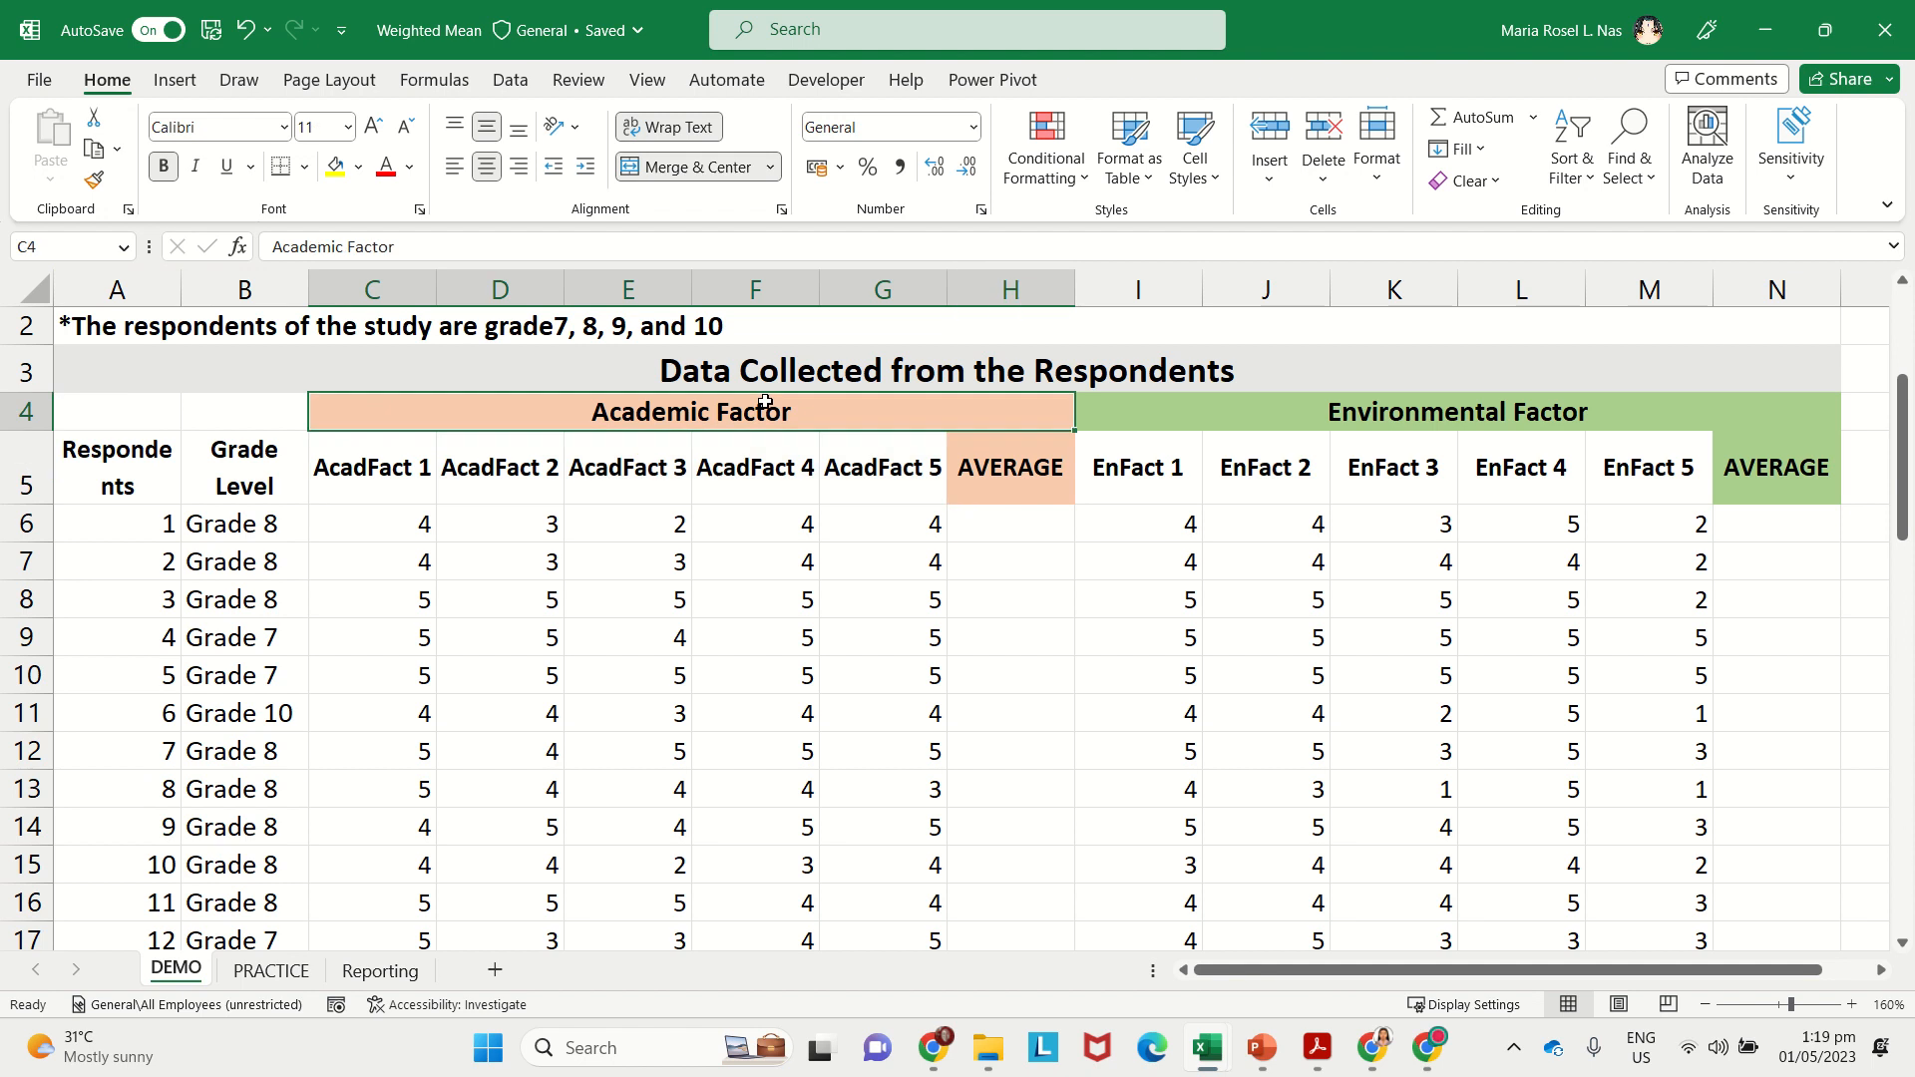
left_click(374, 470)
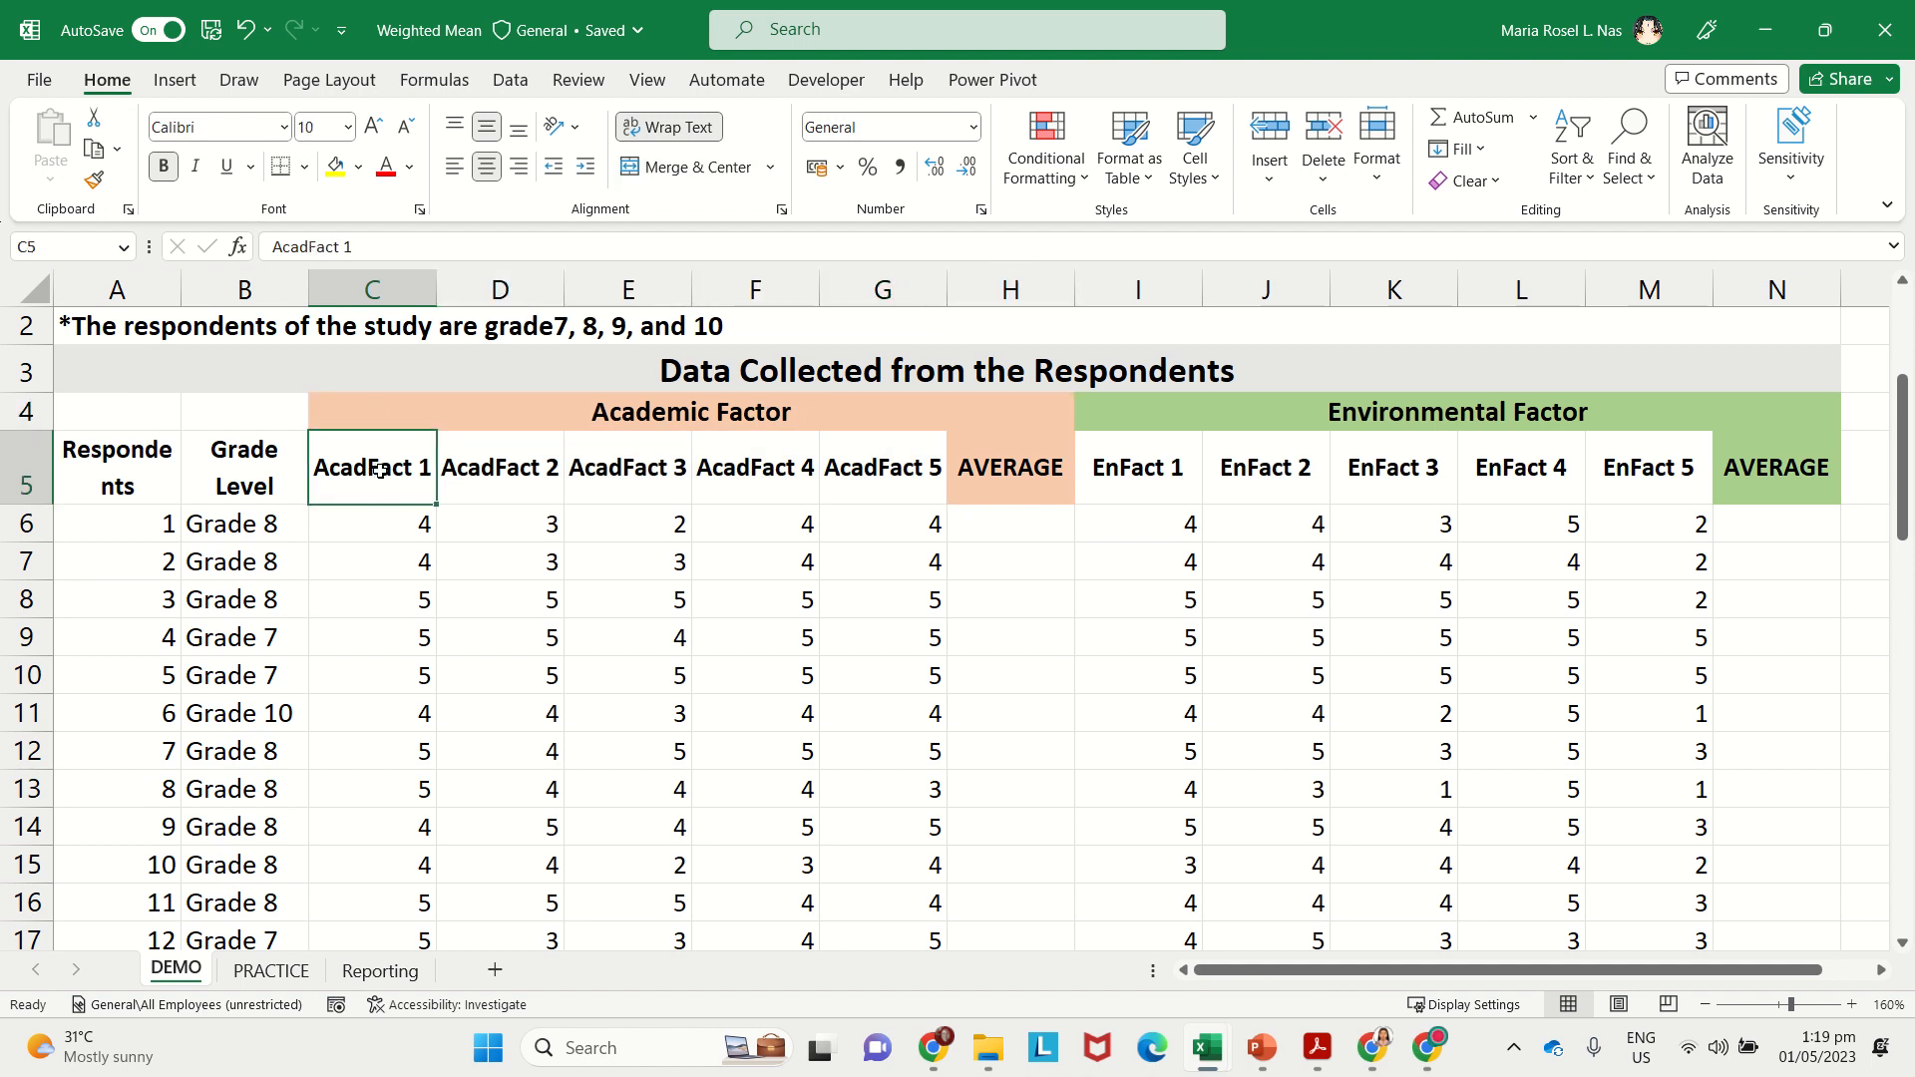
left_click(827, 406)
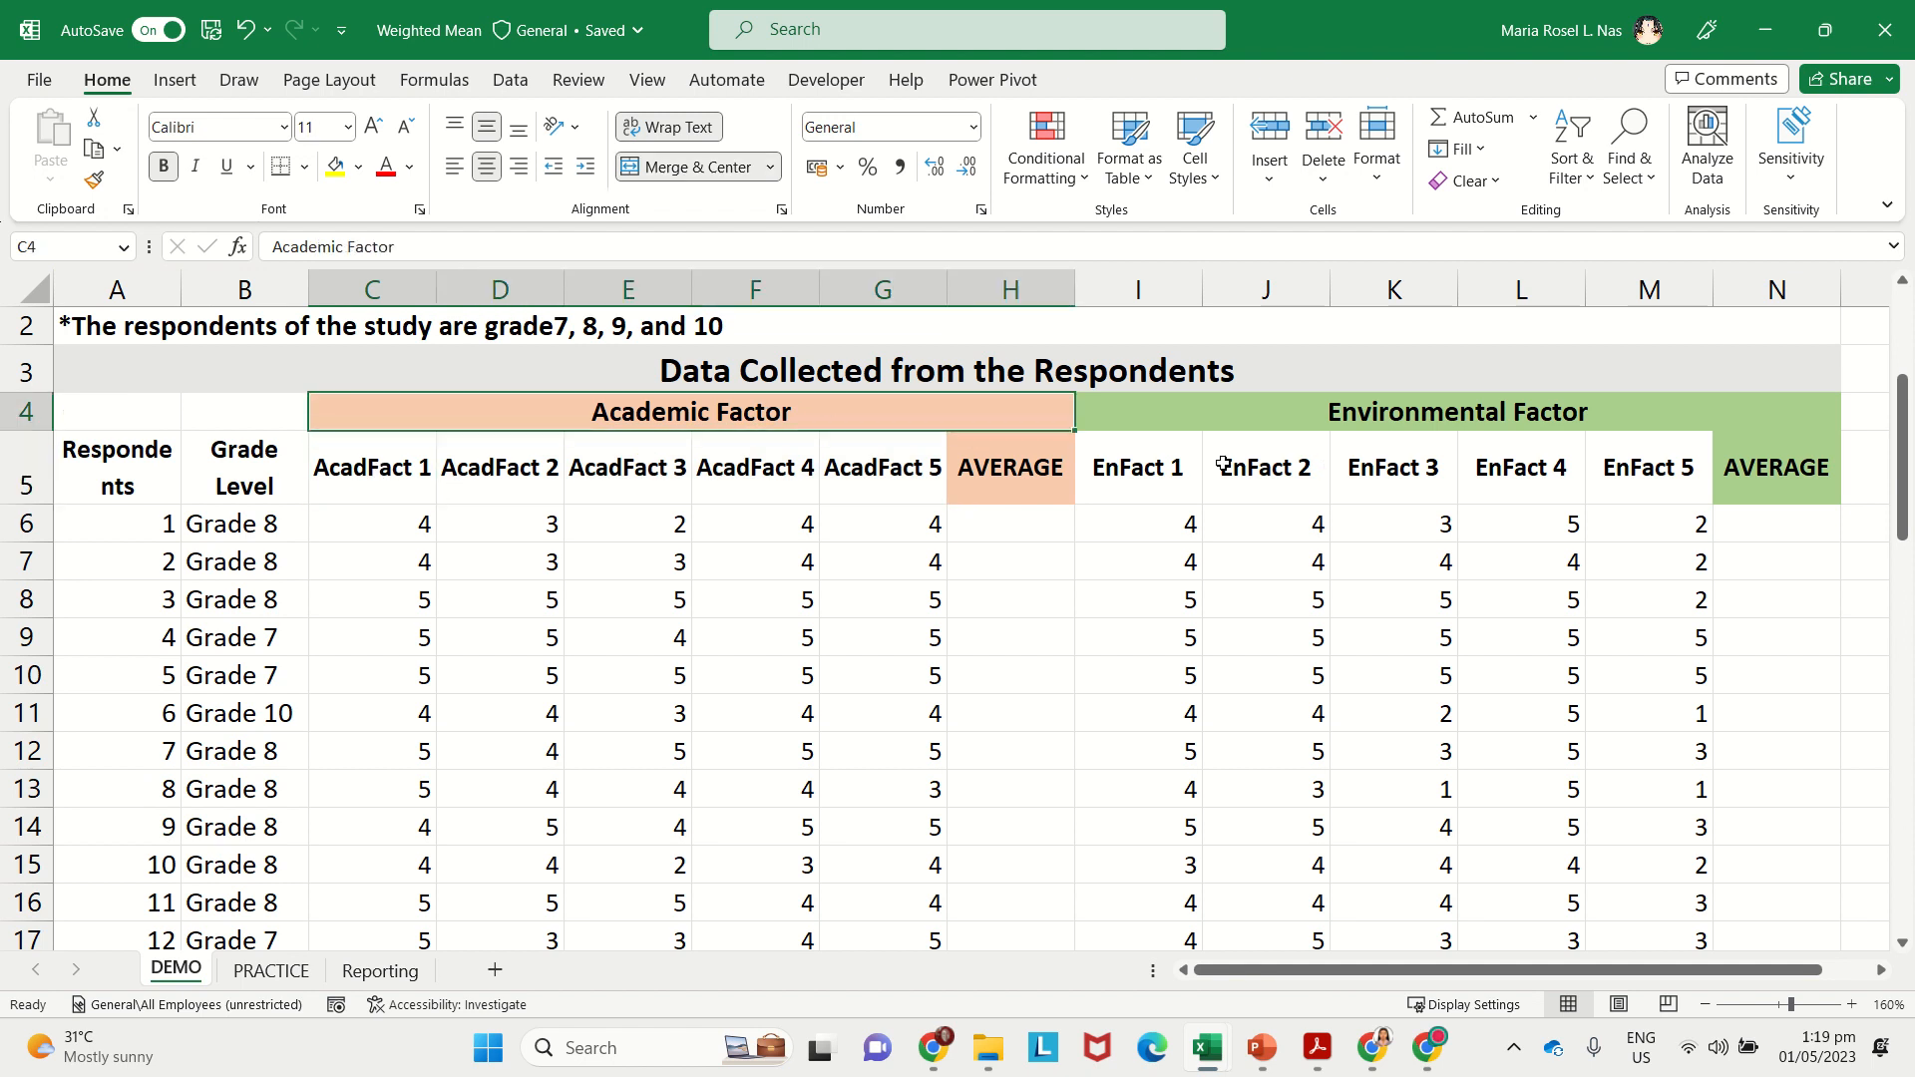
left_click(1162, 466)
left_click_drag(1162, 466, 1639, 475)
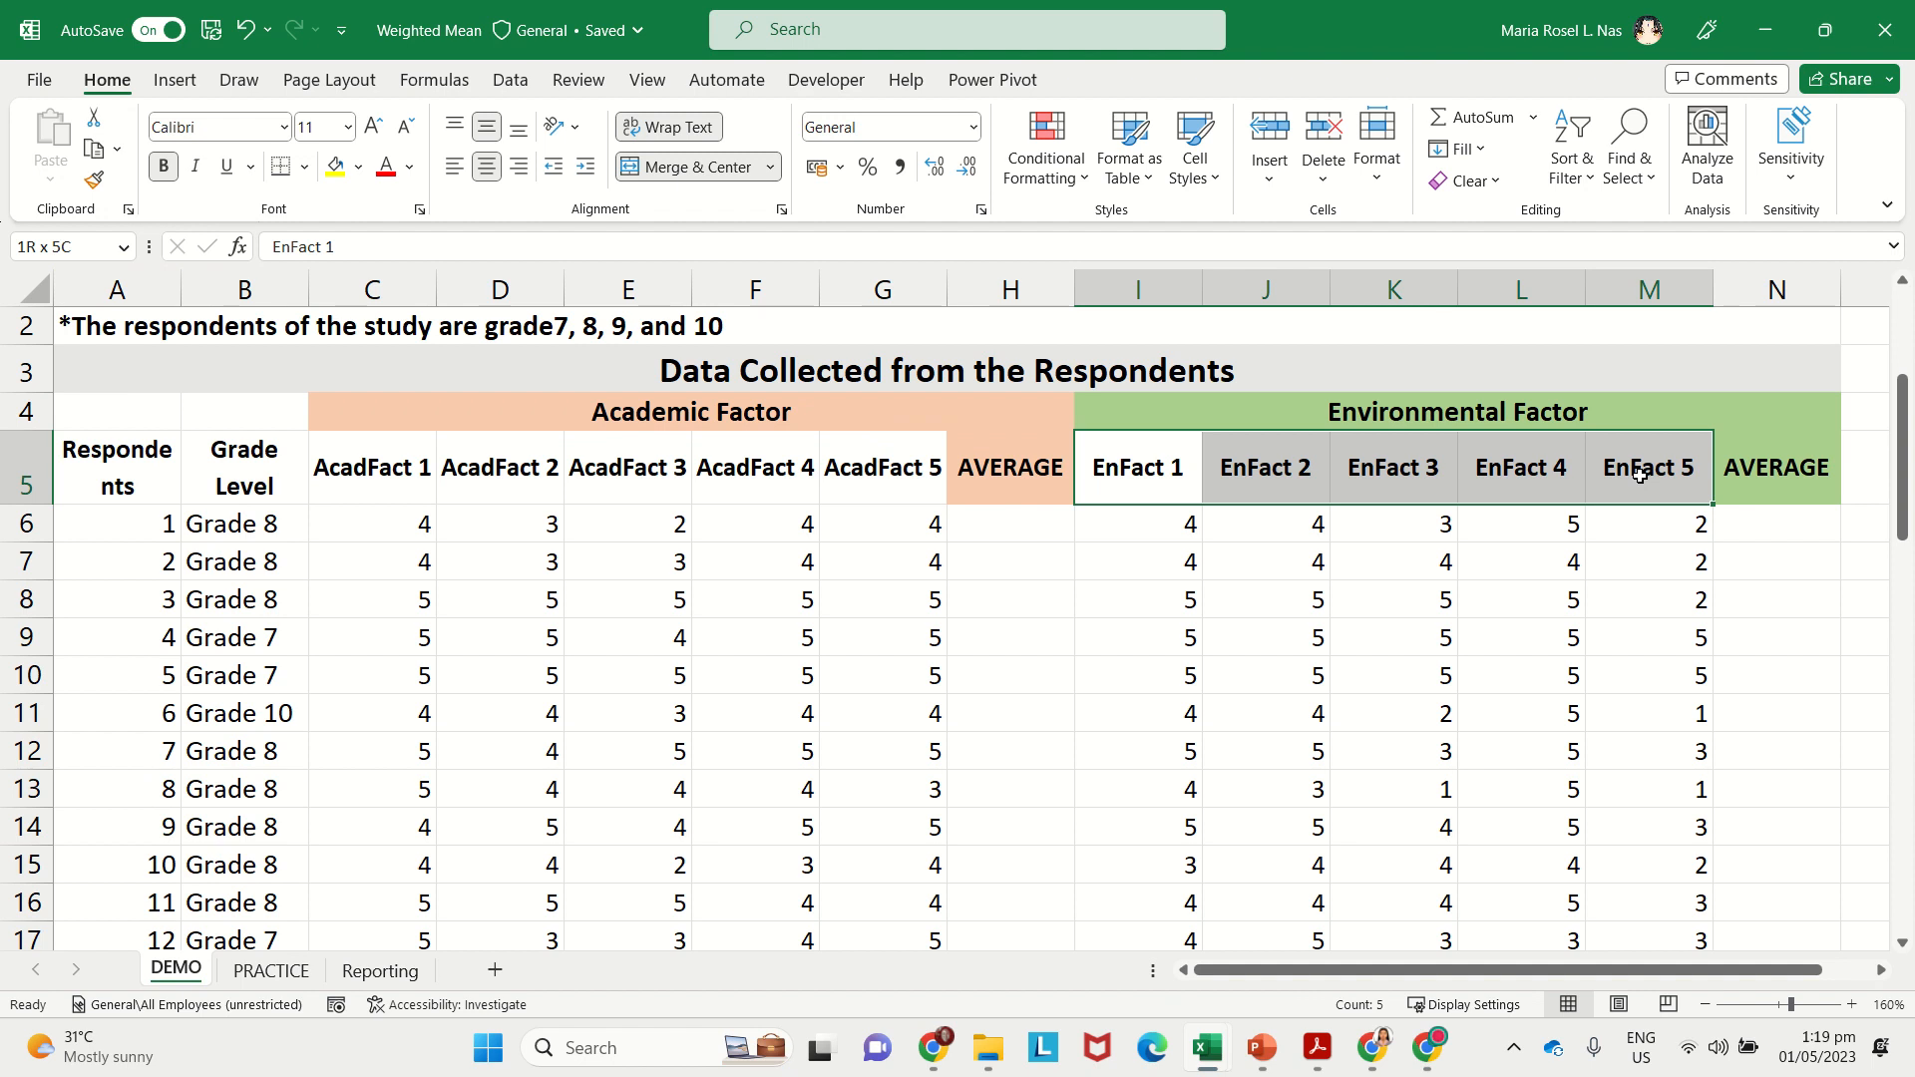
left_click(1631, 401)
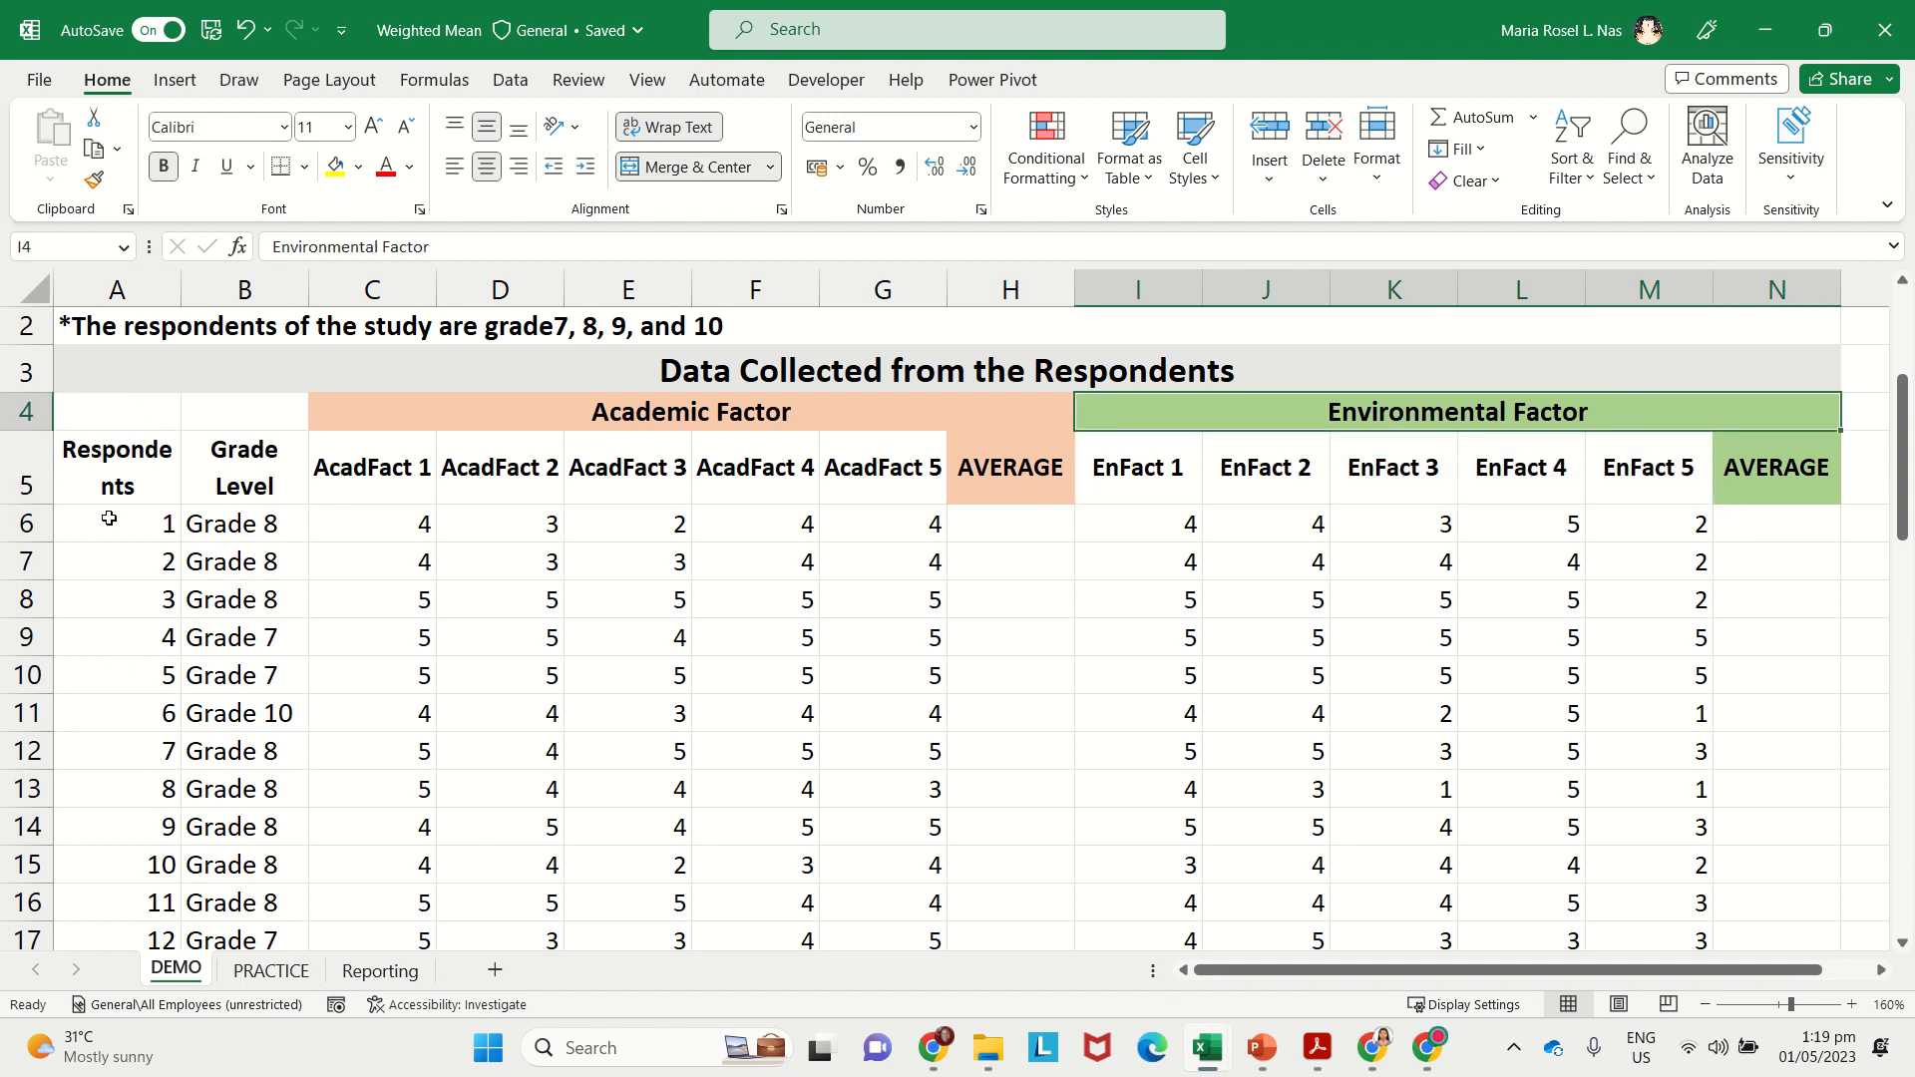
left_click(40, 523)
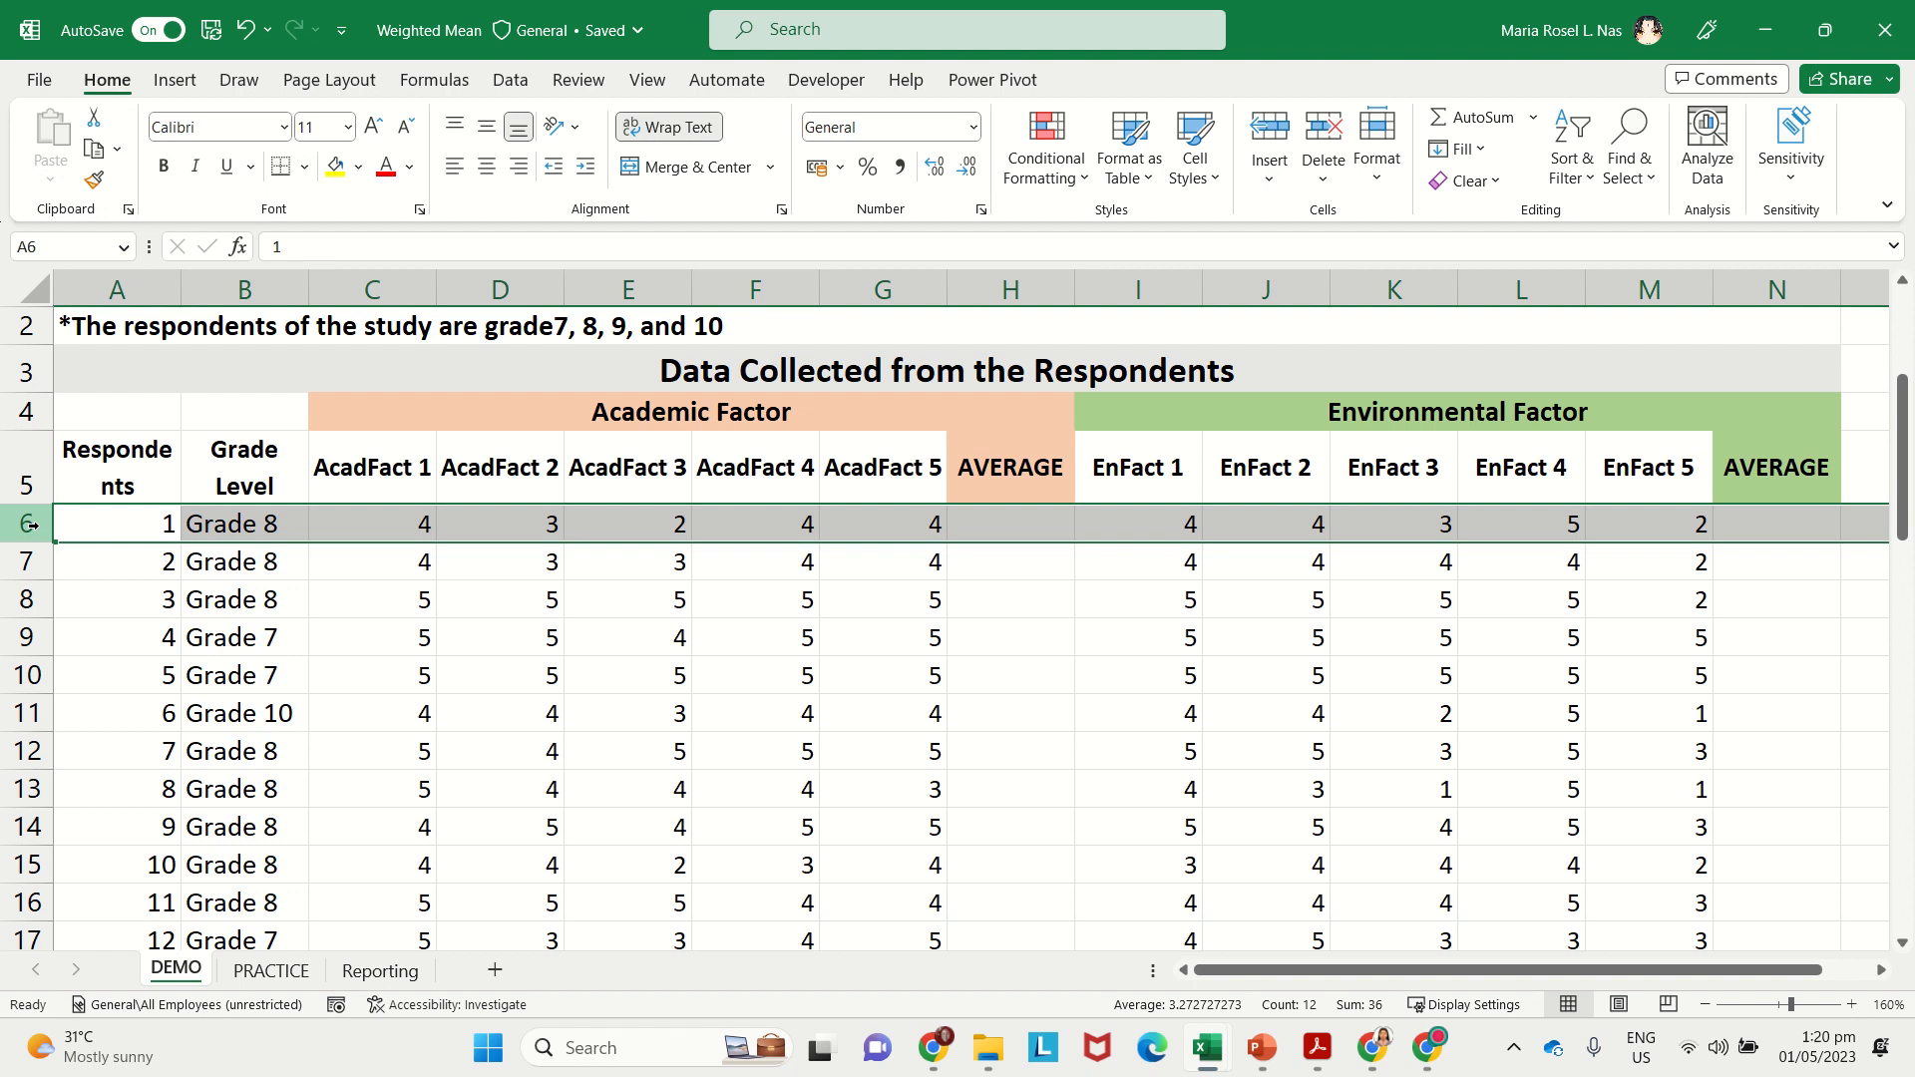
left_click_drag(364, 524, 1773, 537)
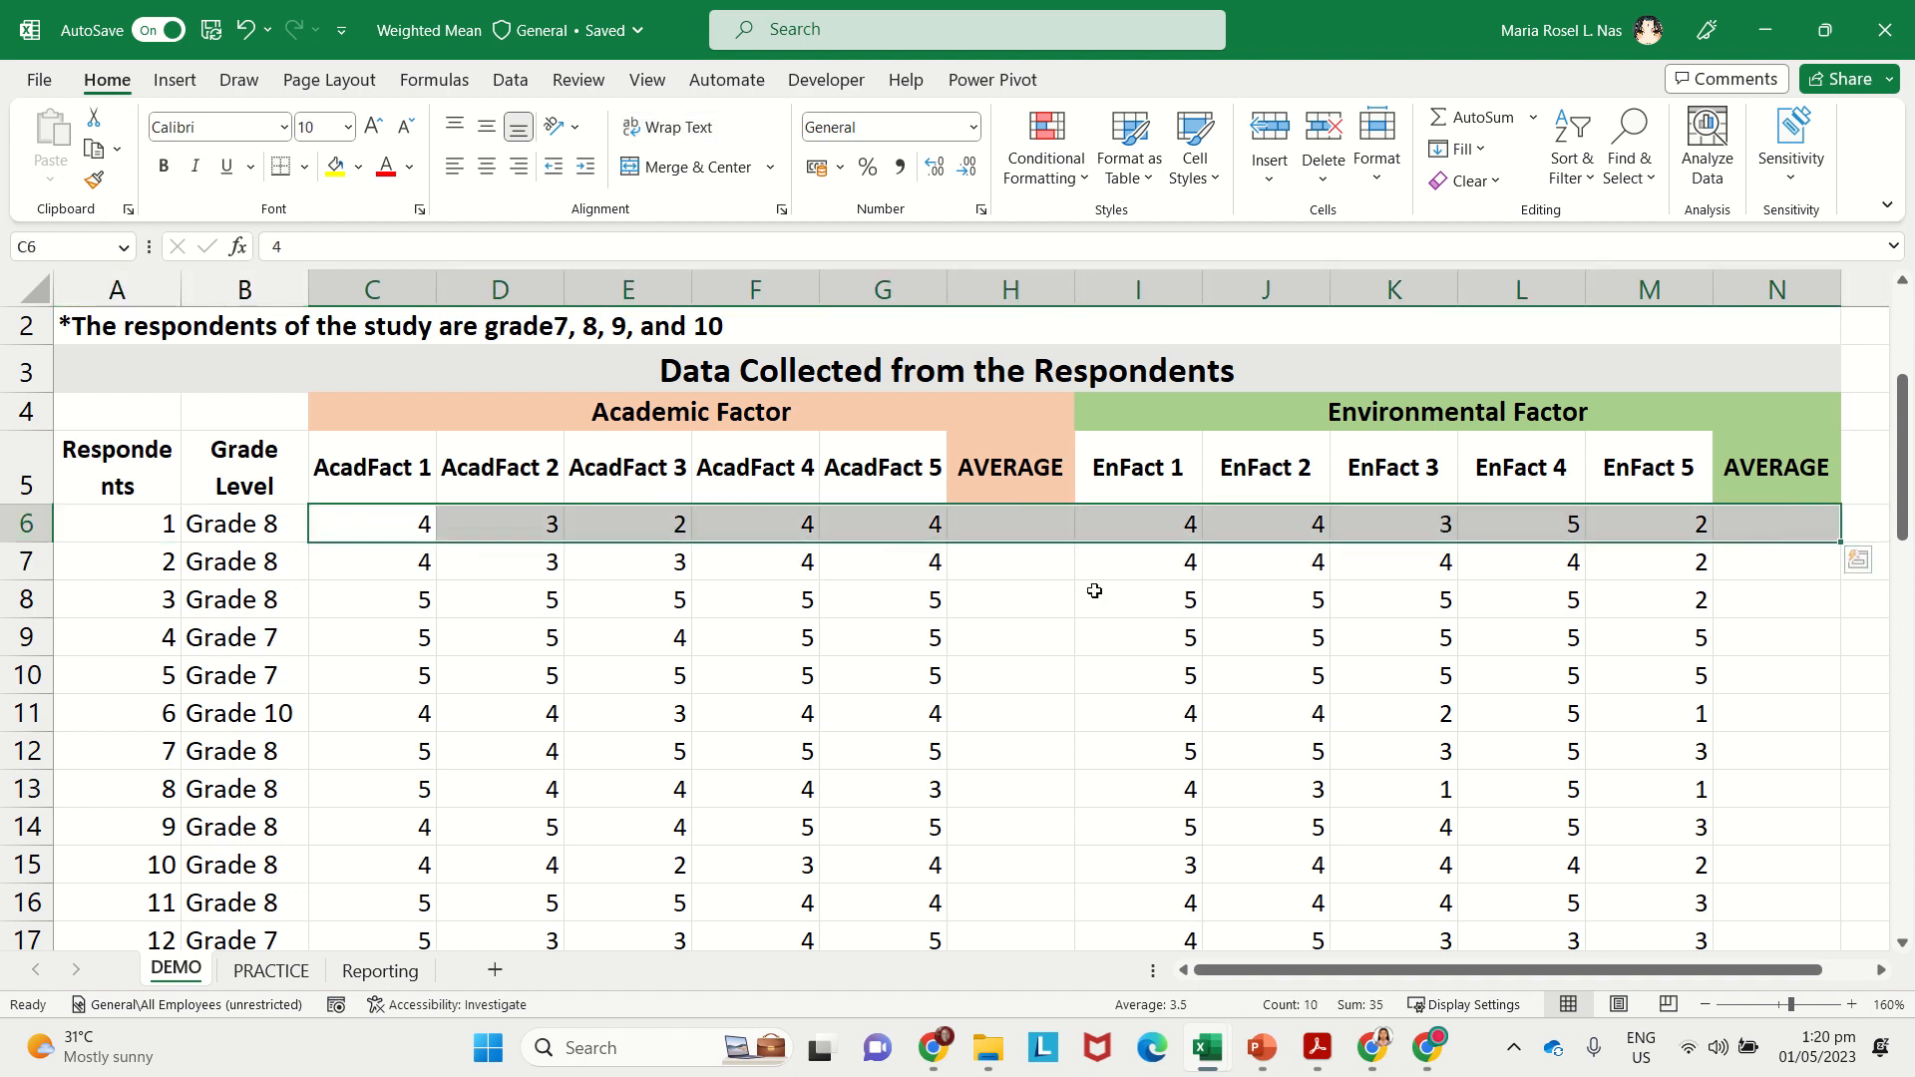
left_click(77, 554)
left_click_drag(77, 555, 1756, 551)
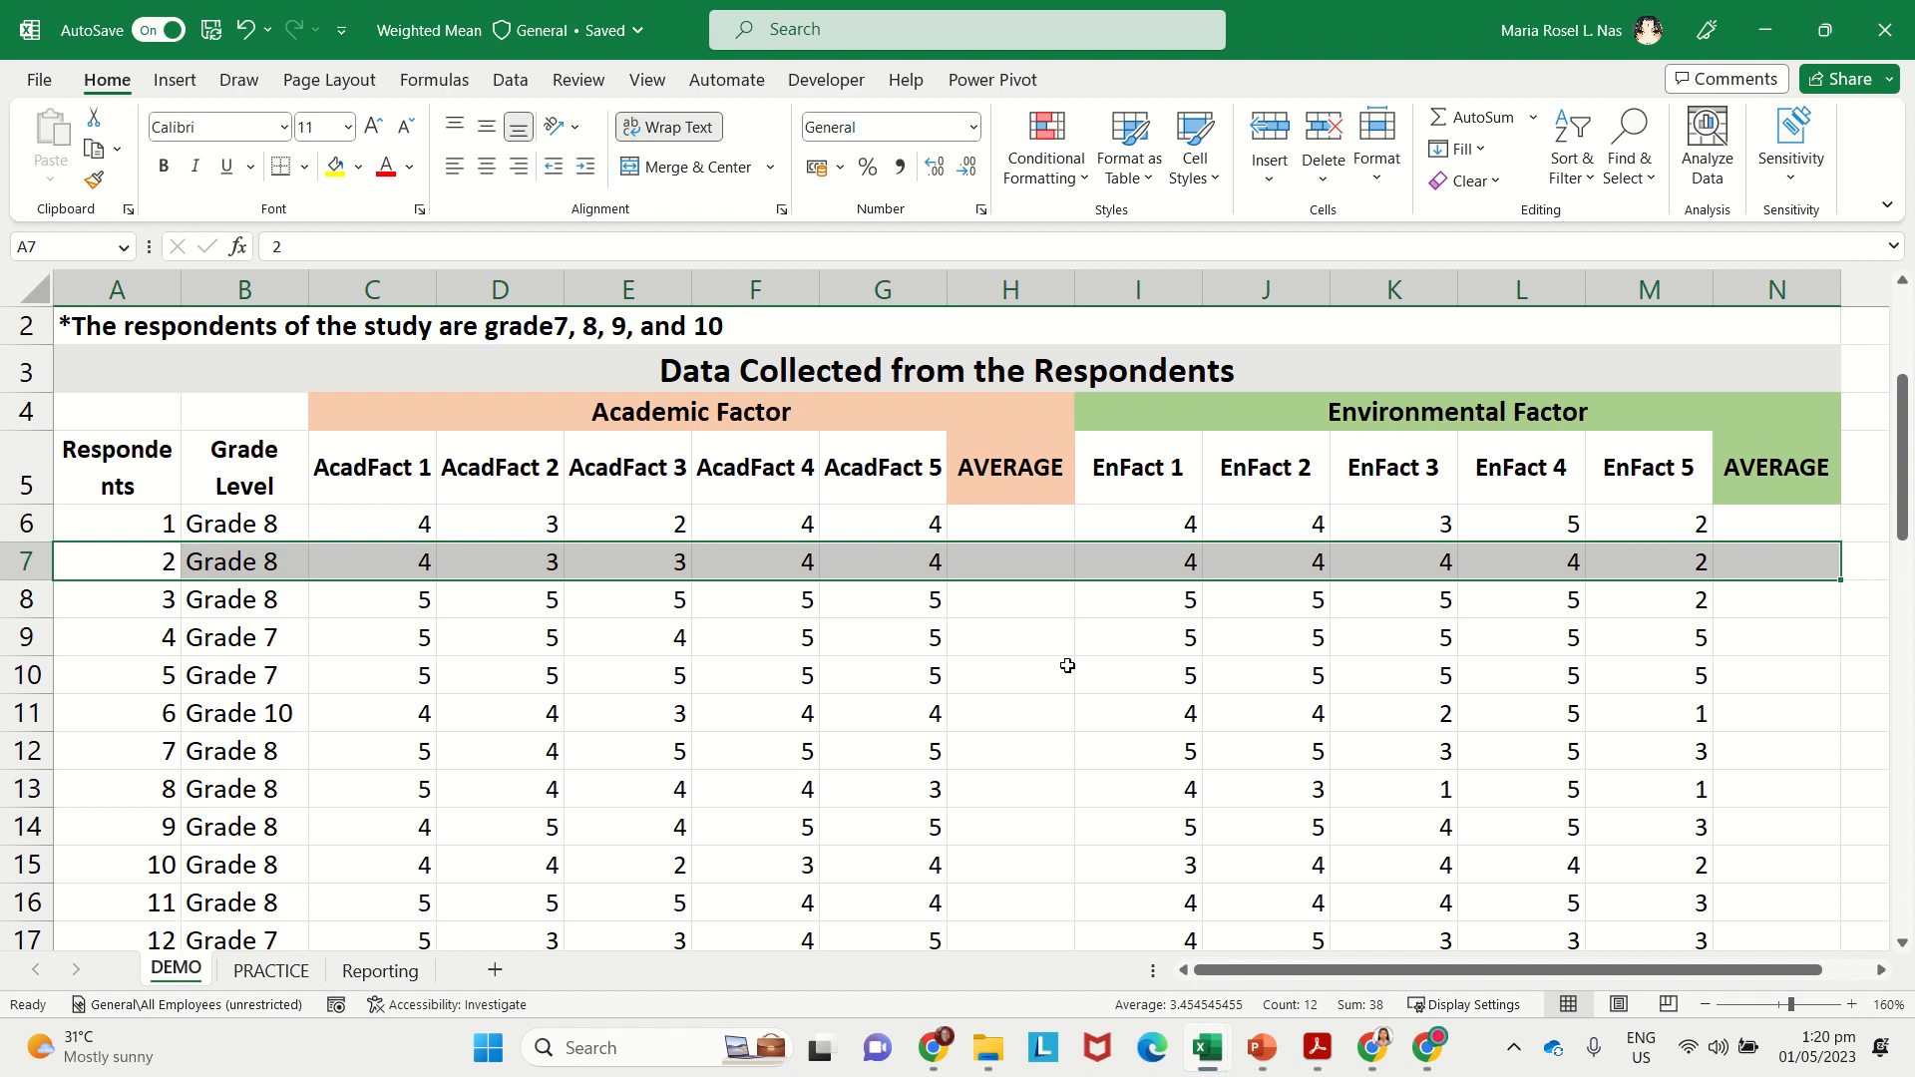
scroll(641, 768, "down", 2)
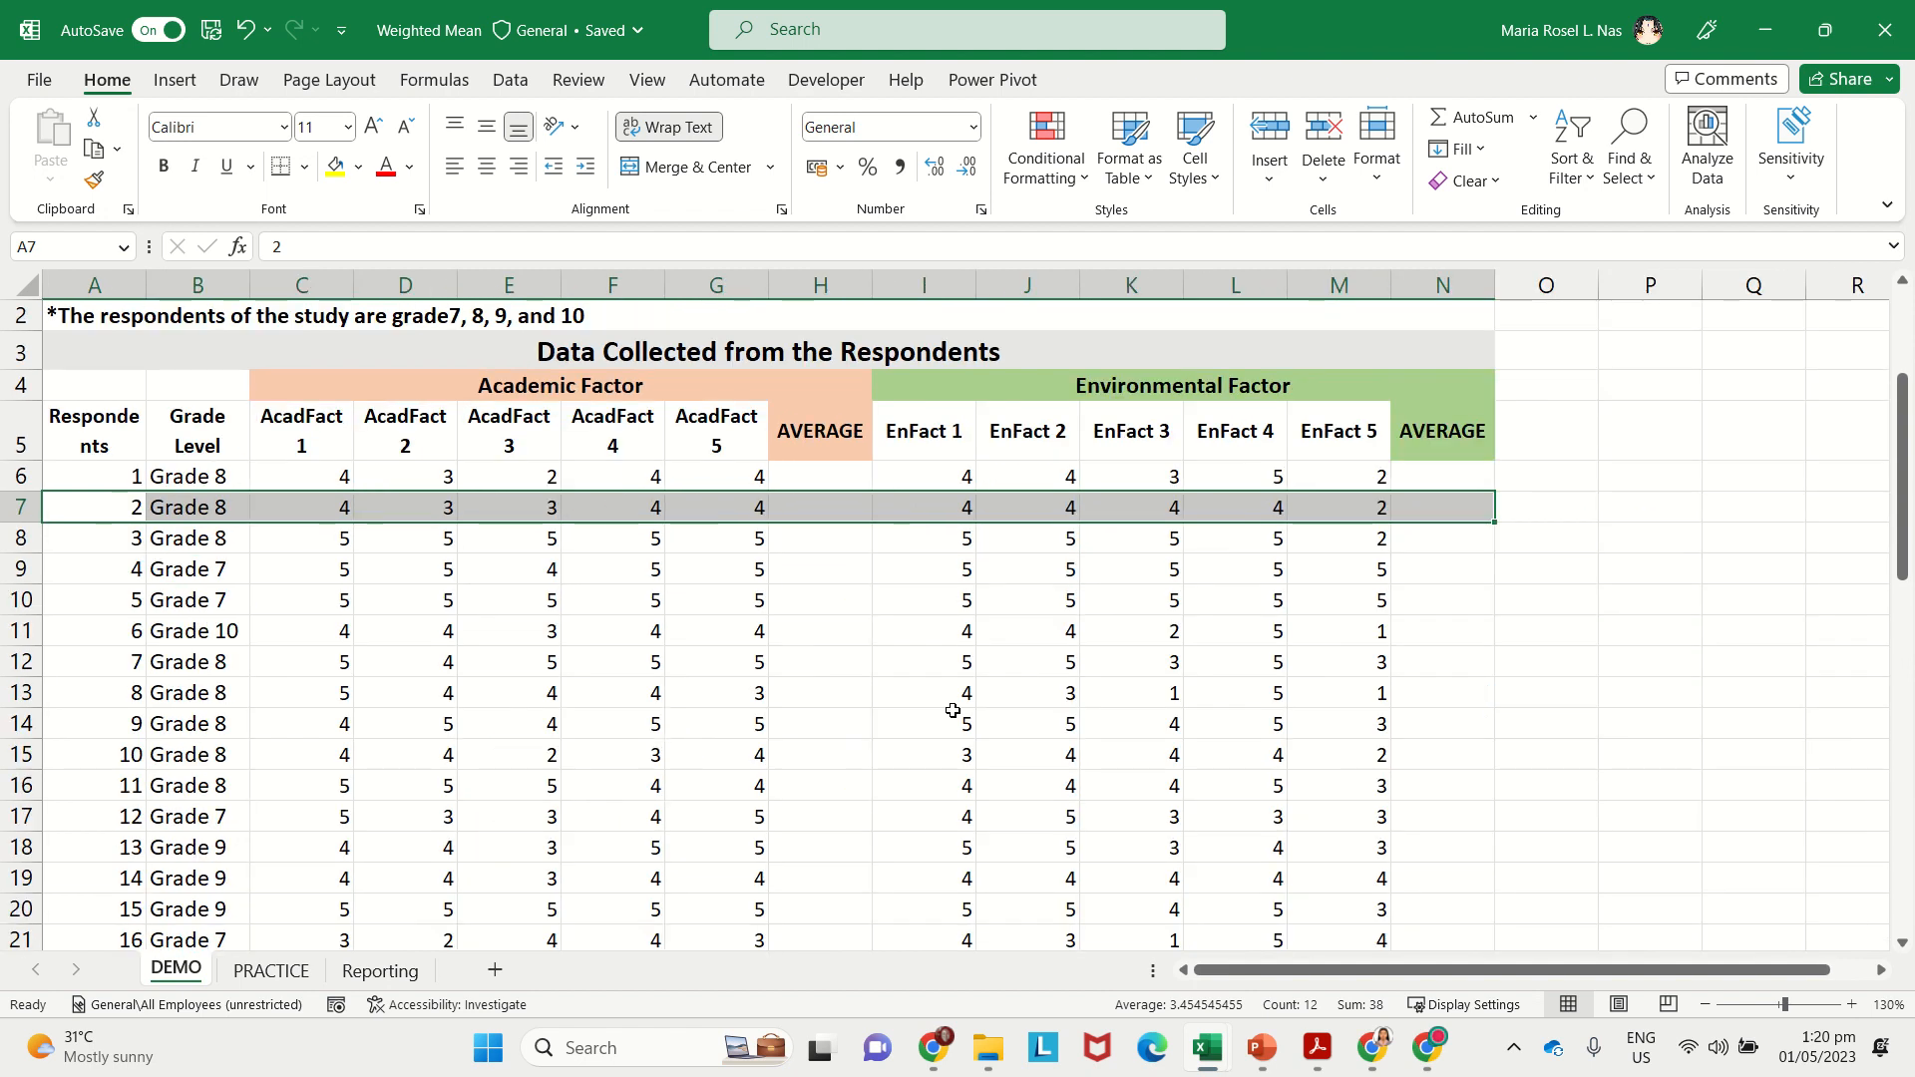
Step: Copy the AcadFact 1 to AcadFact 5 headers and paste them transposed as a vertical list starting at cell P6
left_click_drag(296, 429, 716, 431)
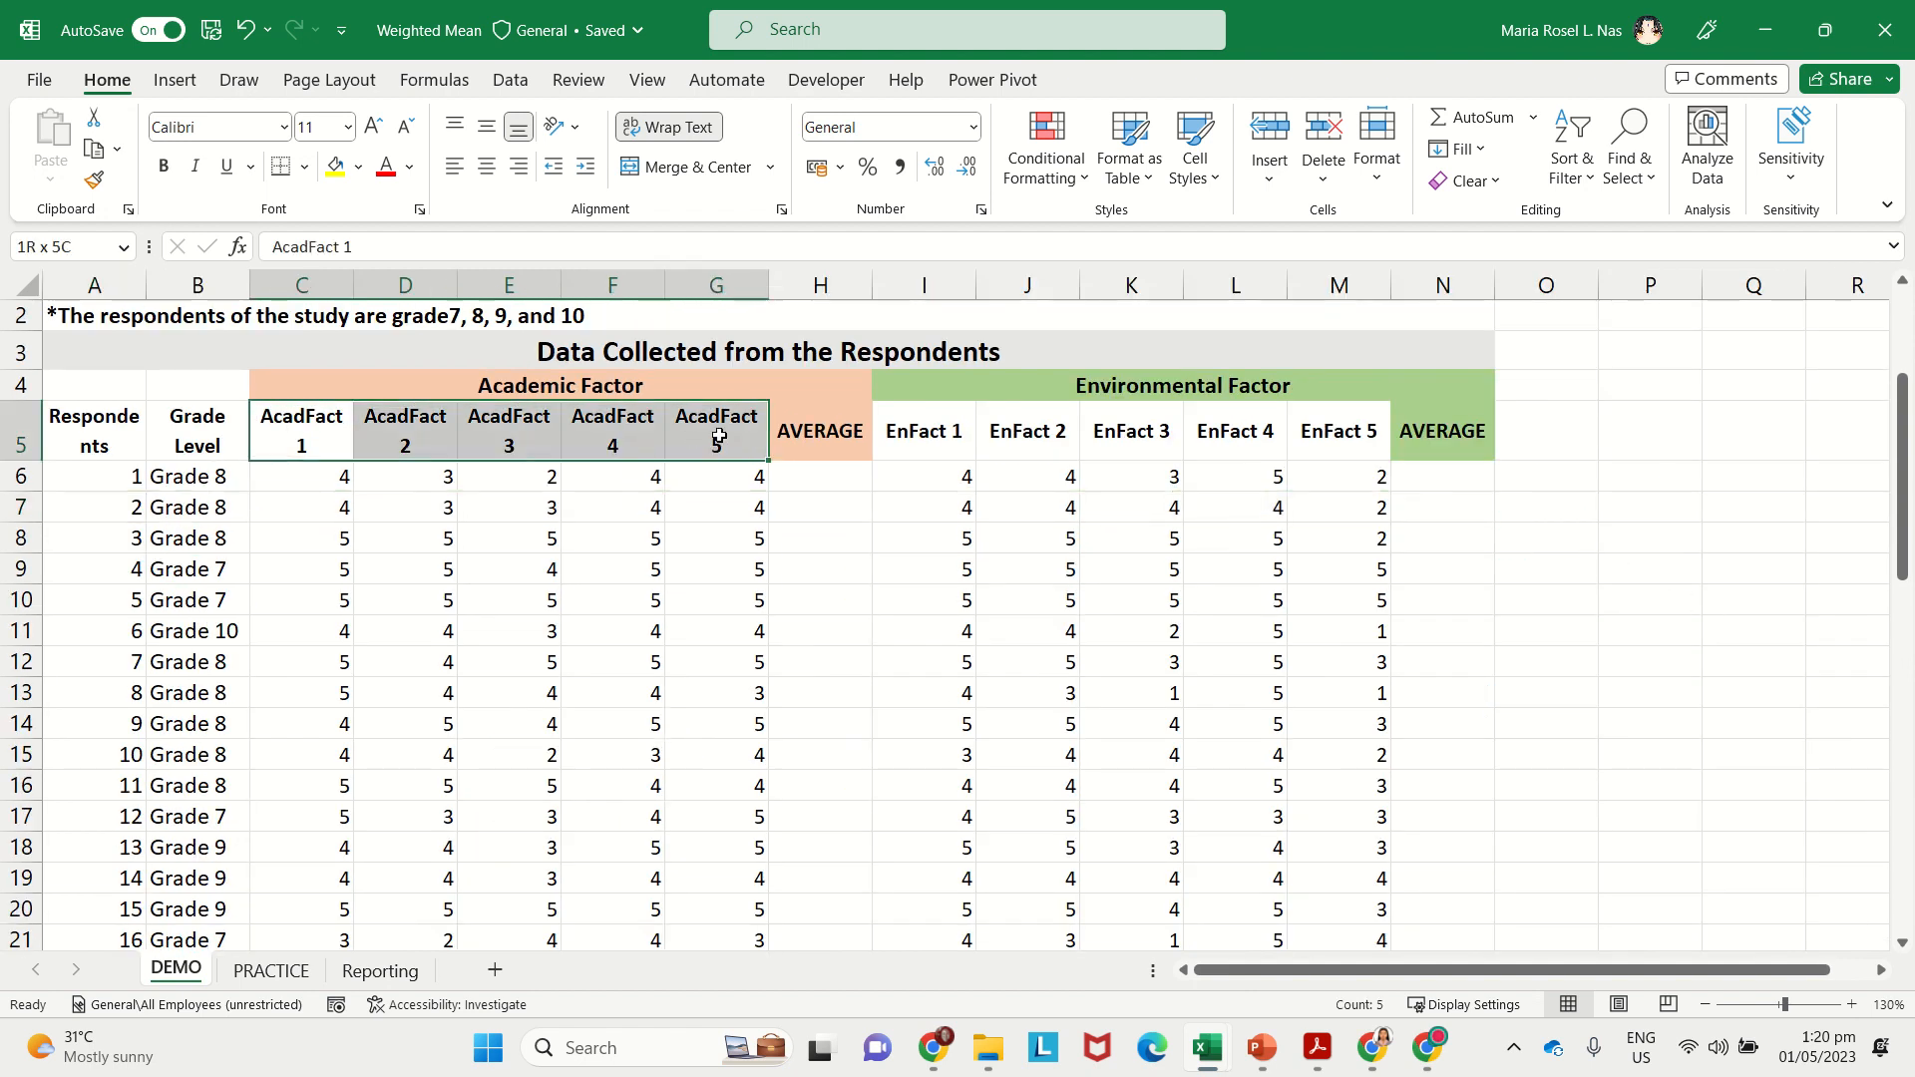
key("ctrl+c")
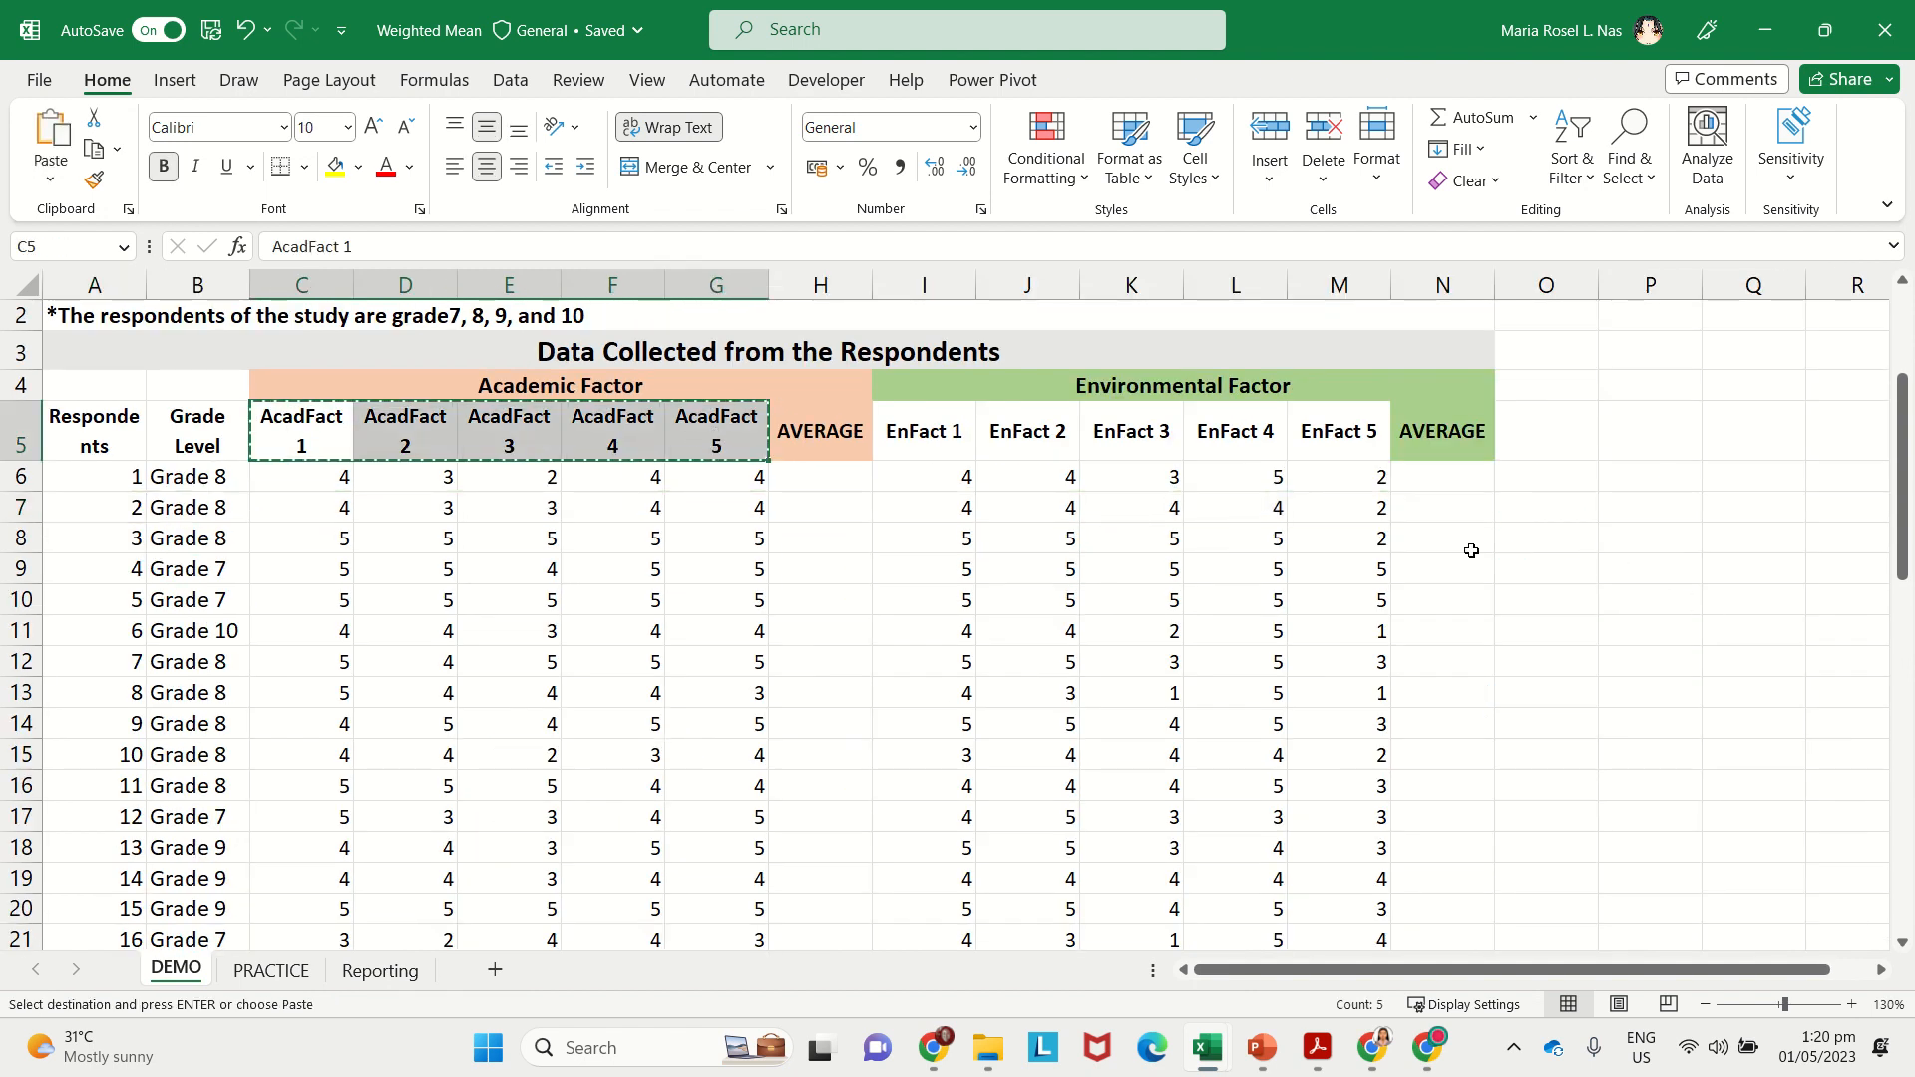
left_click(1652, 481)
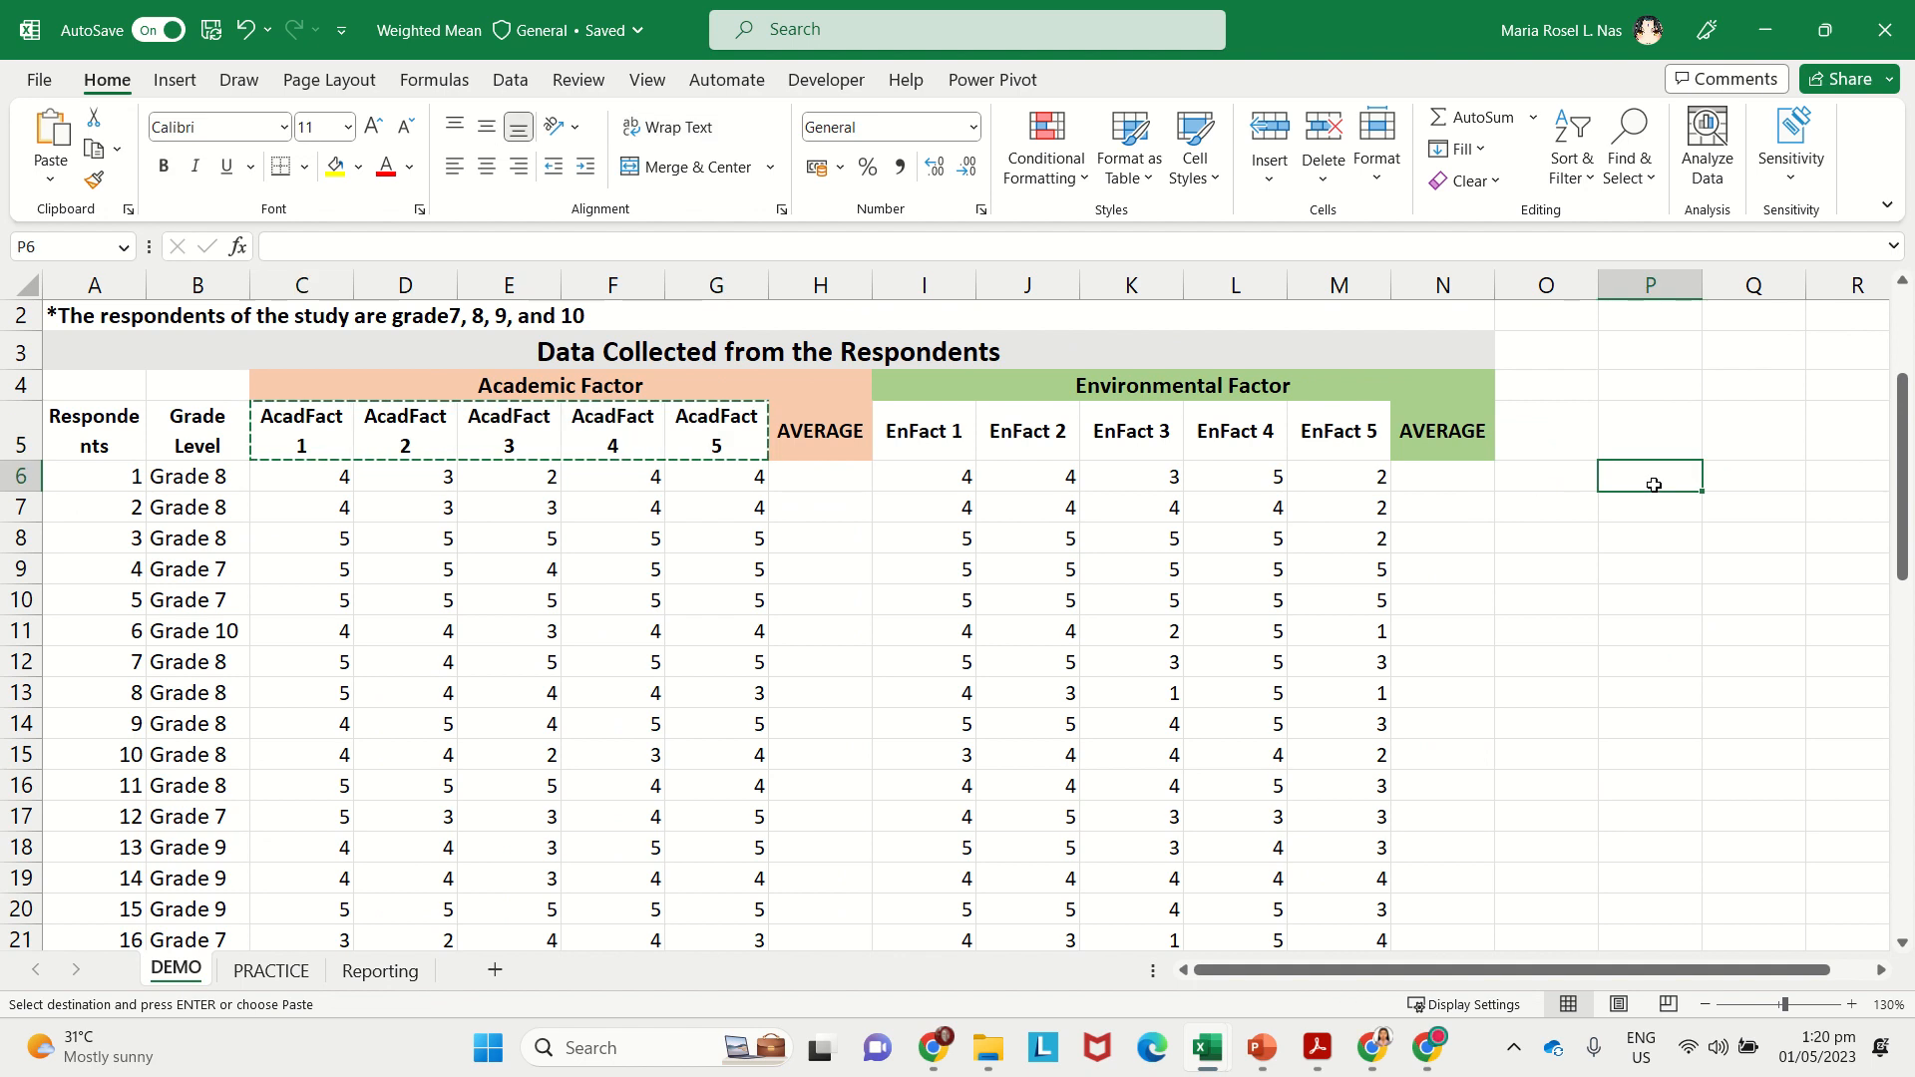
right_click(1654, 485)
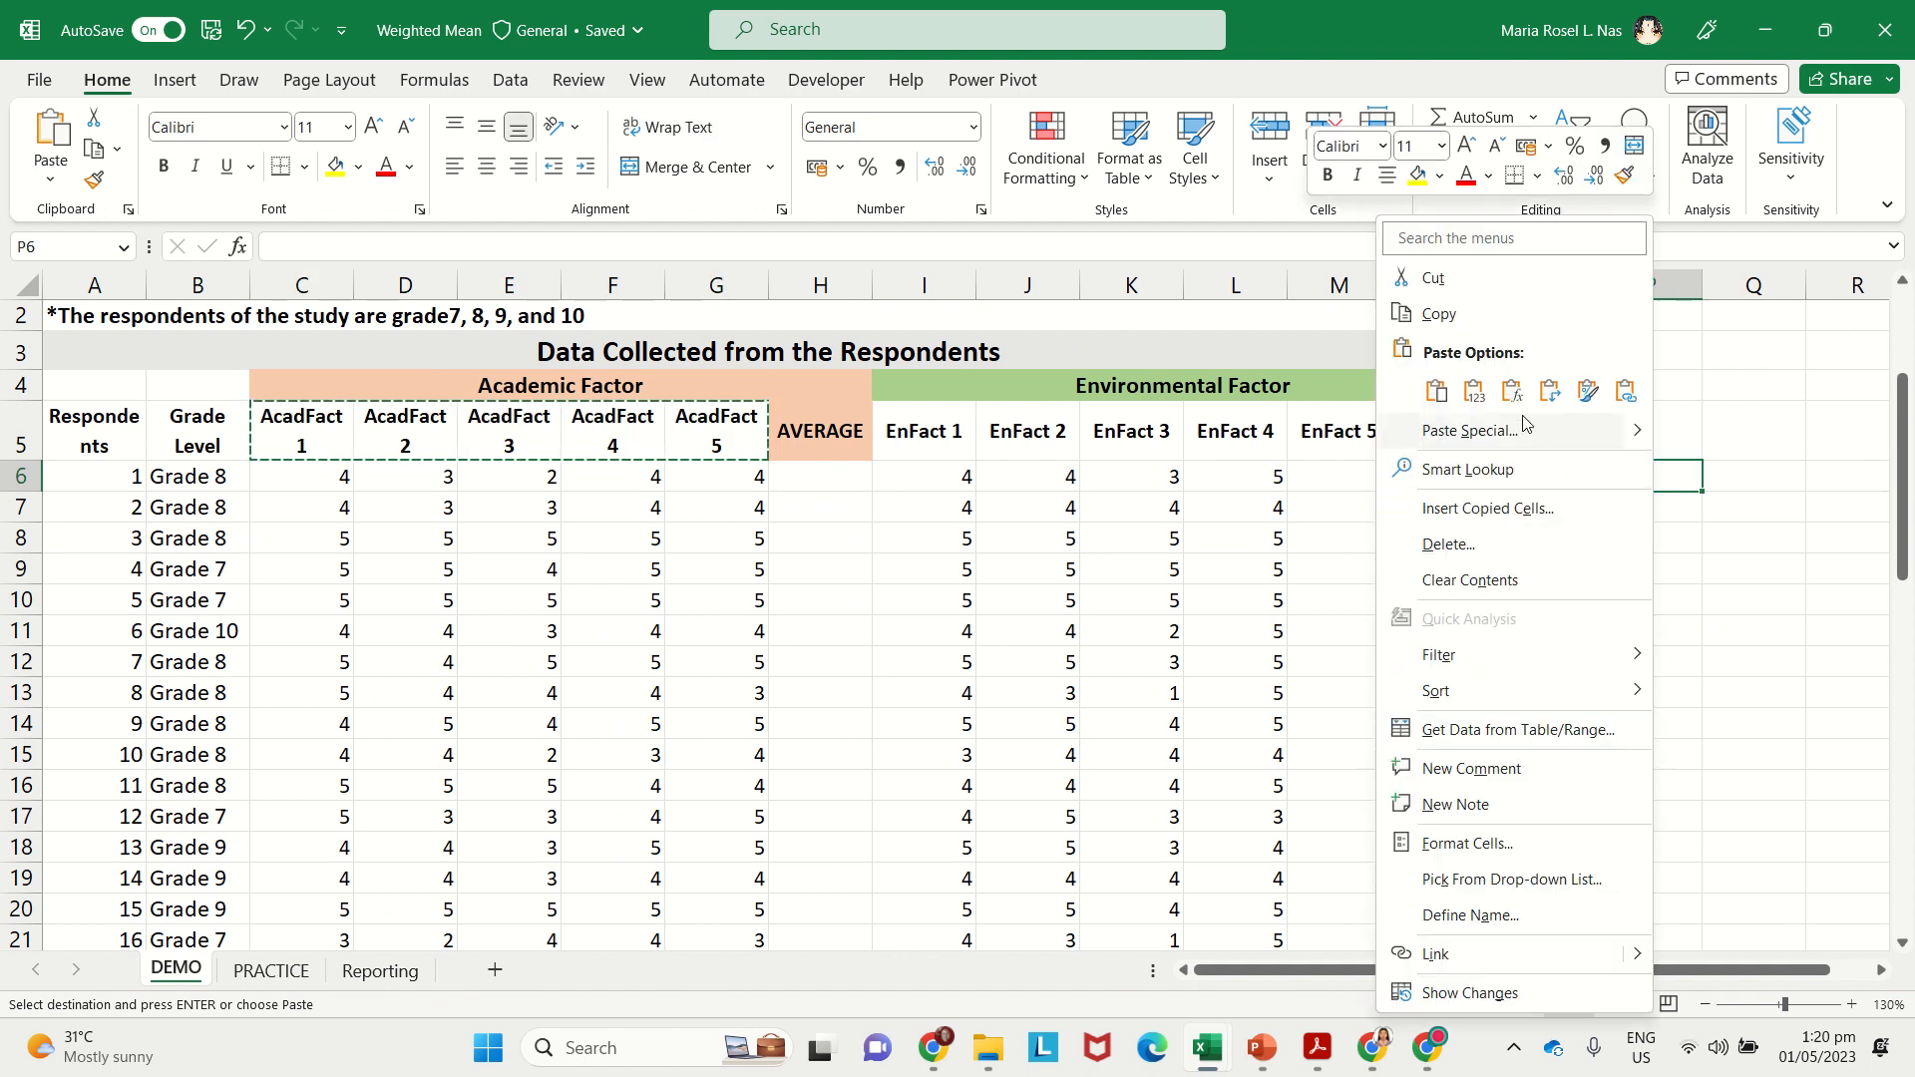
left_click(1547, 391)
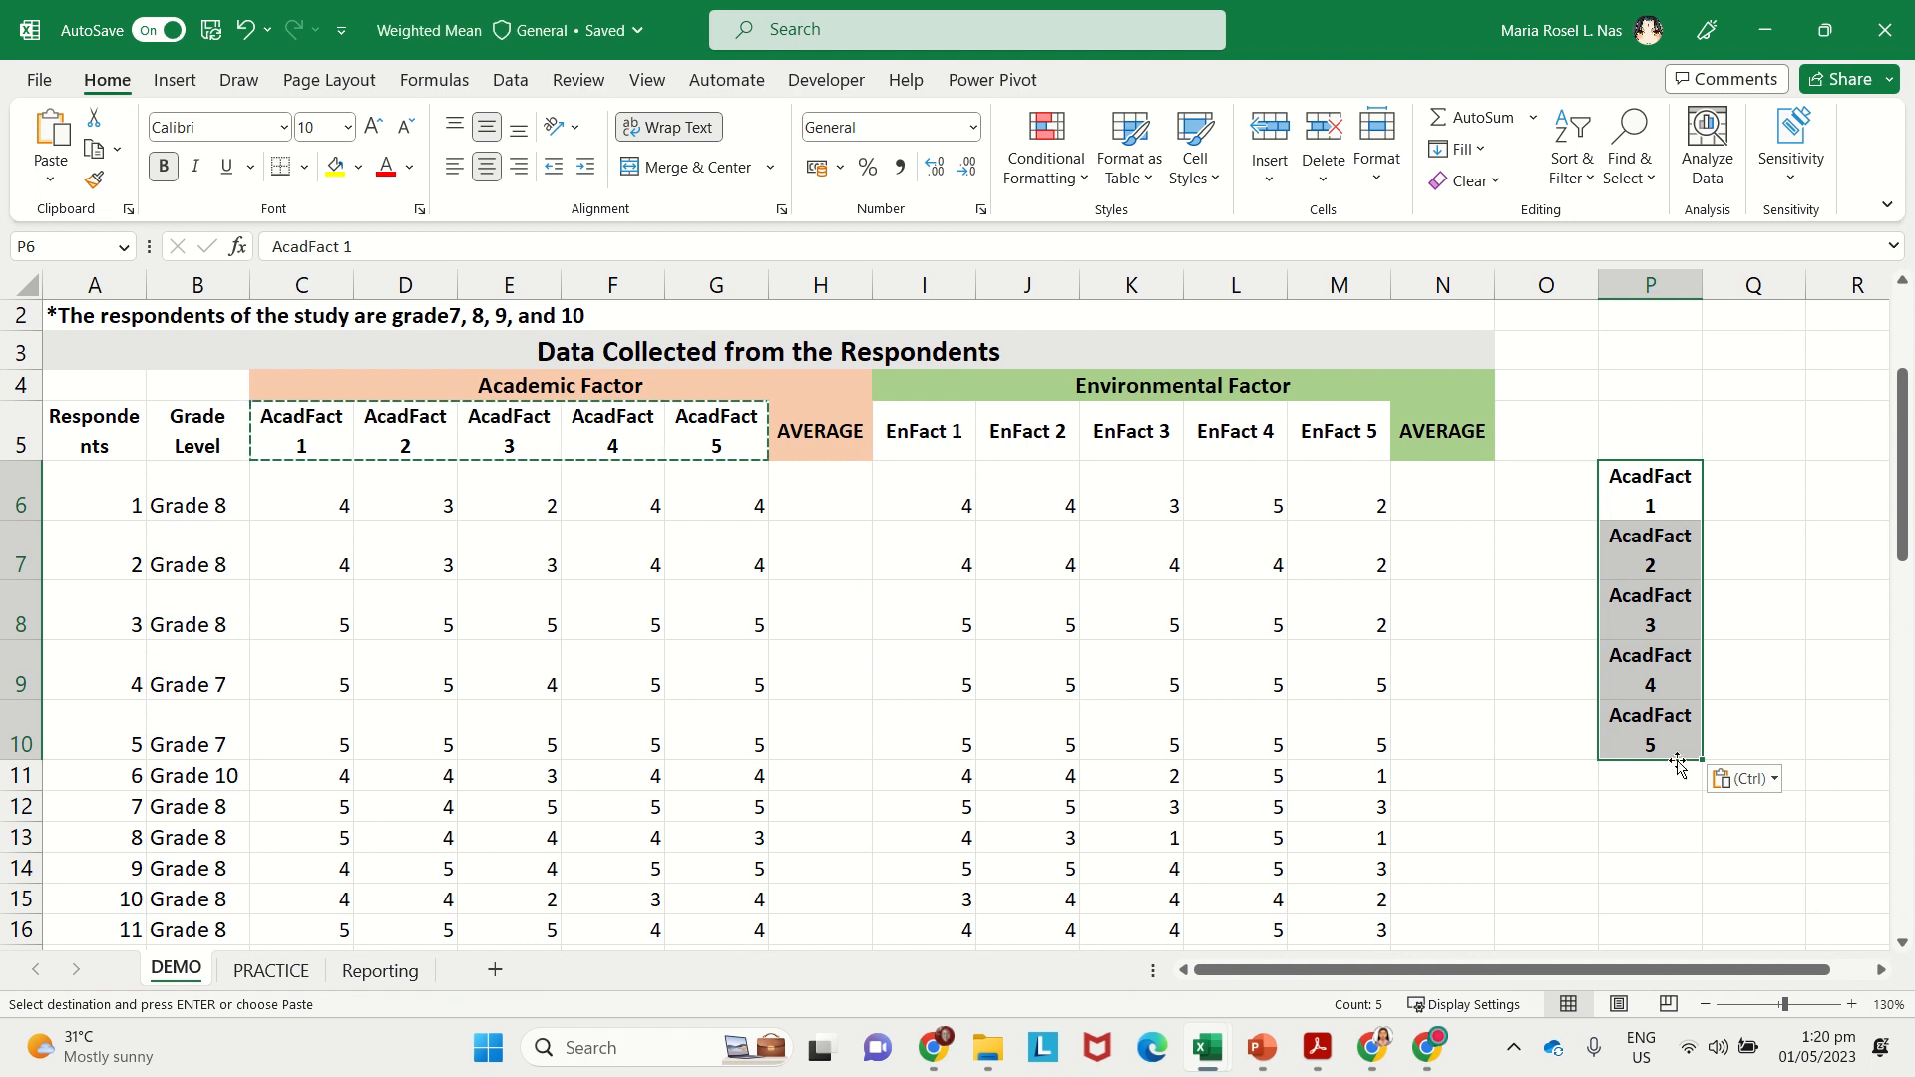
Step: Copy respondent numbers 1 to 4 from A6:A9 and paste them transposed as a horizontal row starting at cell Q5
left_click(86, 479)
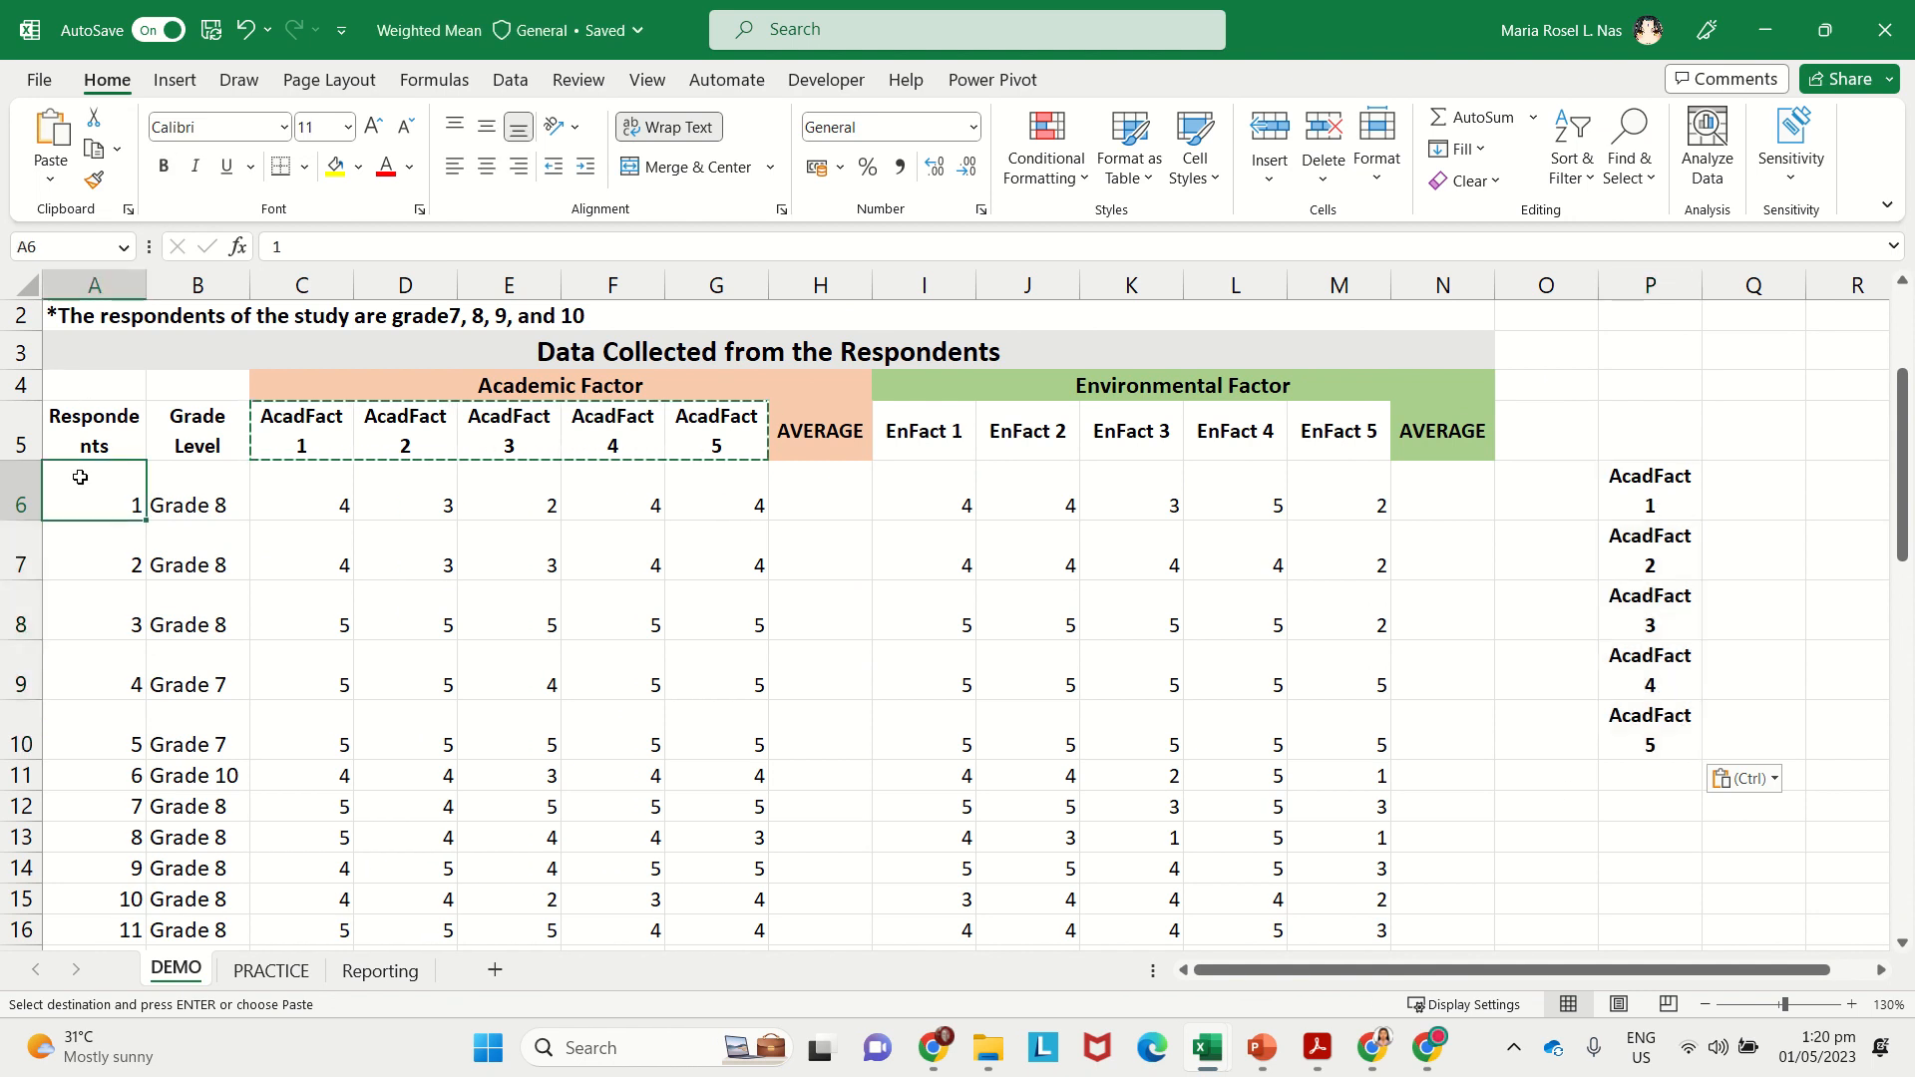
left_click_drag(91, 484, 85, 683)
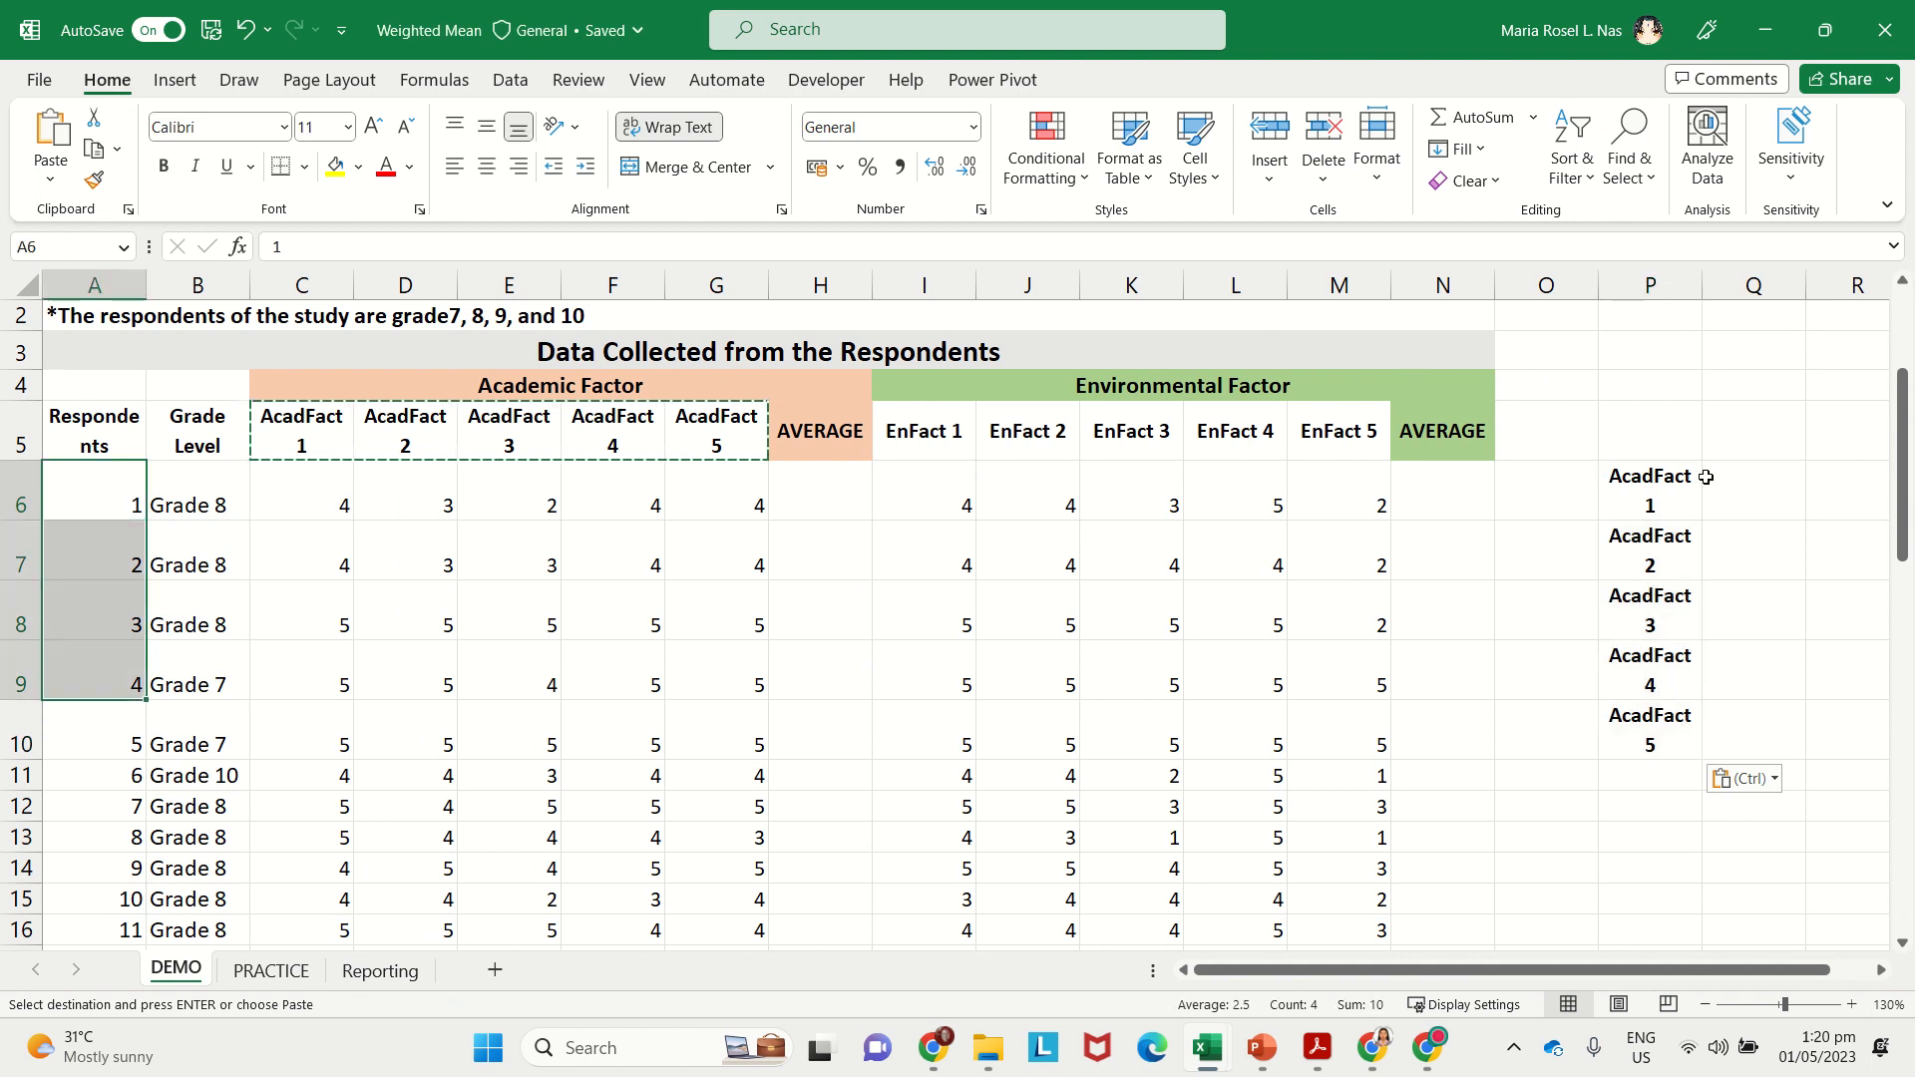
key("ctrl+c")
left_click(1756, 431)
right_click(1756, 439)
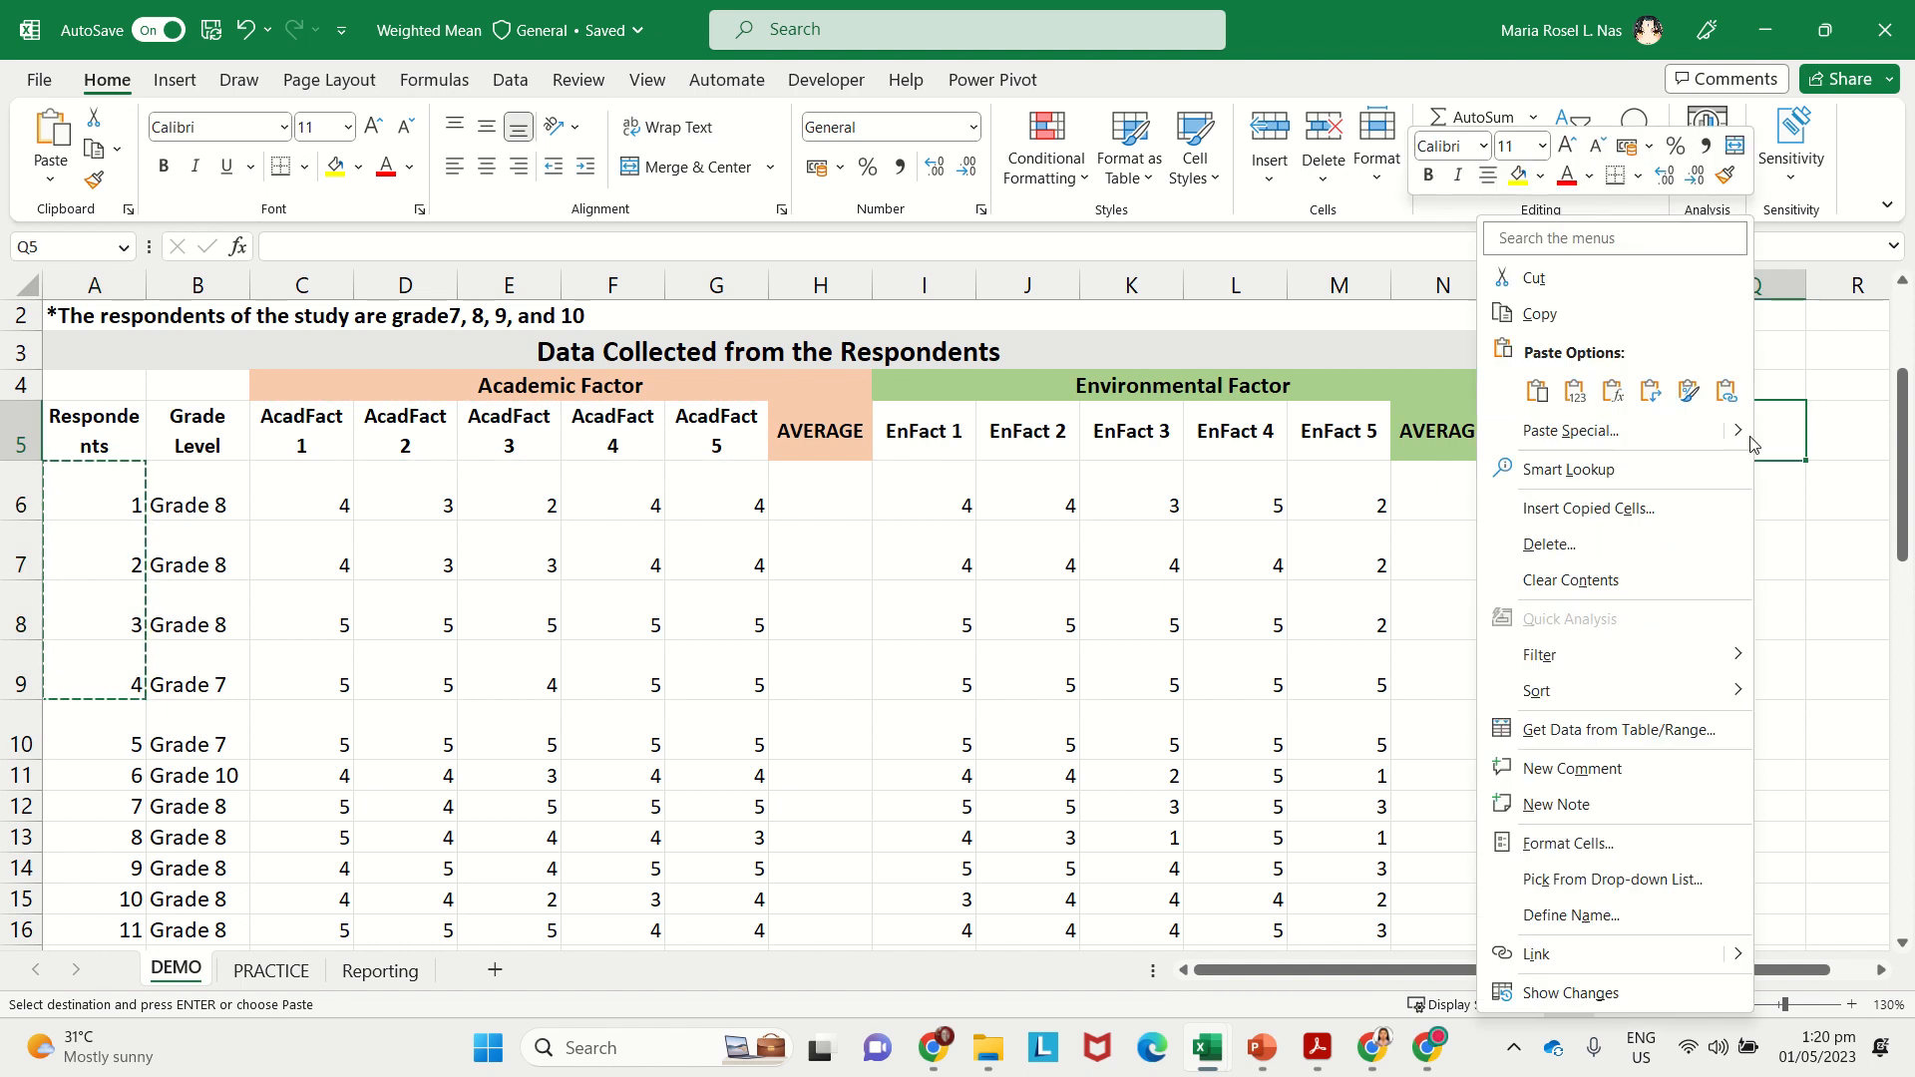
left_click(1651, 390)
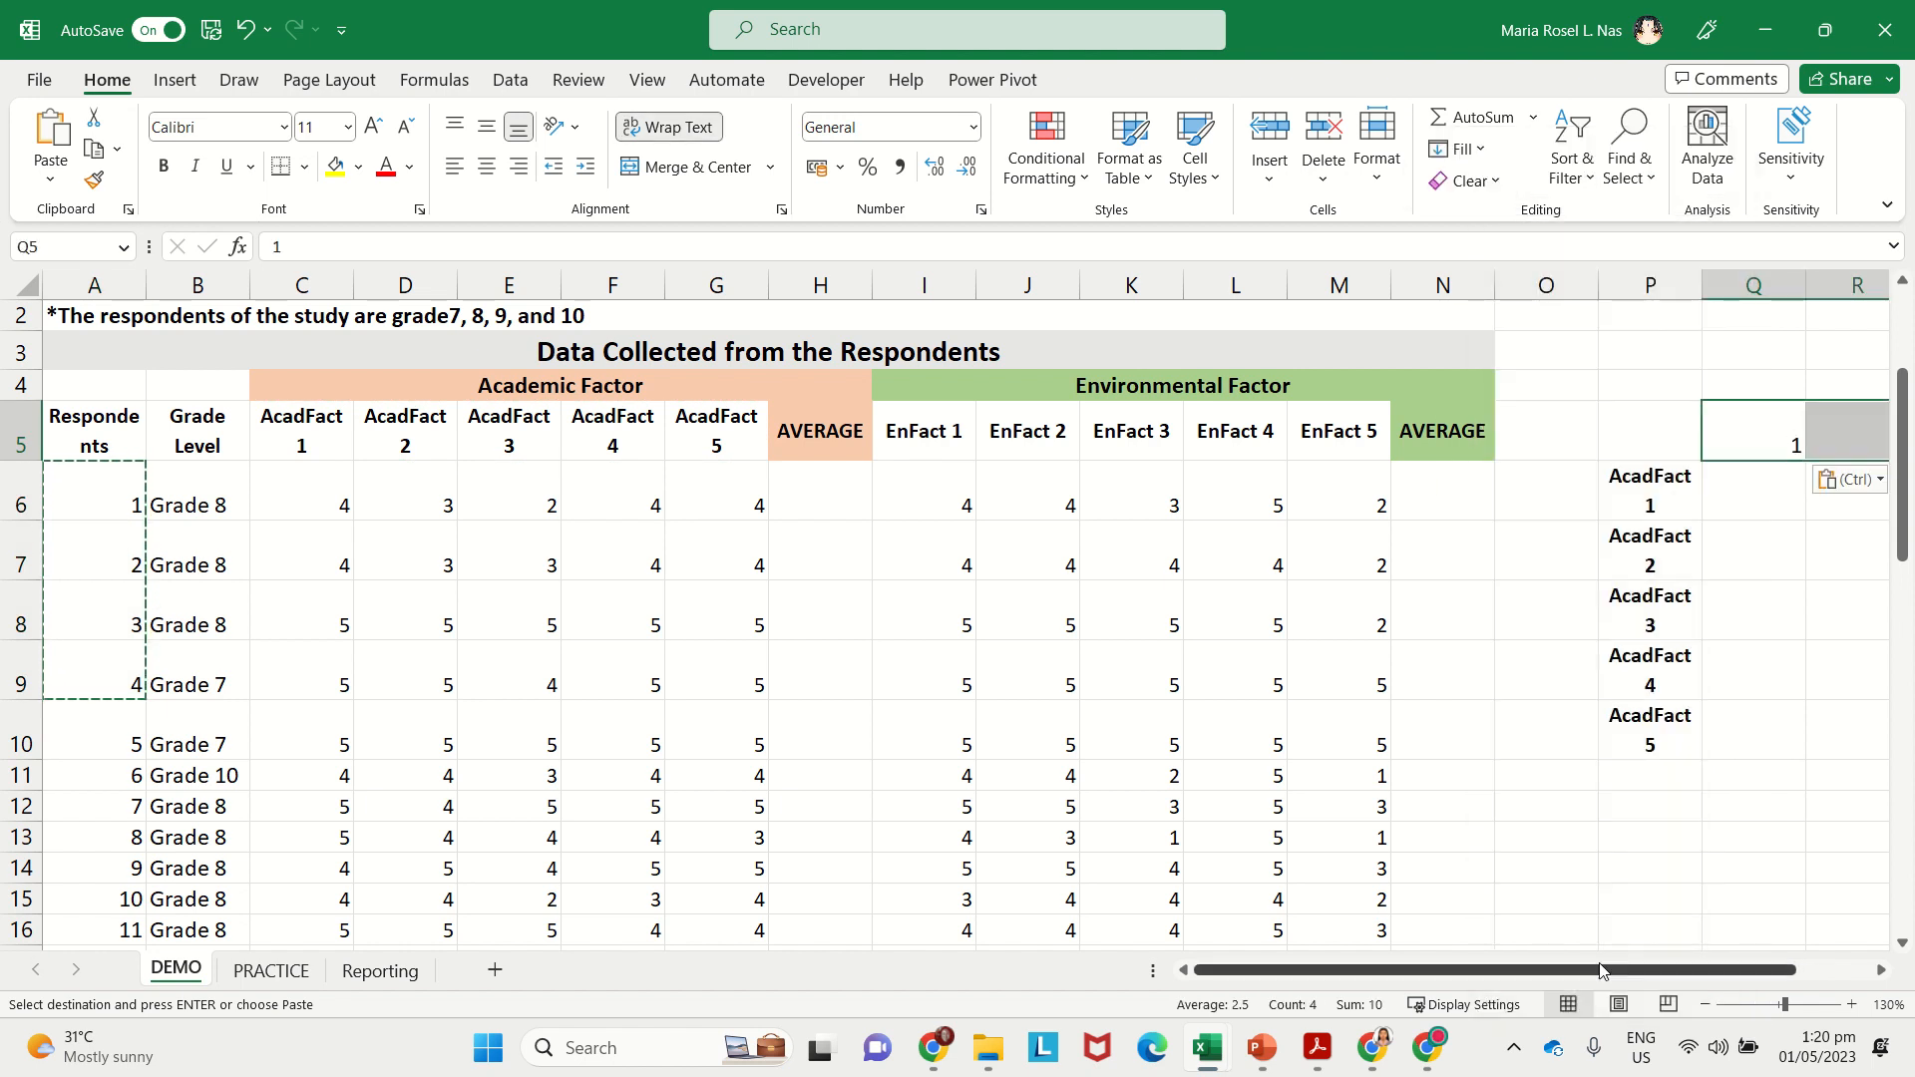
Step: Clear the transposed trial labels and respondent numbers from the range P5:T10
scroll(1910, 960, "right", 2)
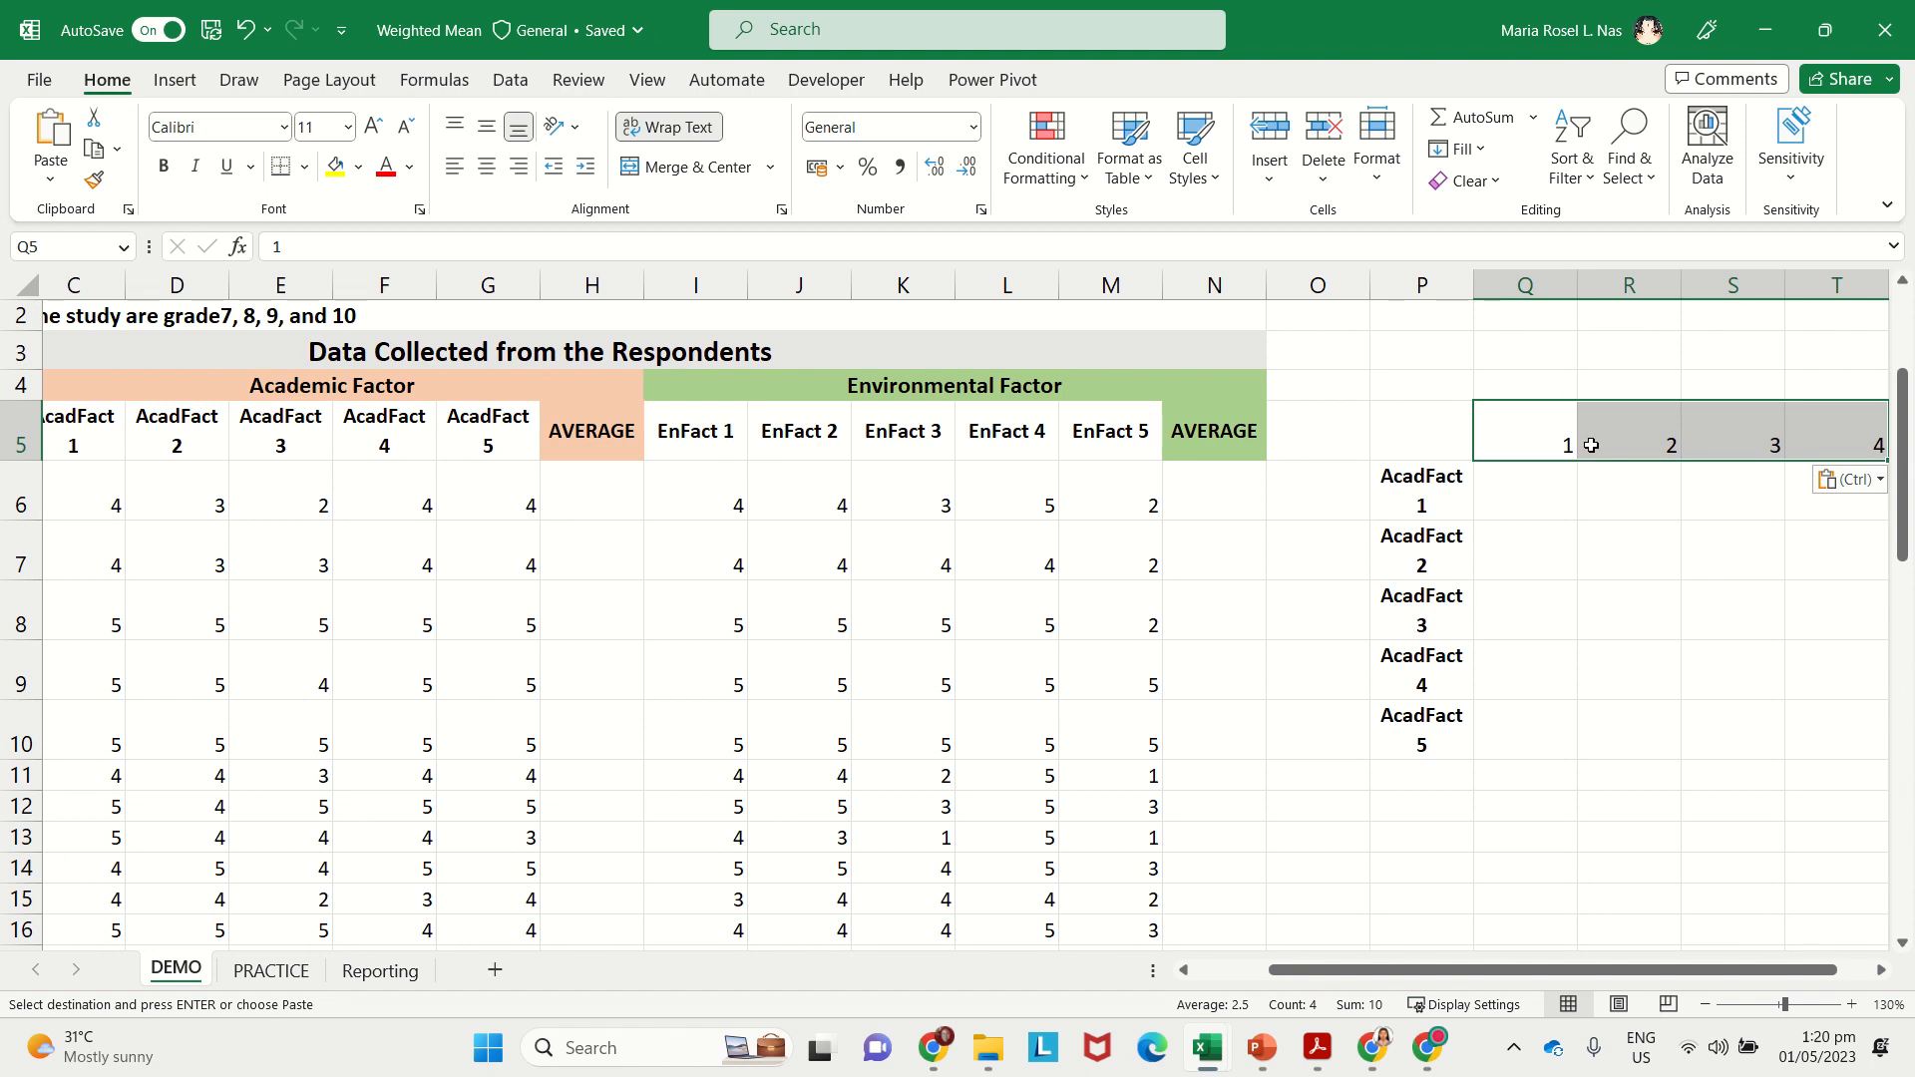
left_click_drag(1431, 434, 1896, 756)
key("Delete")
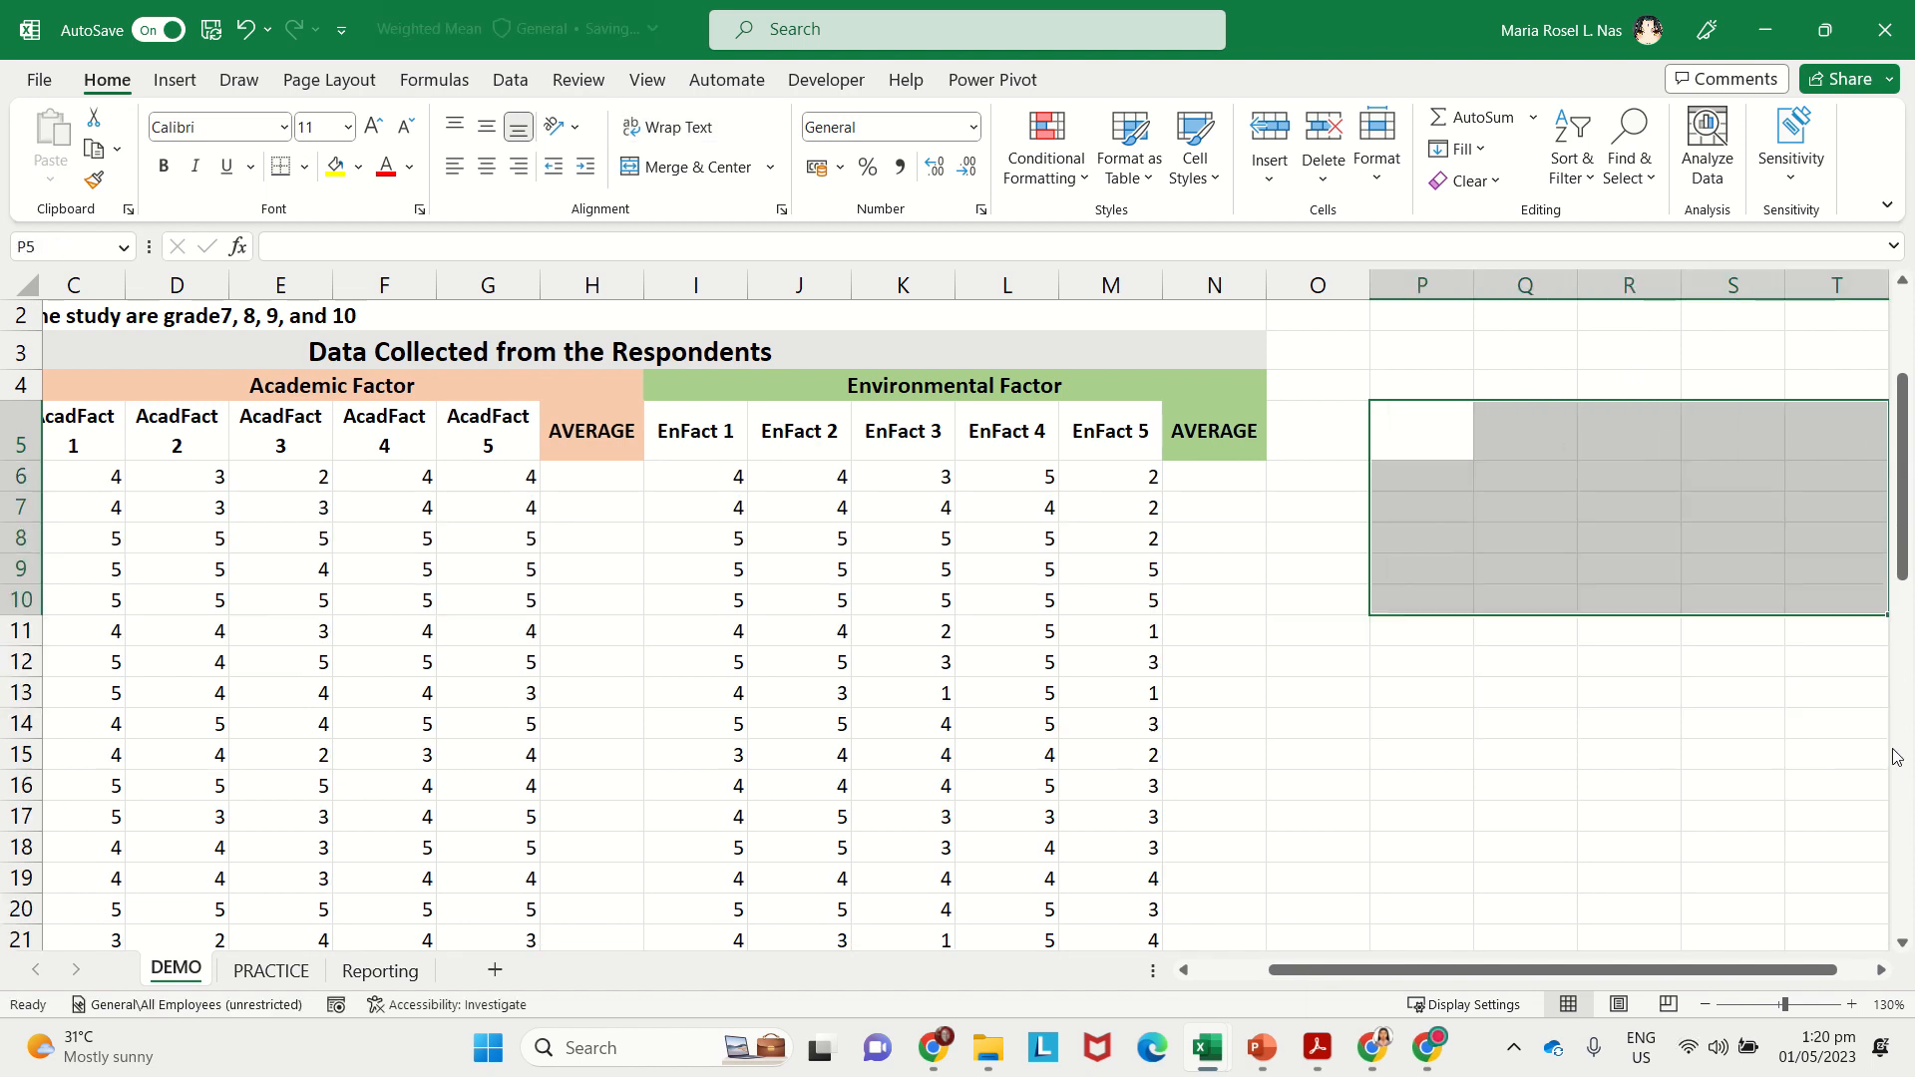
left_click_drag(1711, 970, 1125, 996)
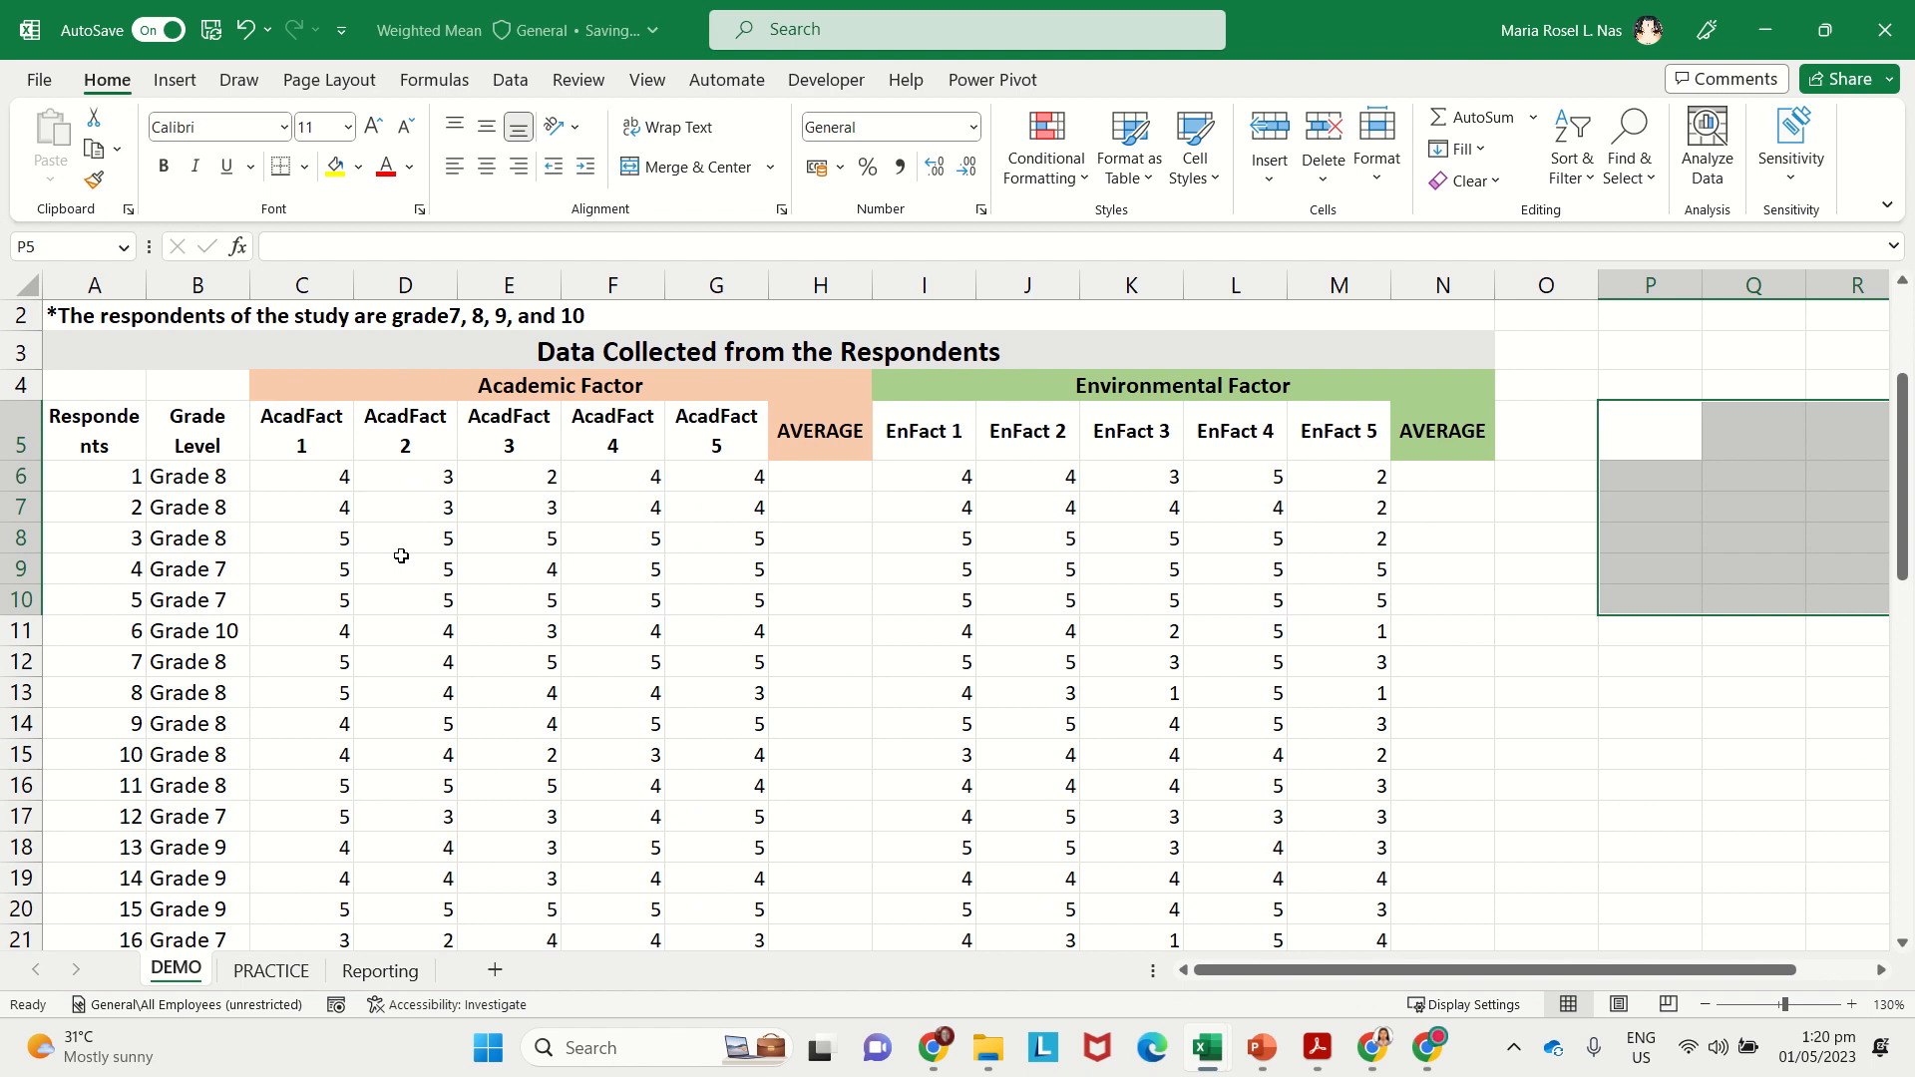
Step: Review the collected responses, focusing on the AcadFact 1 scores of all respondents in C6:C55
scroll(409, 579, "down", 1)
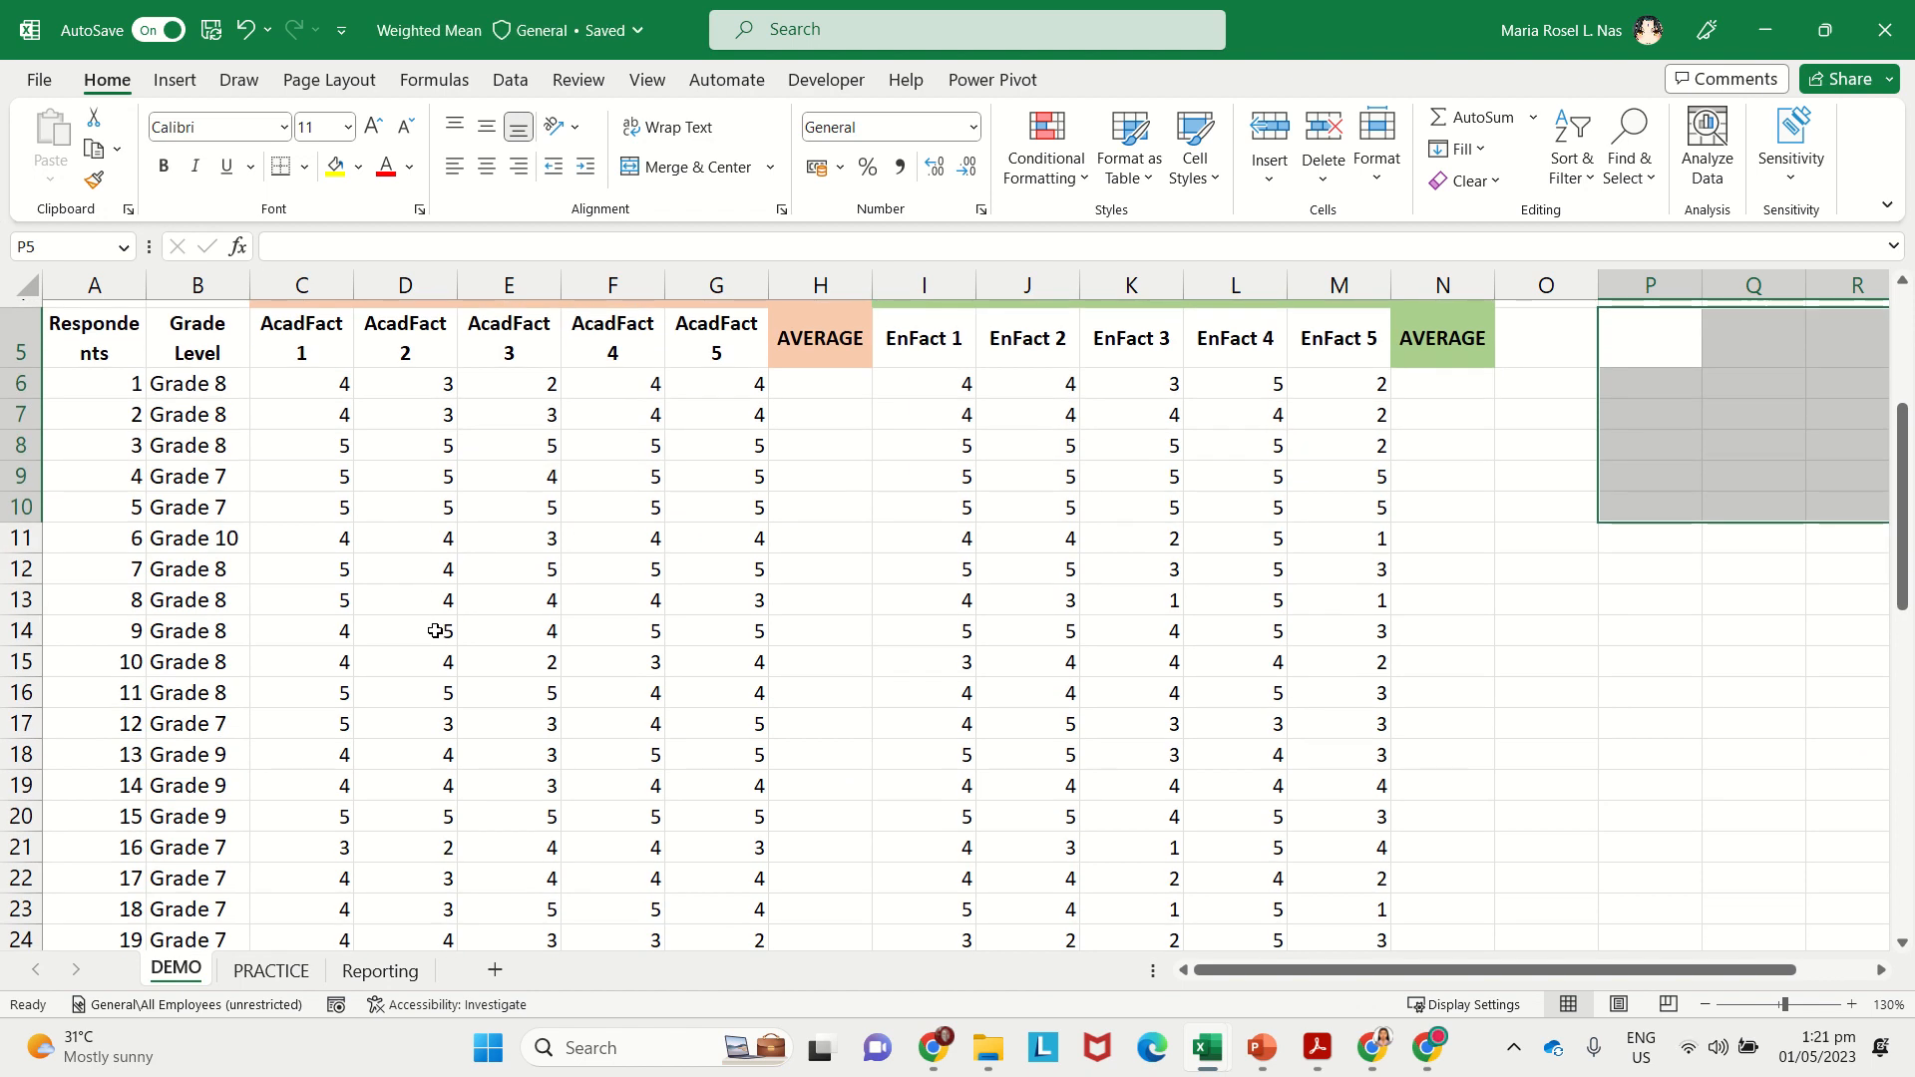
scroll(439, 641, "down", 1)
scroll(471, 639, "up", 2)
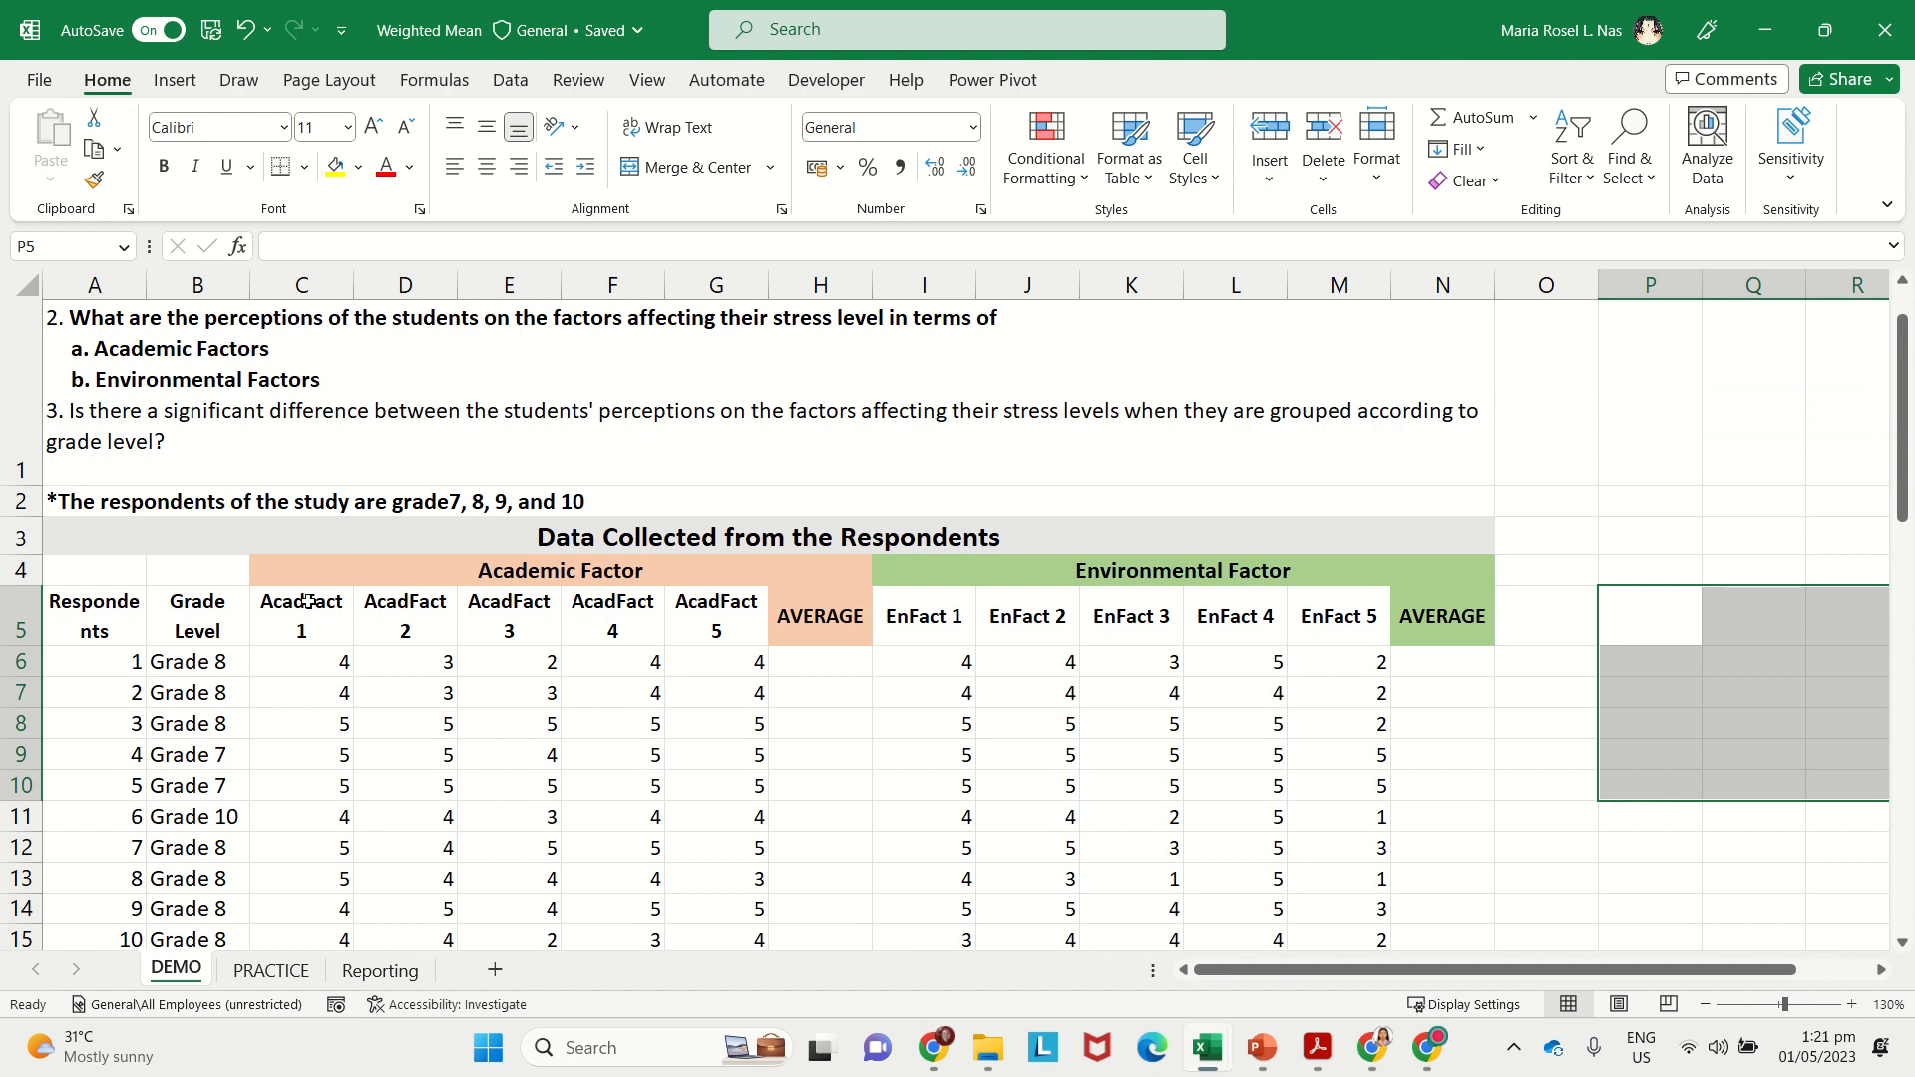
left_click(308, 640)
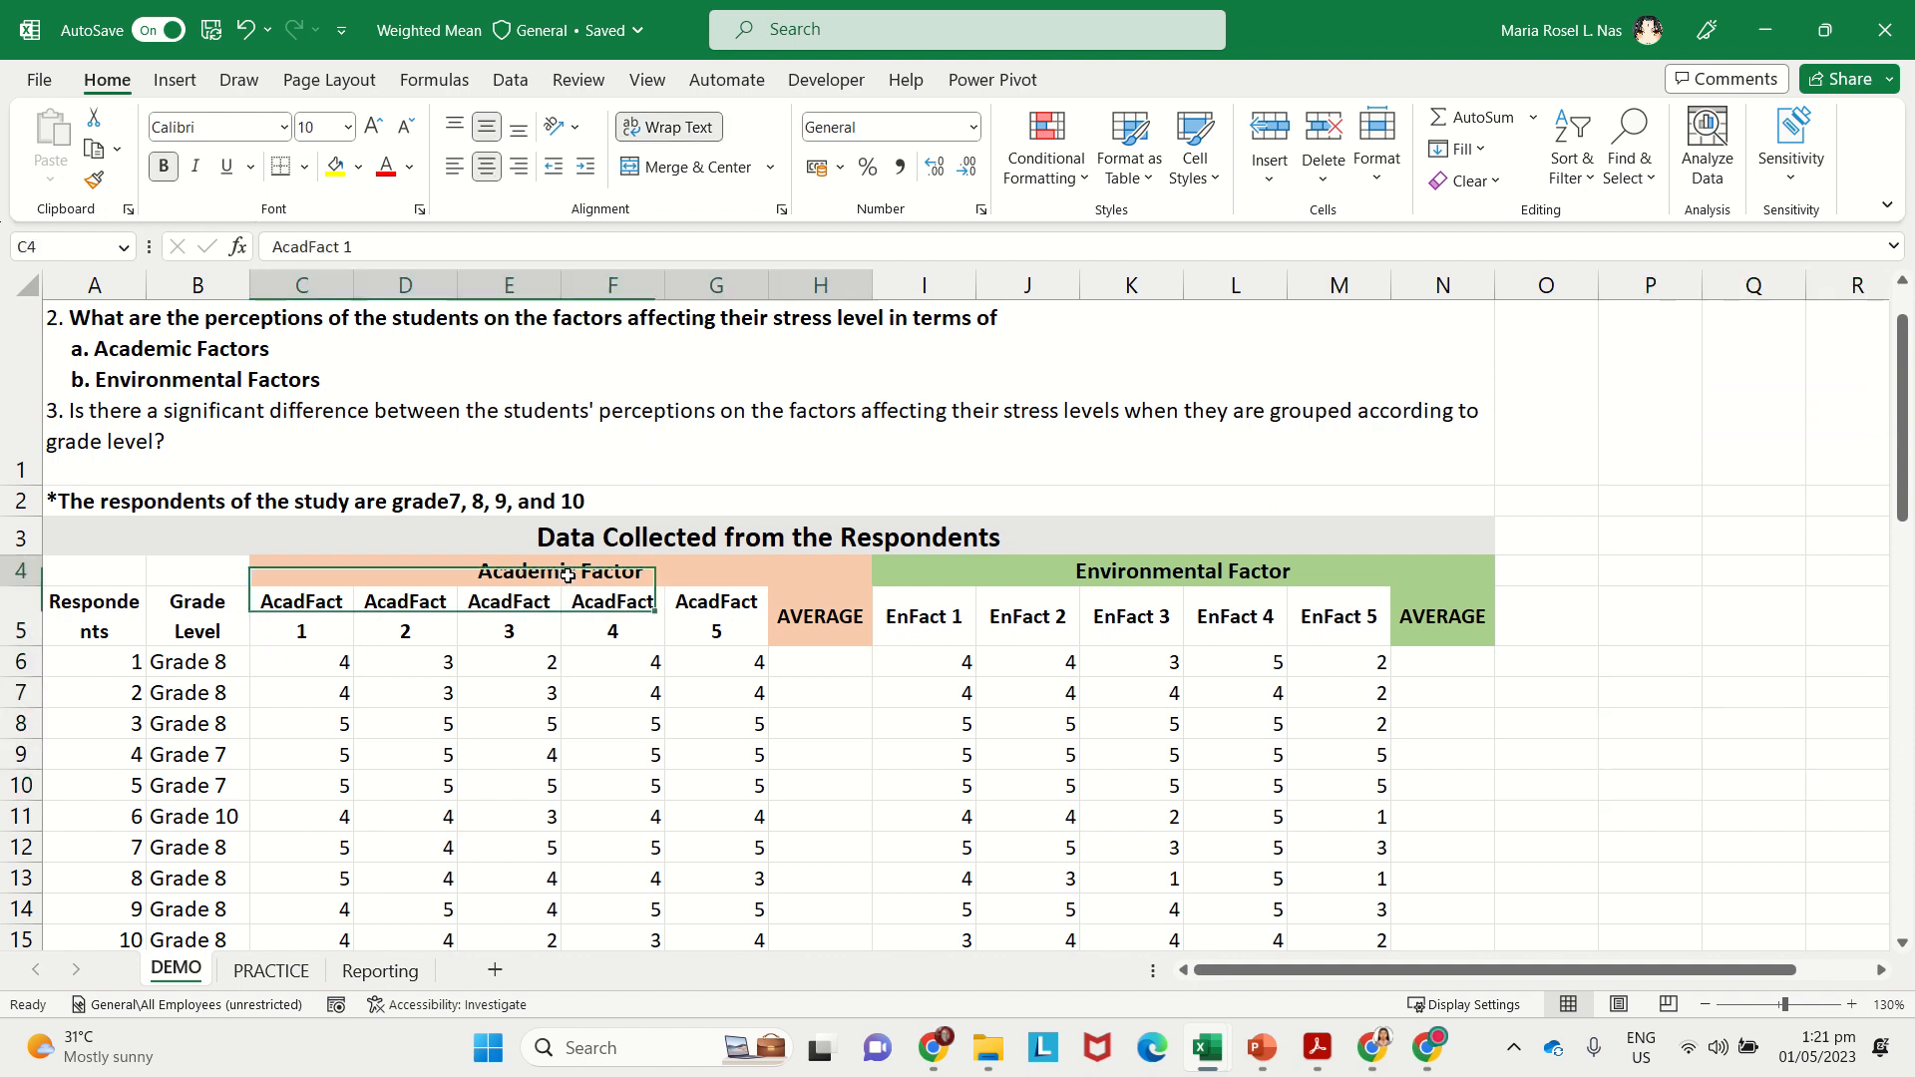
scroll(286, 613, "down", 1)
scroll(282, 553, "down", 1)
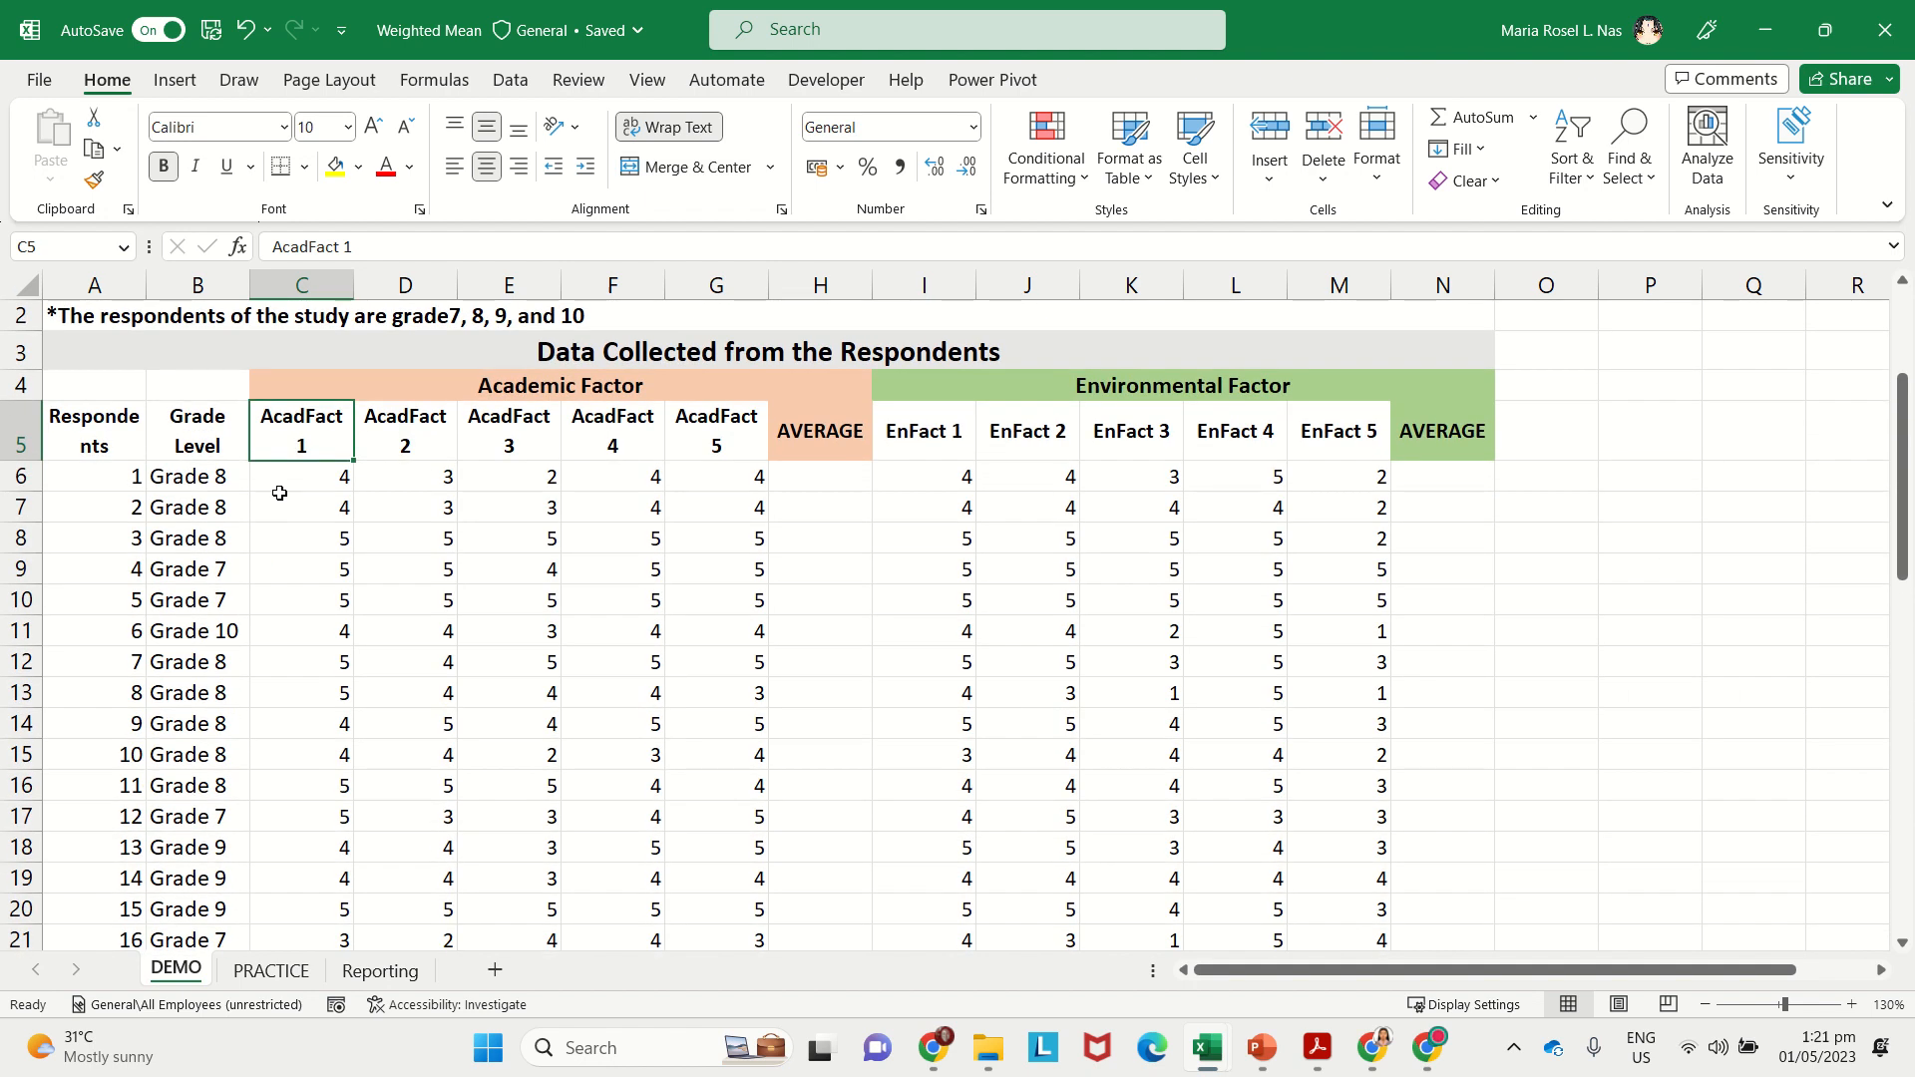
left_click(292, 478)
left_click_drag(292, 477, 292, 856)
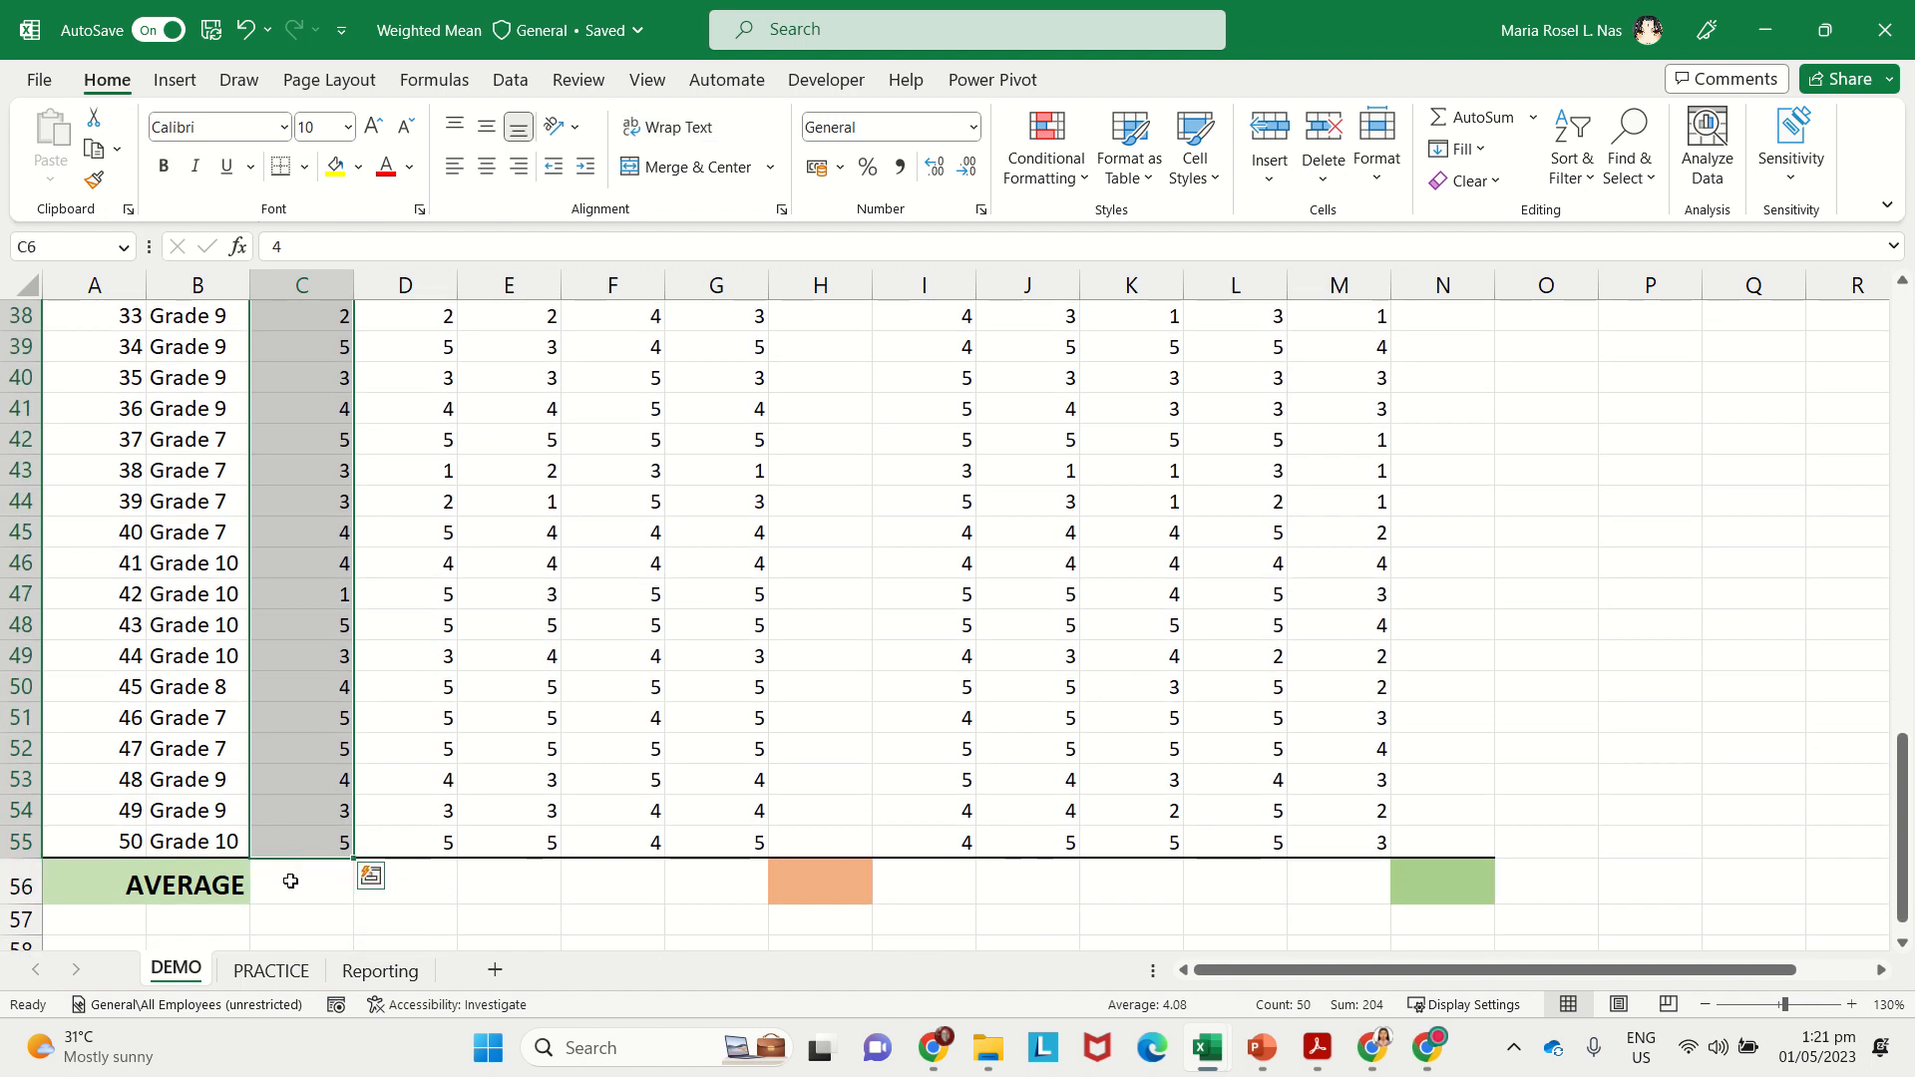
Step: Calculate the mean of the AcadFact 1 scores in cell C56 with an AVERAGE formula over C6:C55
left_click(289, 881)
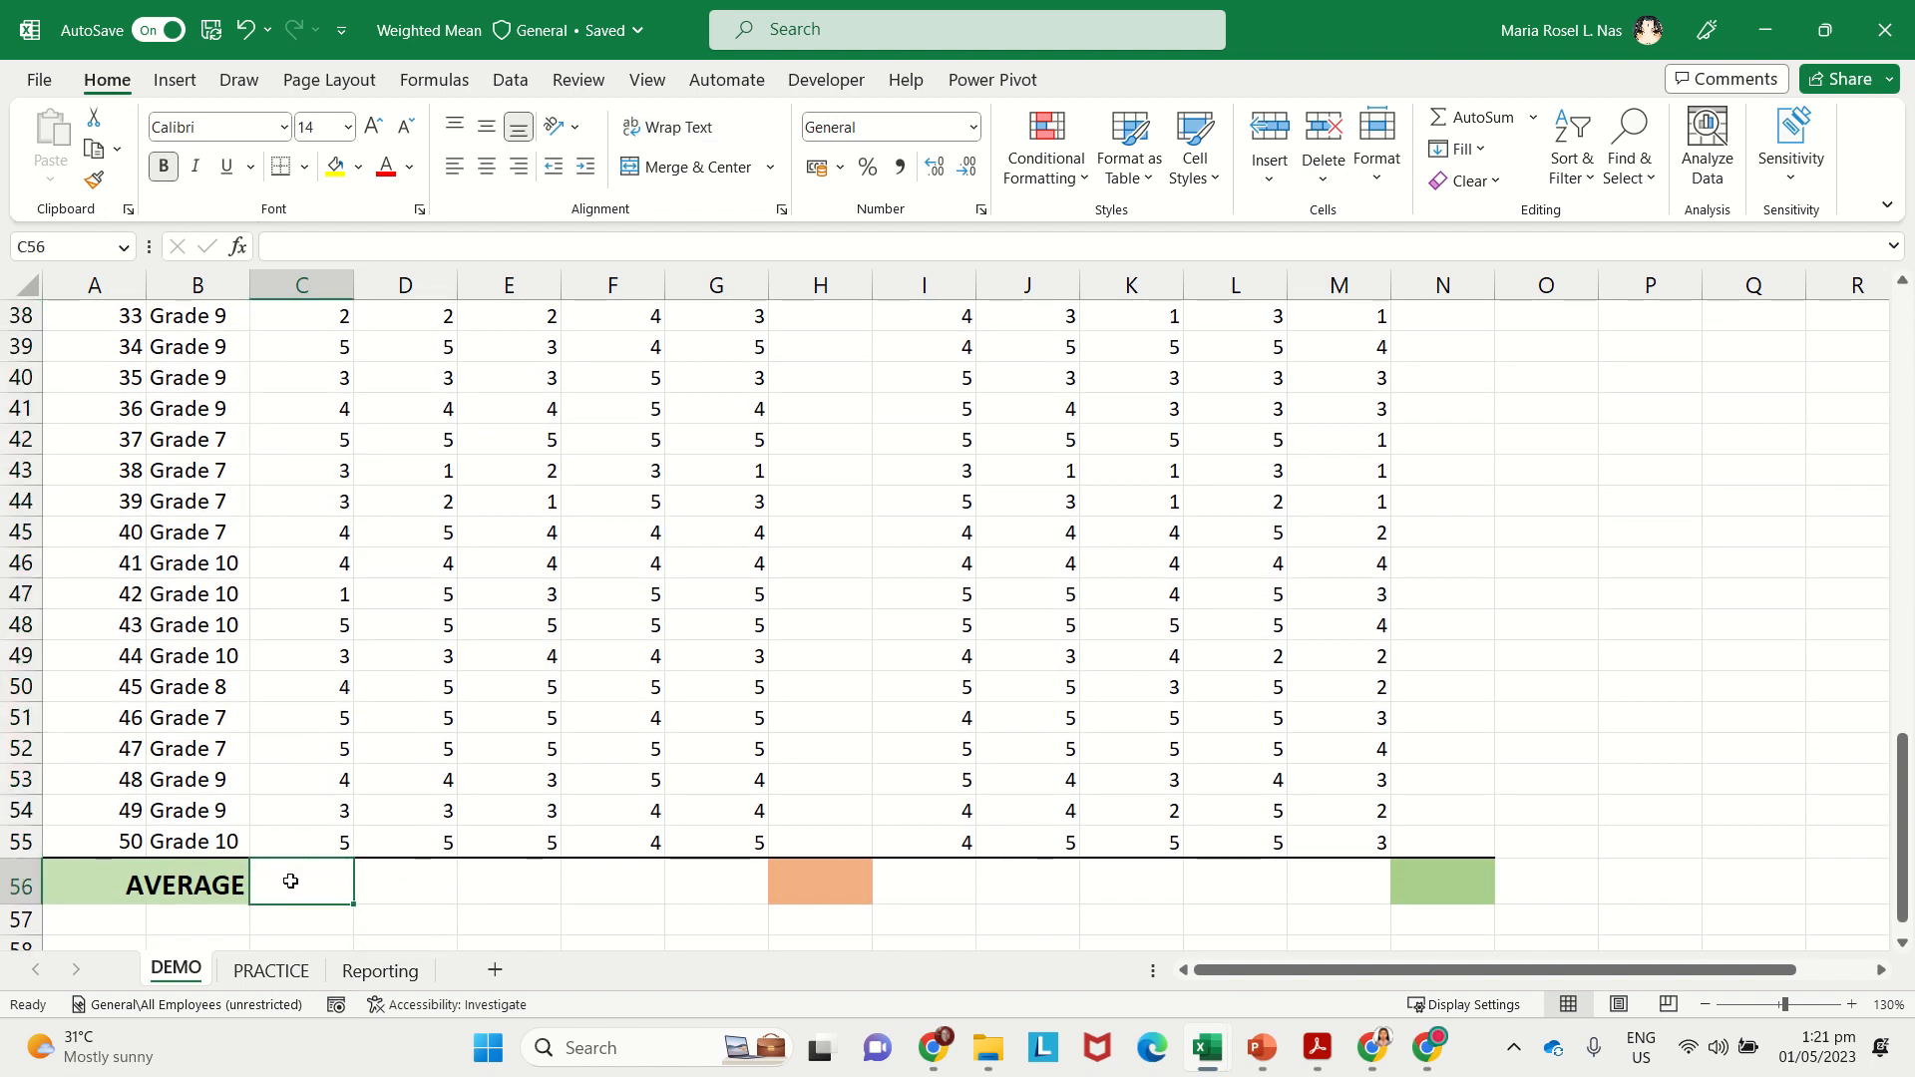
type("=")
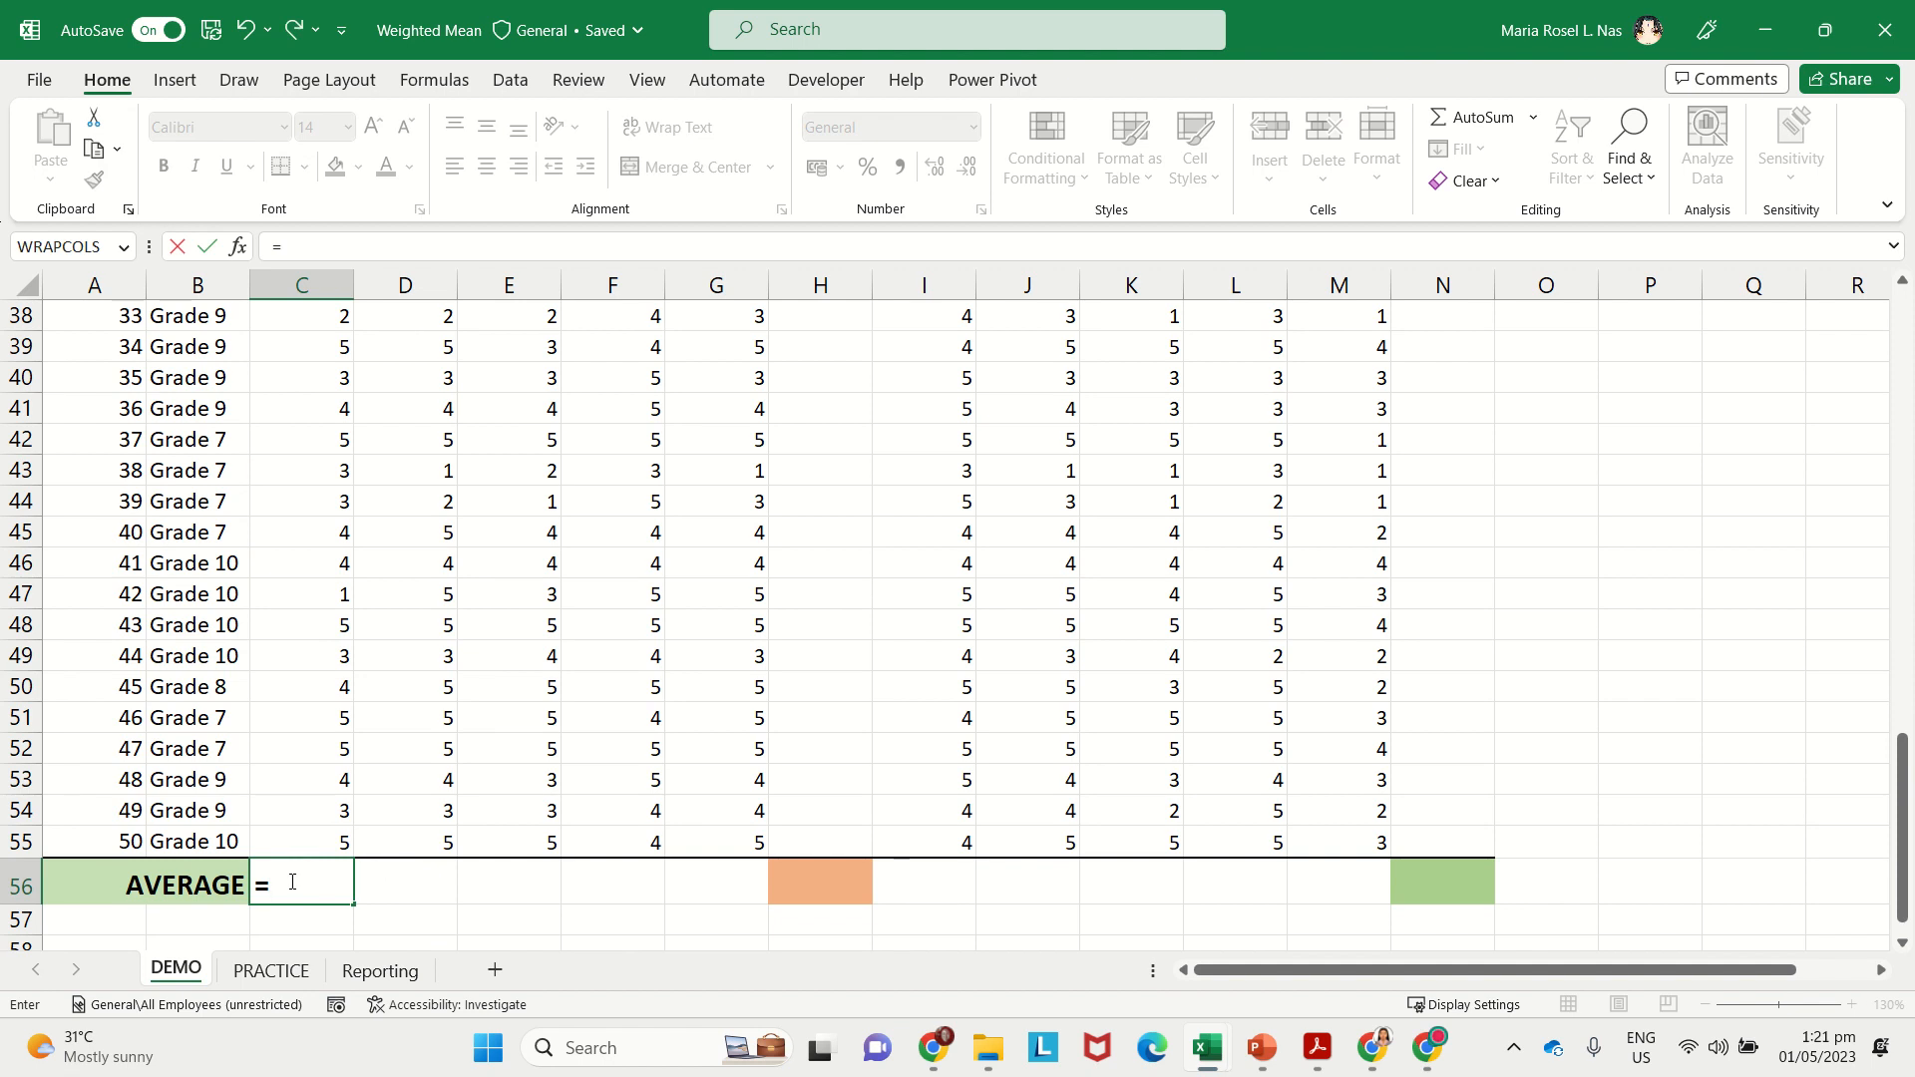
type("average(")
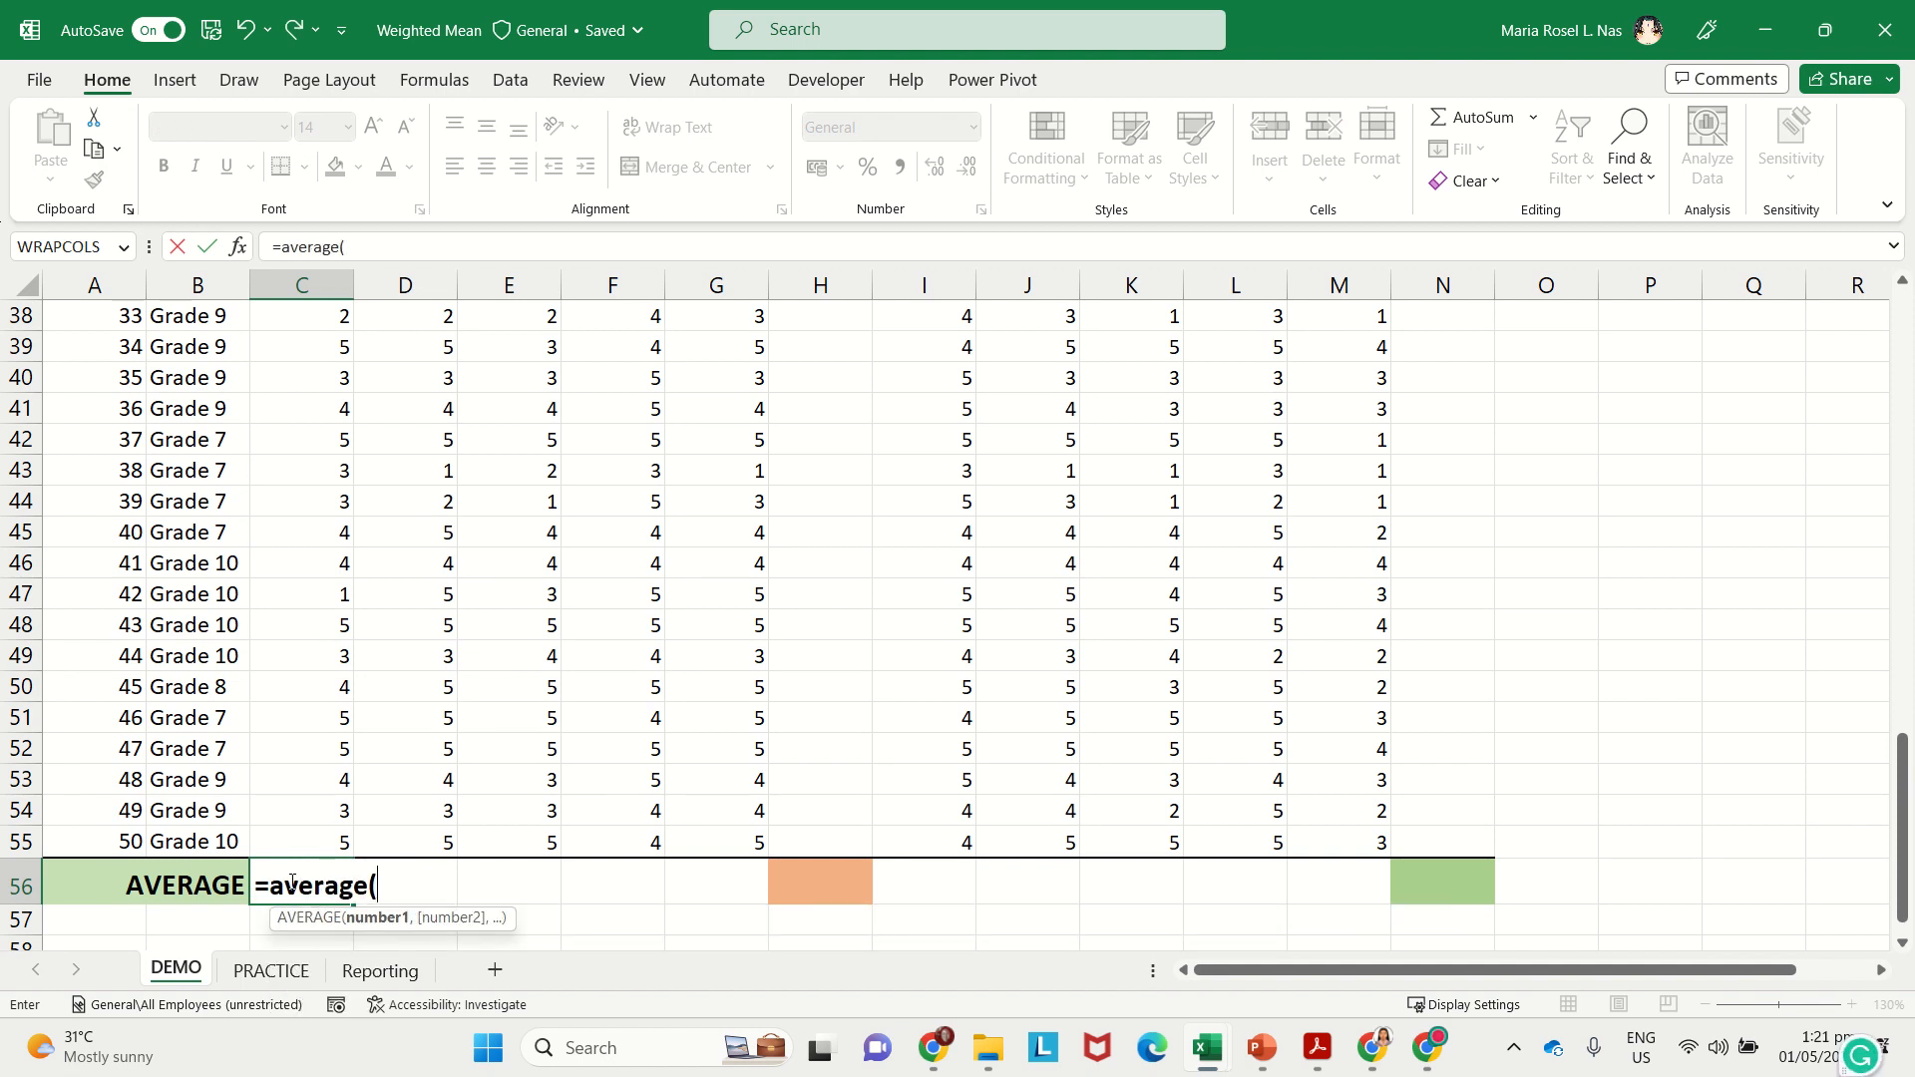
scroll(290, 855, "up", 9)
scroll(312, 676, "up", 3)
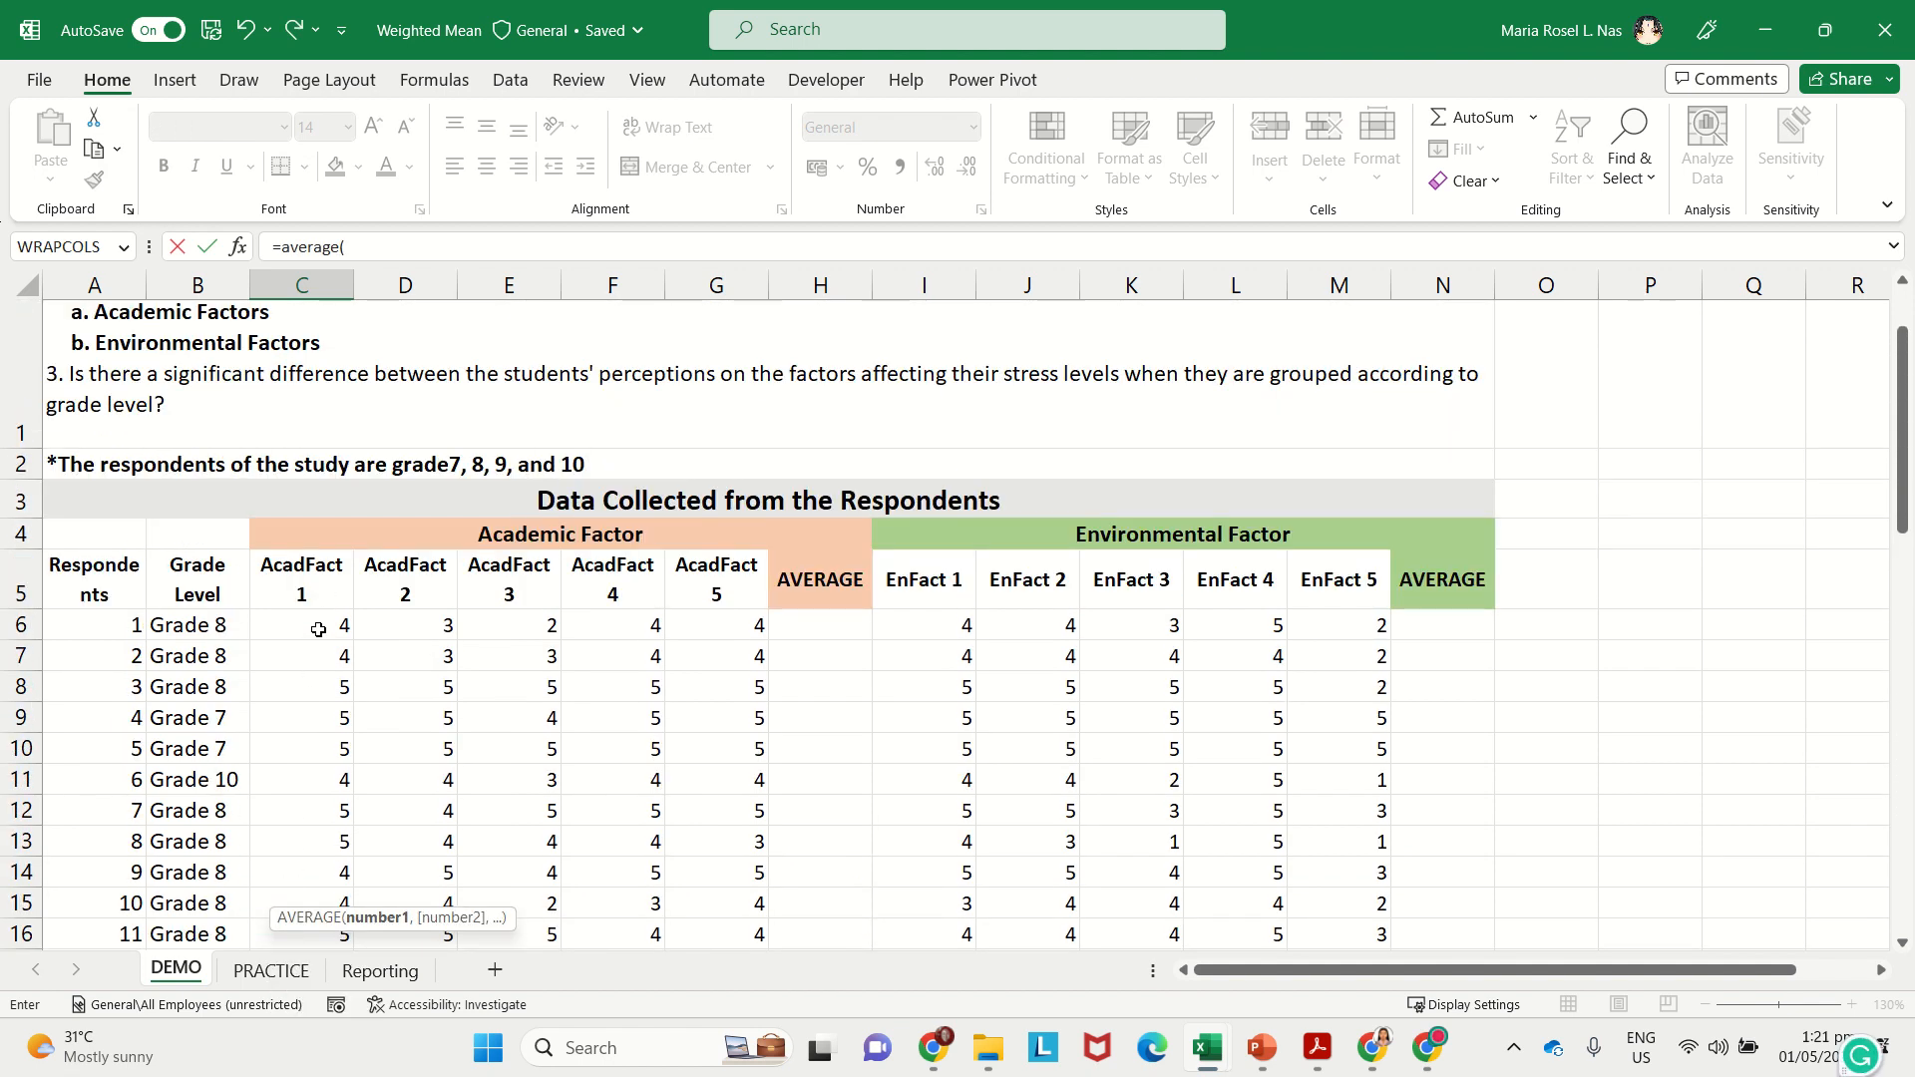
left_click_drag(321, 625, 322, 827)
key("Return")
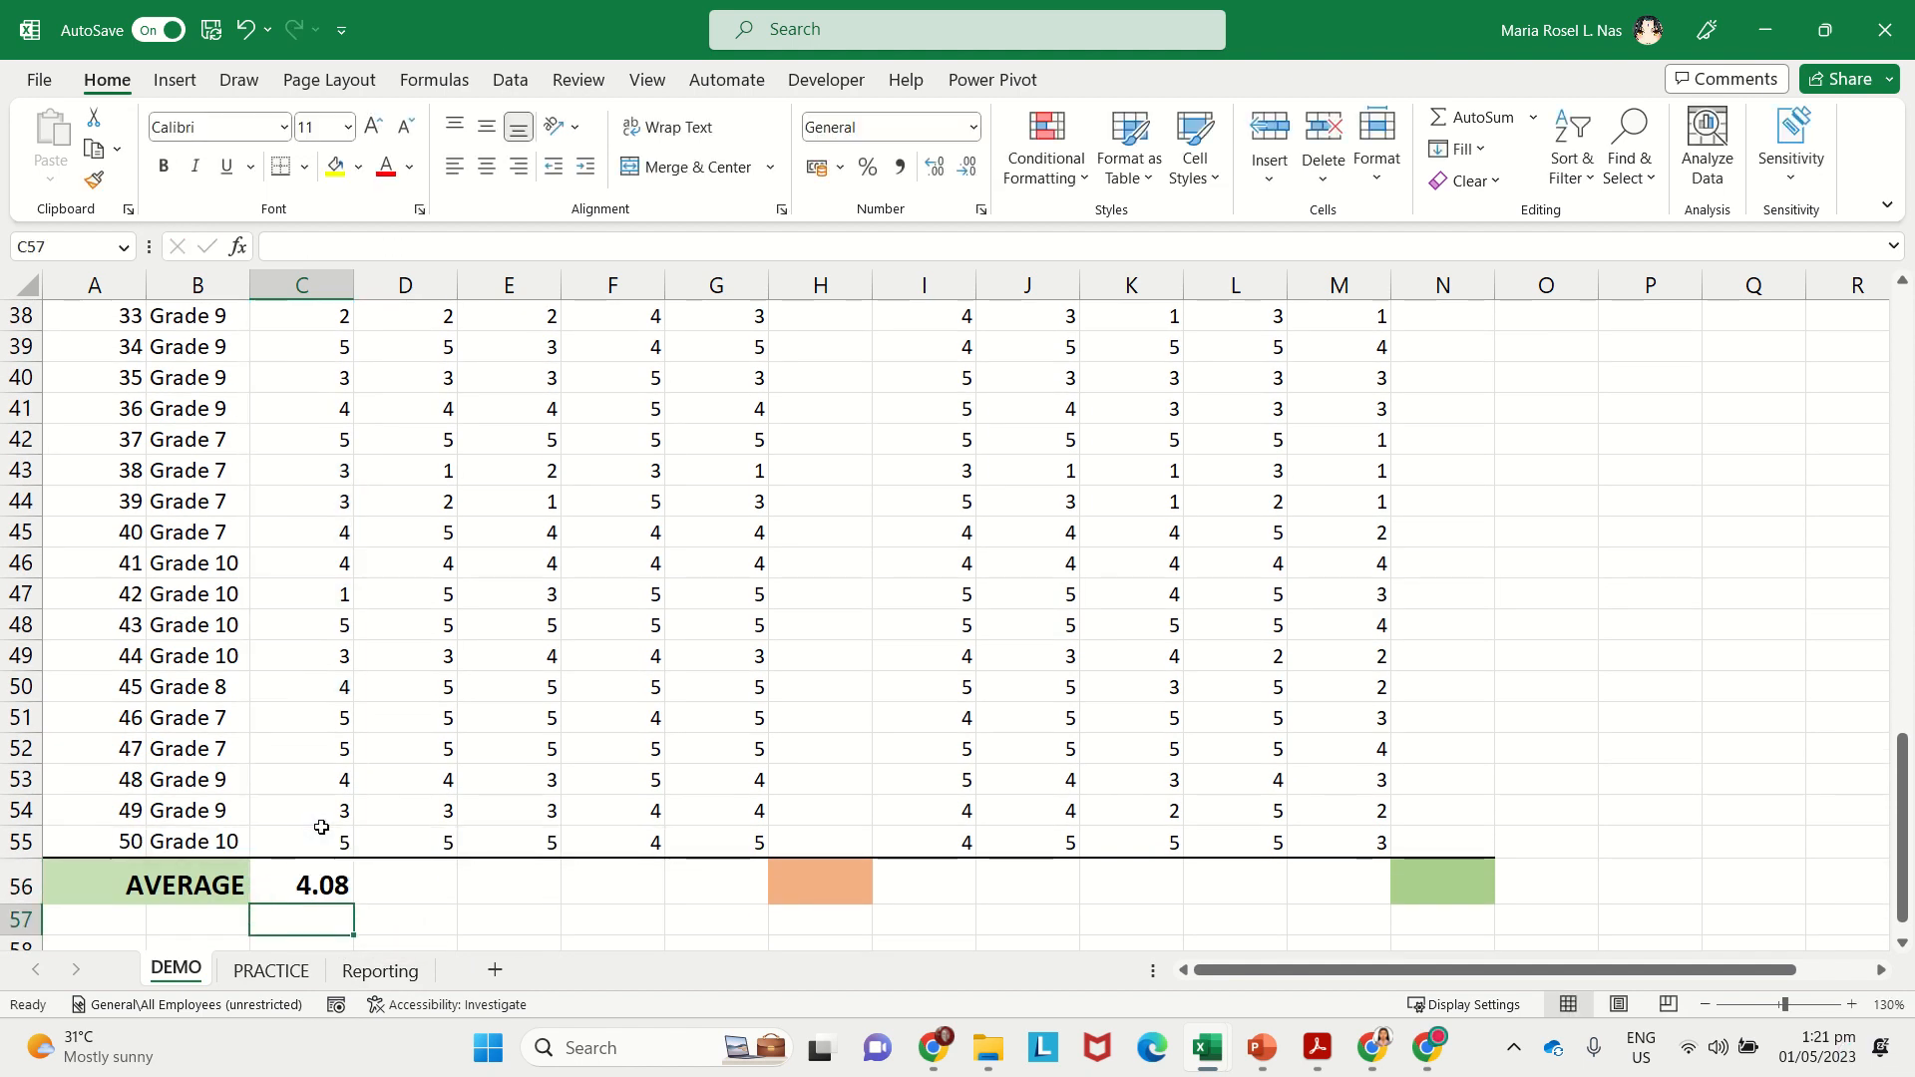
left_click(385, 811)
left_click(389, 842)
left_click(509, 842)
left_click(619, 847)
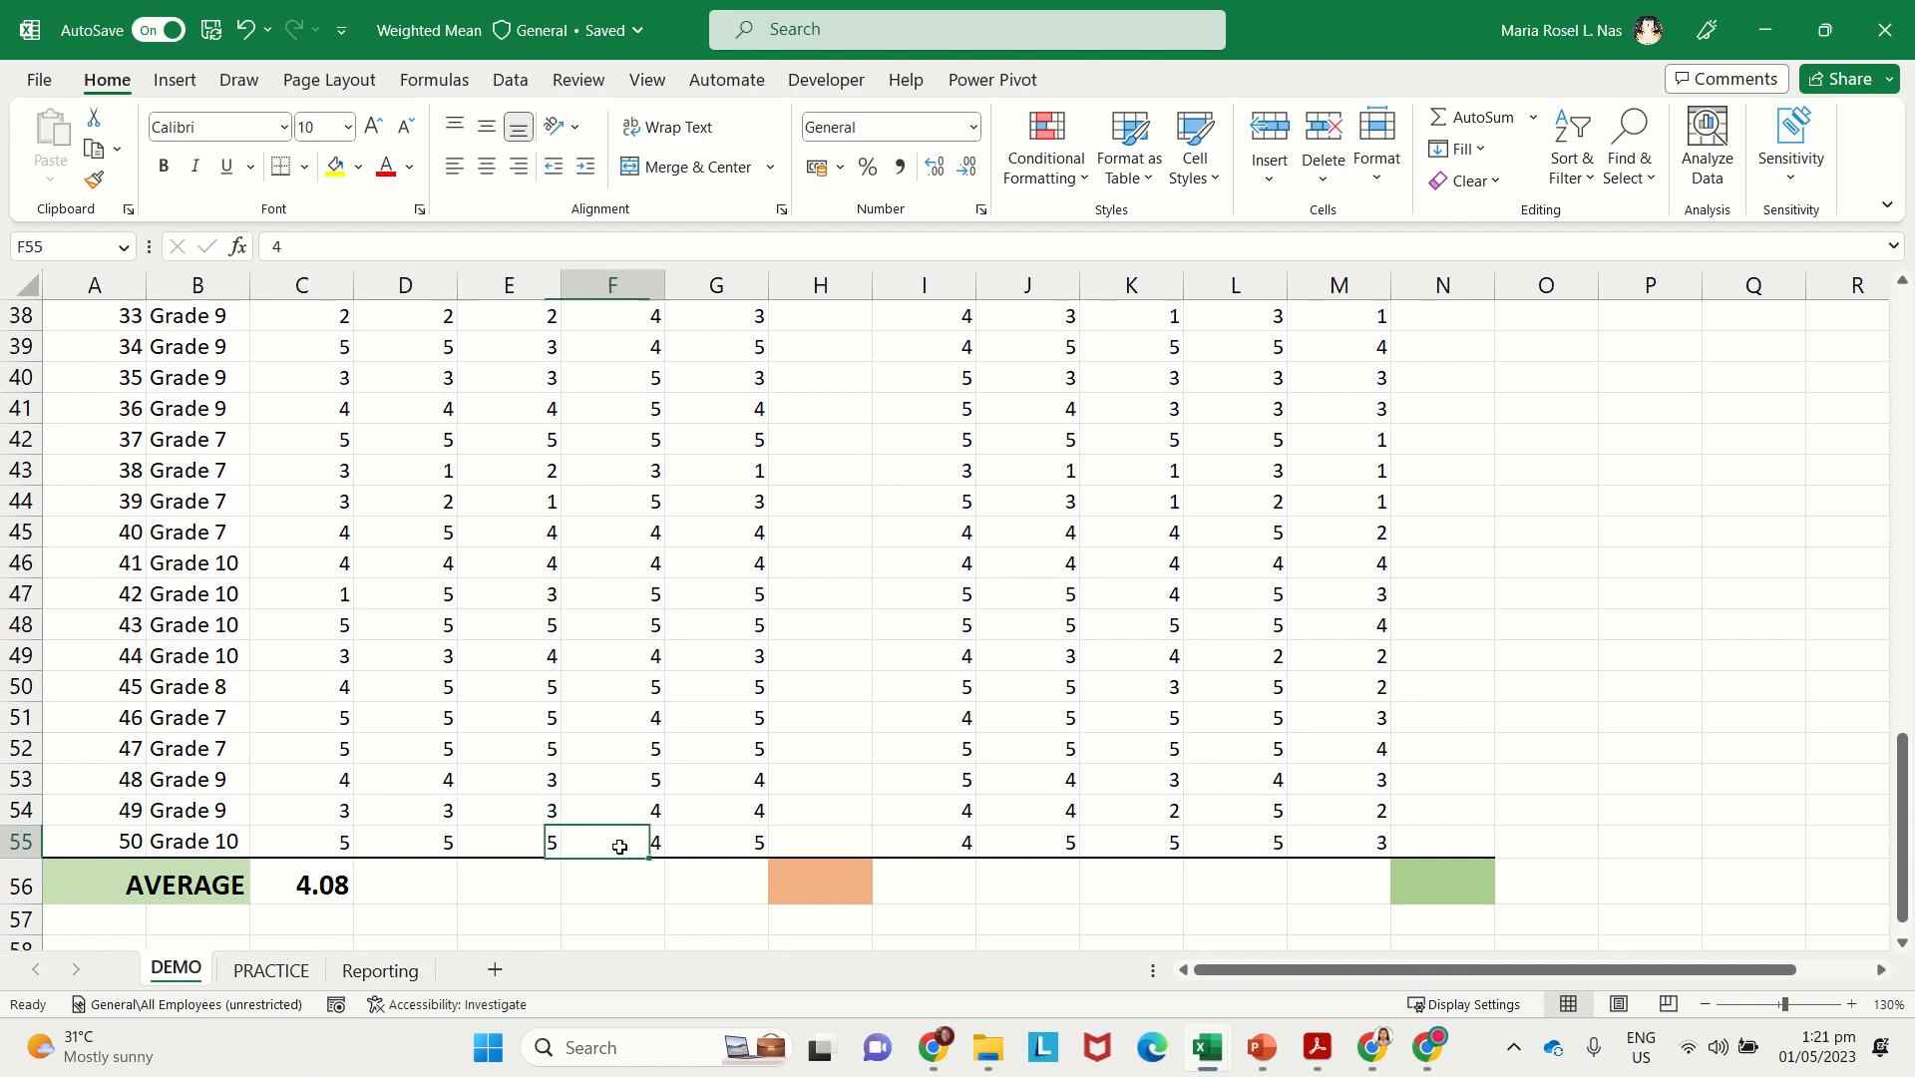
Step: Copy the AVERAGE formula from C56 into D56:G56 to get the means for AcadFact 2 to 5
left_click(729, 846)
left_click(344, 884)
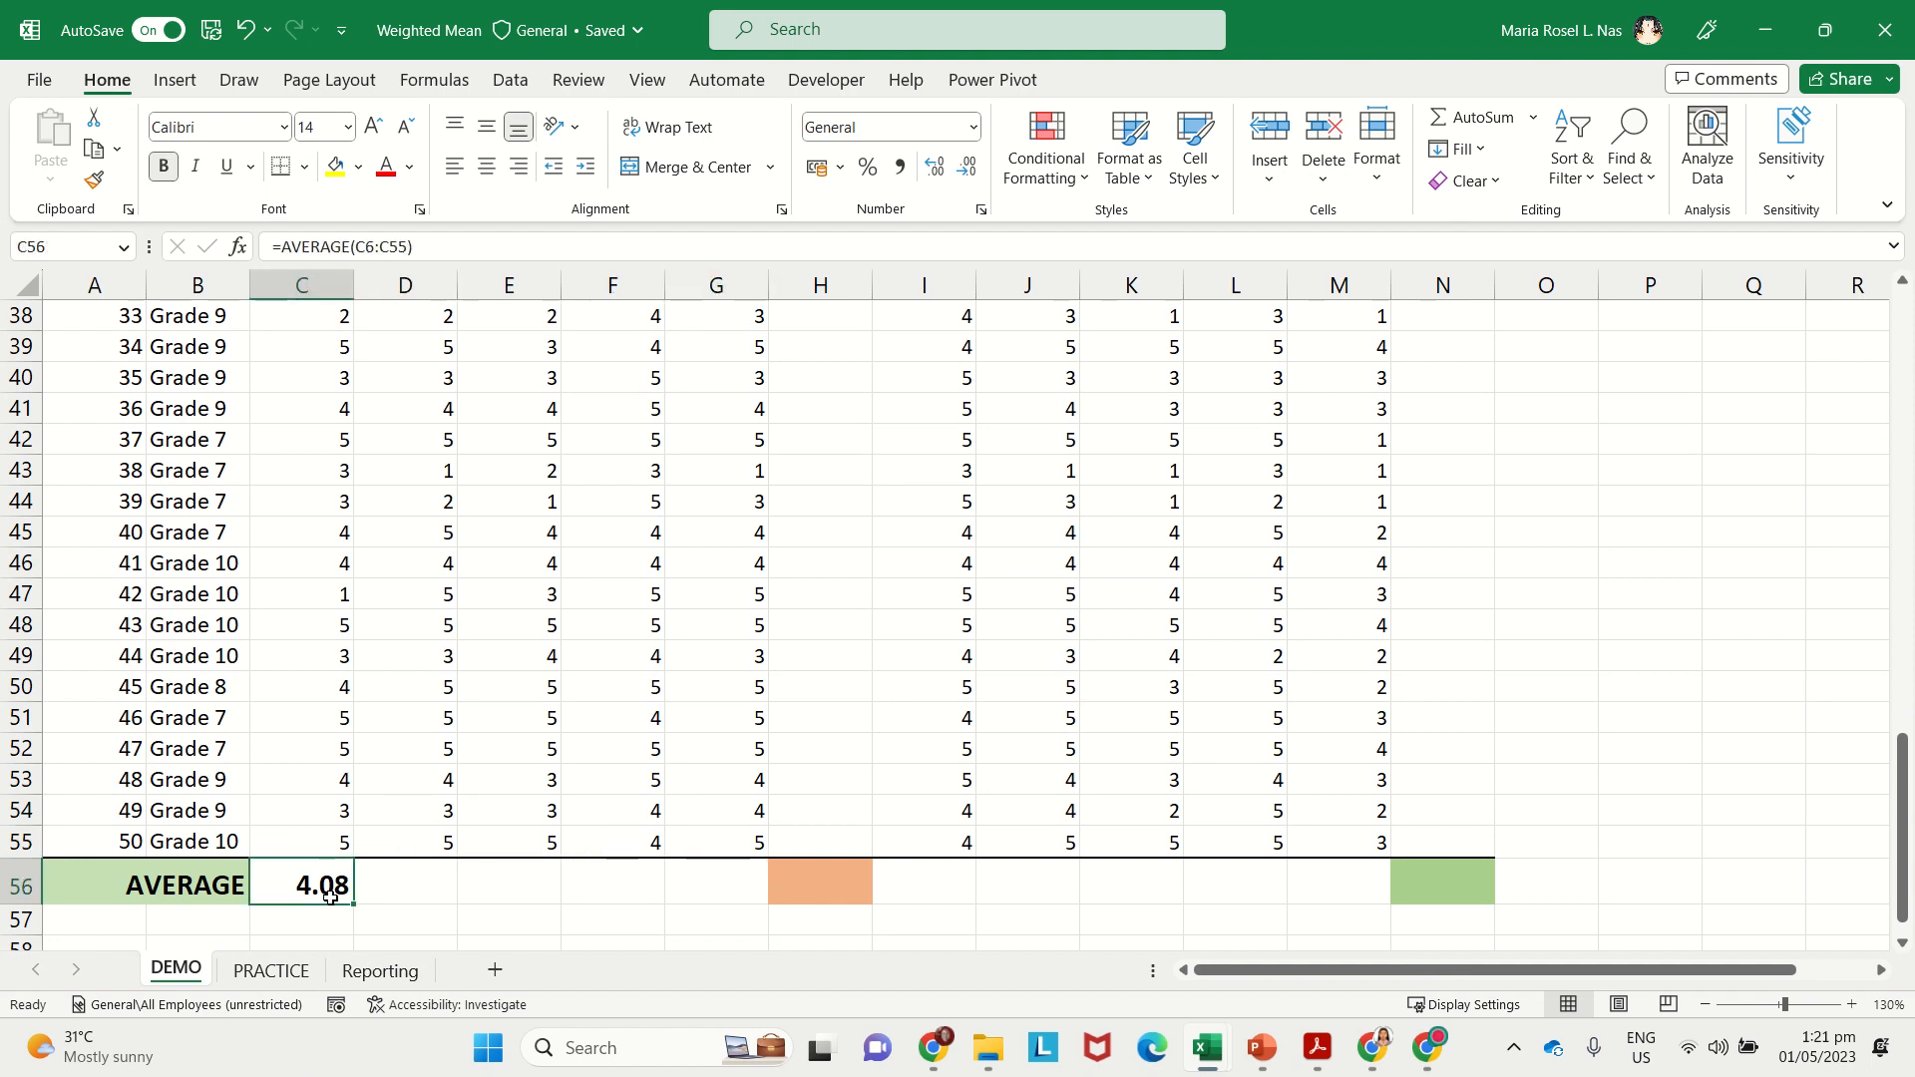
key("ctrl+c")
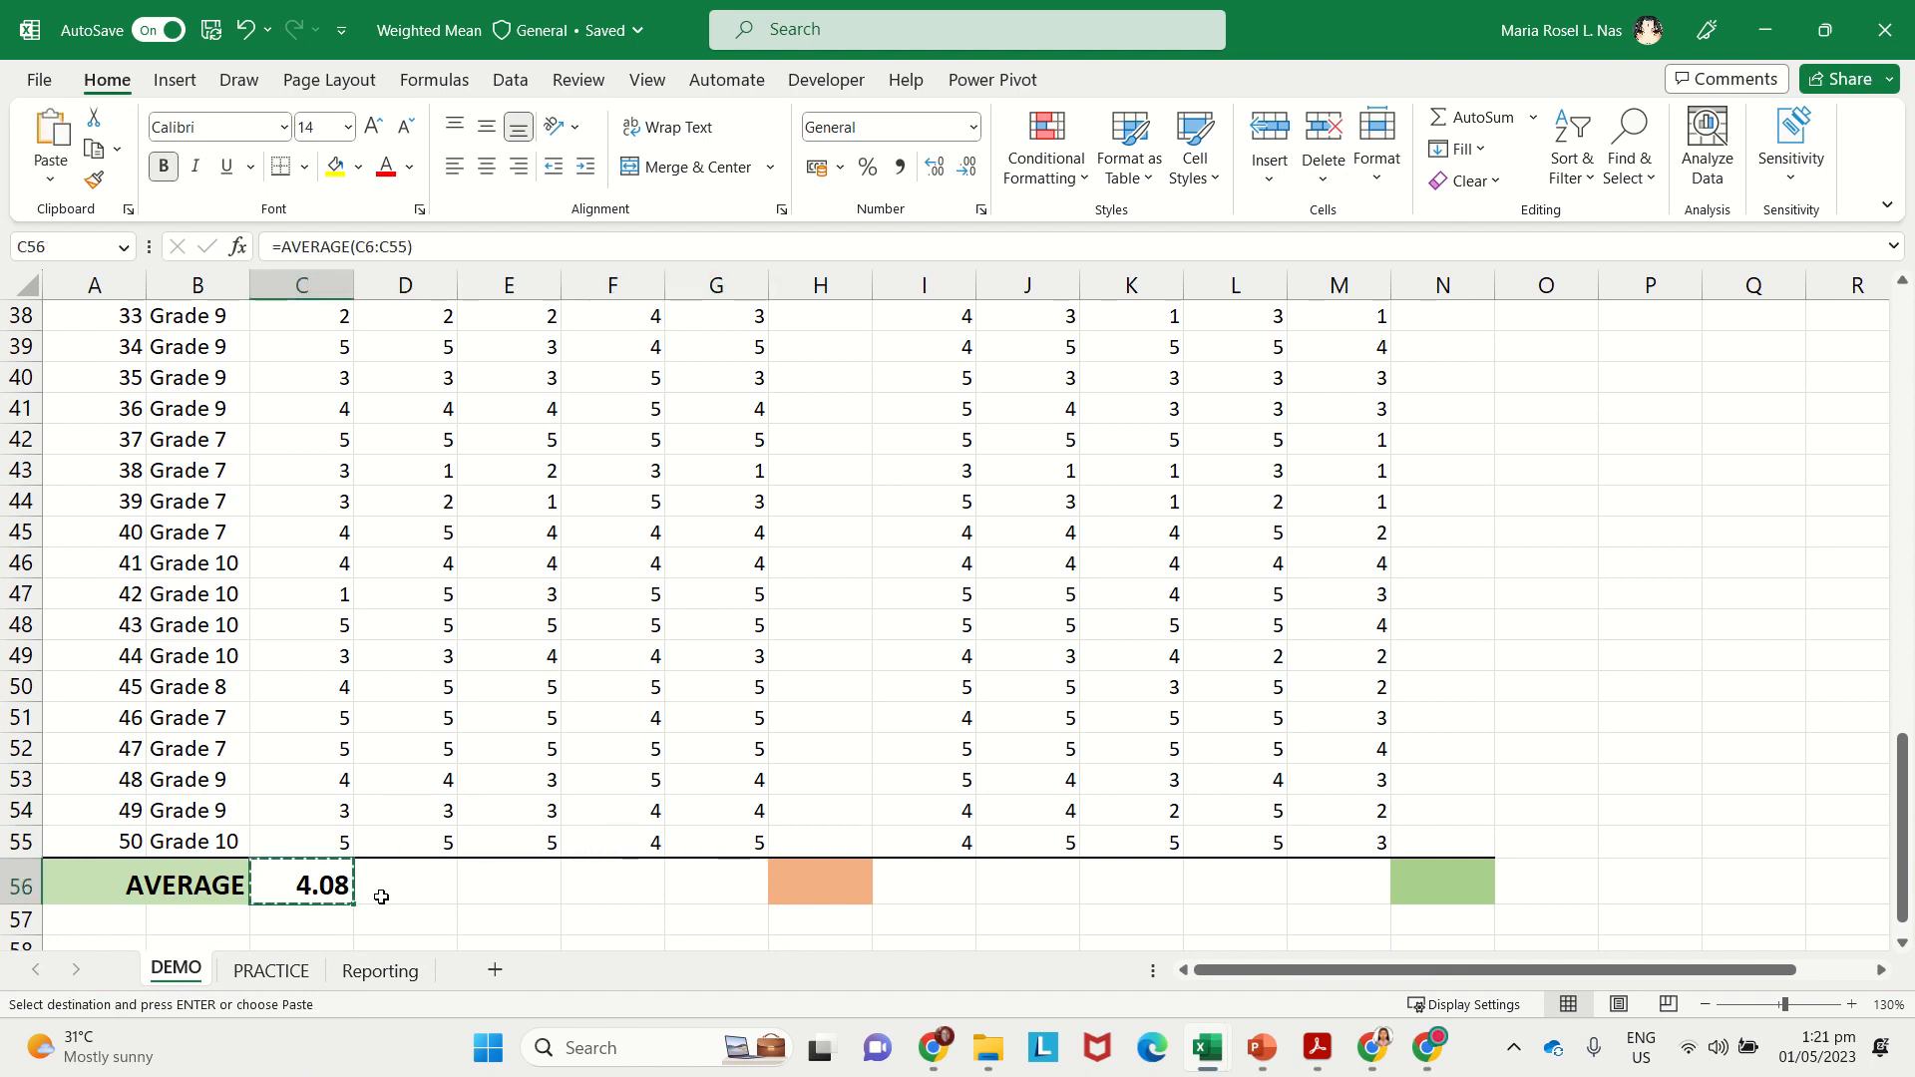
left_click_drag(380, 893, 709, 893)
key("Return")
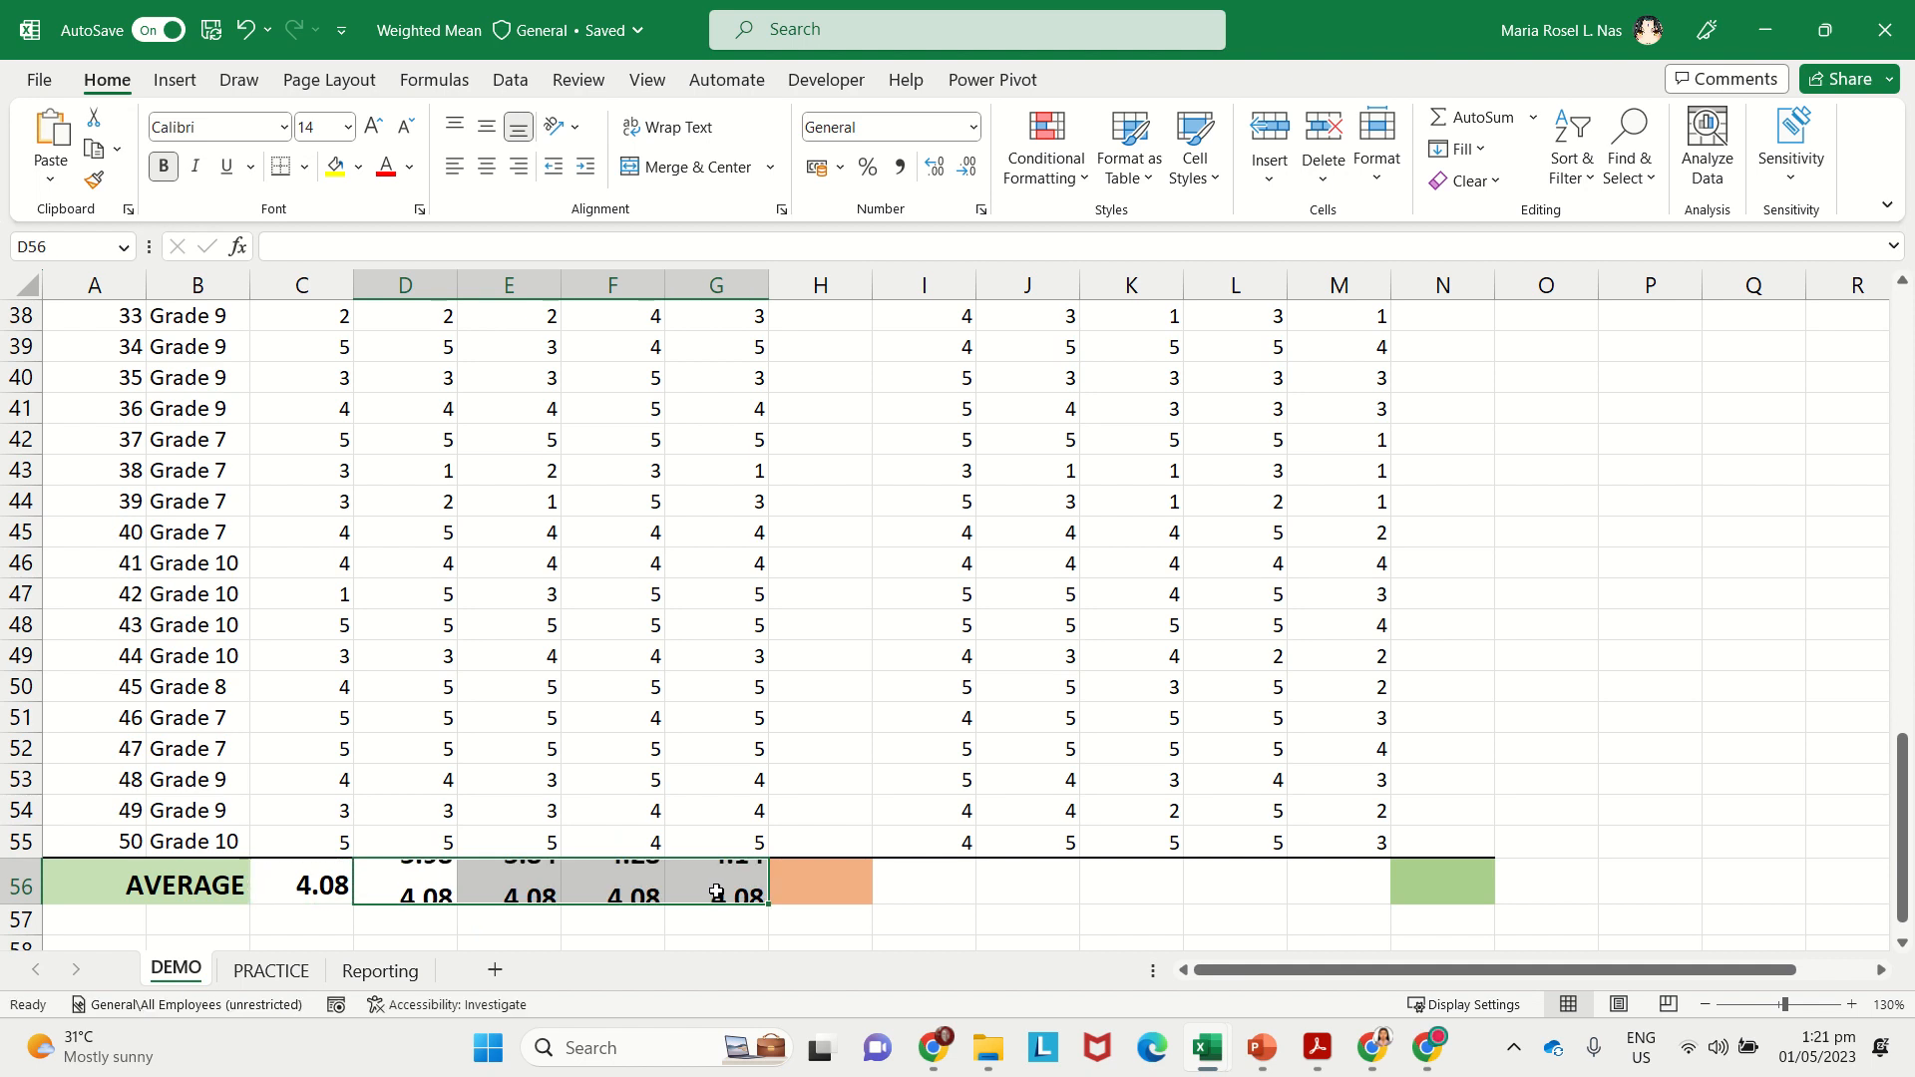
left_click(619, 920)
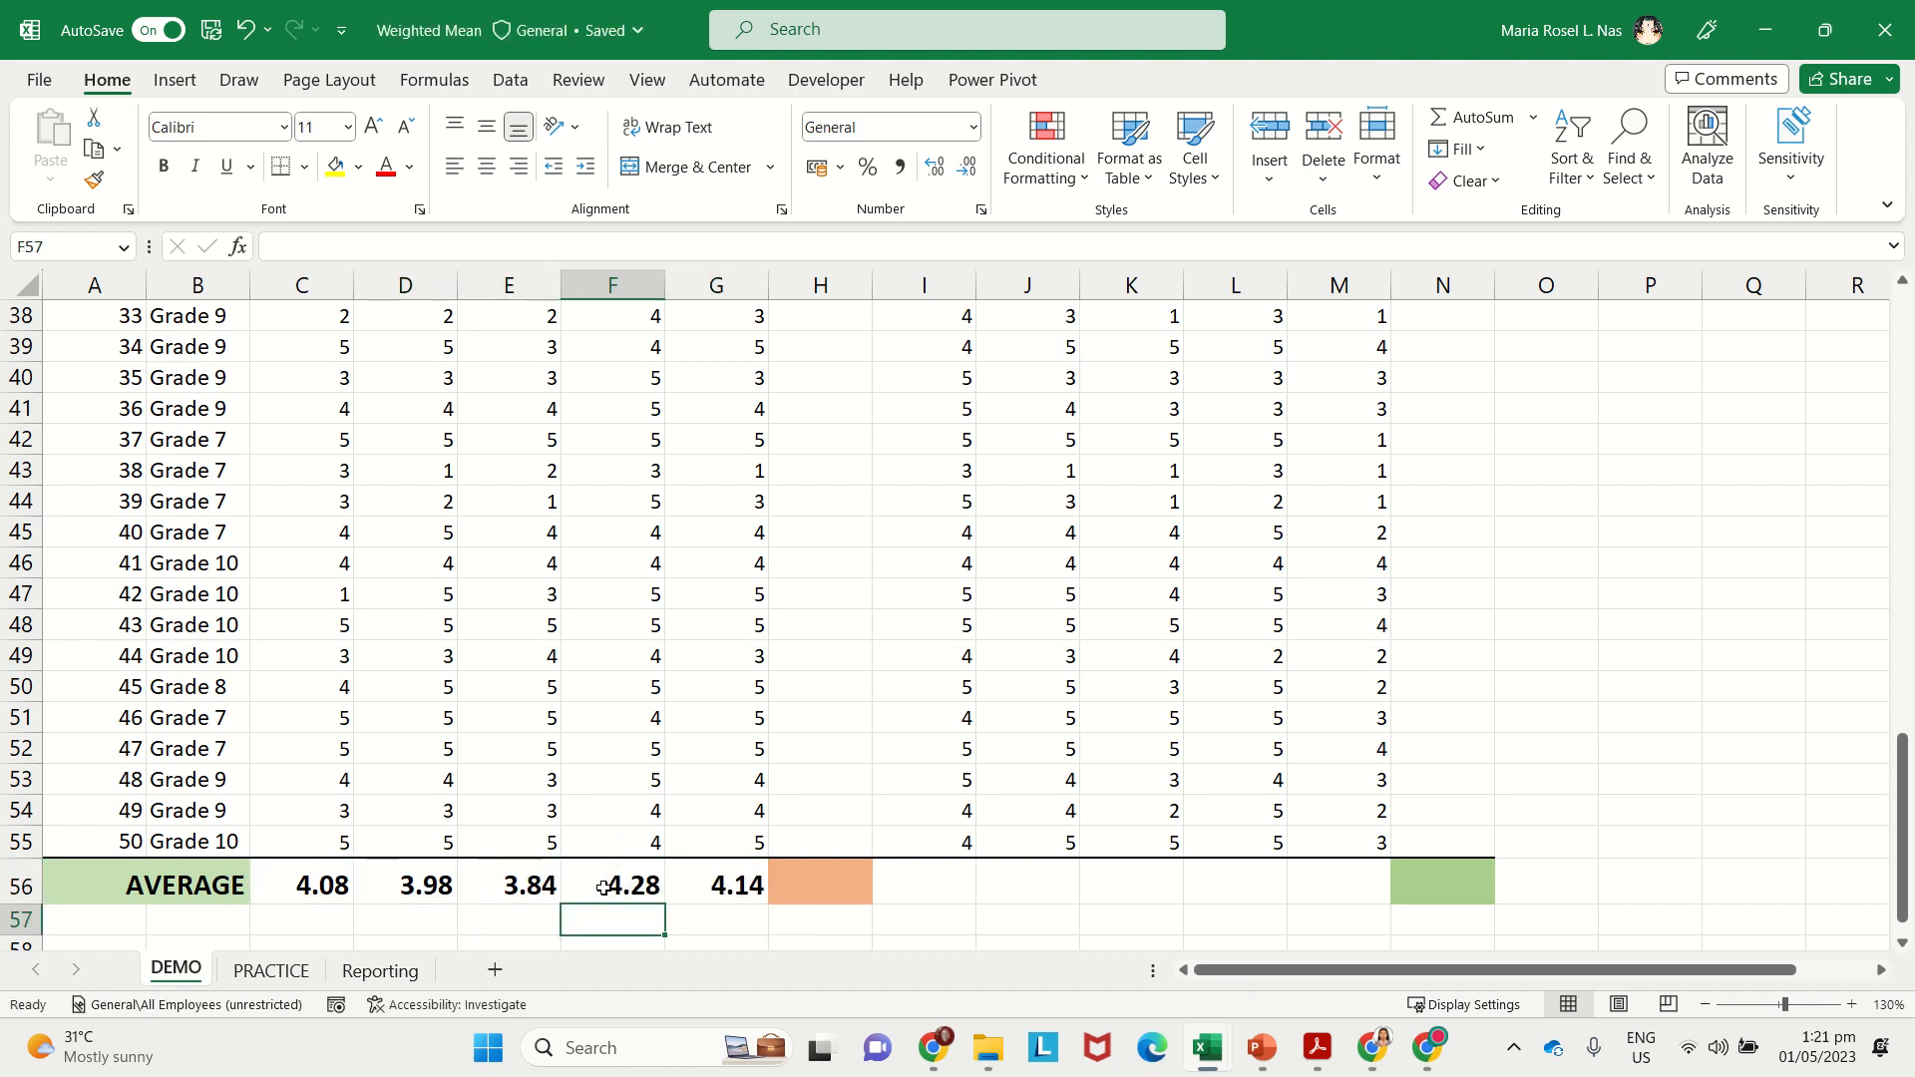
Step: Check the AVERAGE formula of each academic factor column in cells C56 to G56 against the column headings
scroll(728, 773, "up", 12)
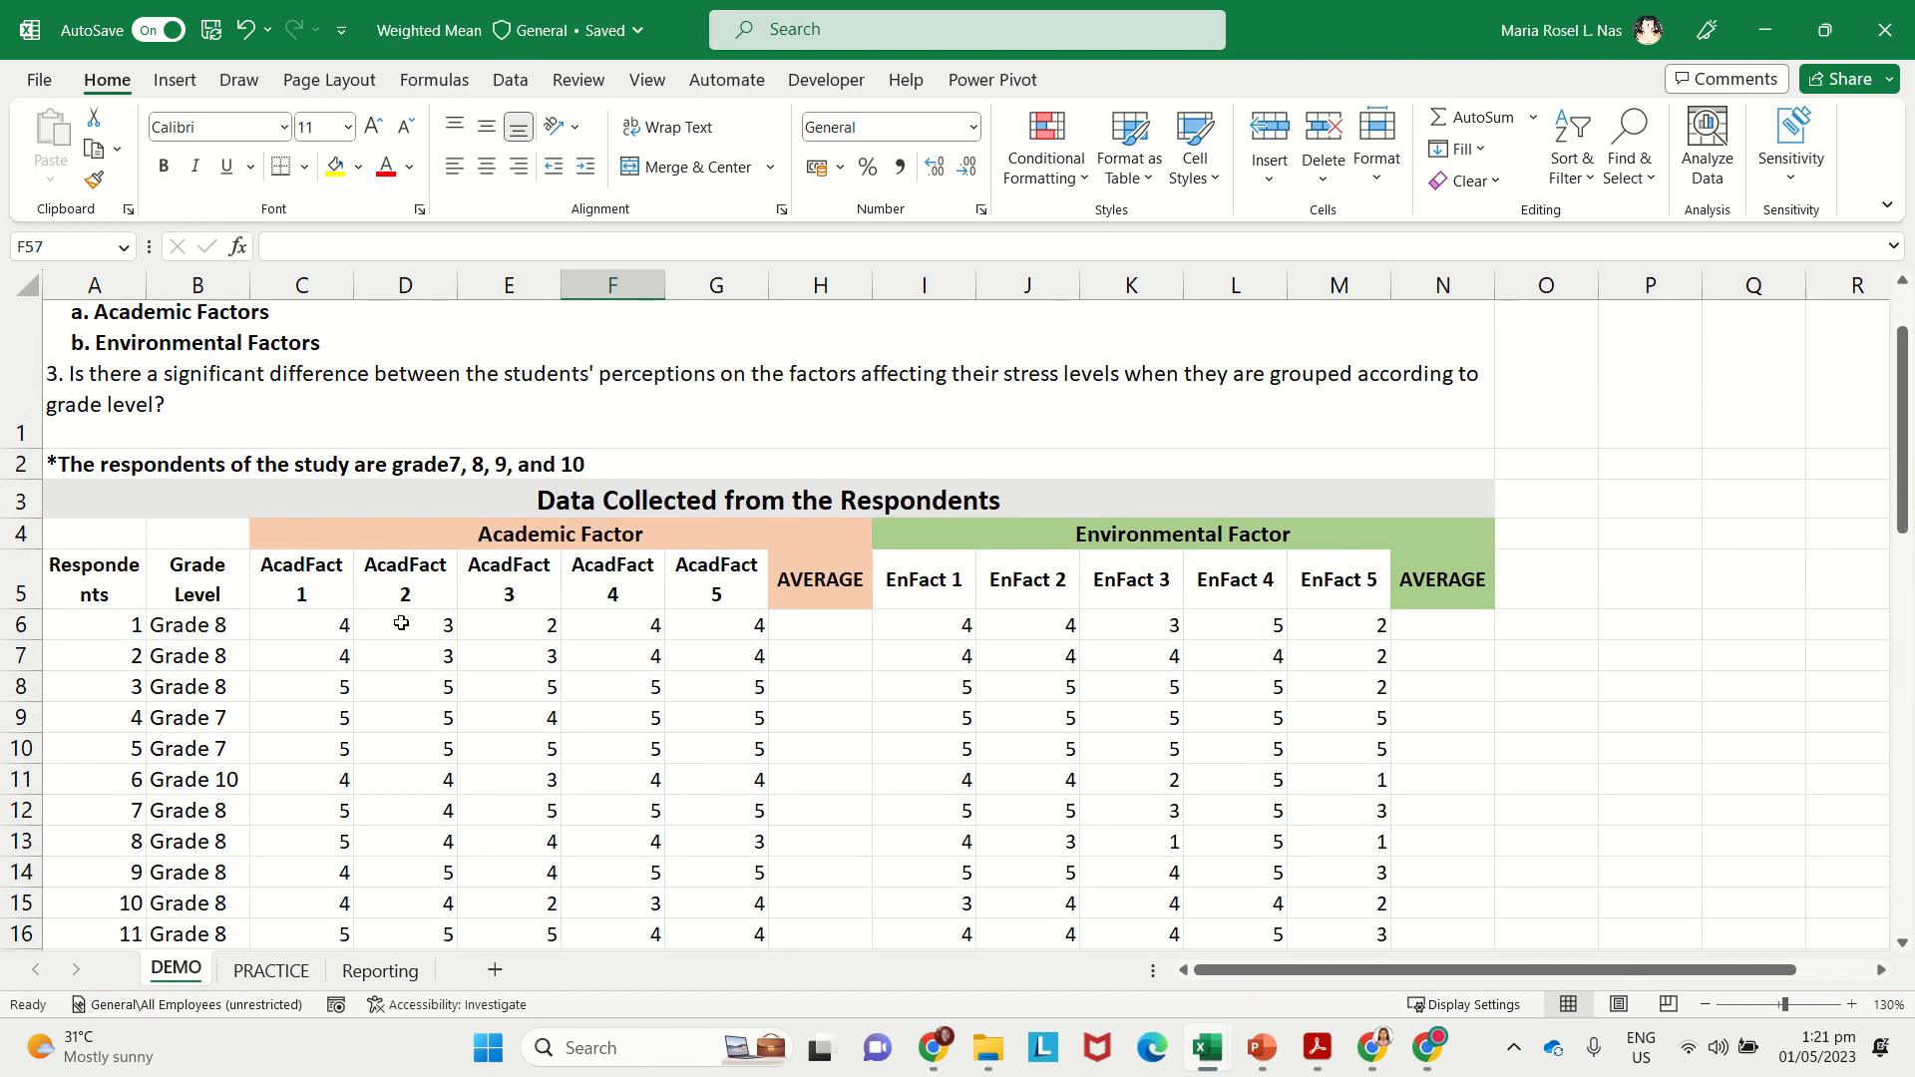
scroll(585, 605, "down", 13)
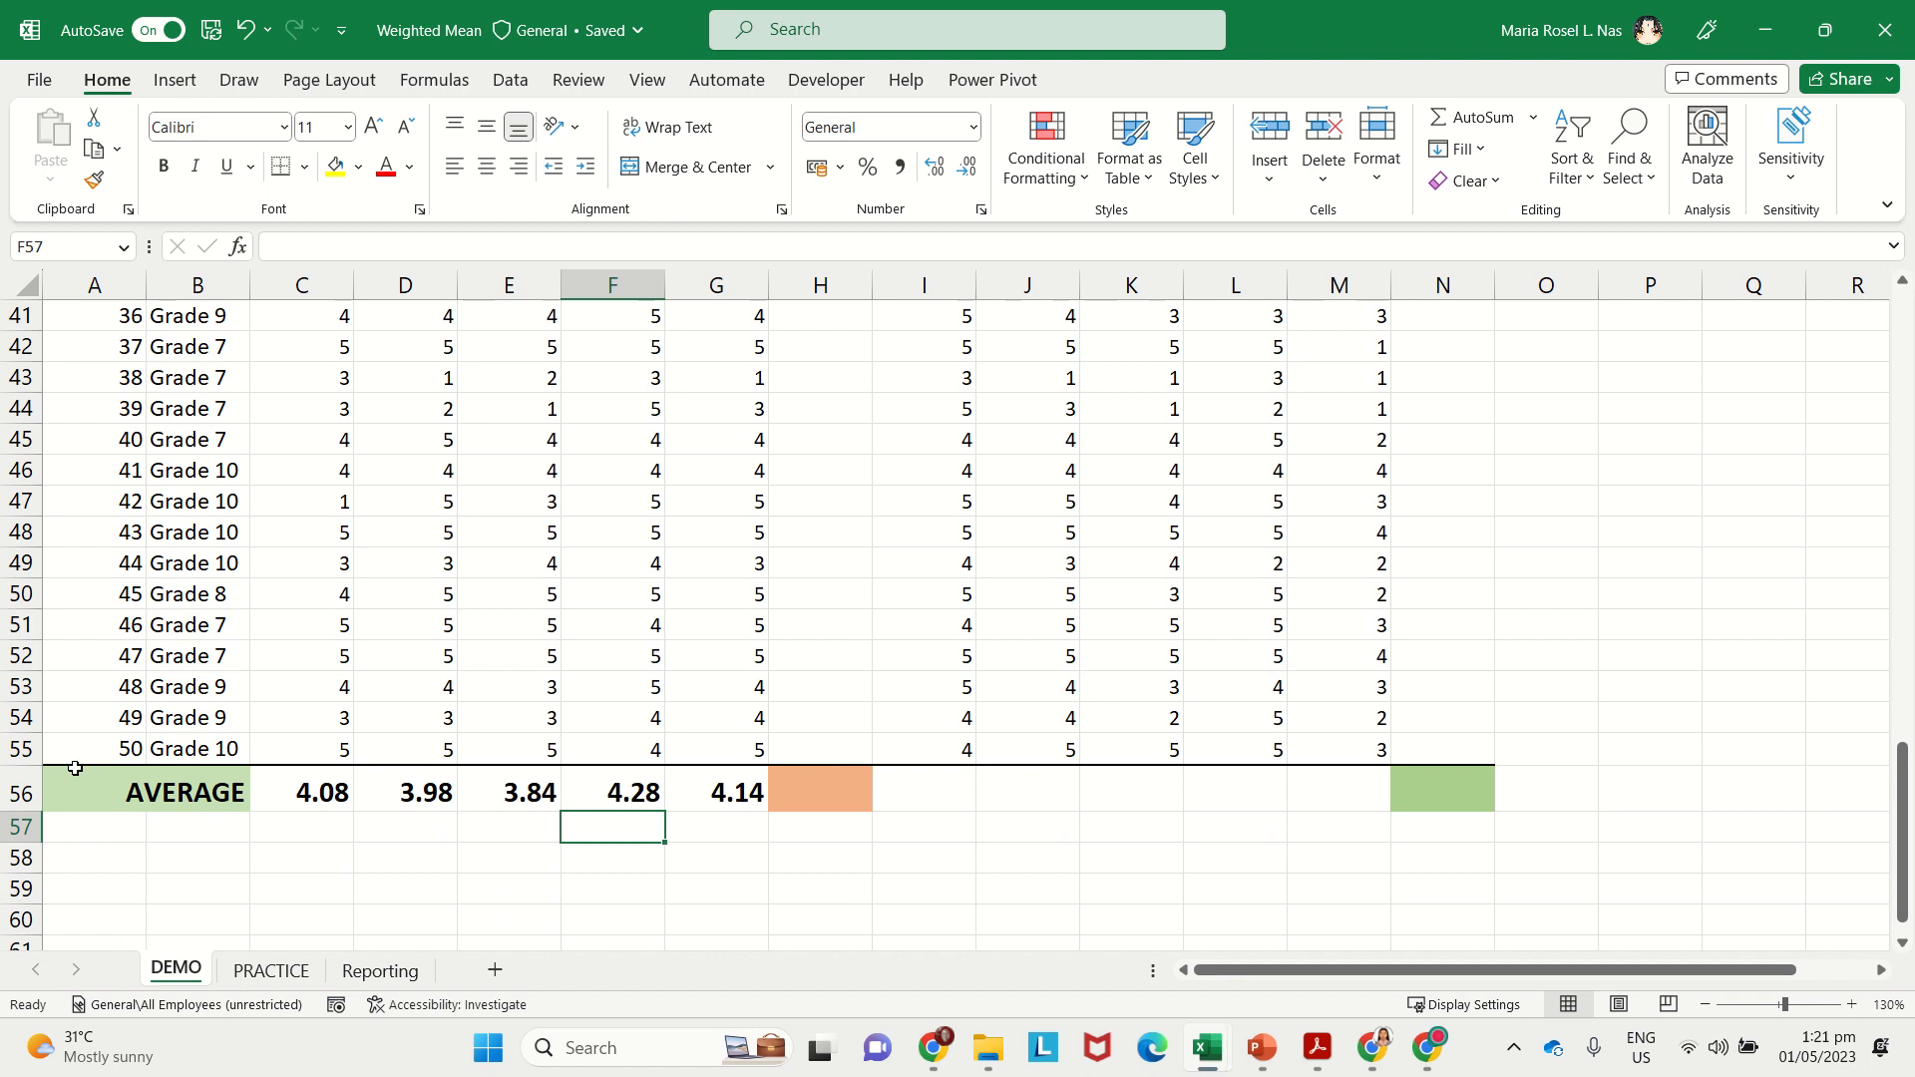
left_click(317, 804)
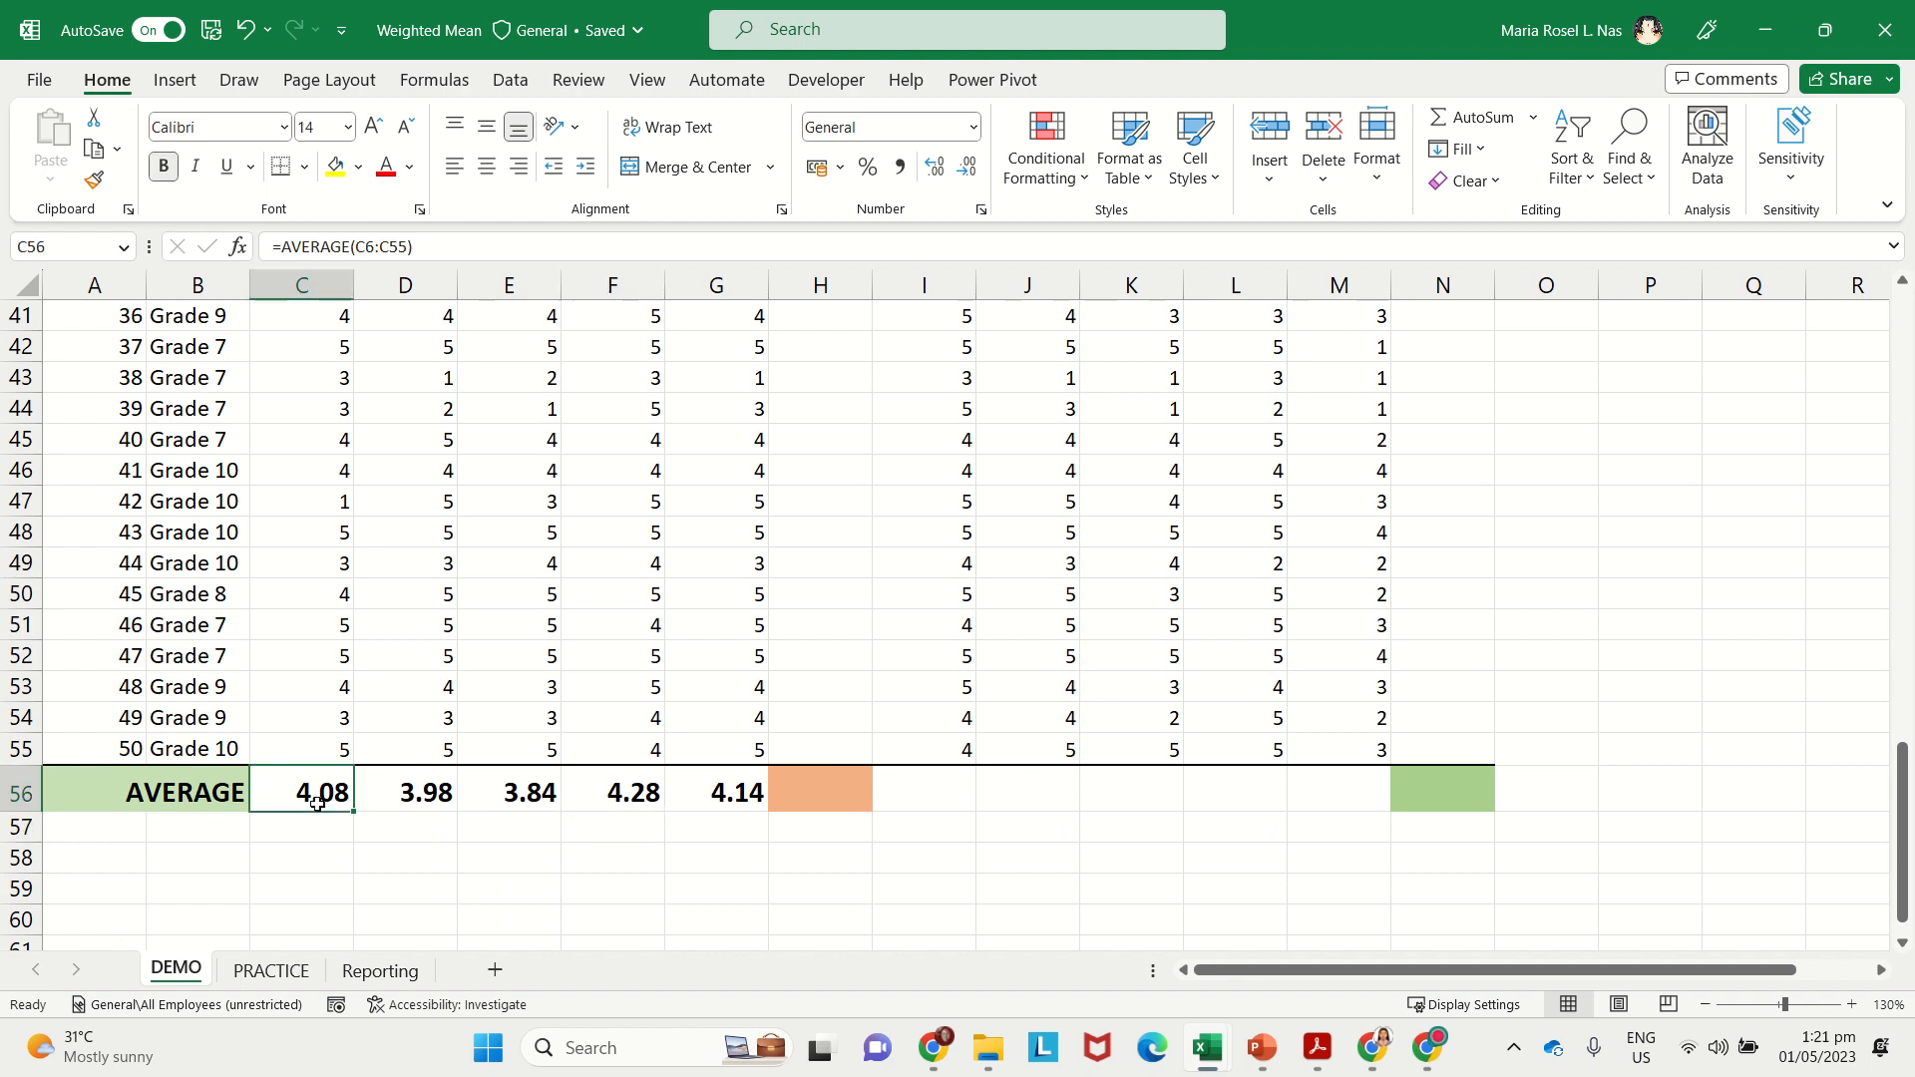
left_click(440, 795)
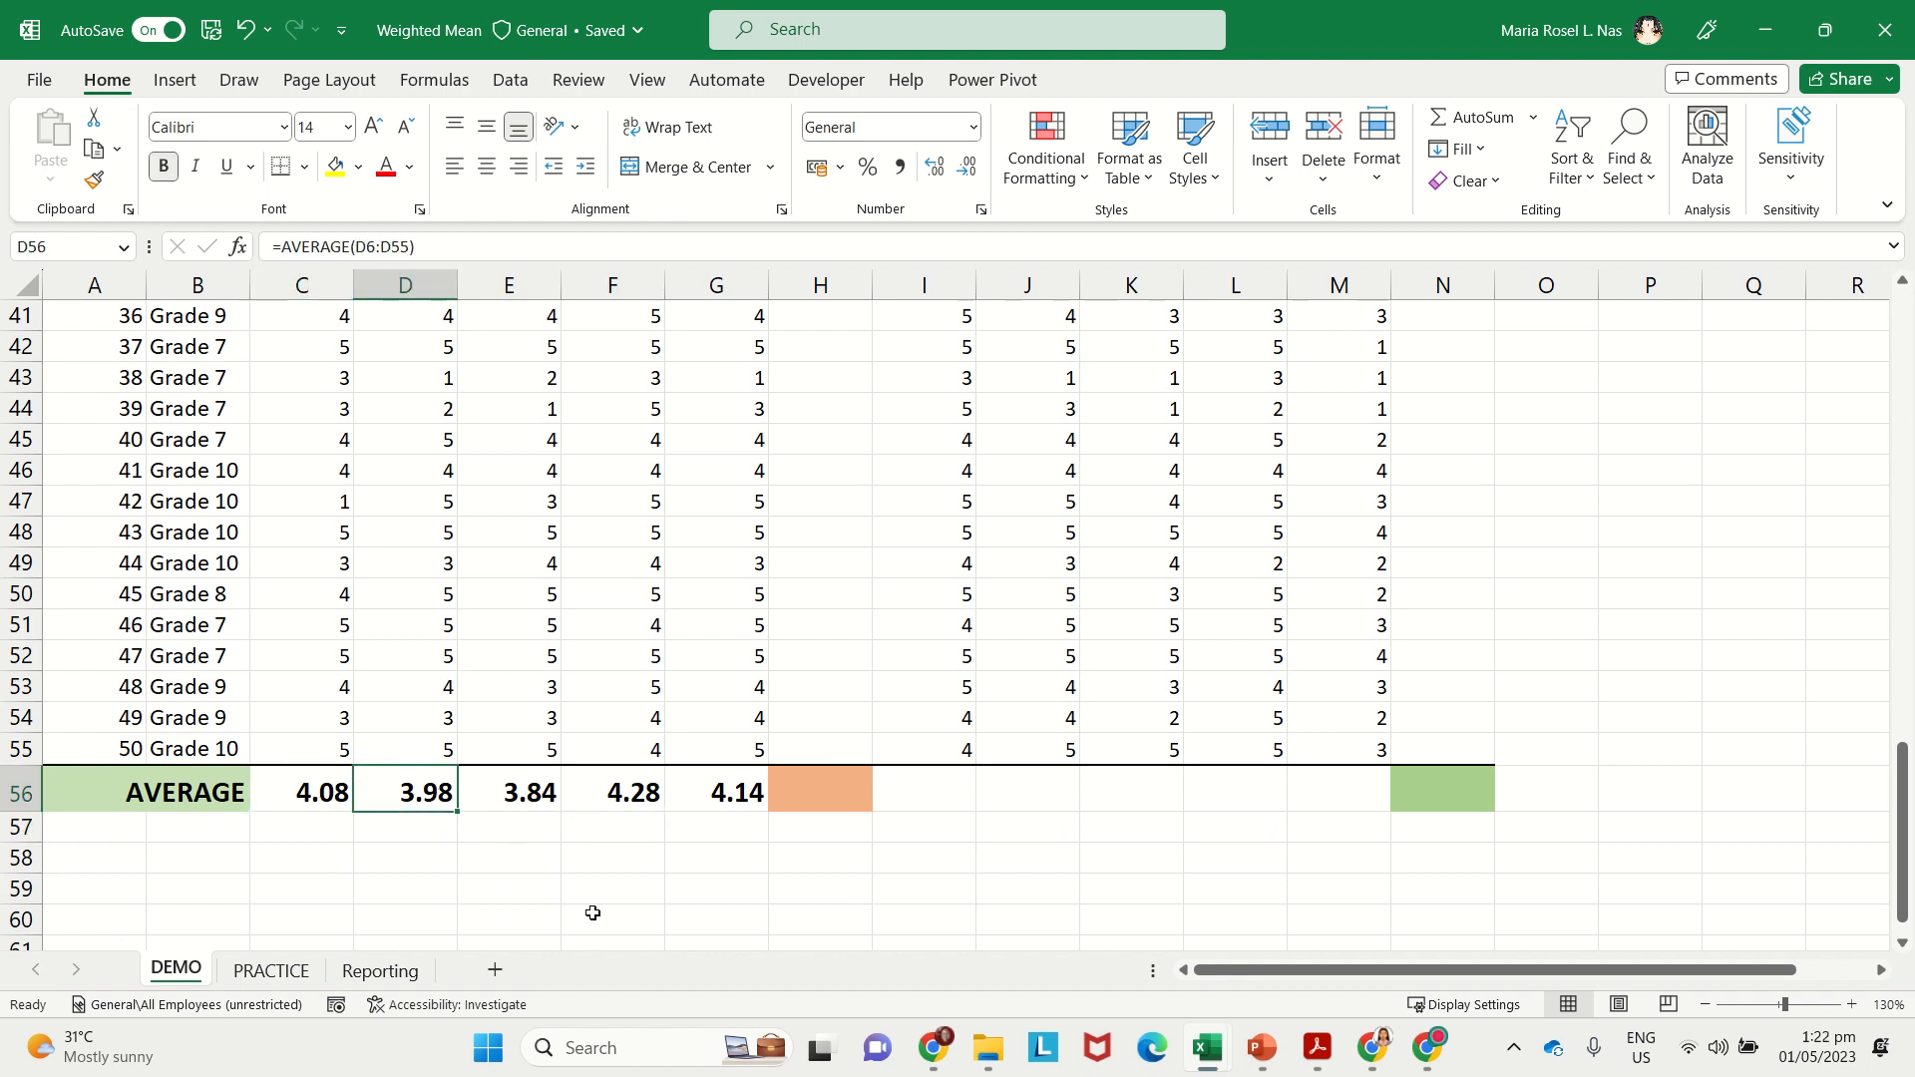
left_click(547, 803)
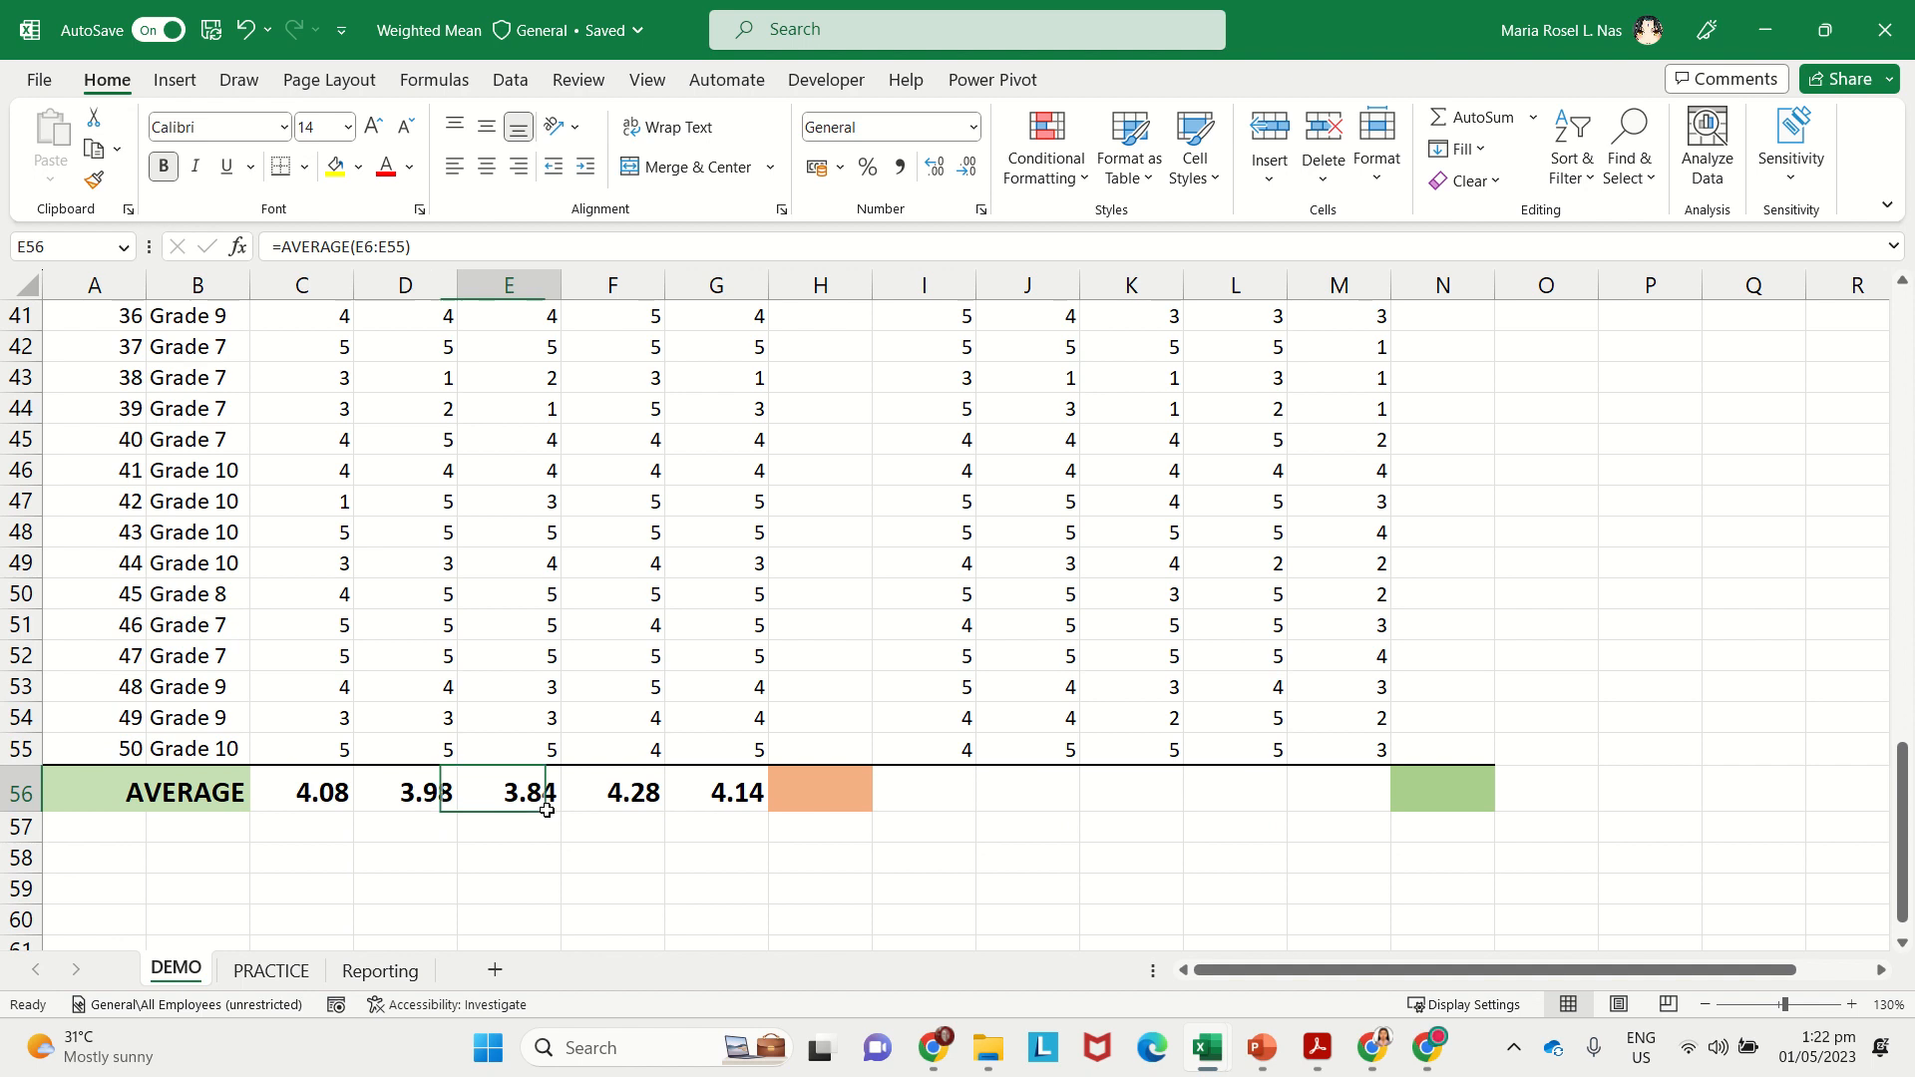
left_click(646, 803)
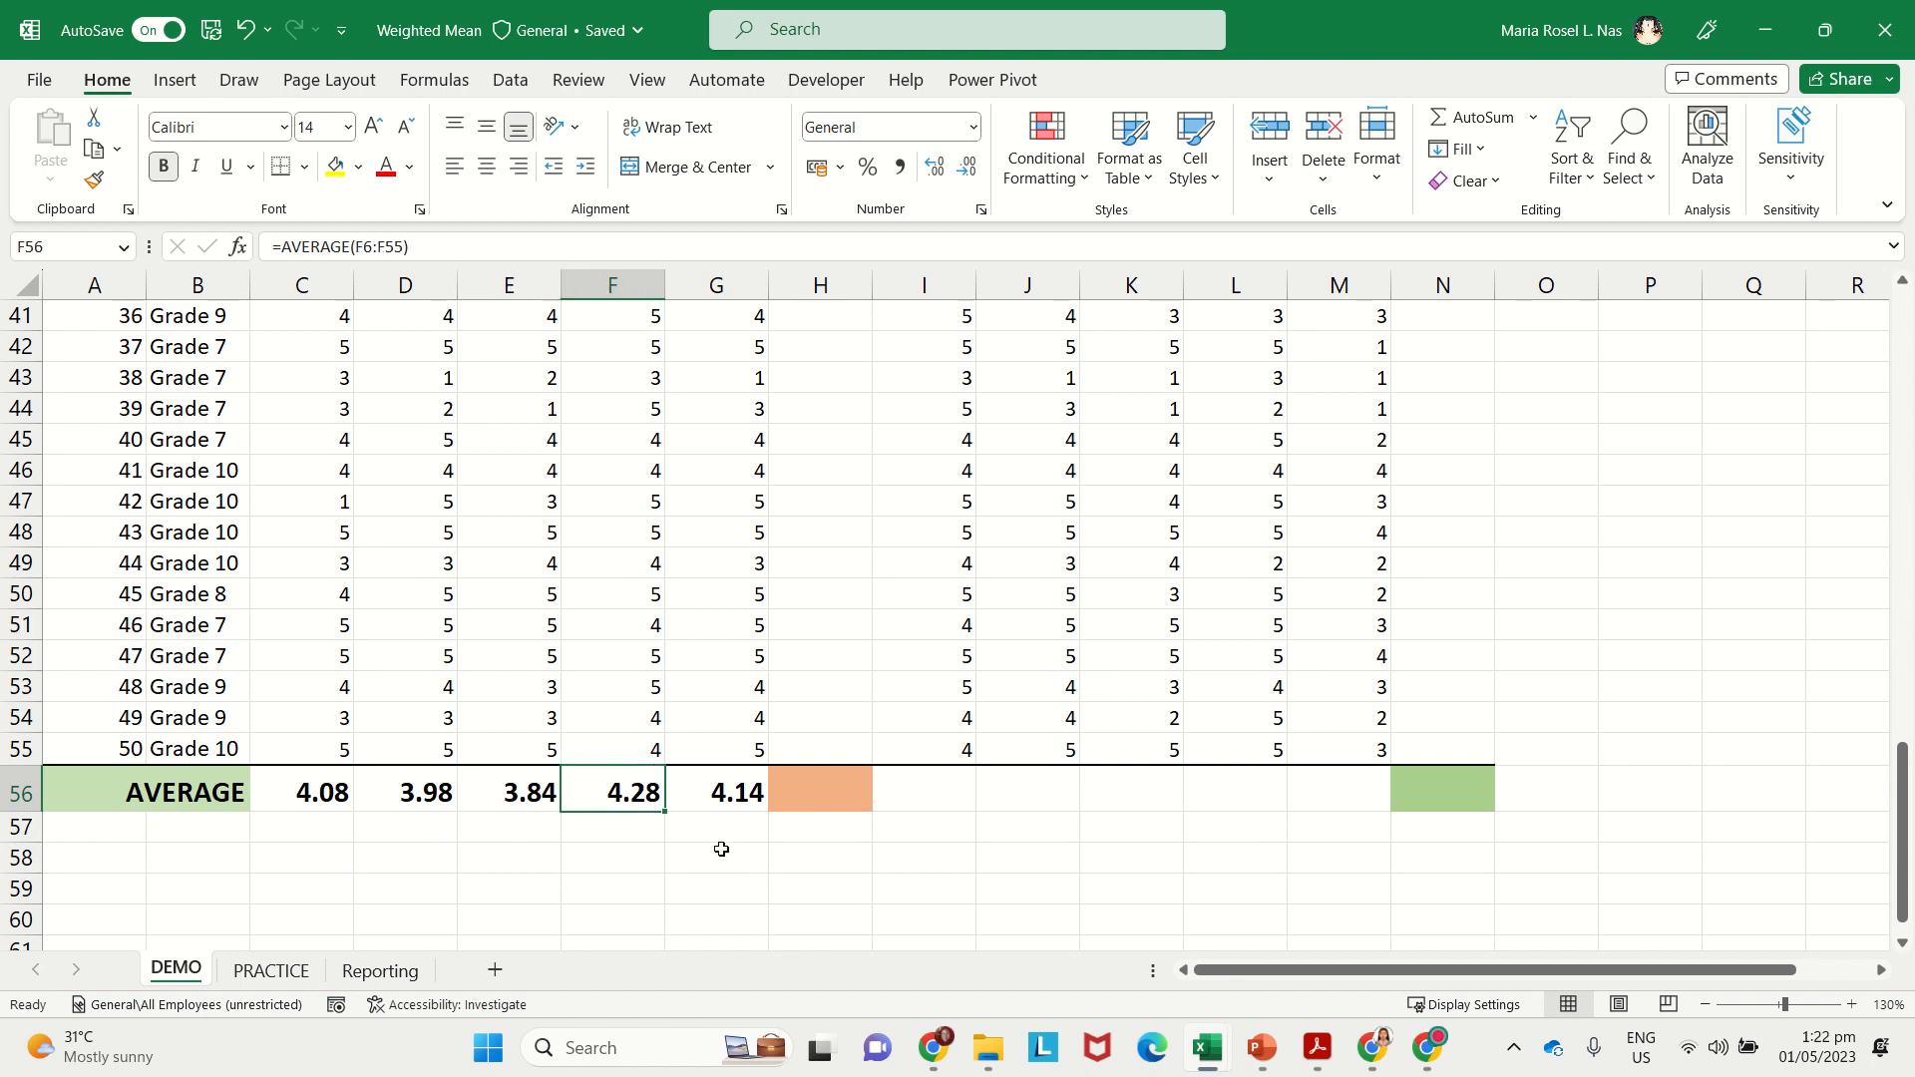
left_click(722, 804)
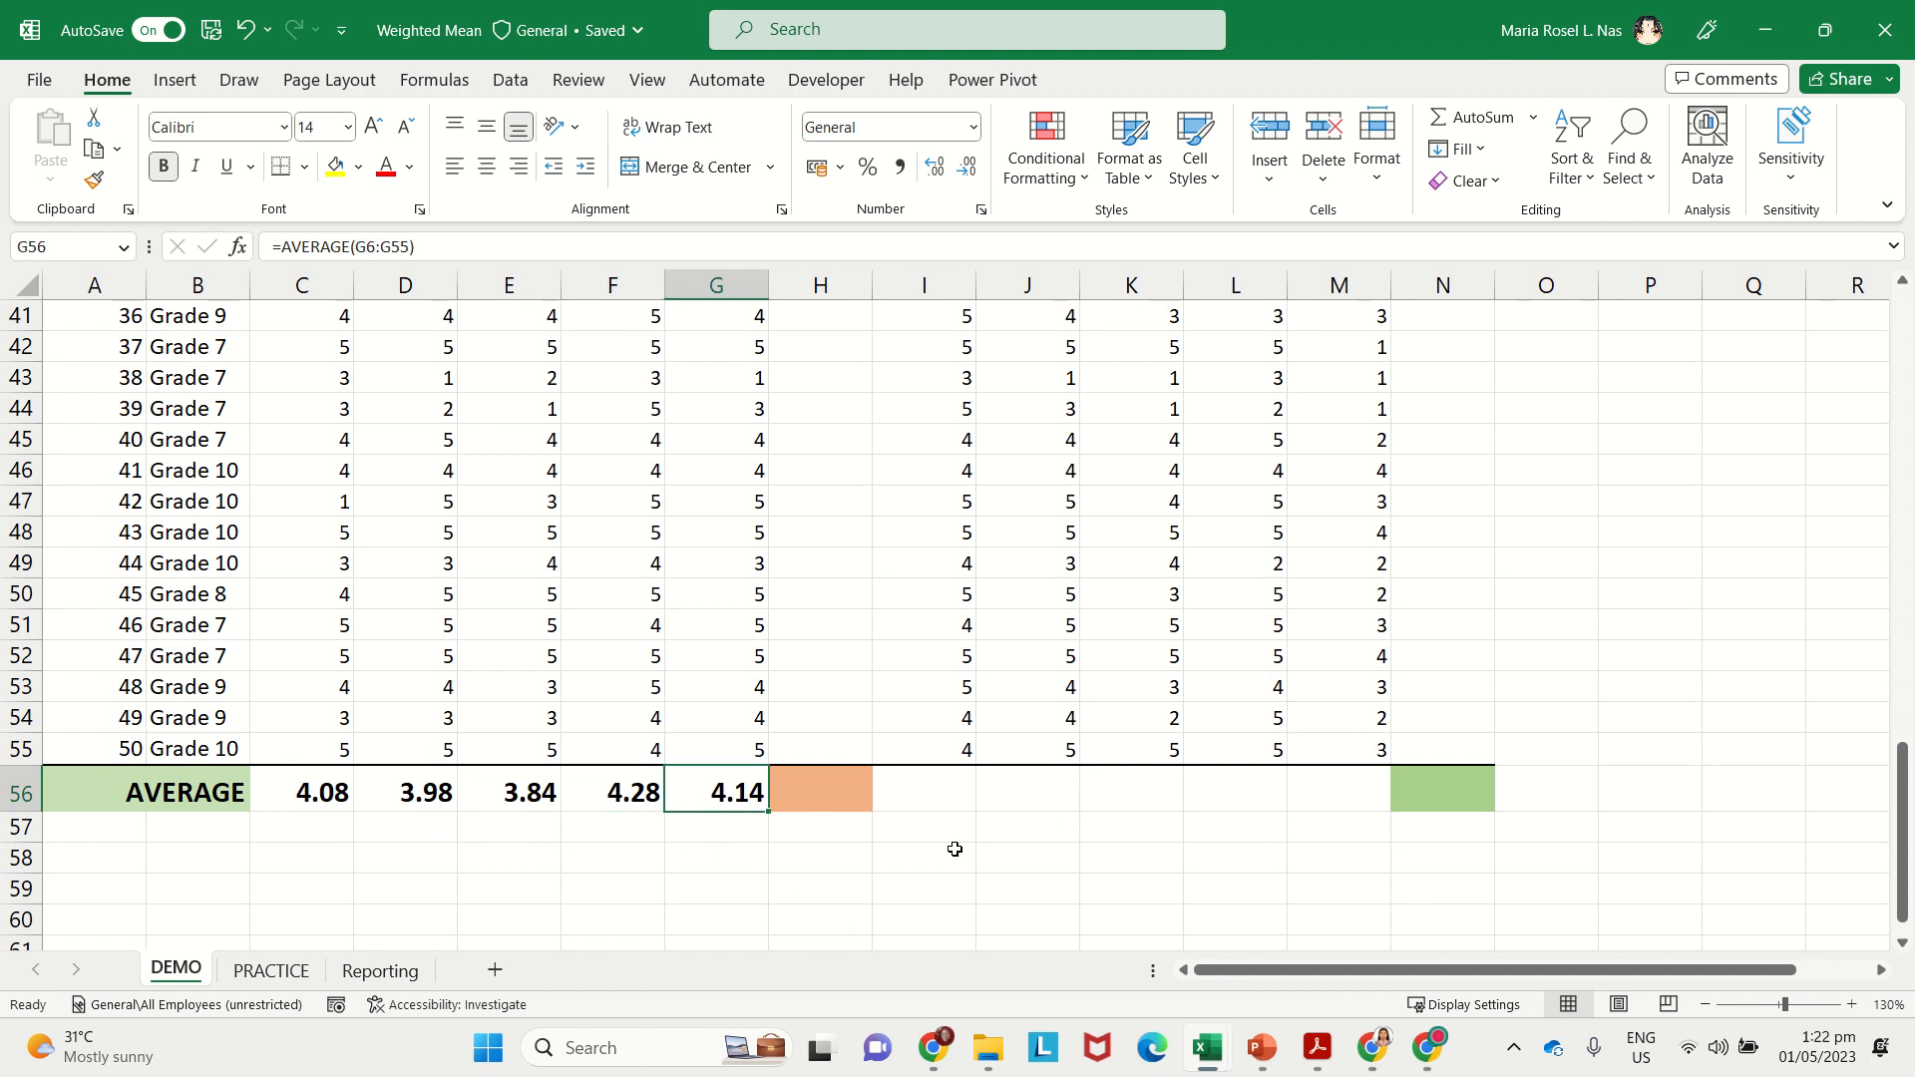
Step: Calculate the overall Academic Factor mean in cell H56 with an AVERAGE formula over C56:G56
left_click(825, 793)
scroll(846, 838, "up", 14)
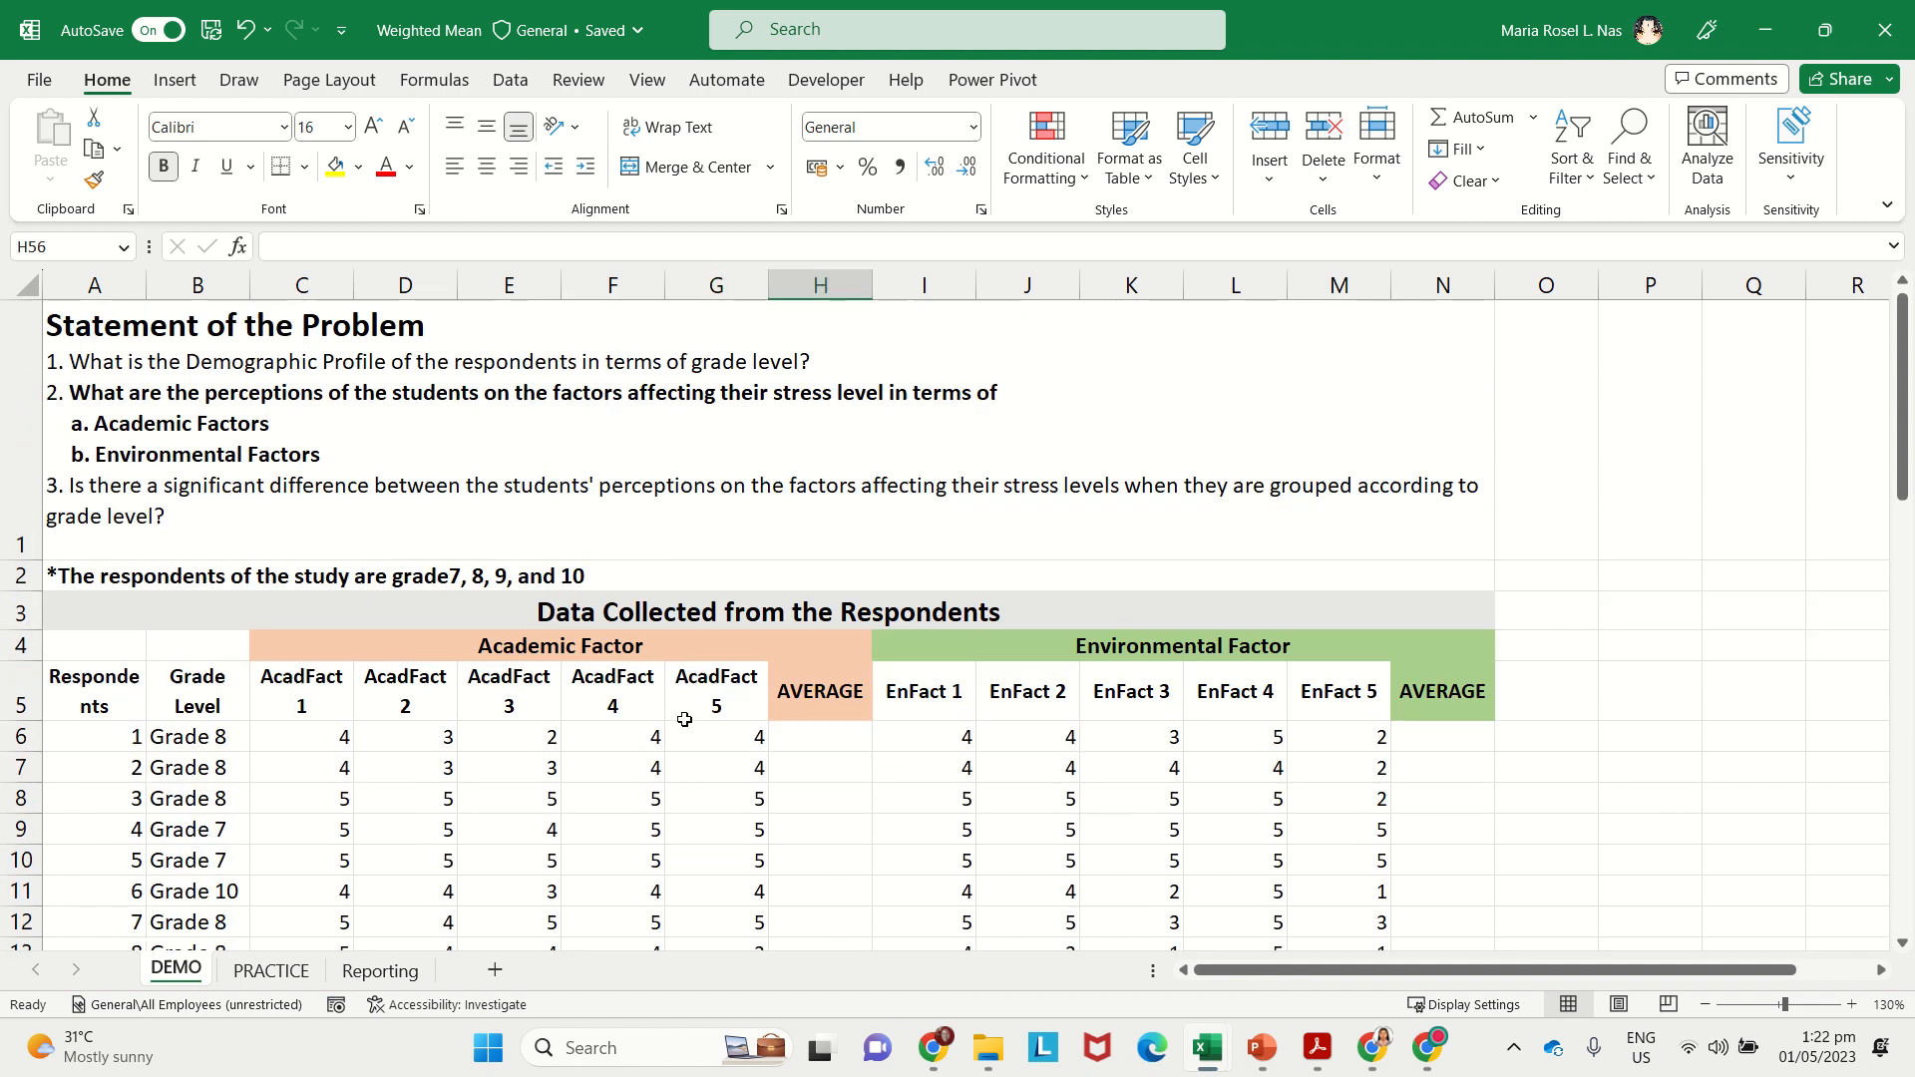
left_click(540, 651)
scroll(911, 692, "down", 14)
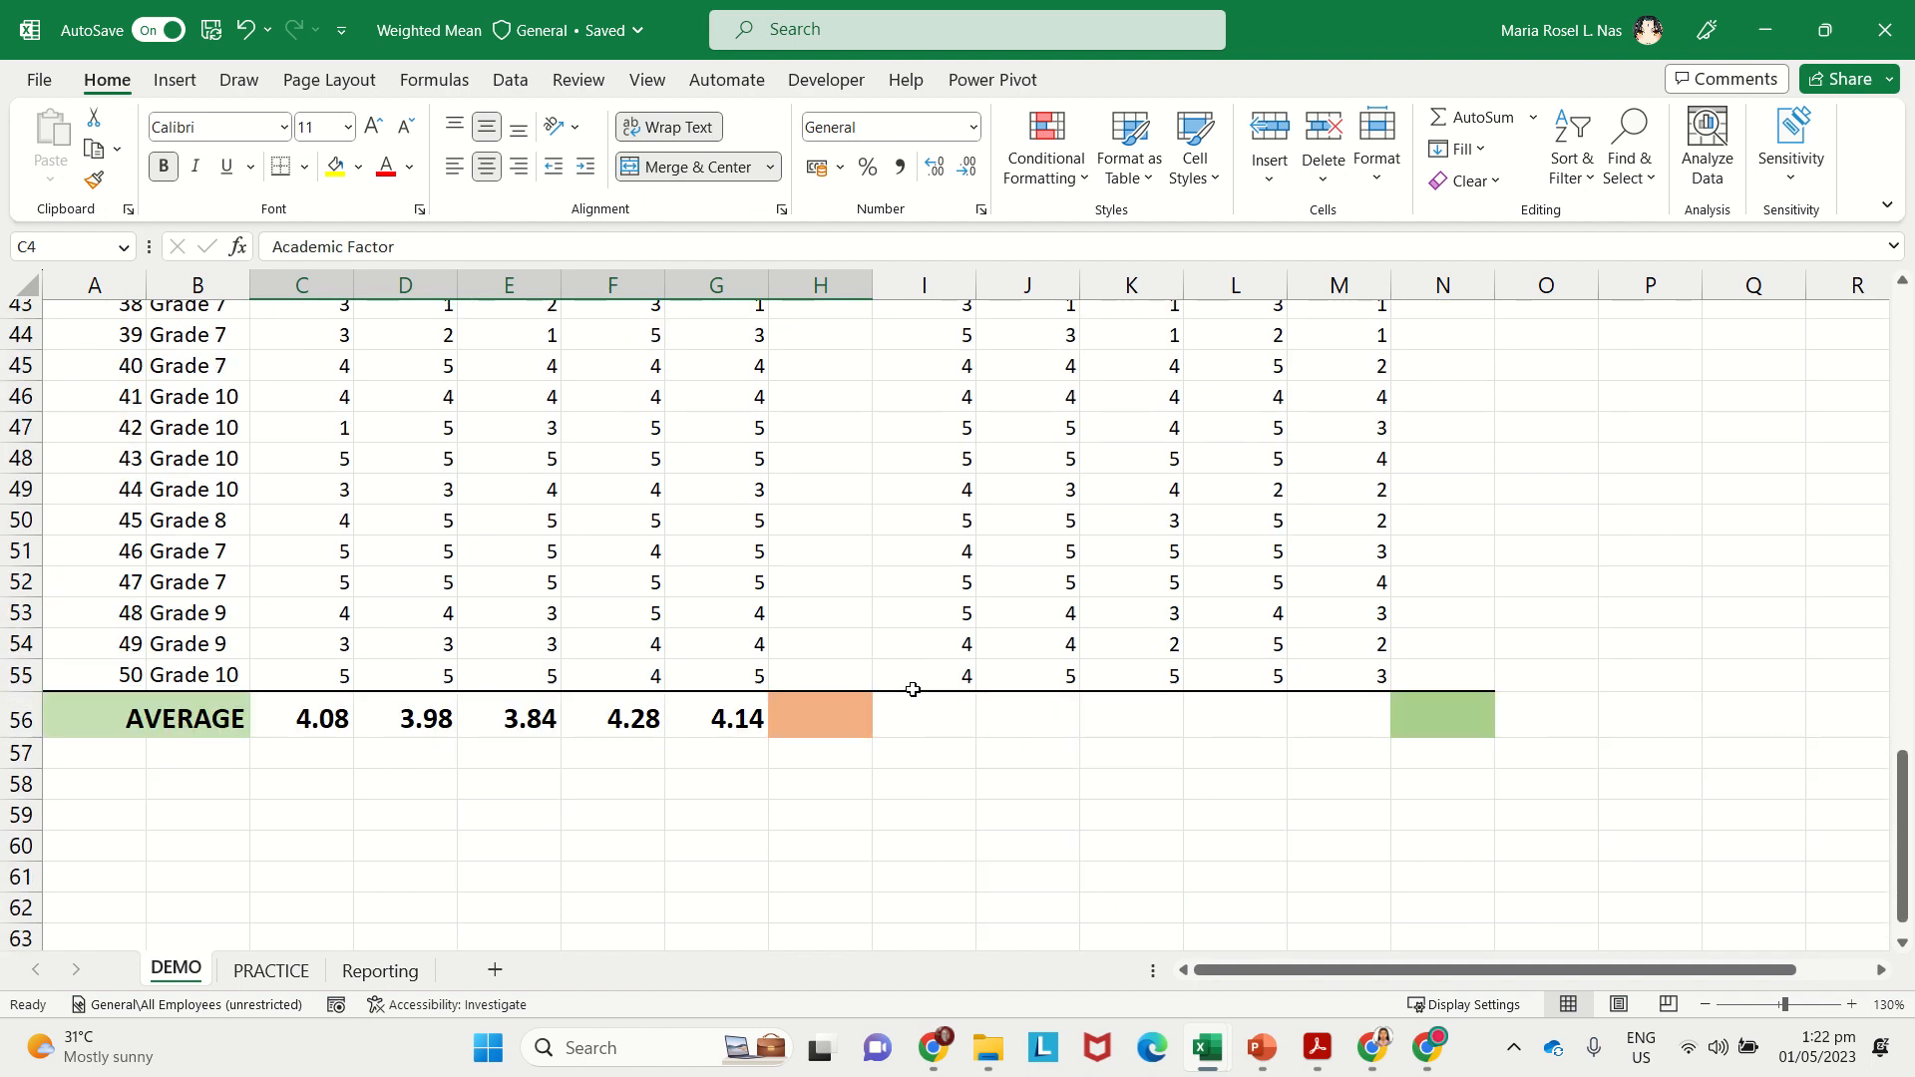
scroll(912, 689, "down", 1)
left_click_drag(329, 631, 760, 635)
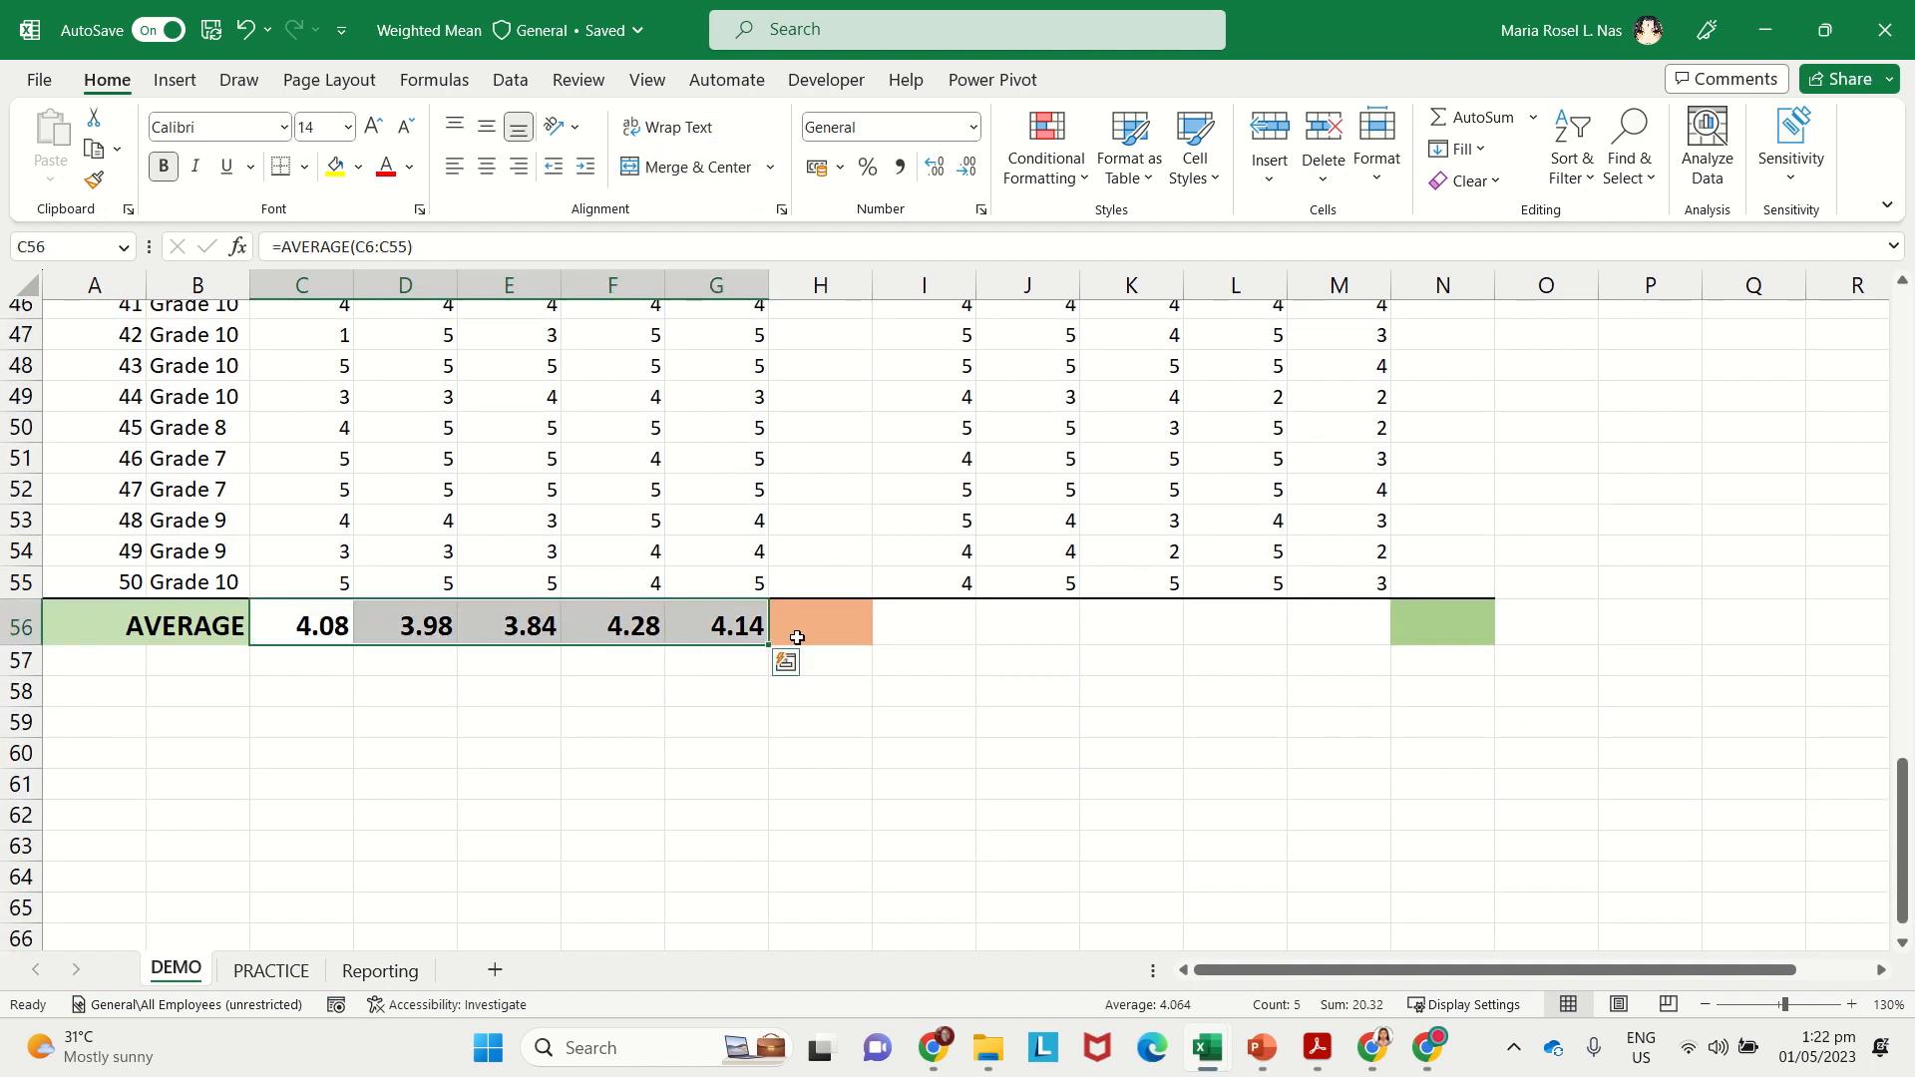
left_click(837, 627)
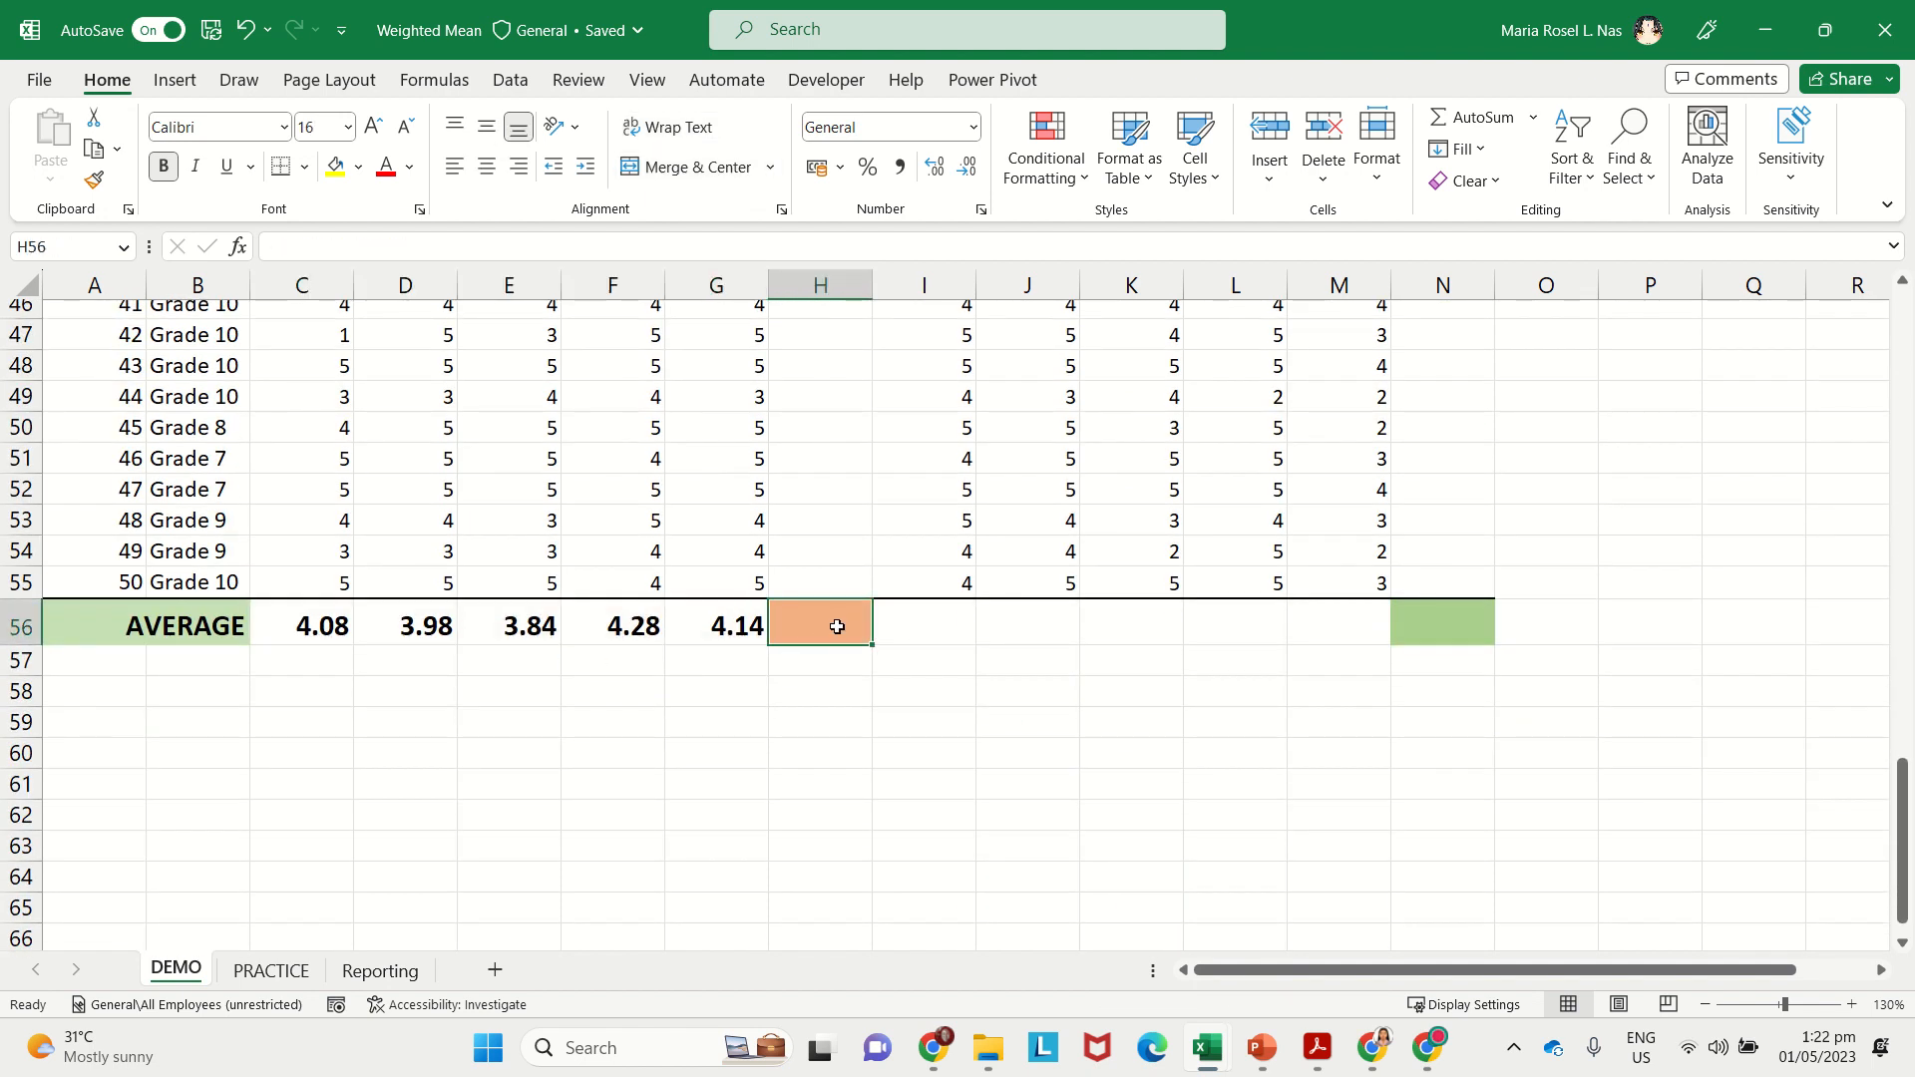
type("=")
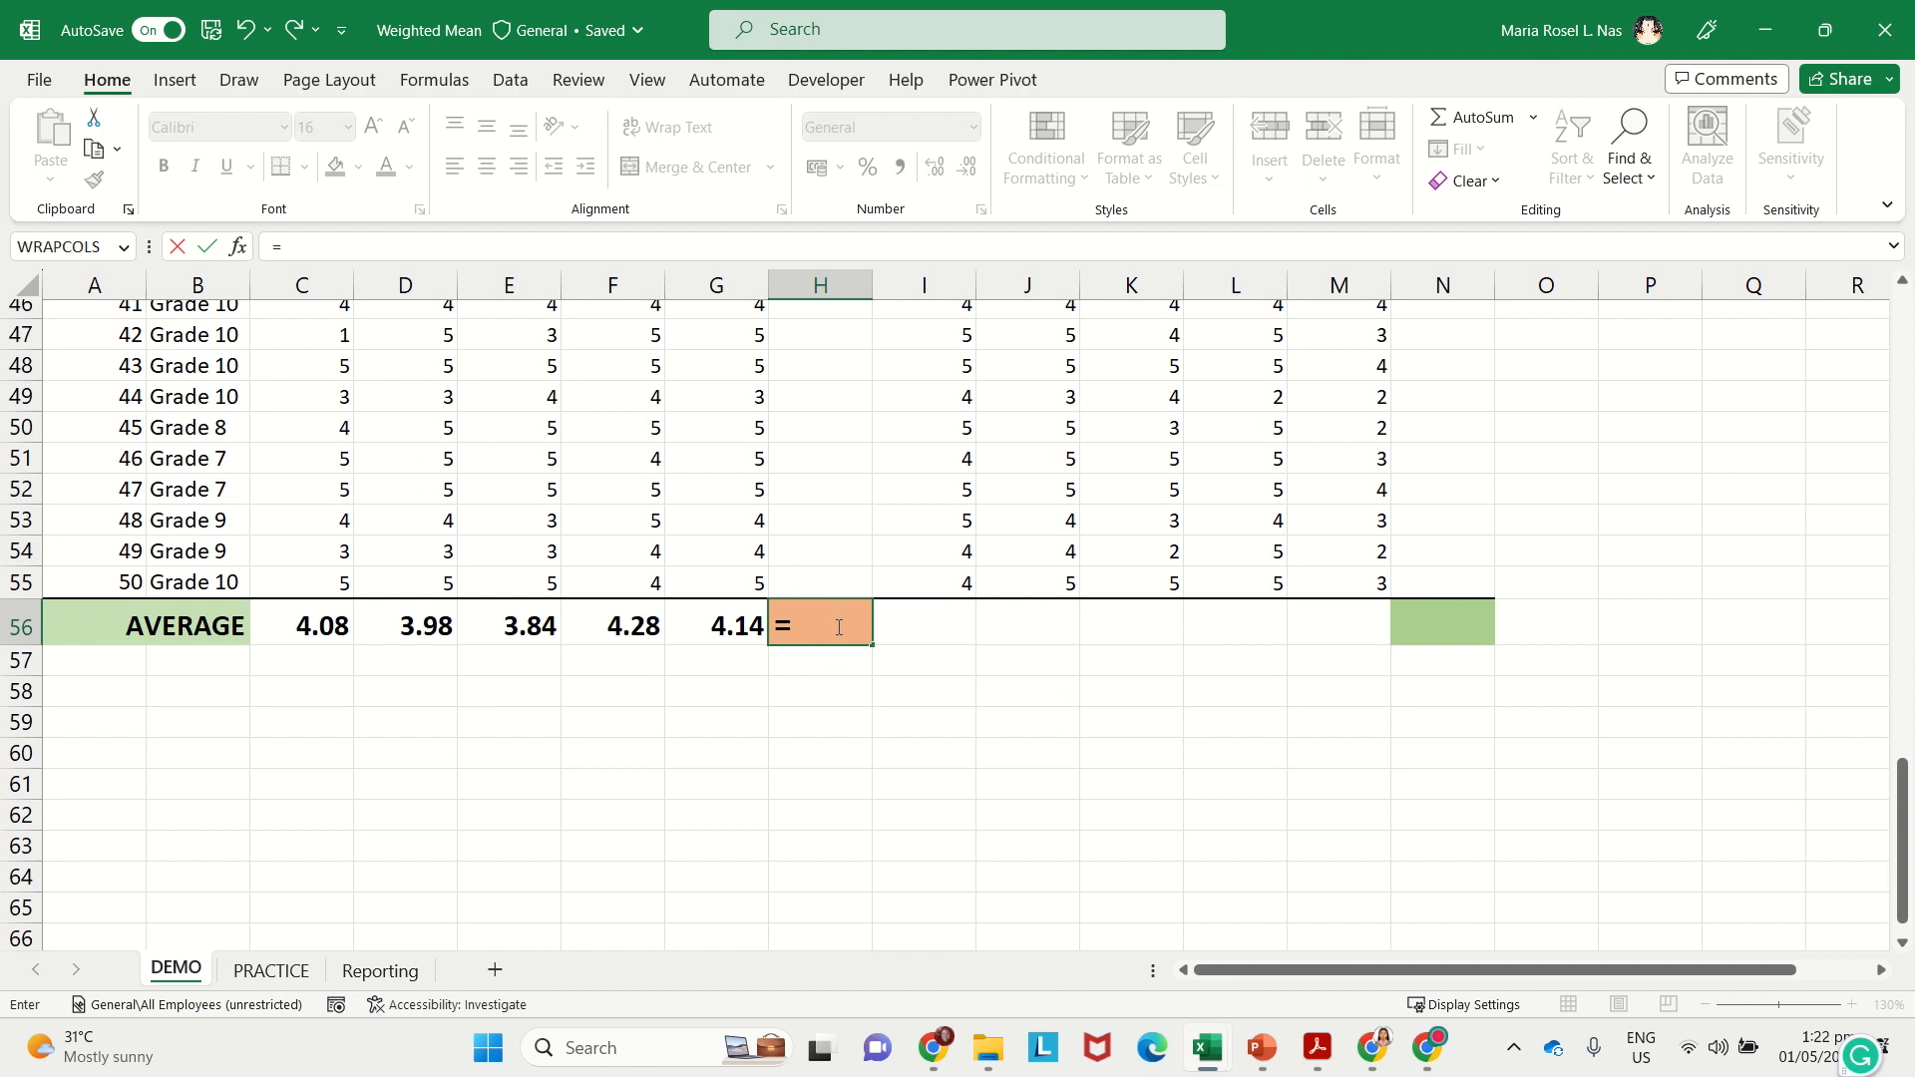
type("average")
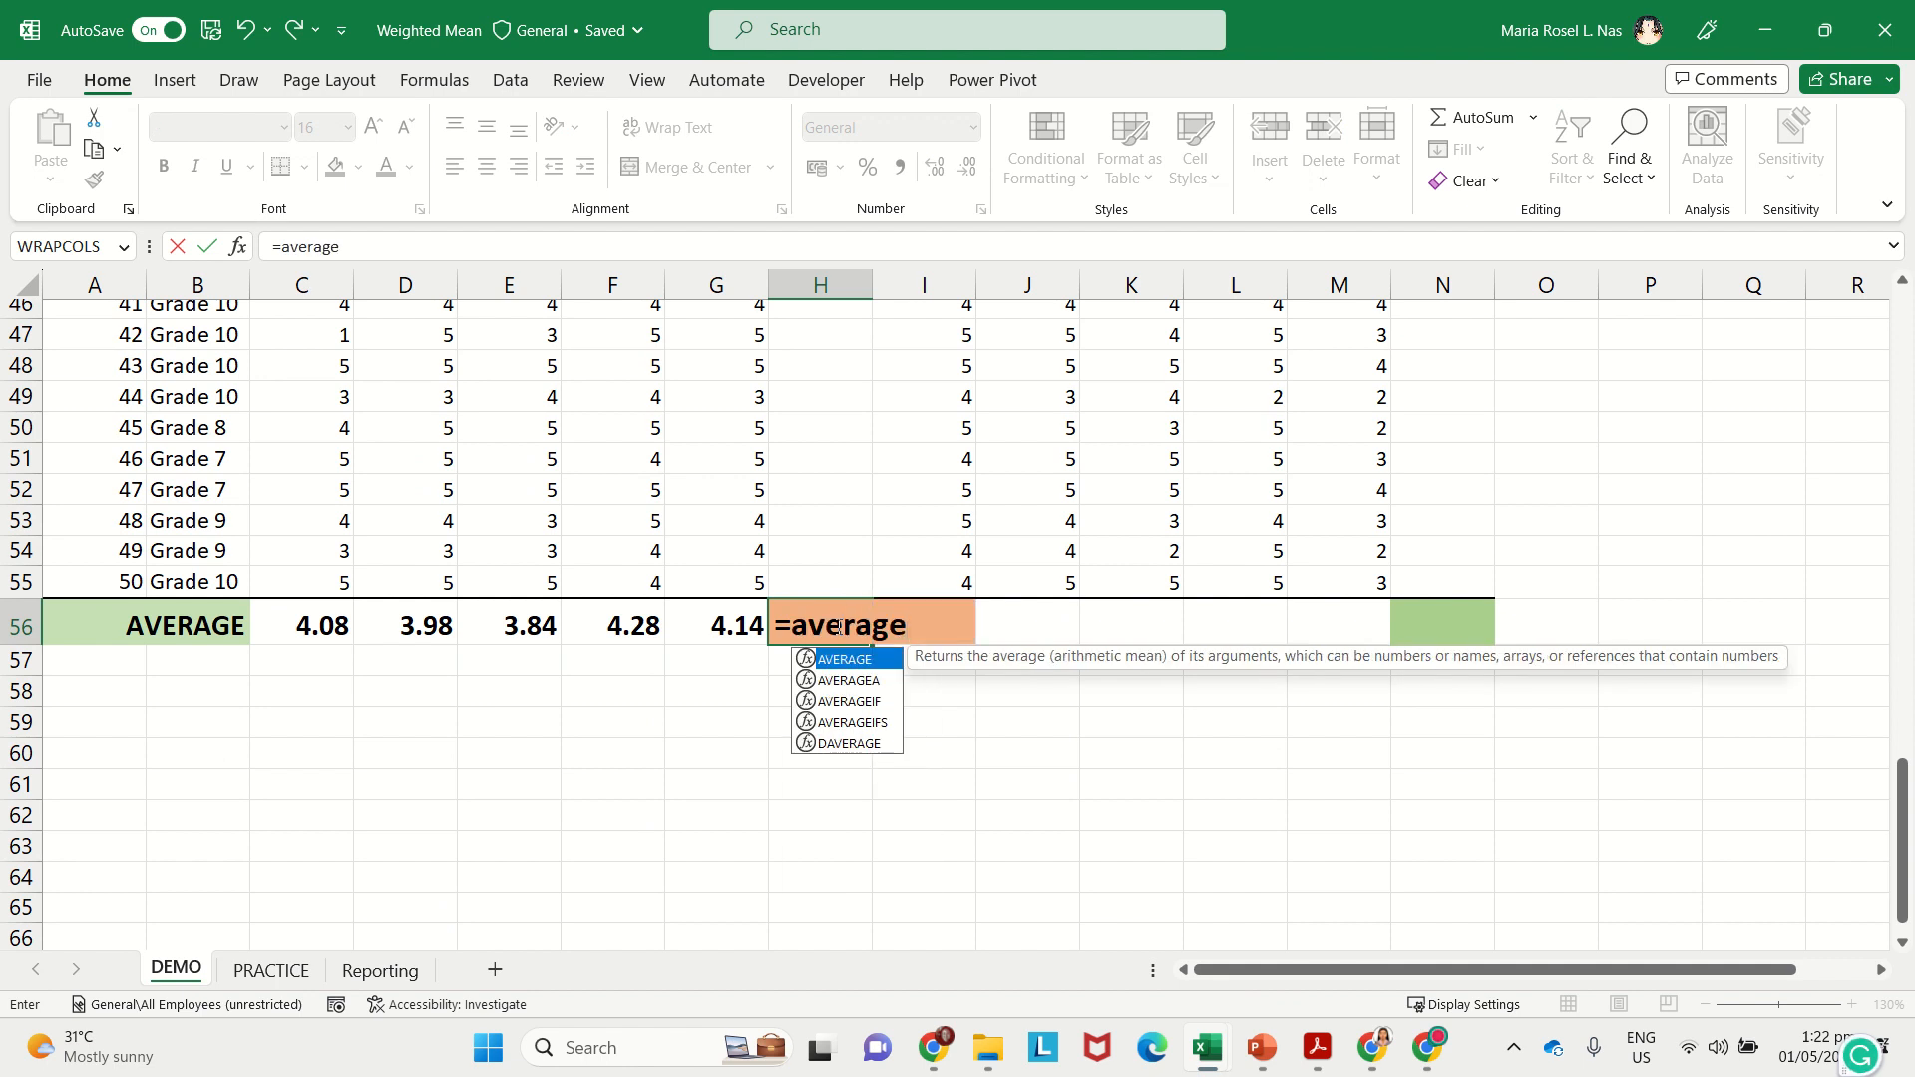
type("(")
left_click(334, 625)
left_click_drag(369, 633, 709, 631)
type(")")
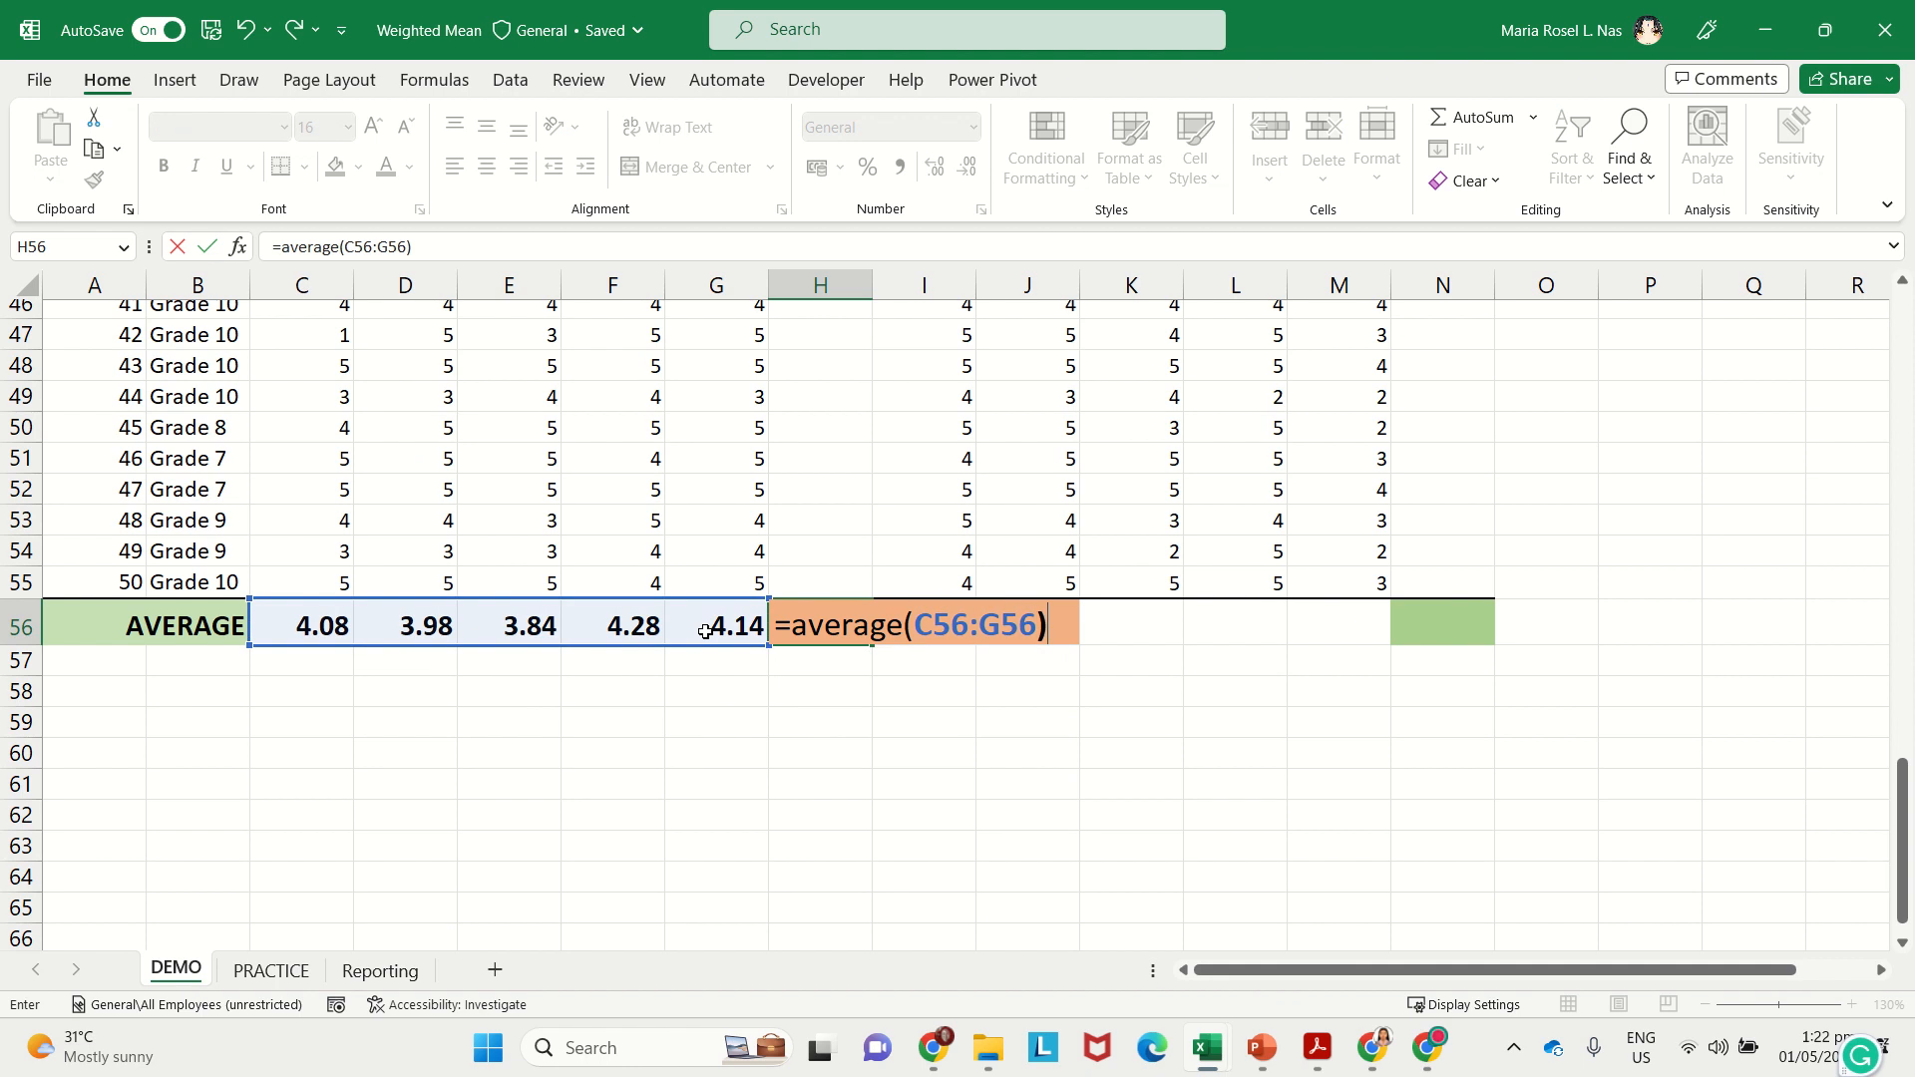
key("Return")
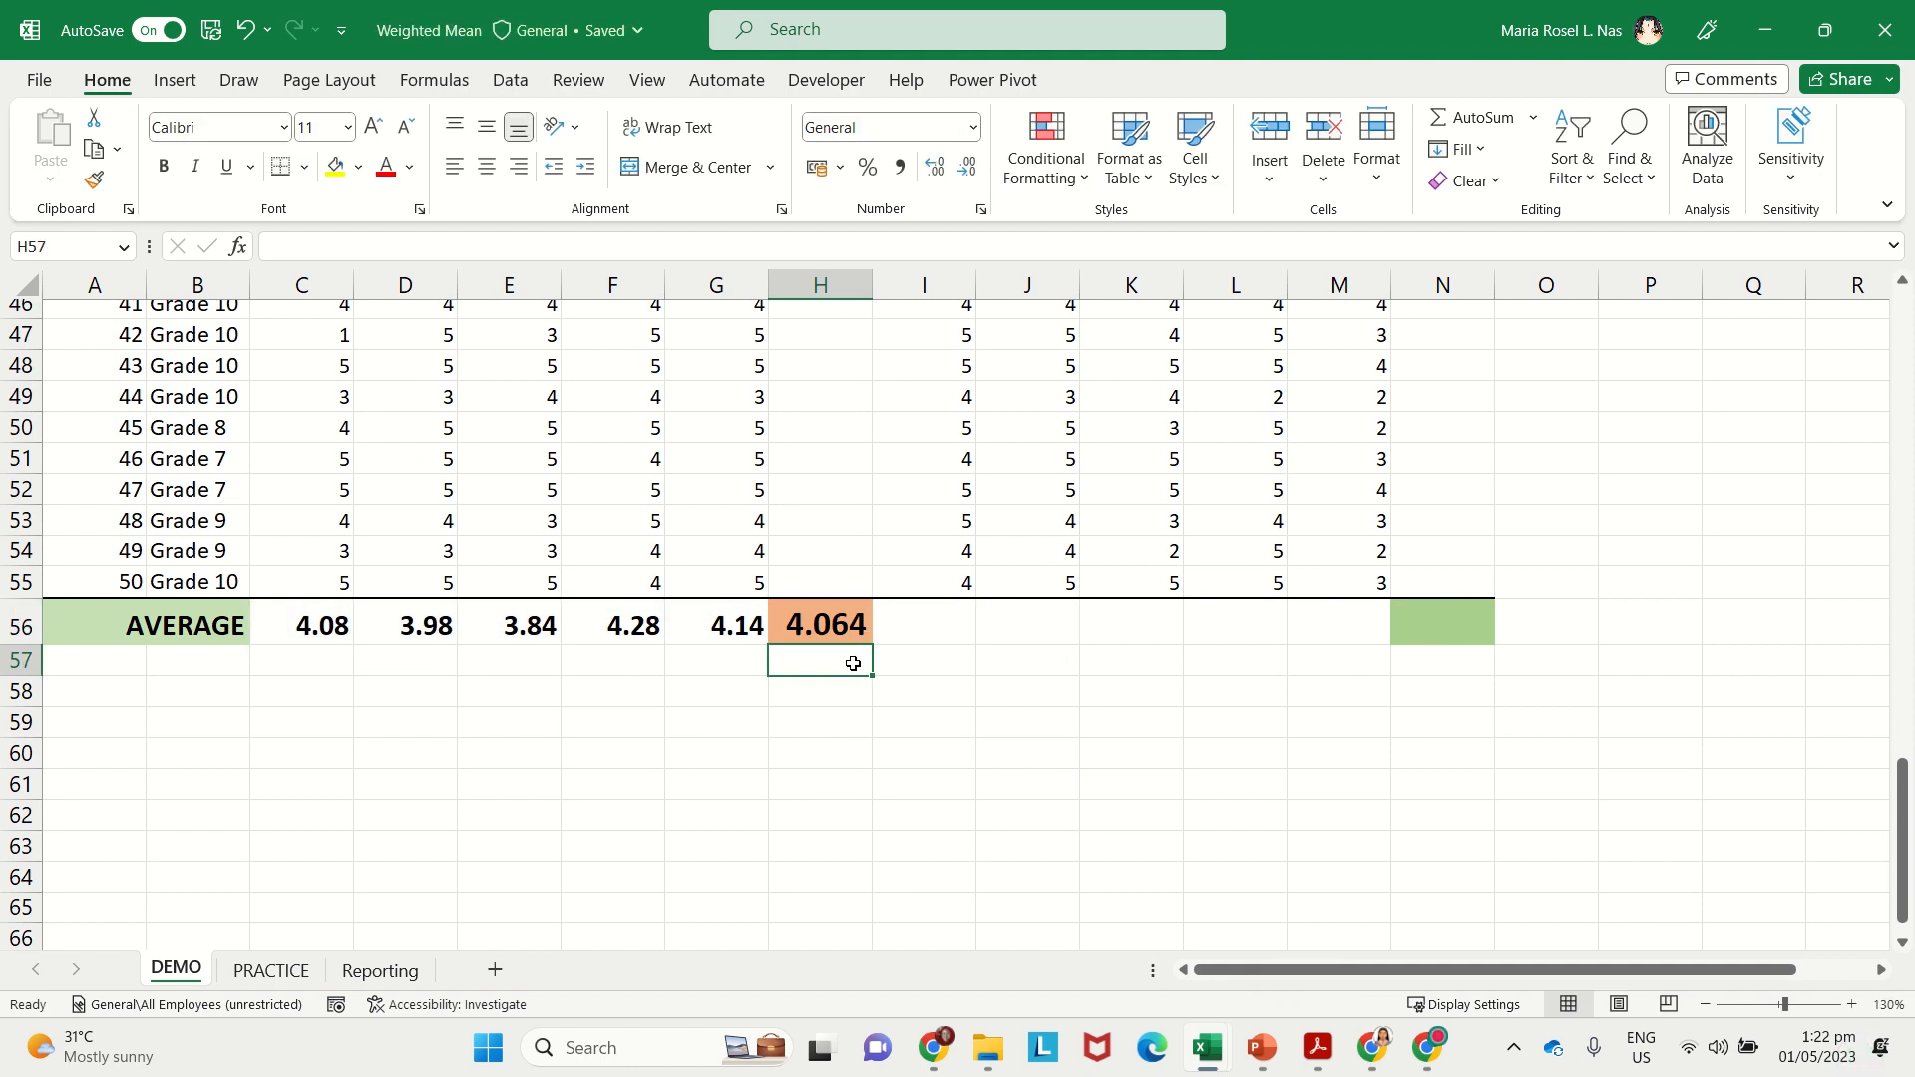
Step: Calculate the EnFact 1 mean in I56 with an AVERAGE formula over I6:I55 and fill it across to M56
scroll(1038, 705, "up", 15)
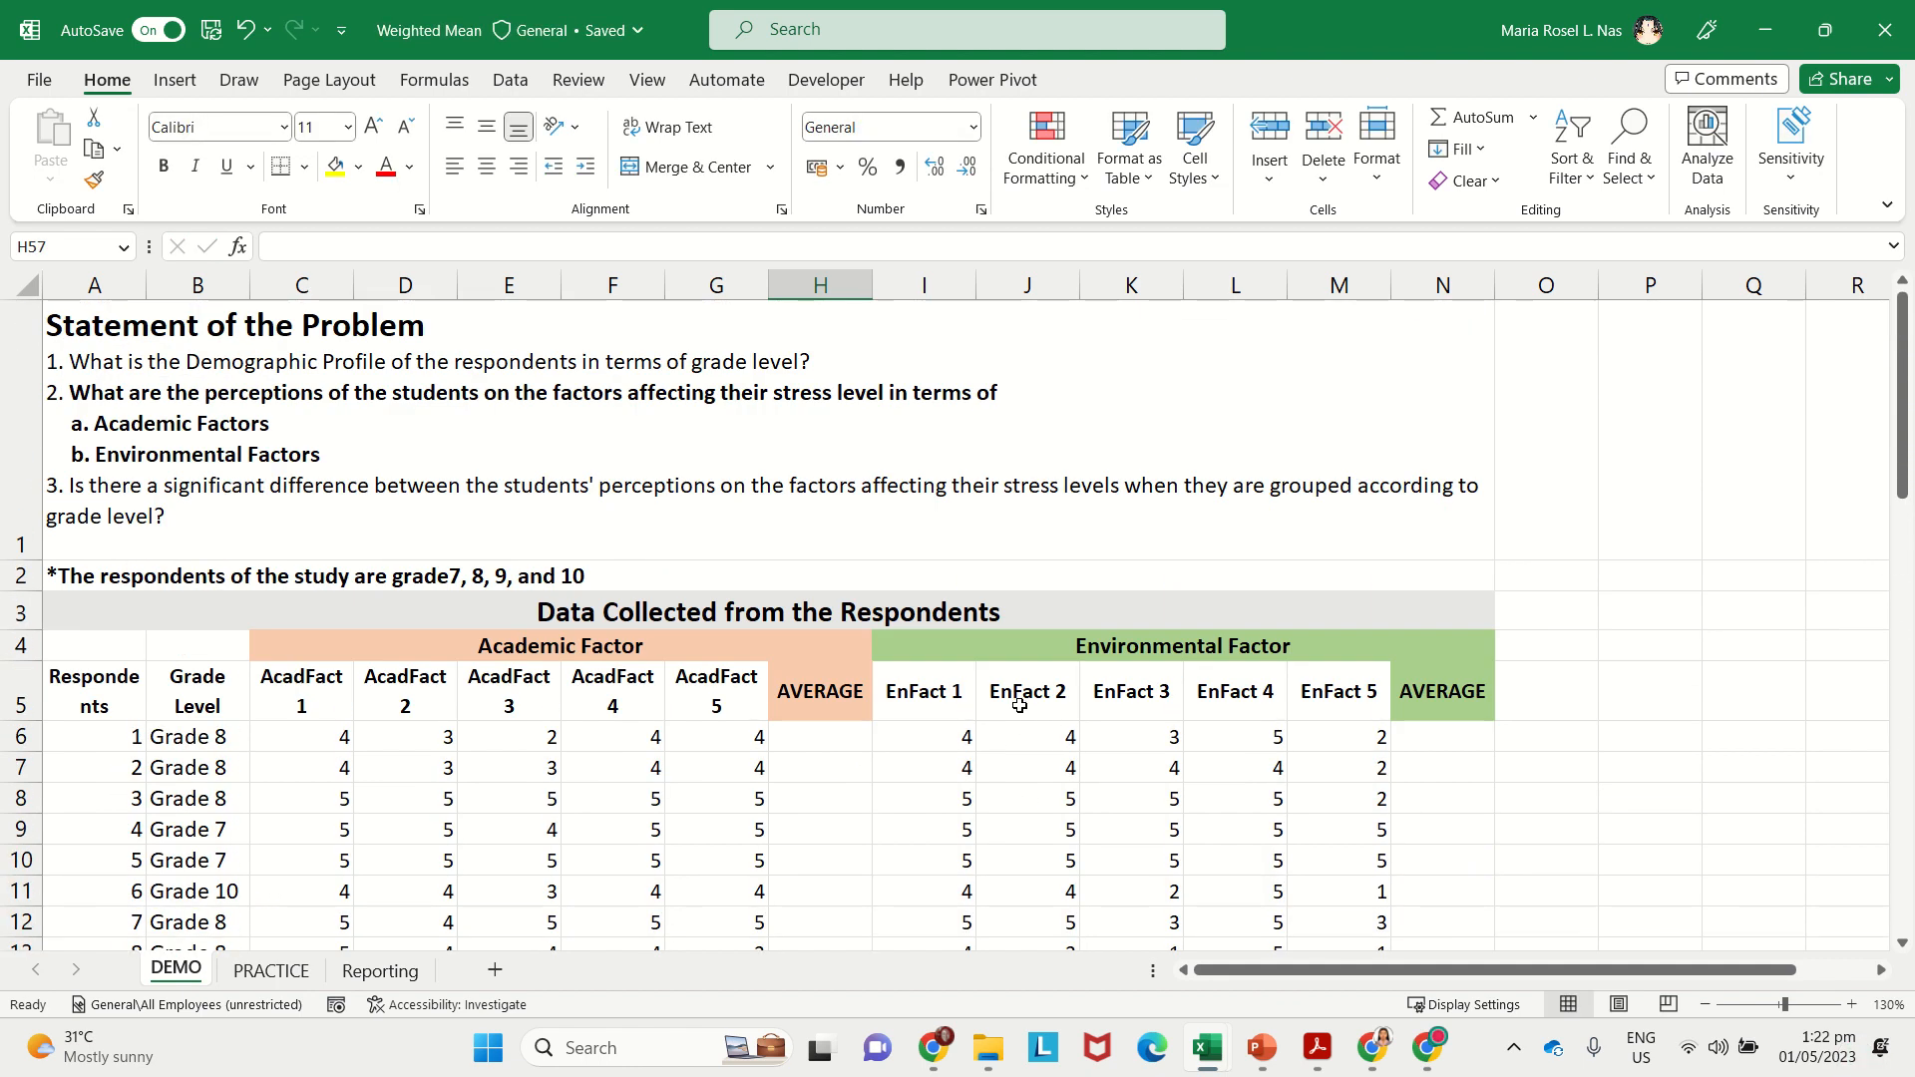
scroll(1020, 705, "down", 2)
scroll(1018, 671, "up", 2)
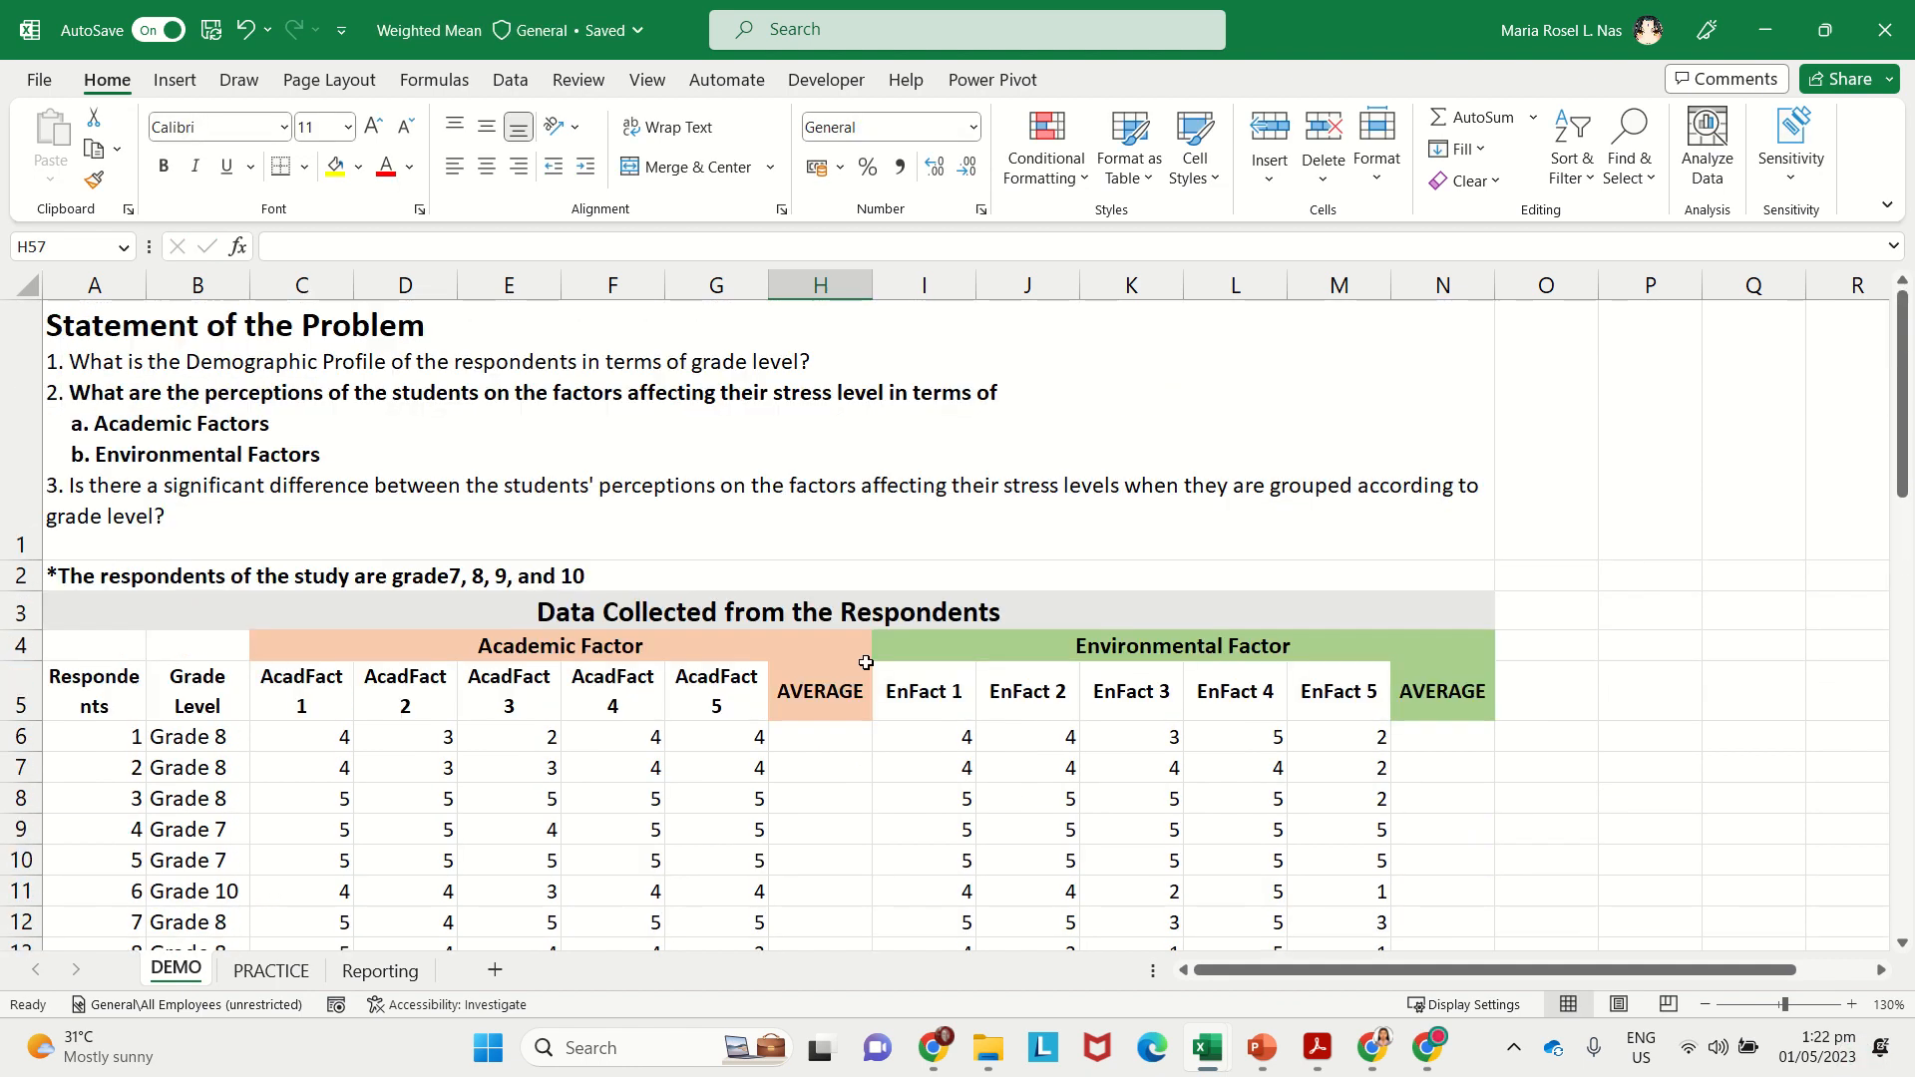
left_click(1100, 648)
scroll(933, 696, "down", 2)
scroll(929, 684, "down", 5)
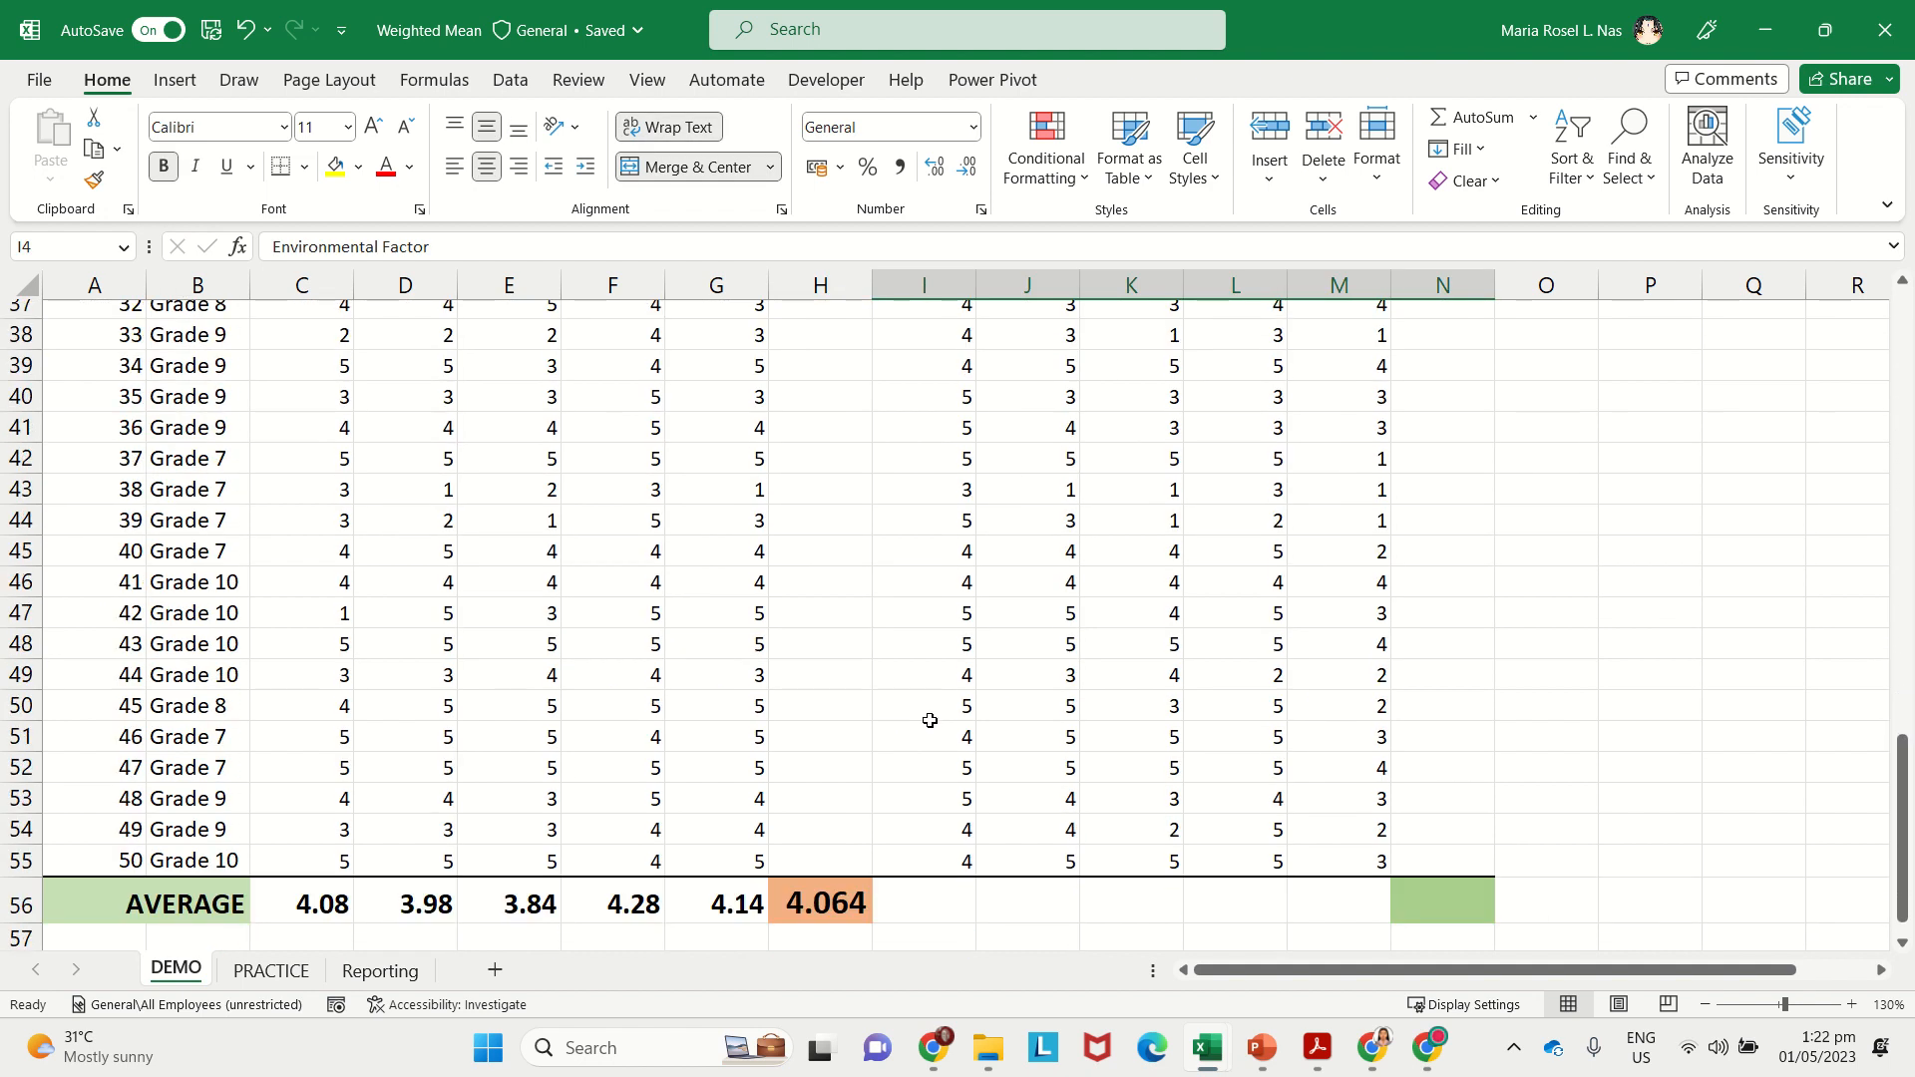
left_click(943, 806)
type("=")
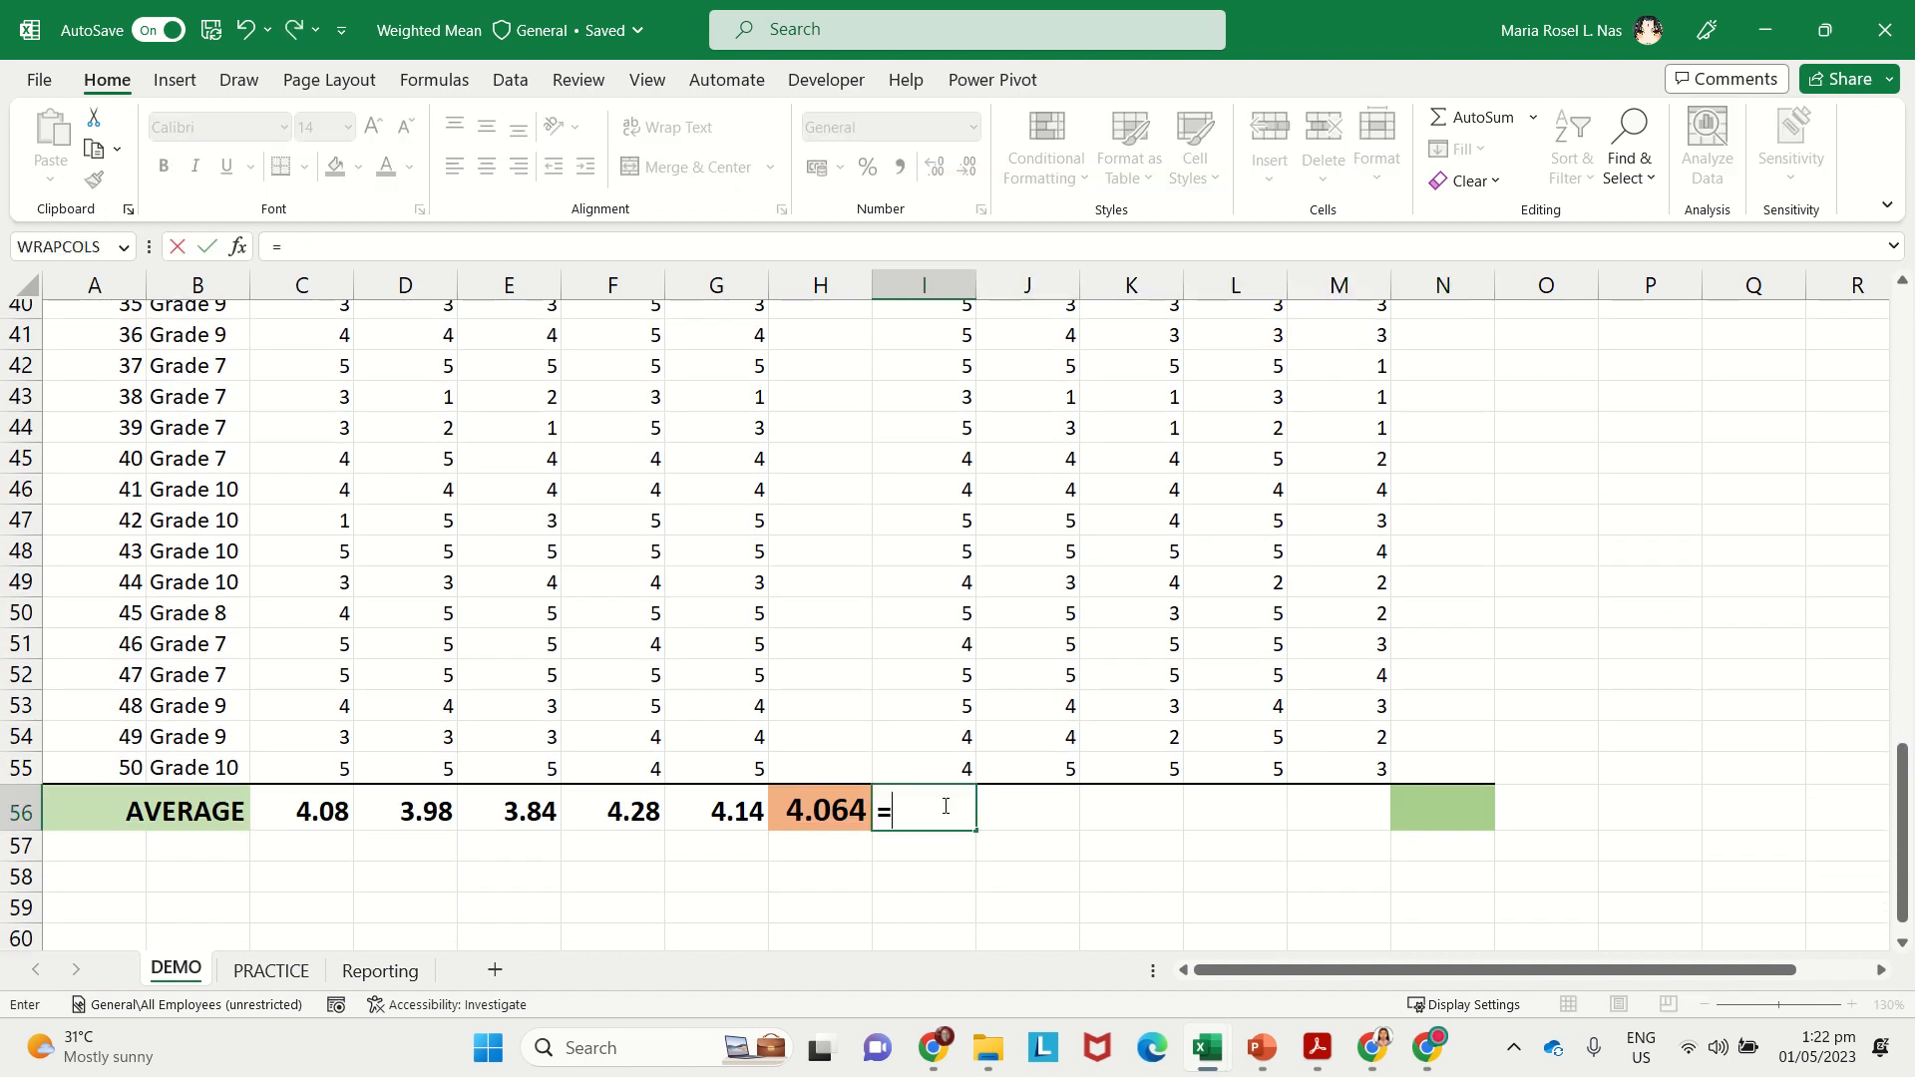
type("average")
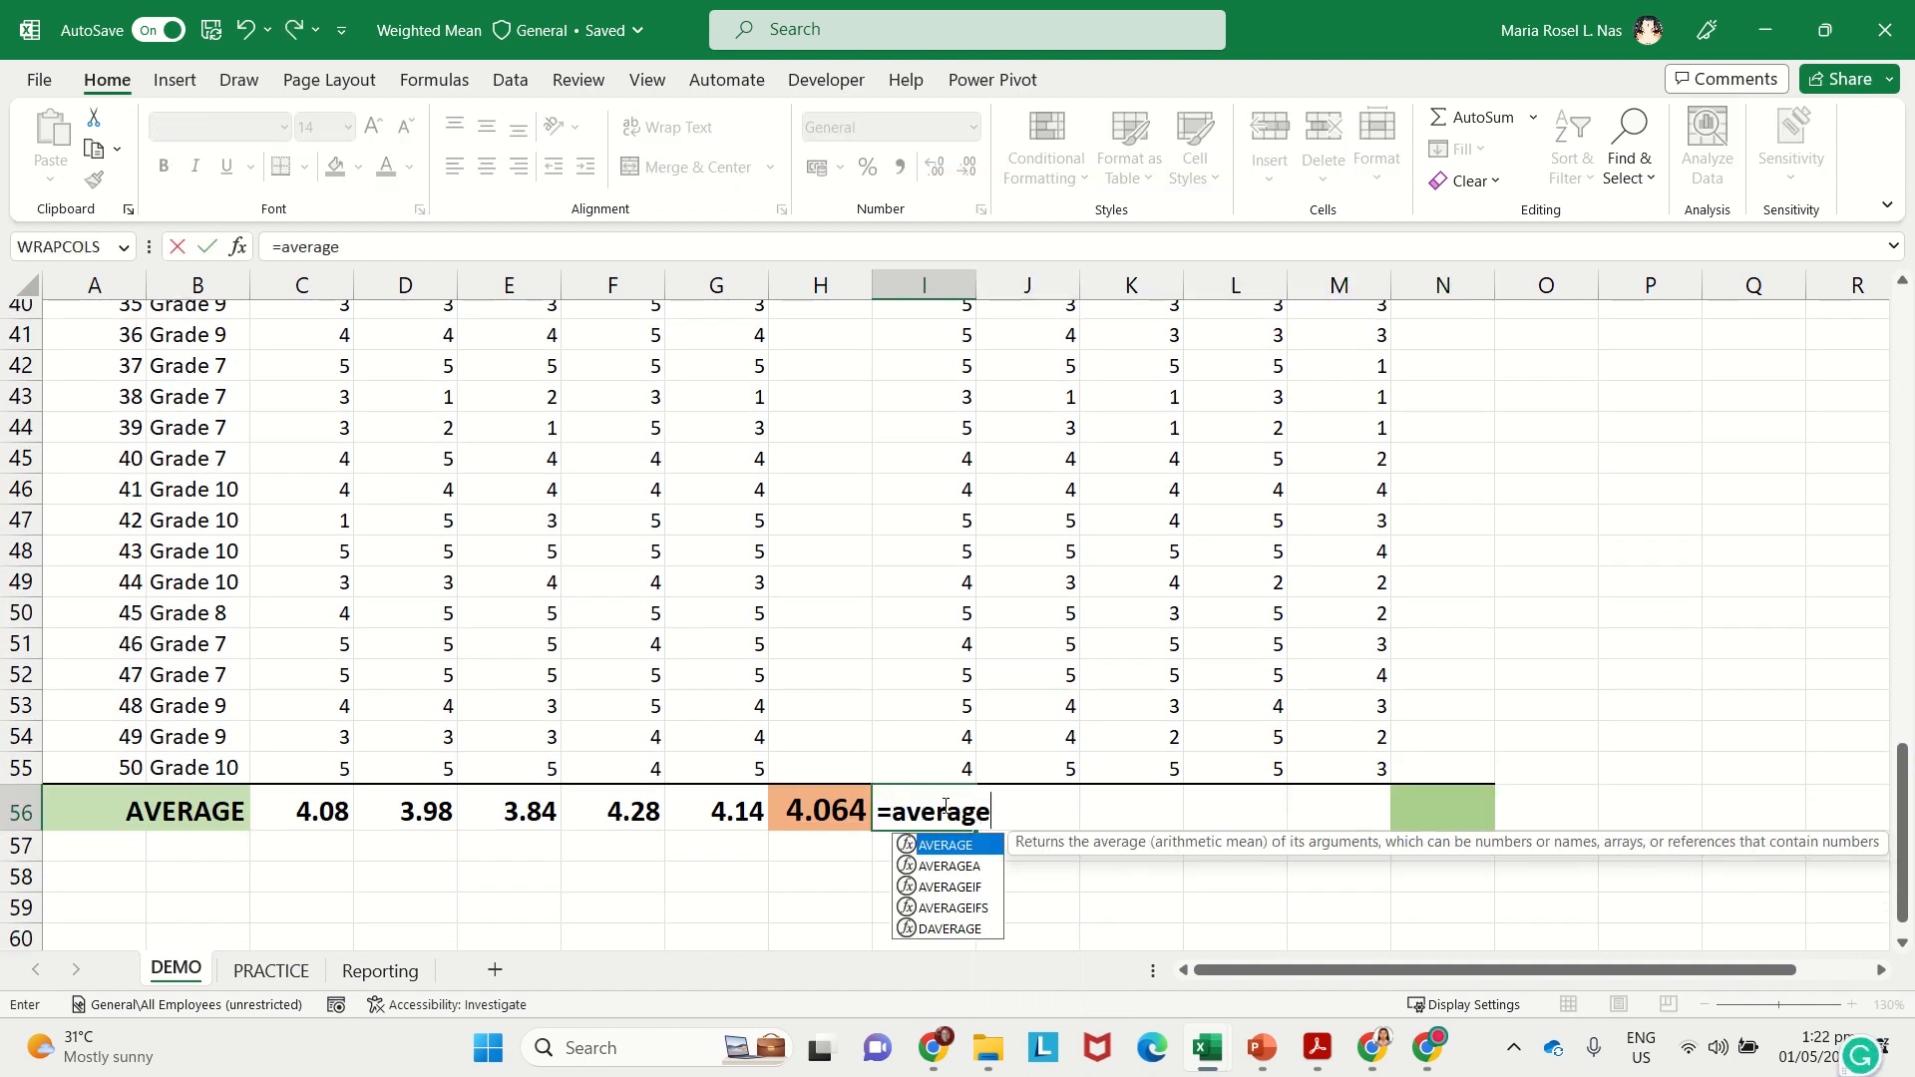
type("(")
scroll(928, 738, "up", 13)
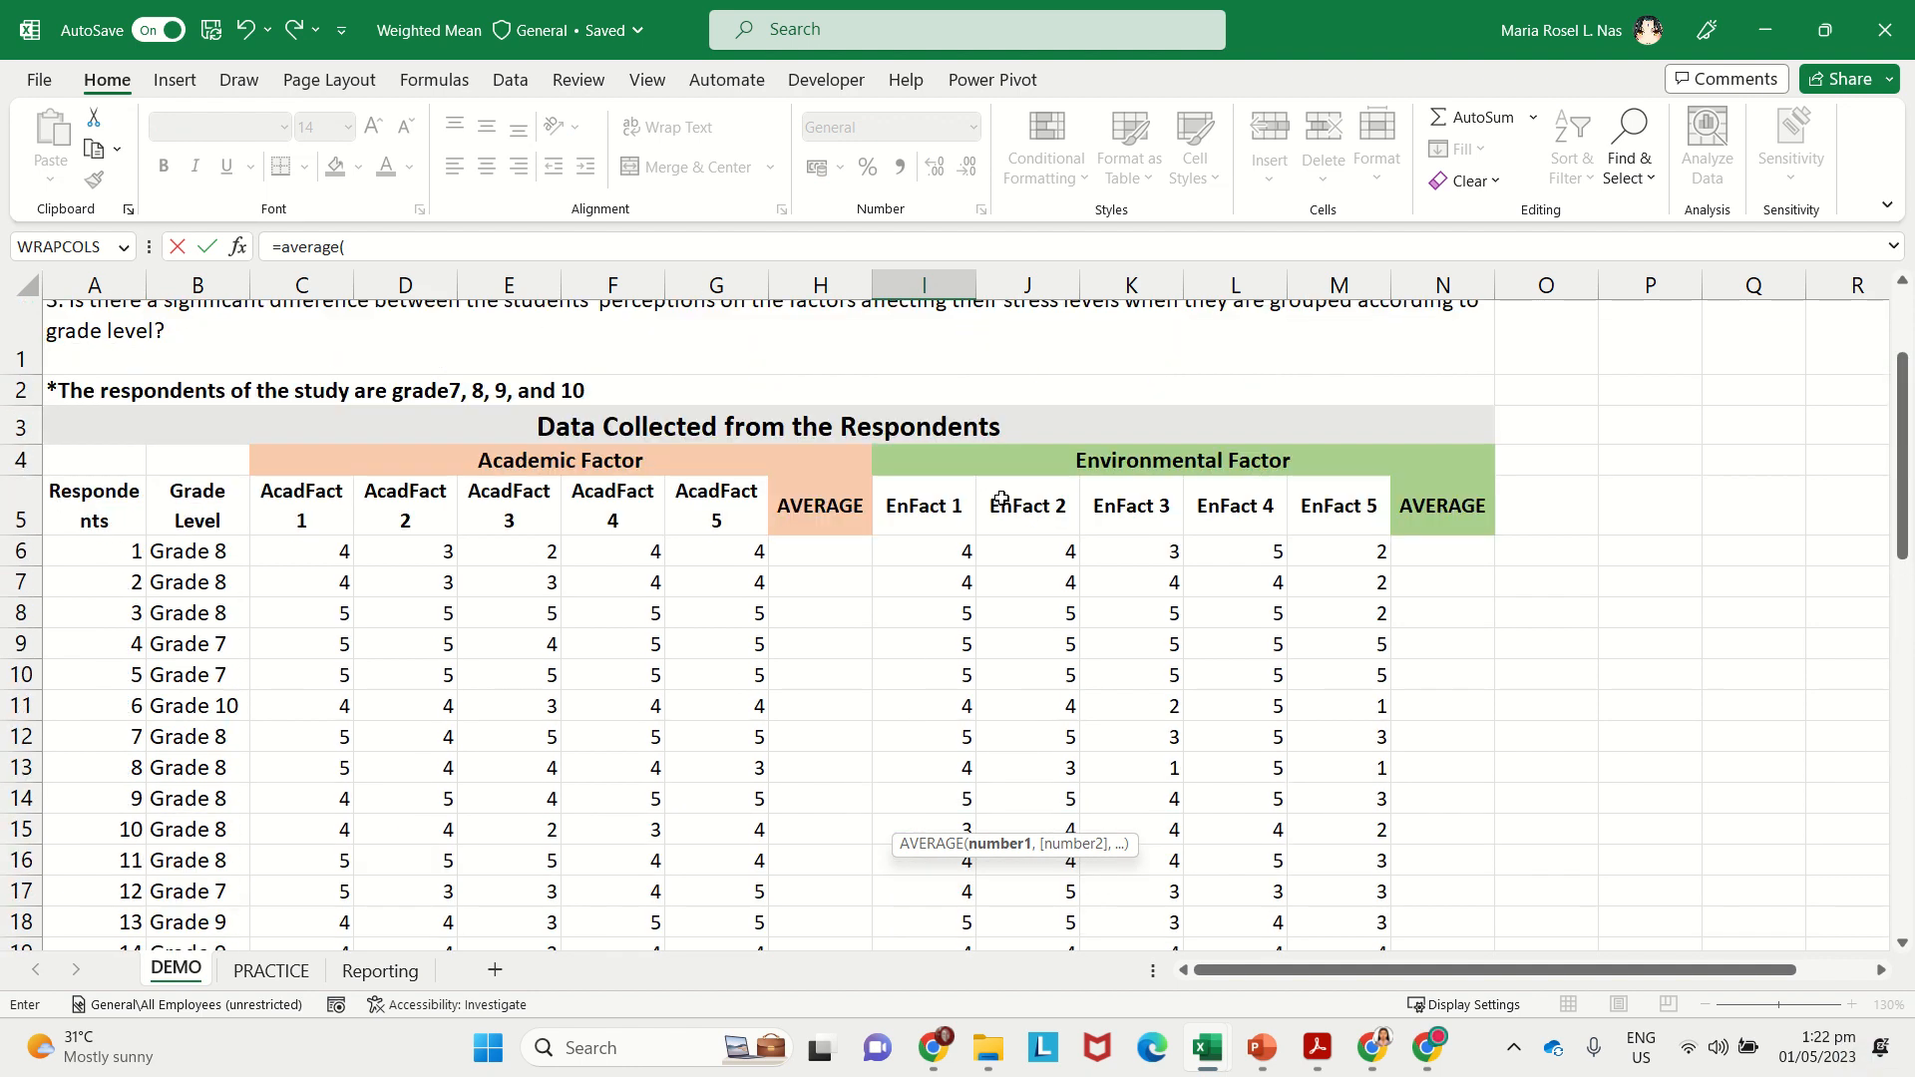
left_click_drag(947, 547, 902, 848)
type(")")
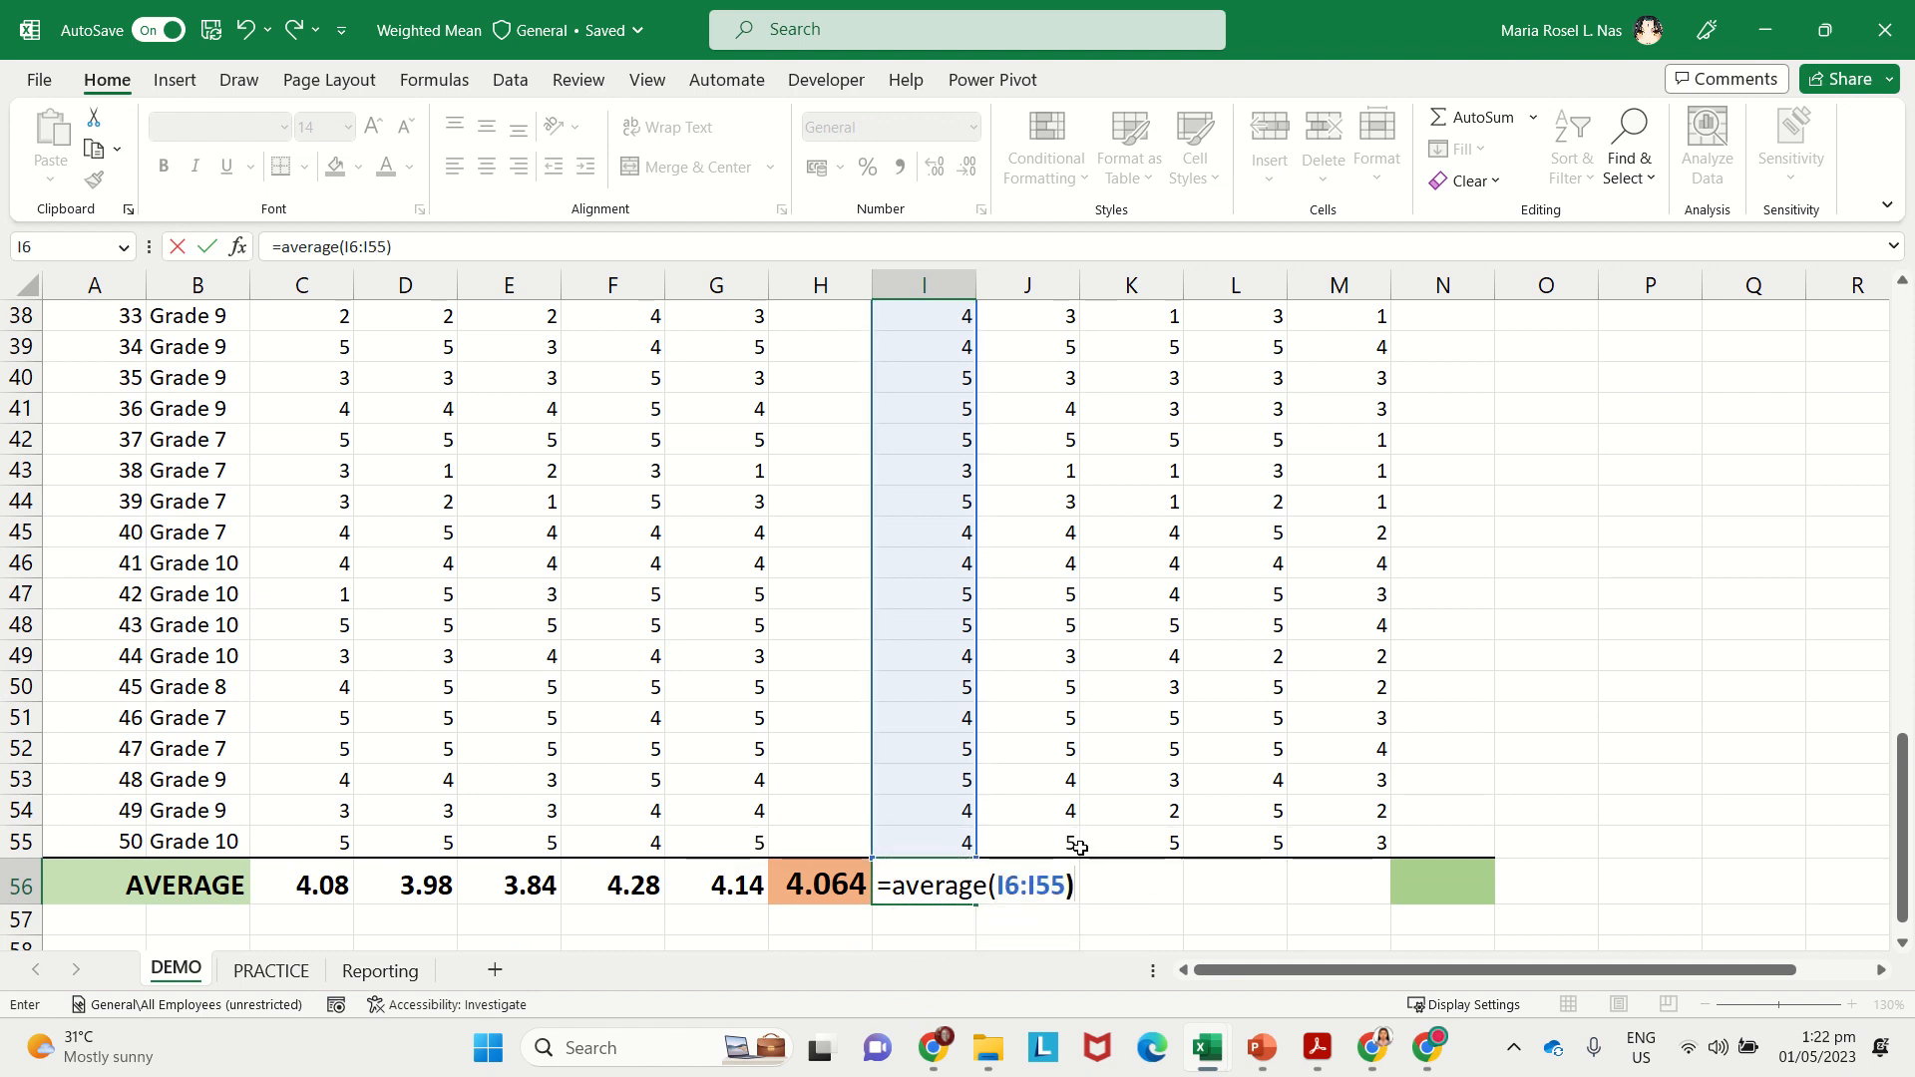
key("Return")
left_click(933, 888)
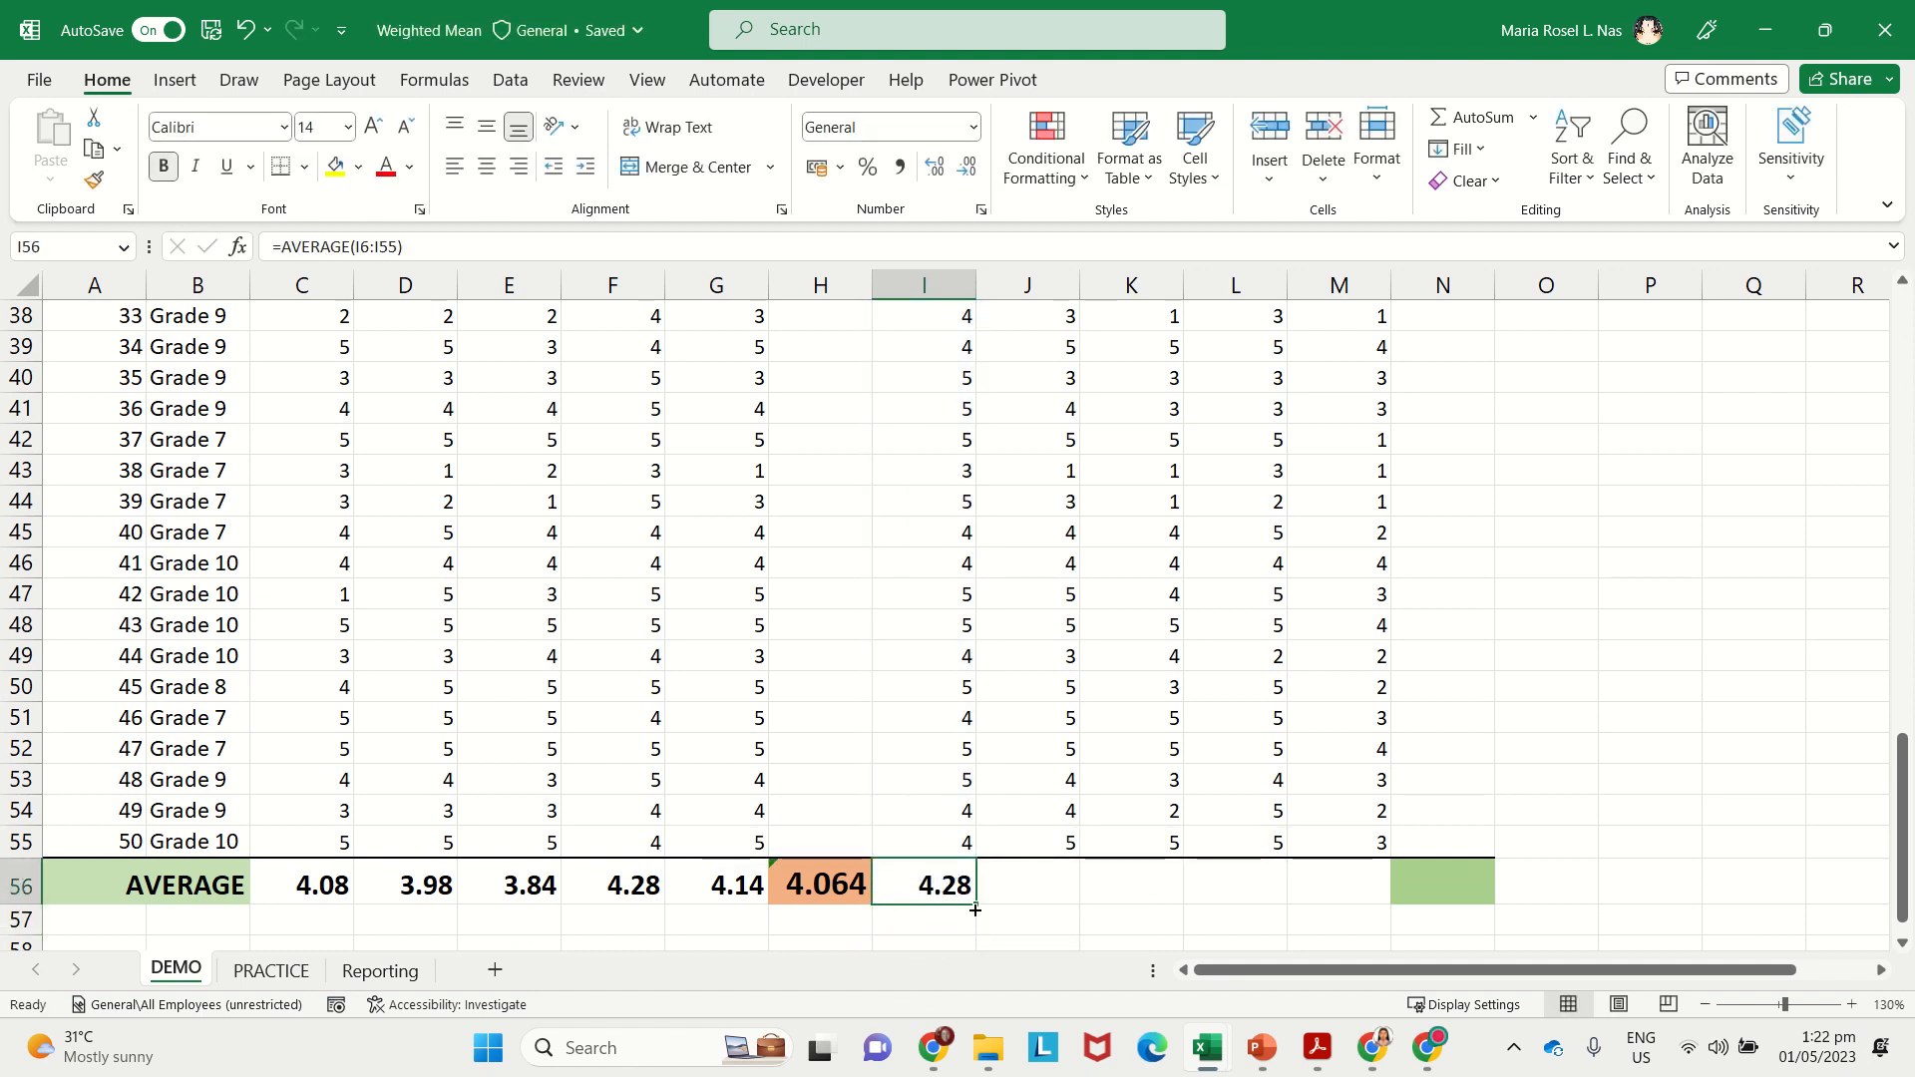
left_click_drag(976, 904, 1376, 909)
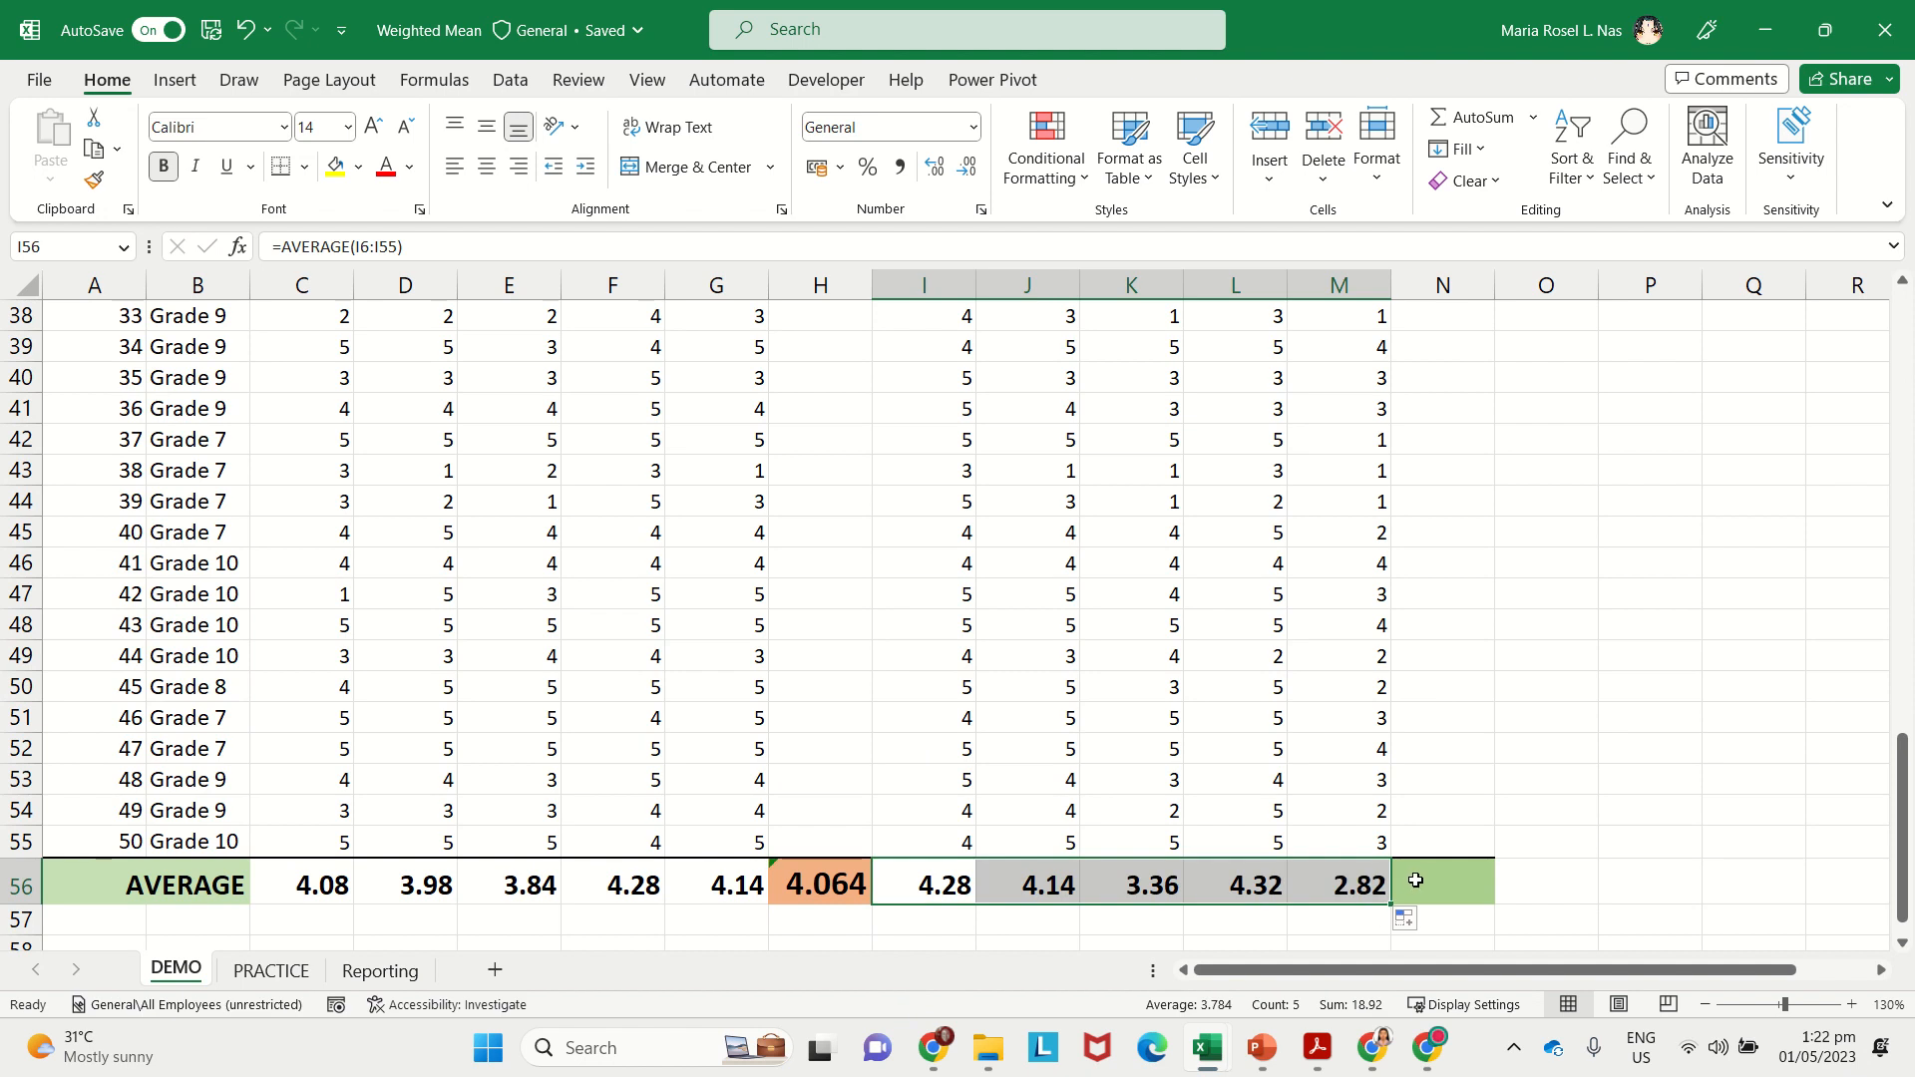
Step: Calculate the overall Environmental Factor mean in cell N56 with an AVERAGE formula over I56:M56
left_click(1413, 878)
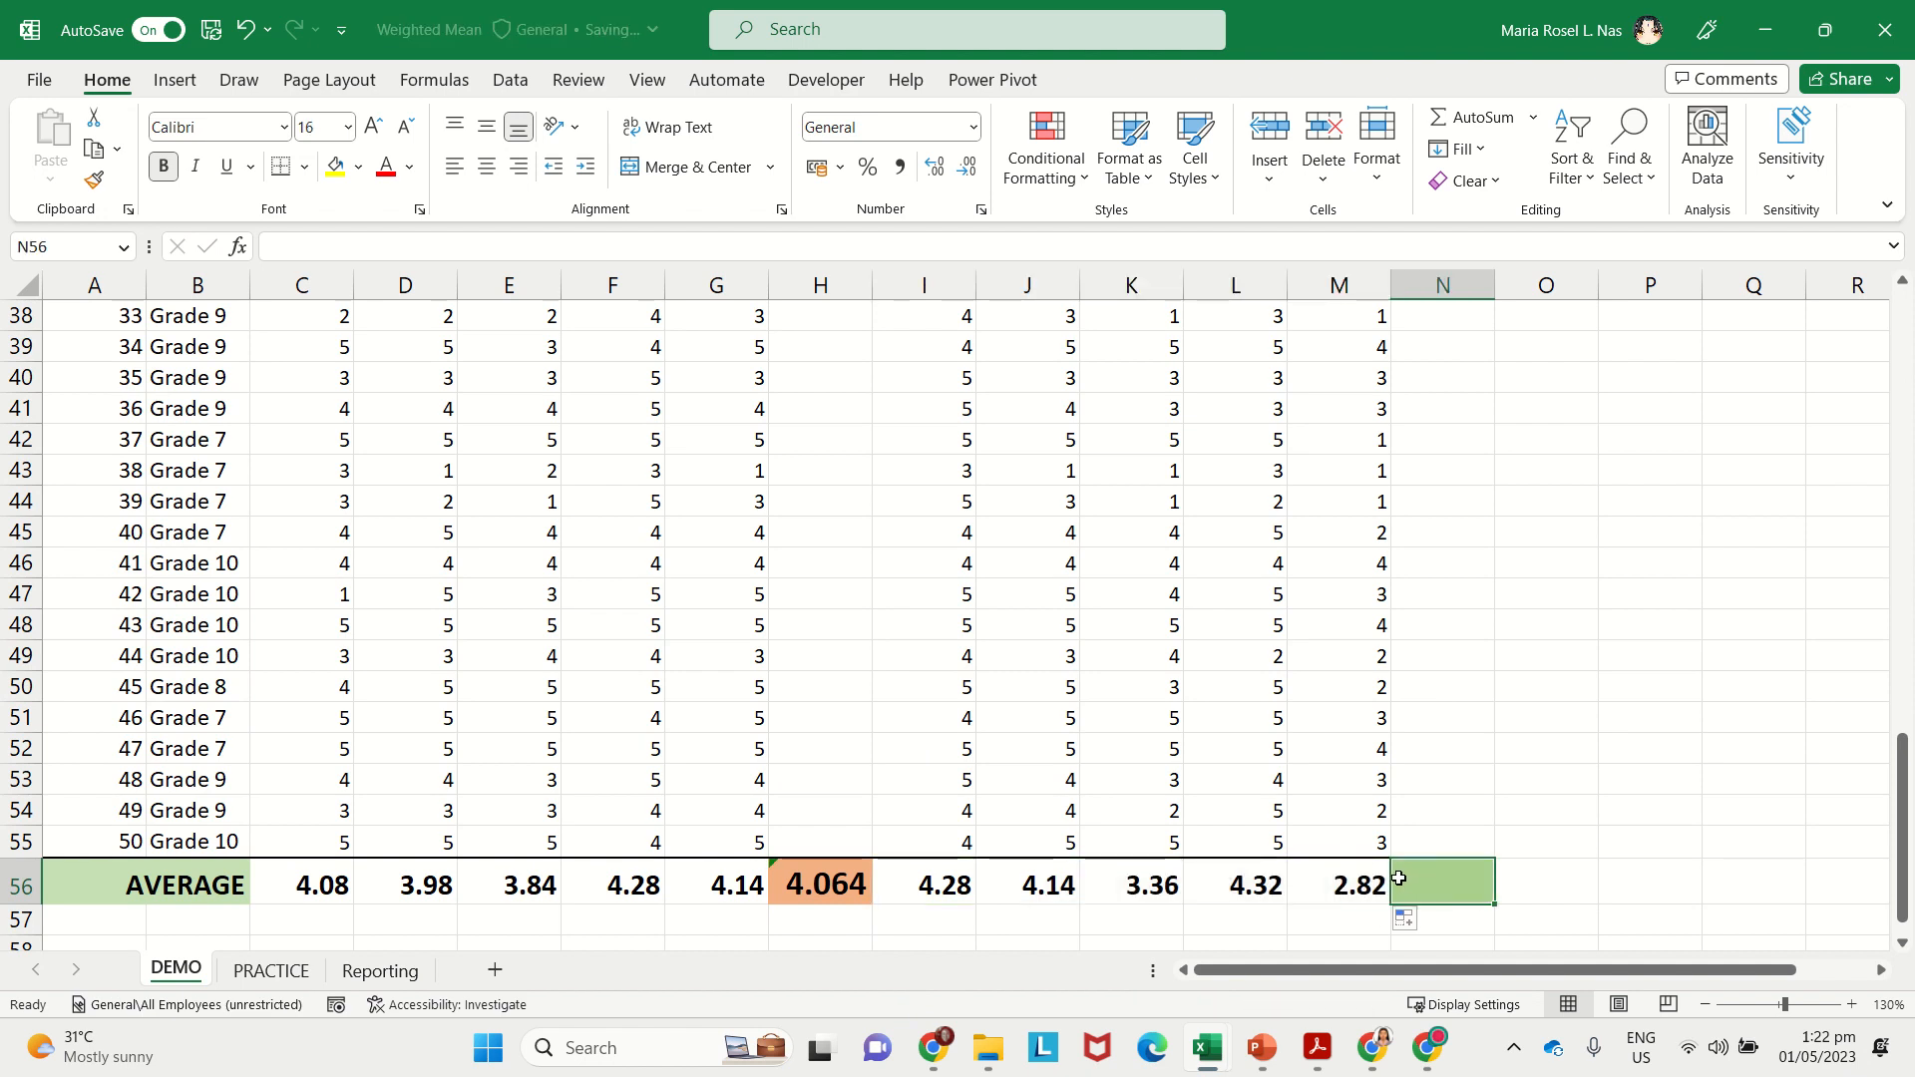
left_click(1399, 878)
type("=")
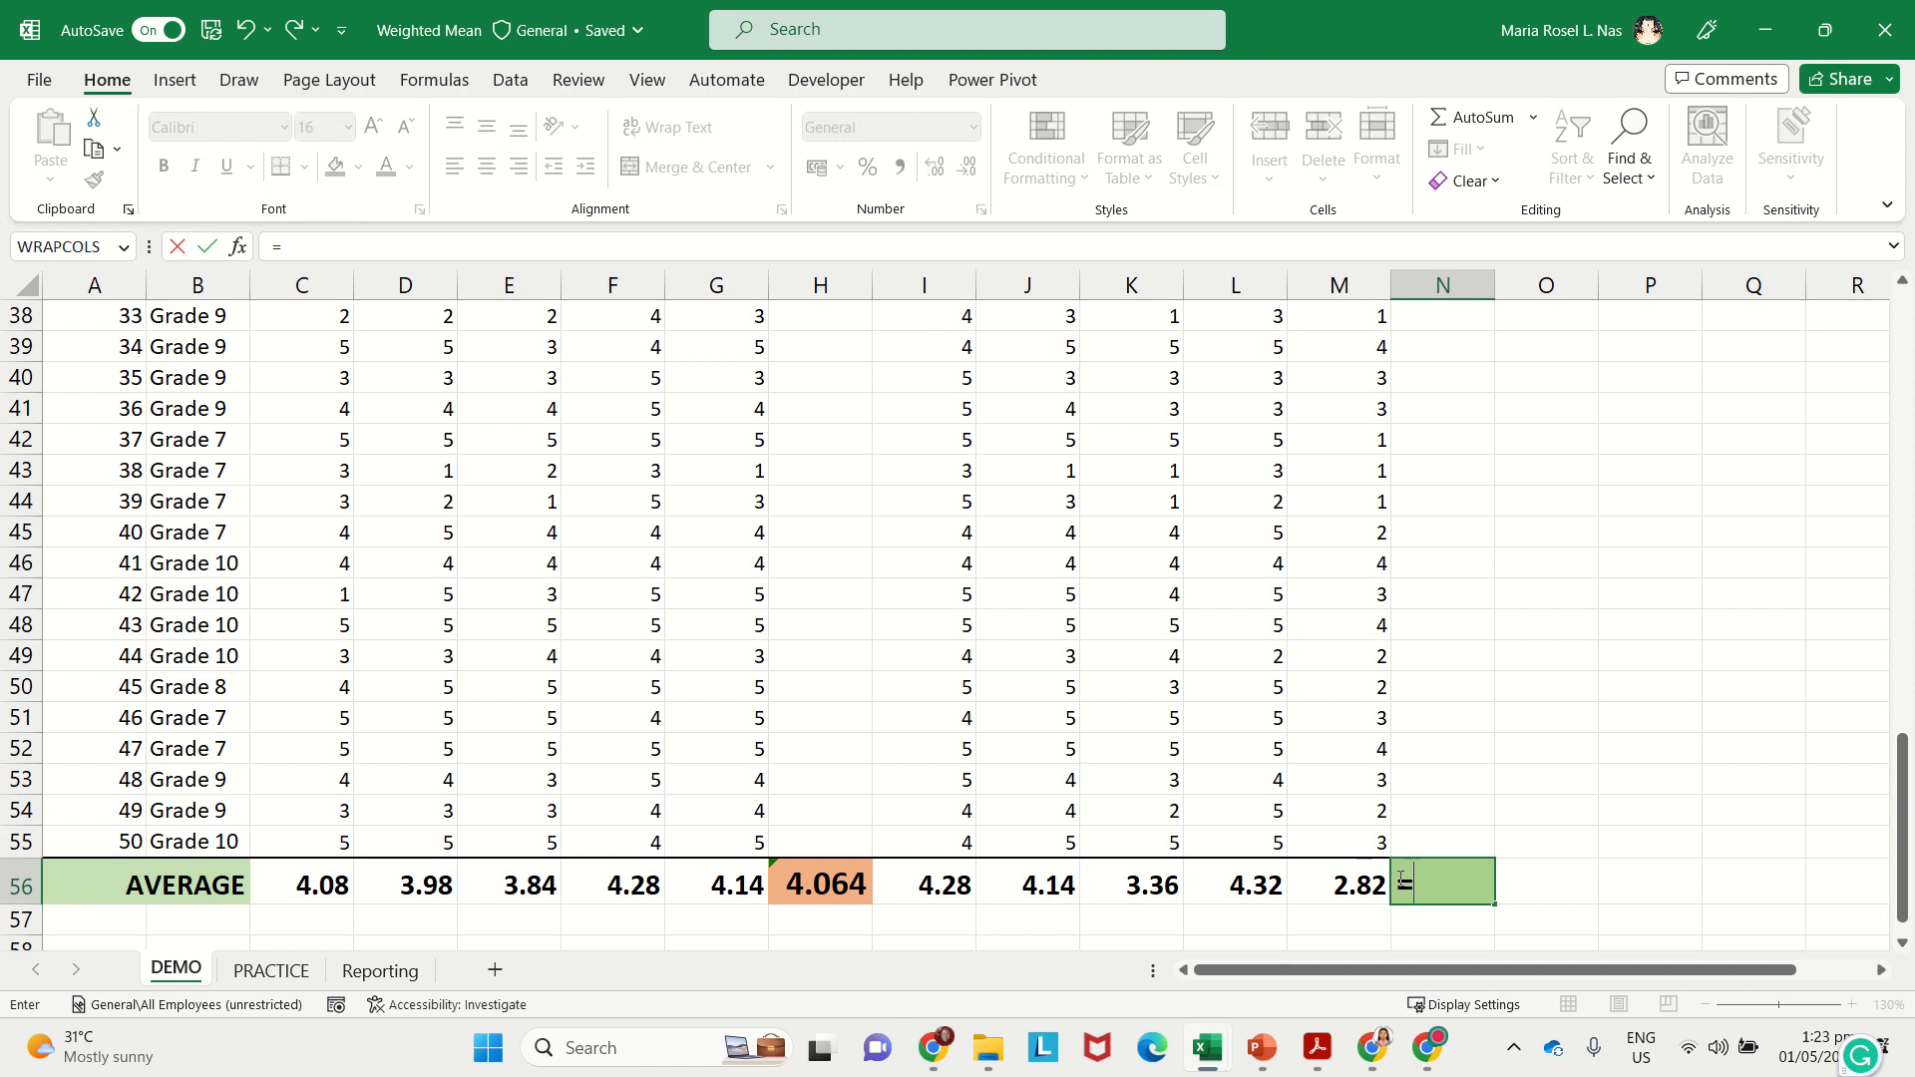
type("average(")
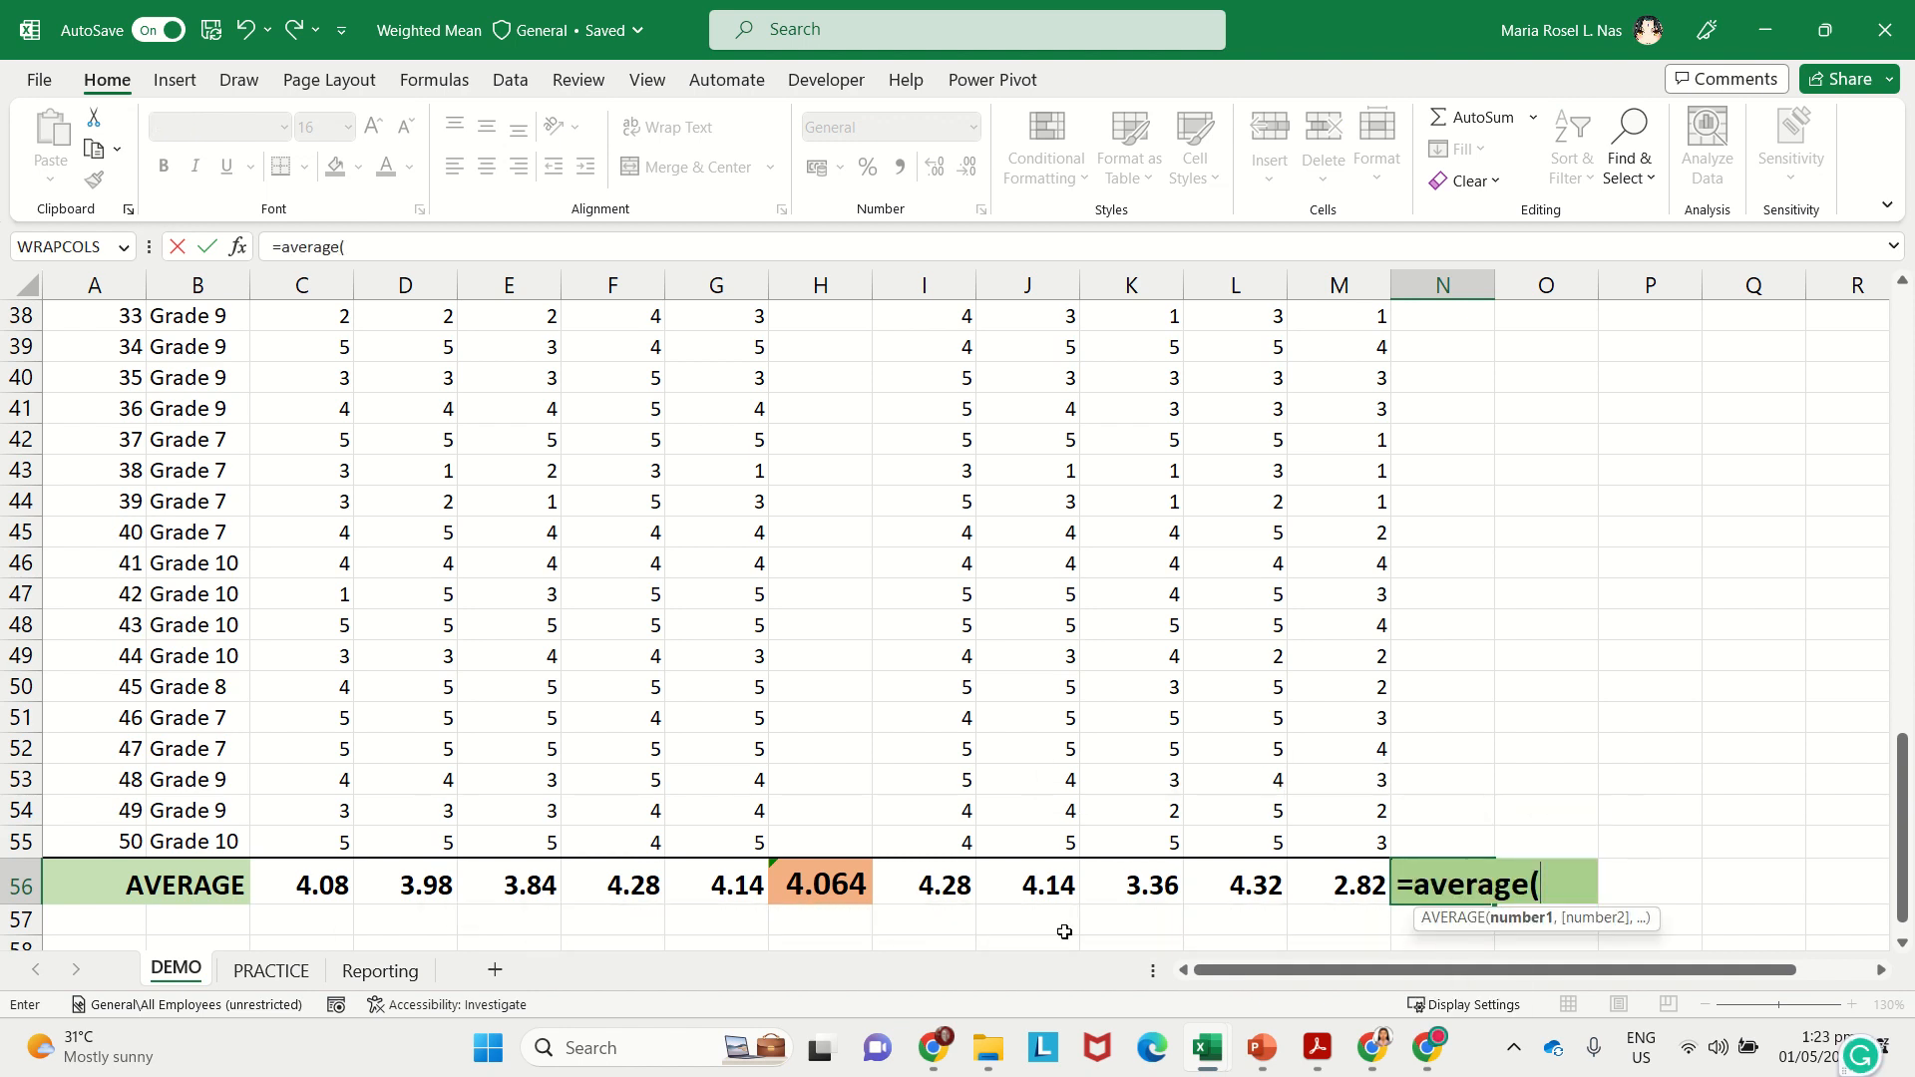
left_click_drag(923, 880, 1319, 878)
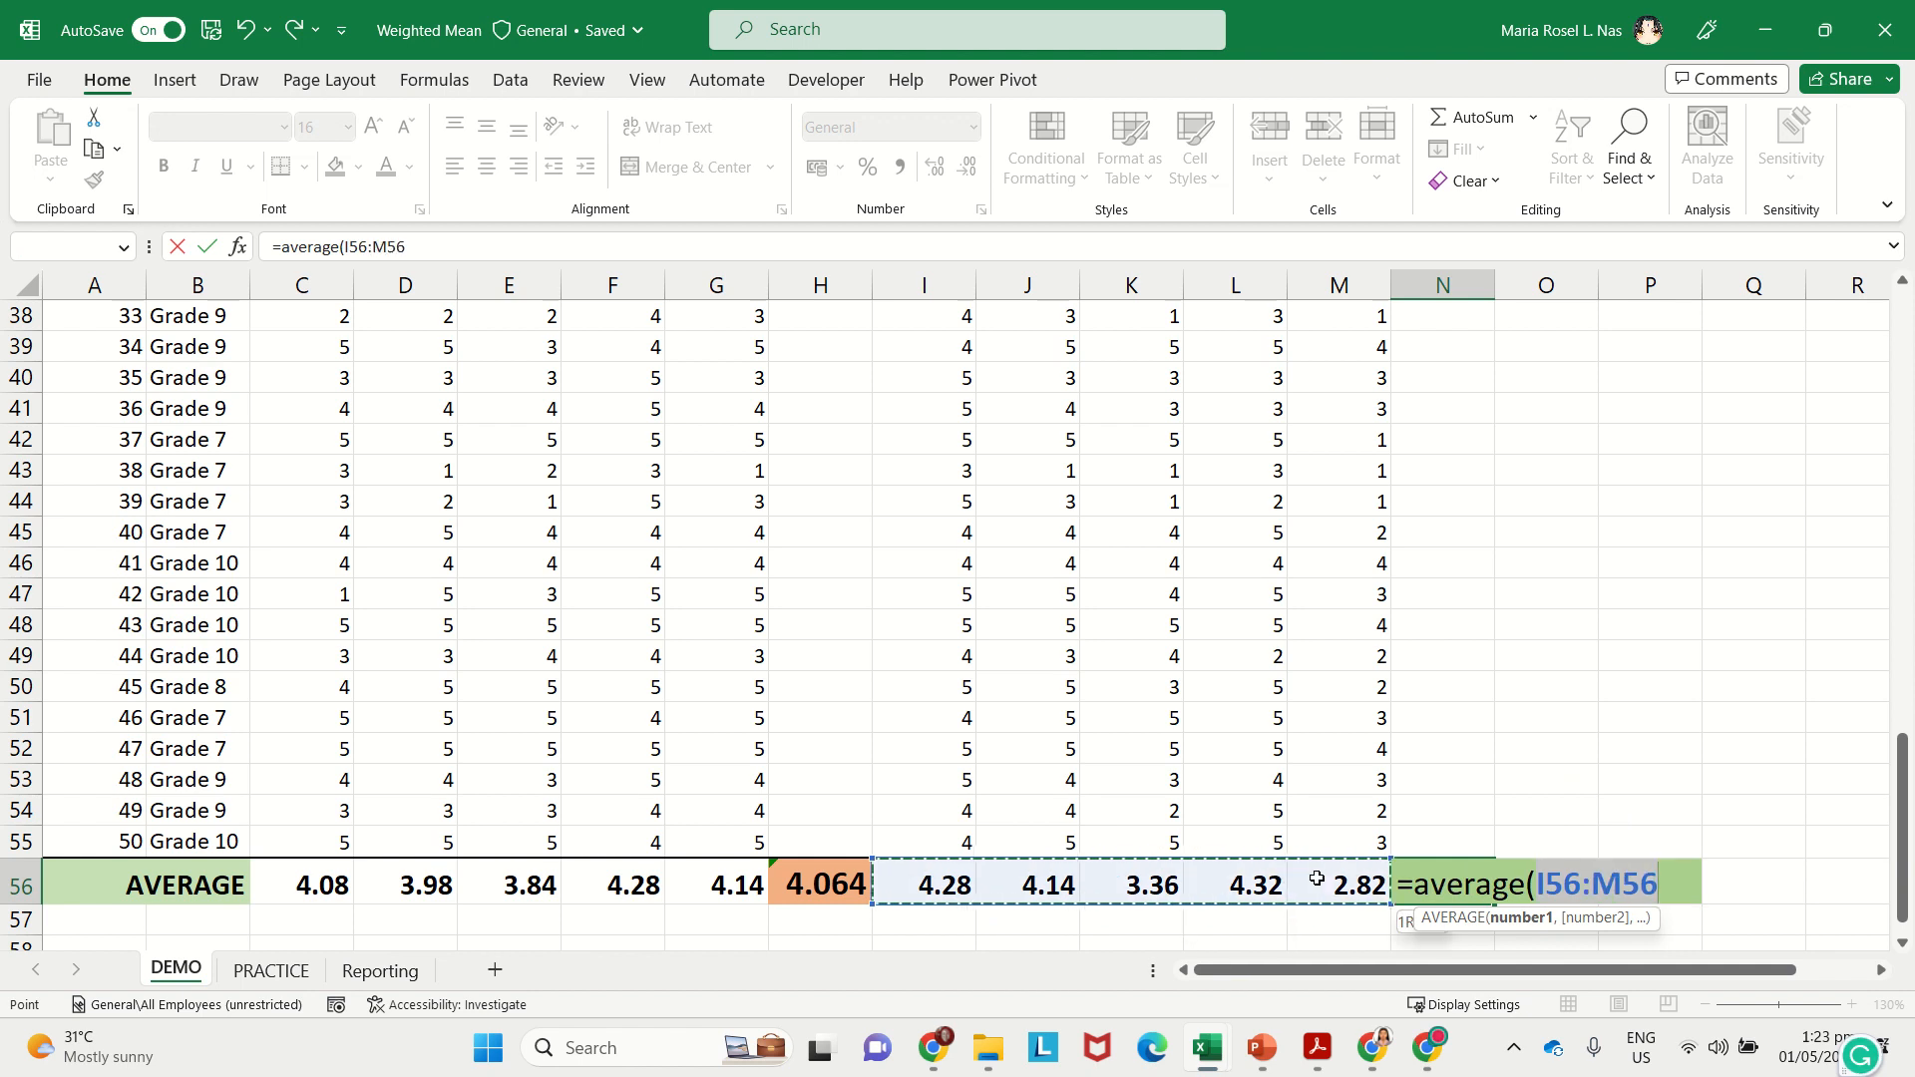
type(")")
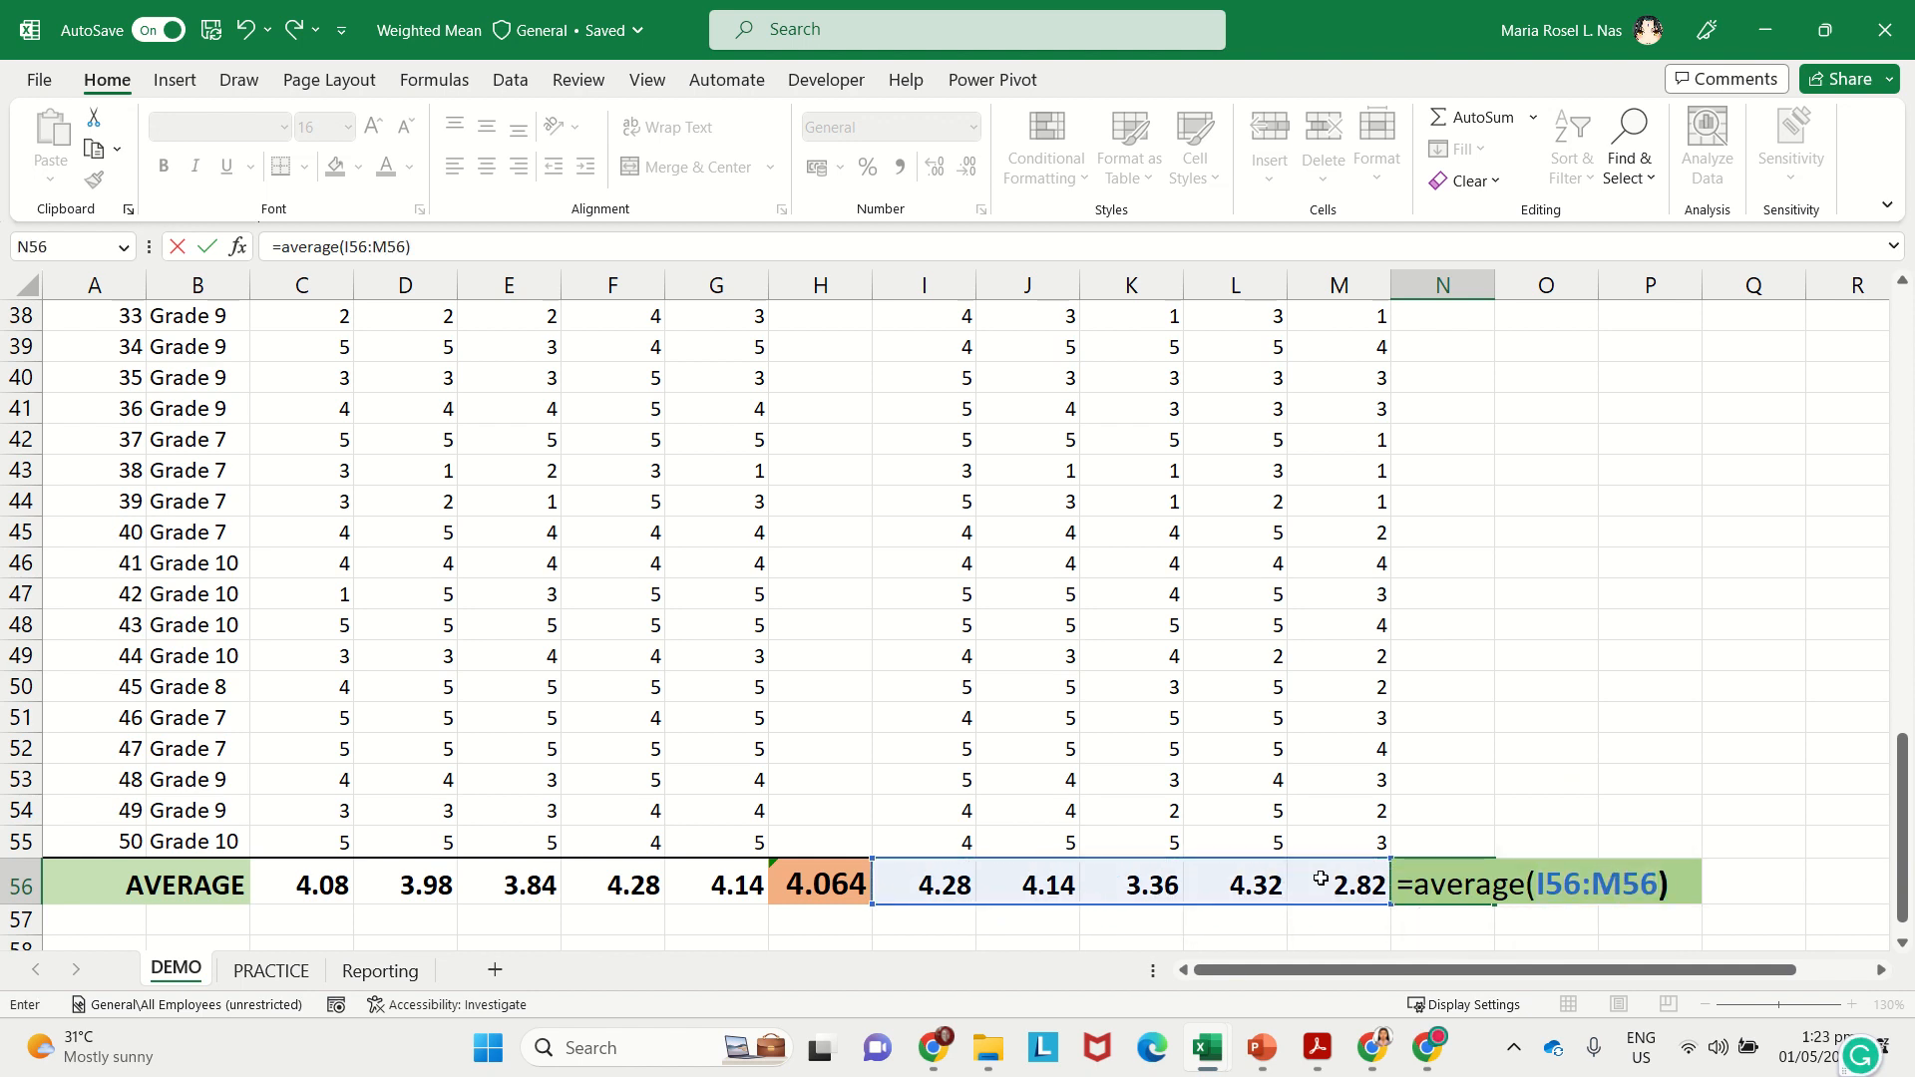
key("Return")
scroll(1337, 829, "down", 2)
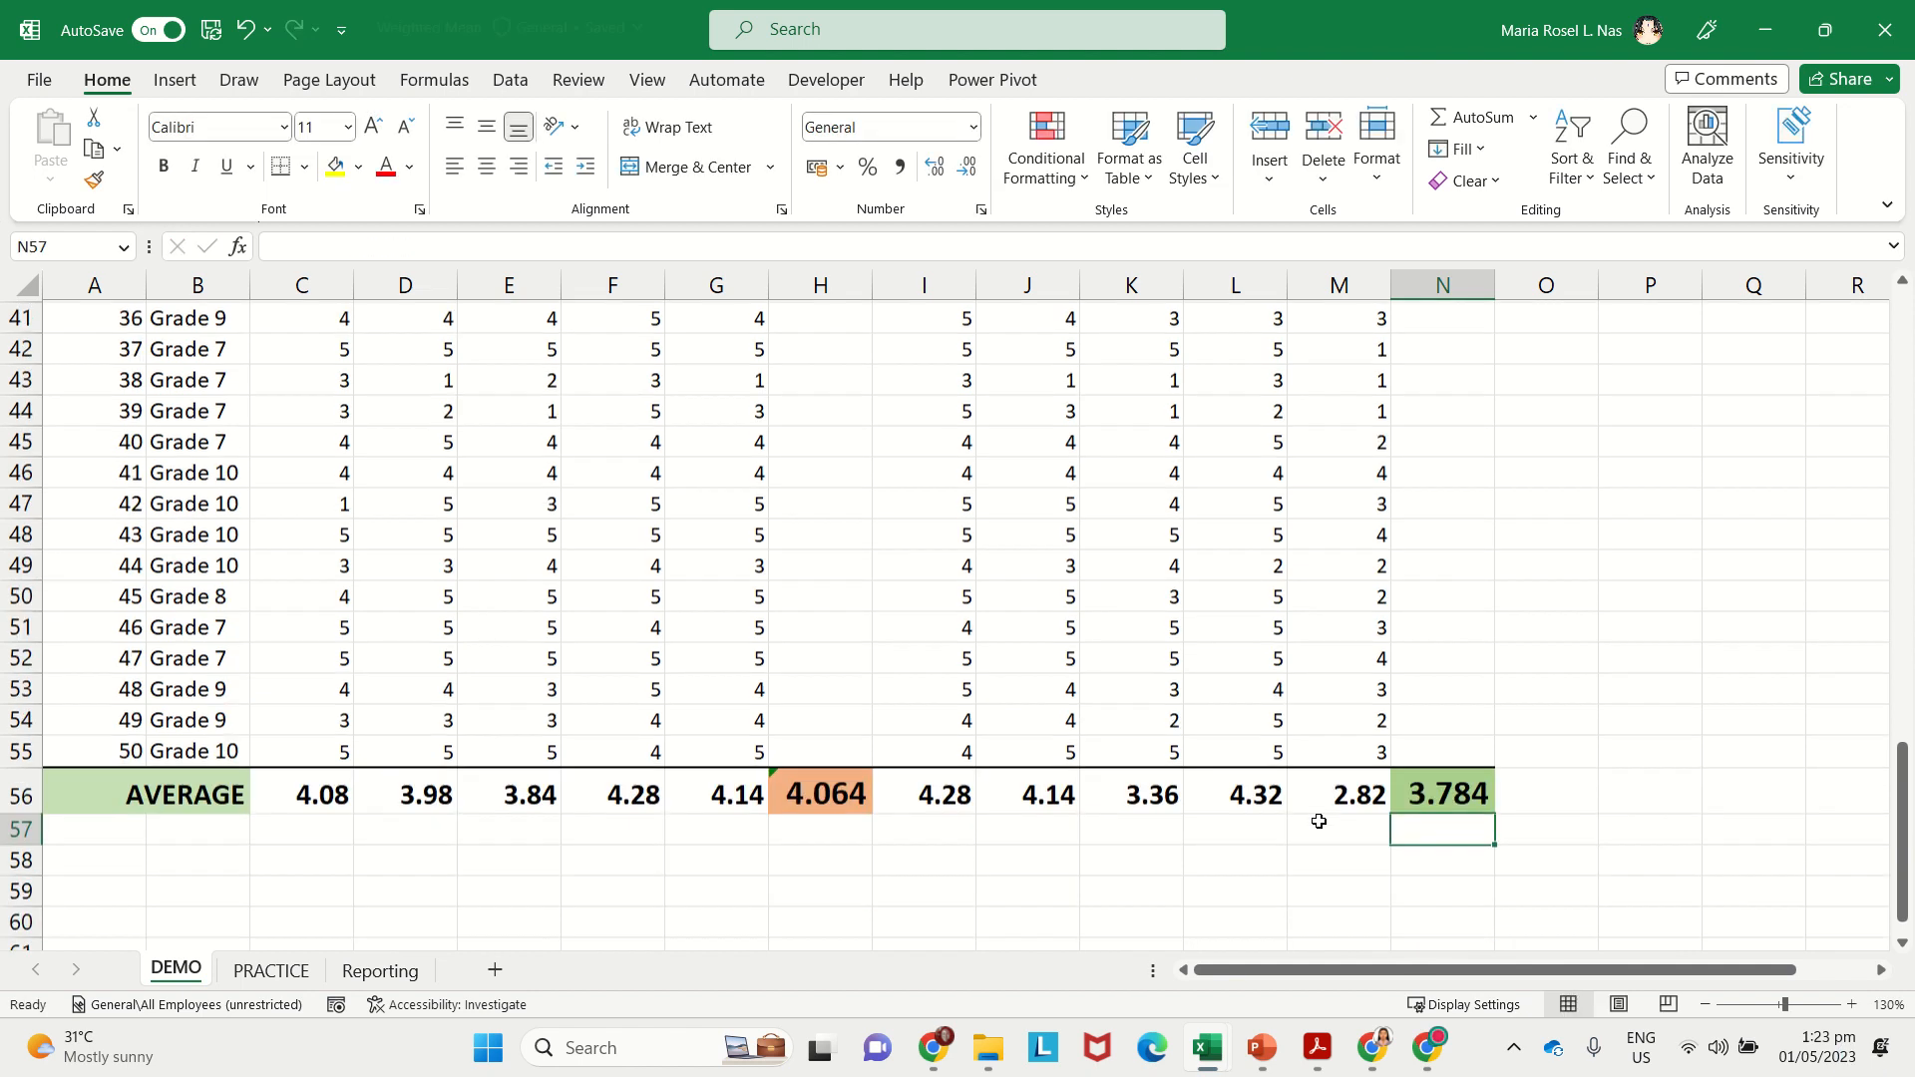
left_click(814, 789)
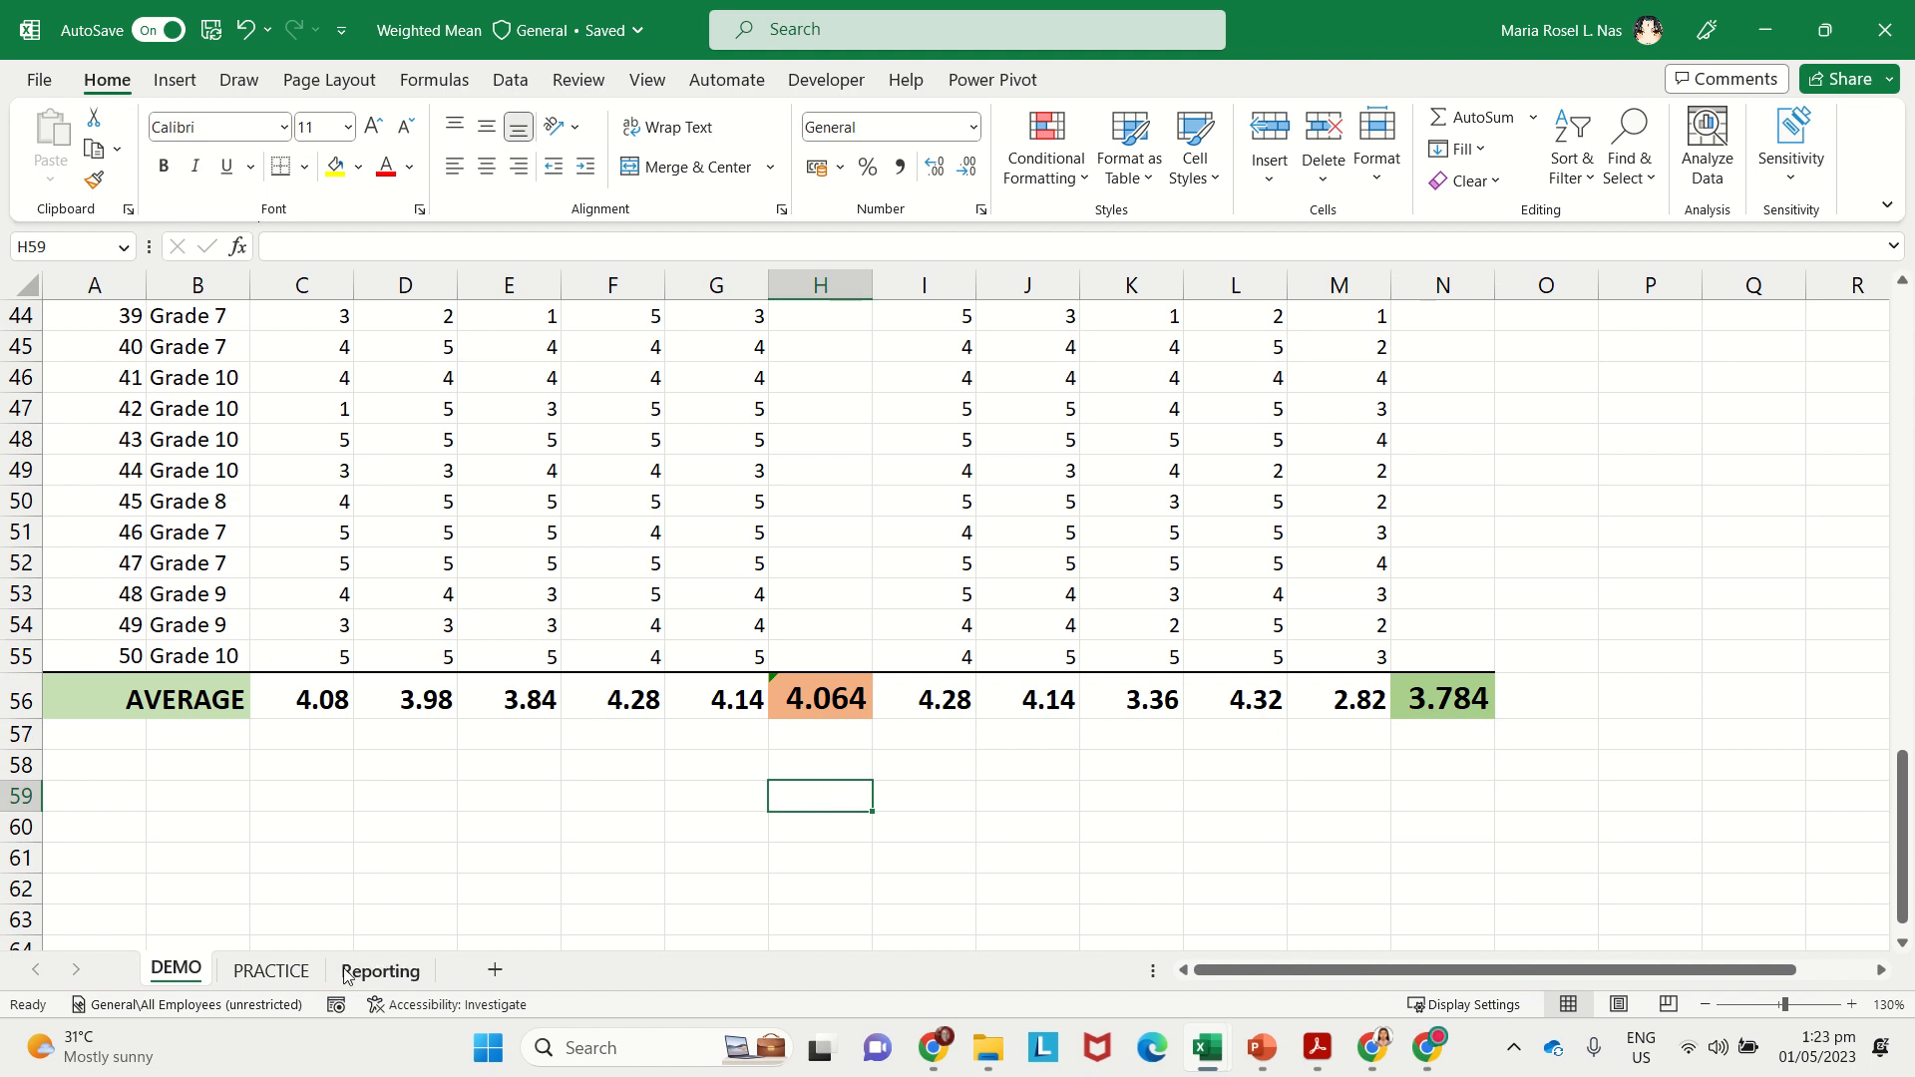
Step: Examine the Table 2 Academic Factor layout on the Reporting sheet: its factor rows, Mean column and Verbal Interpretation column
left_click(380, 971)
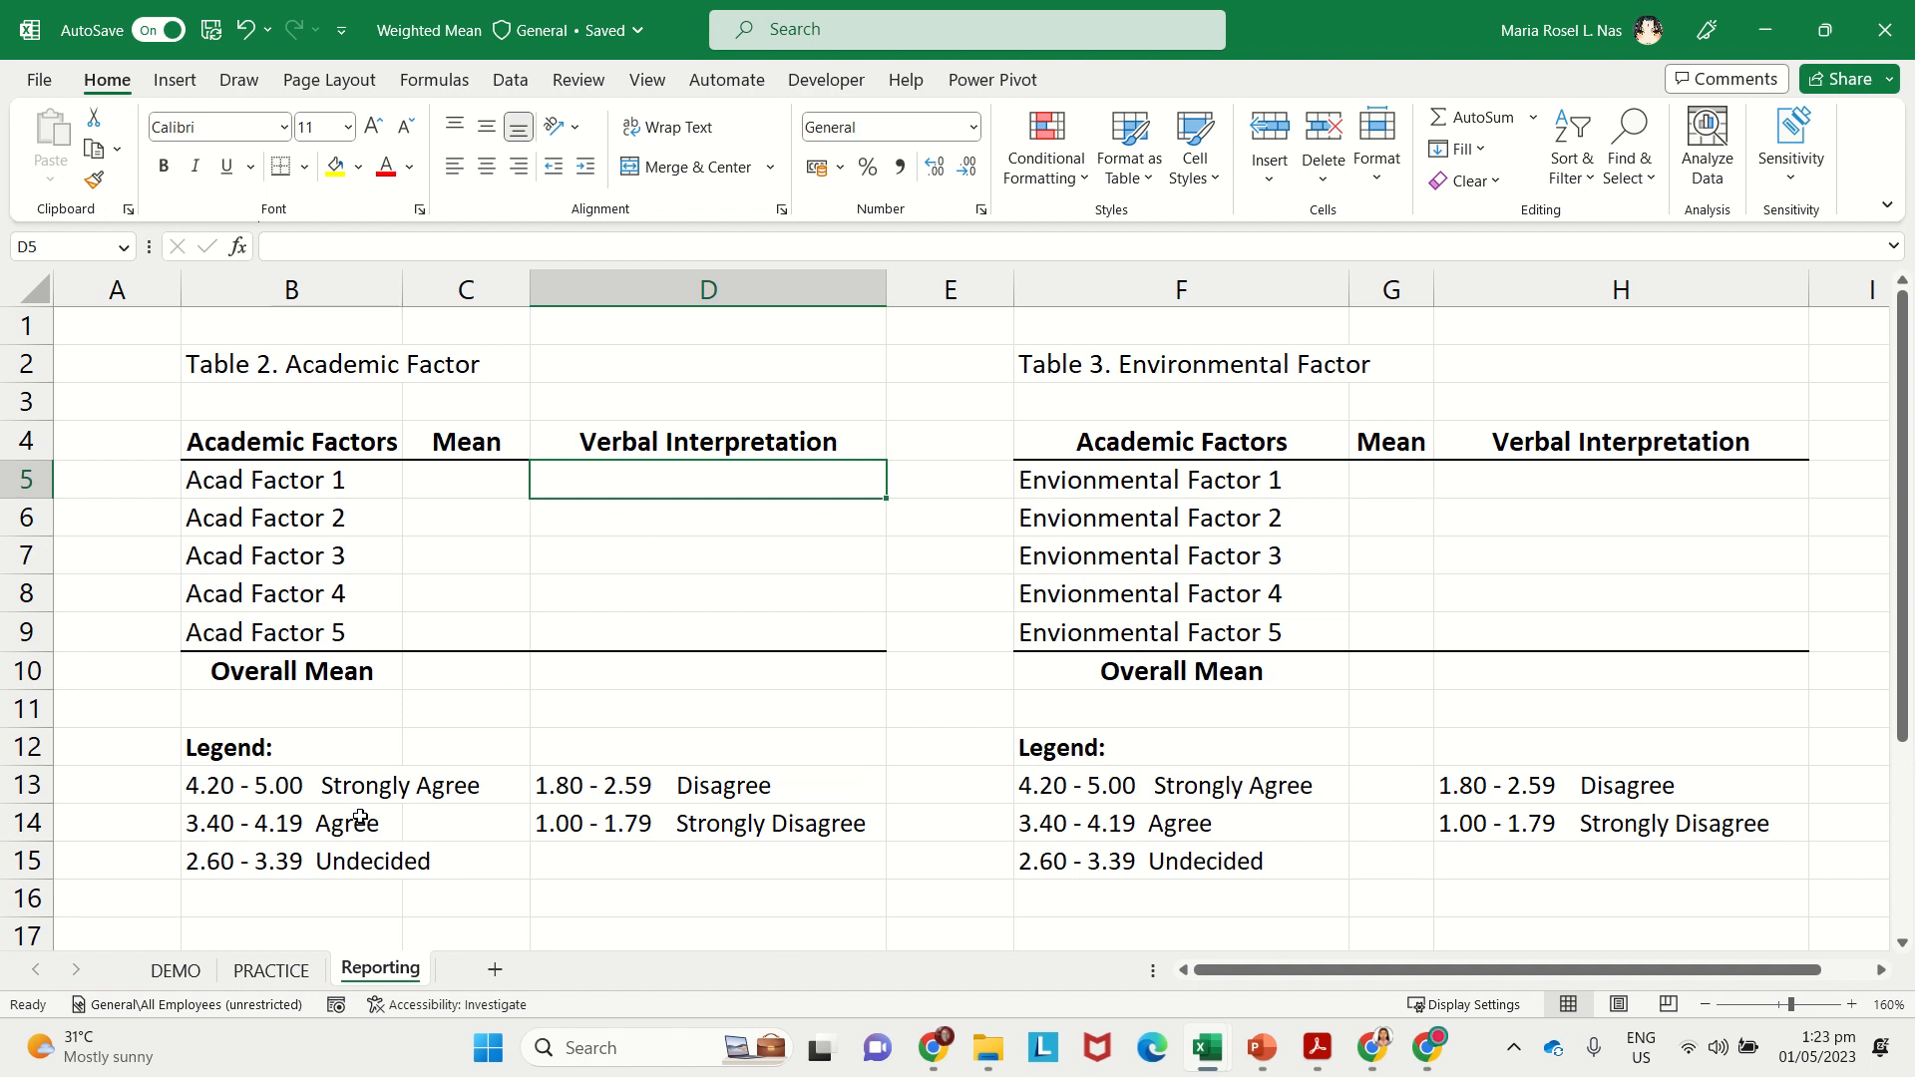
left_click(366, 506)
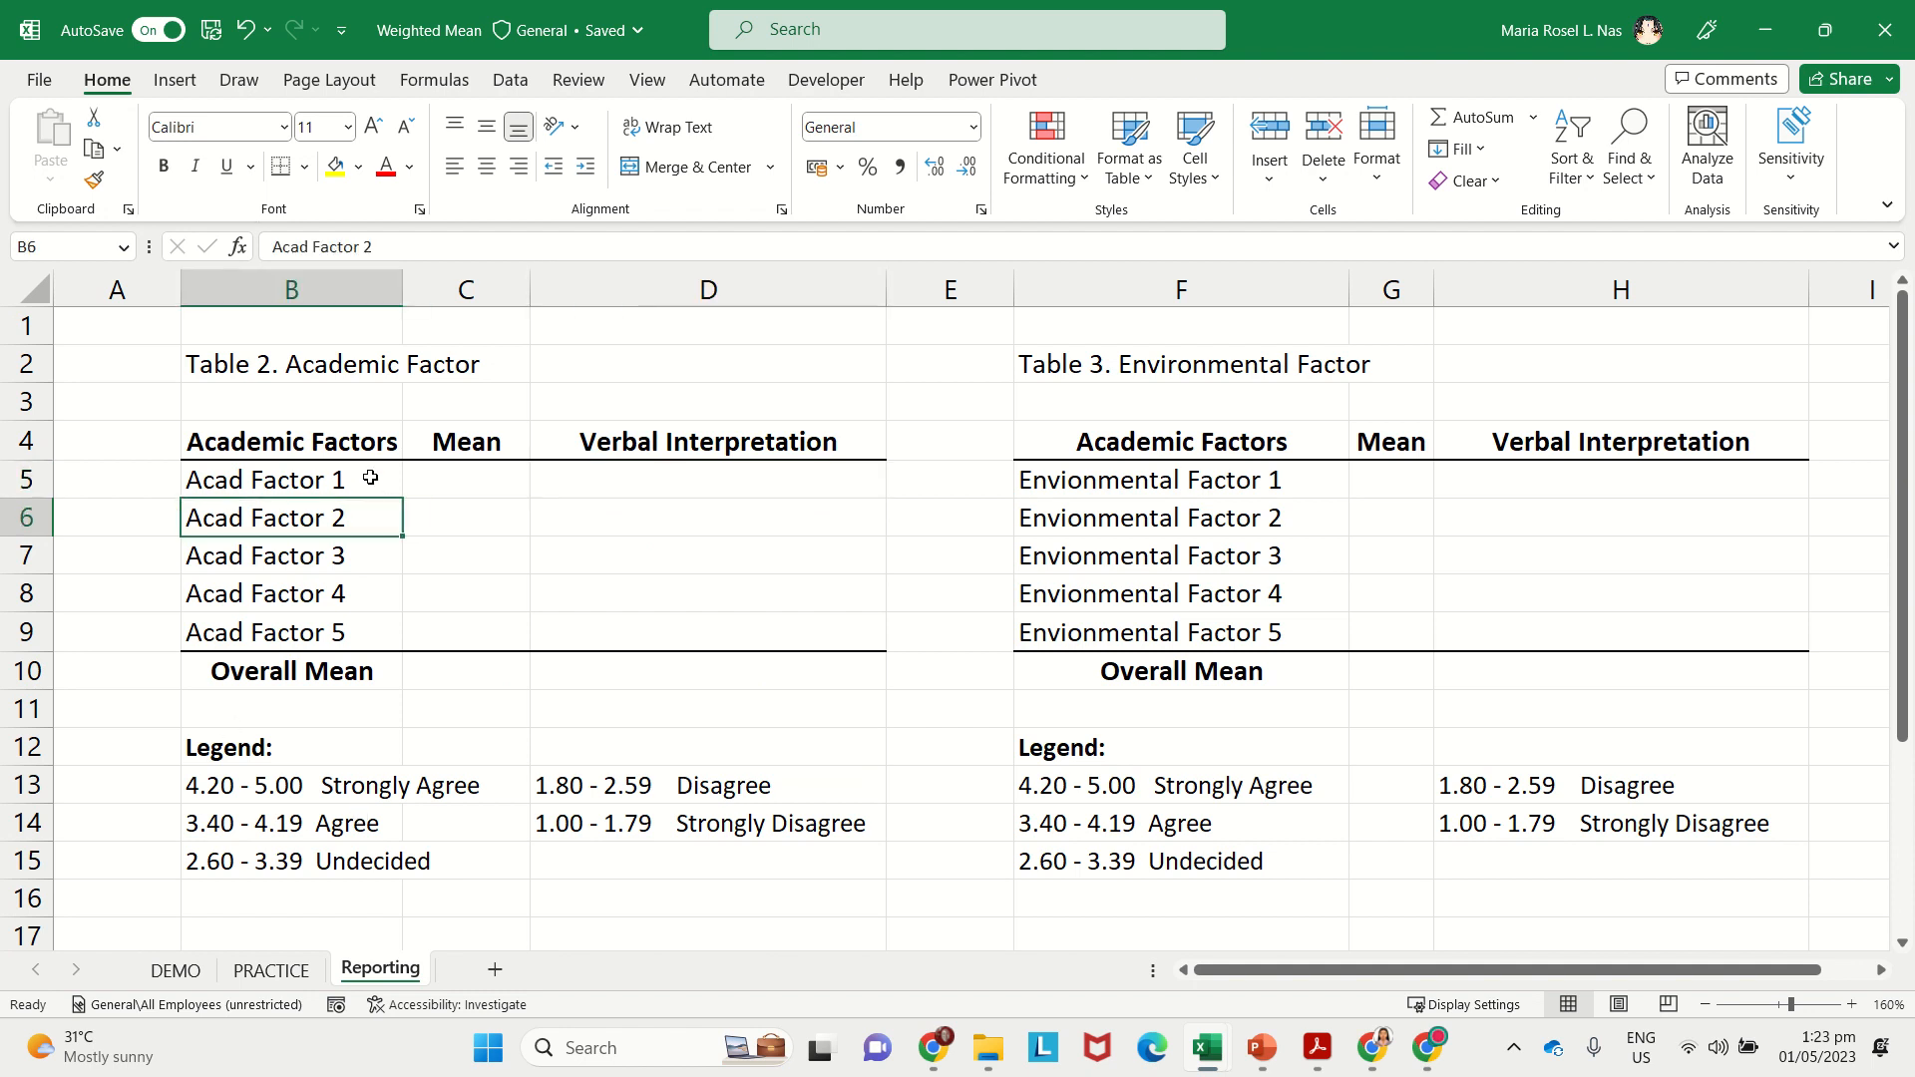
left_click(396, 379)
left_click(462, 370)
left_click(456, 474)
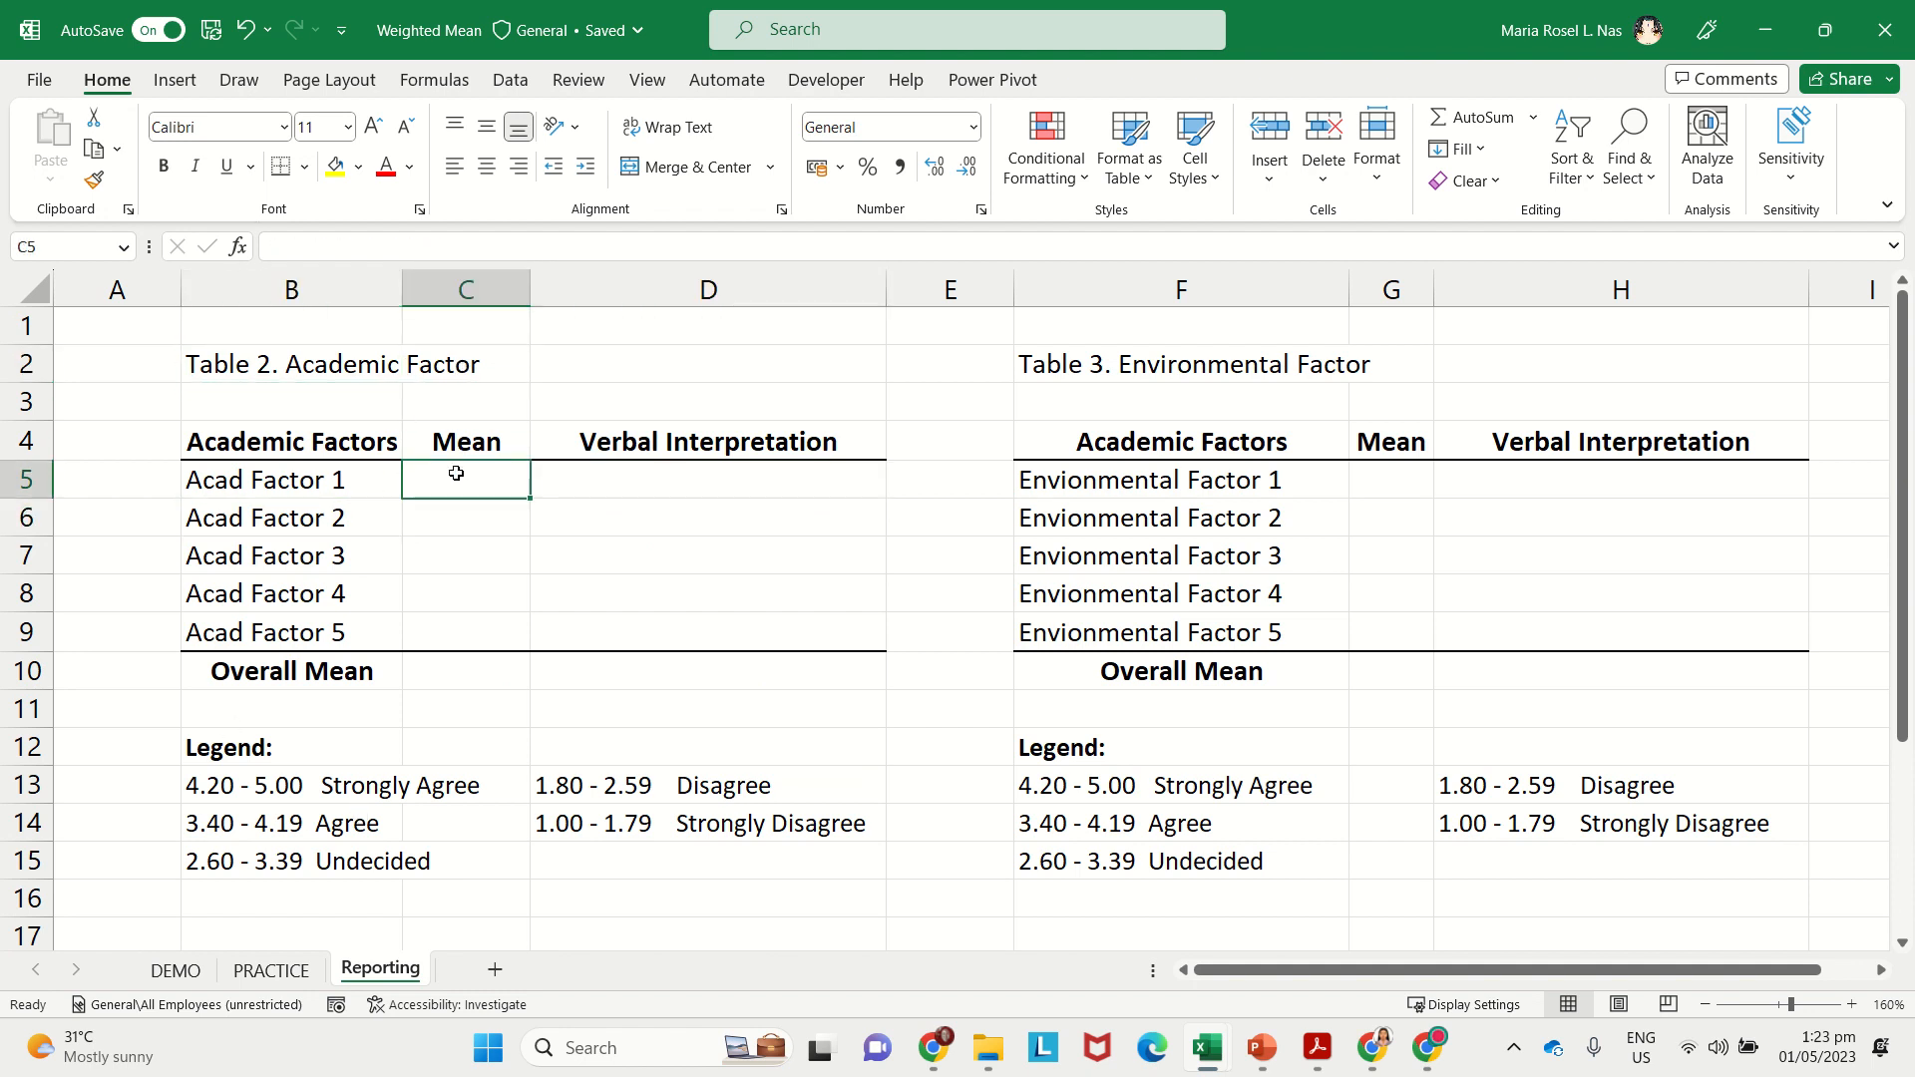
left_click(306, 485)
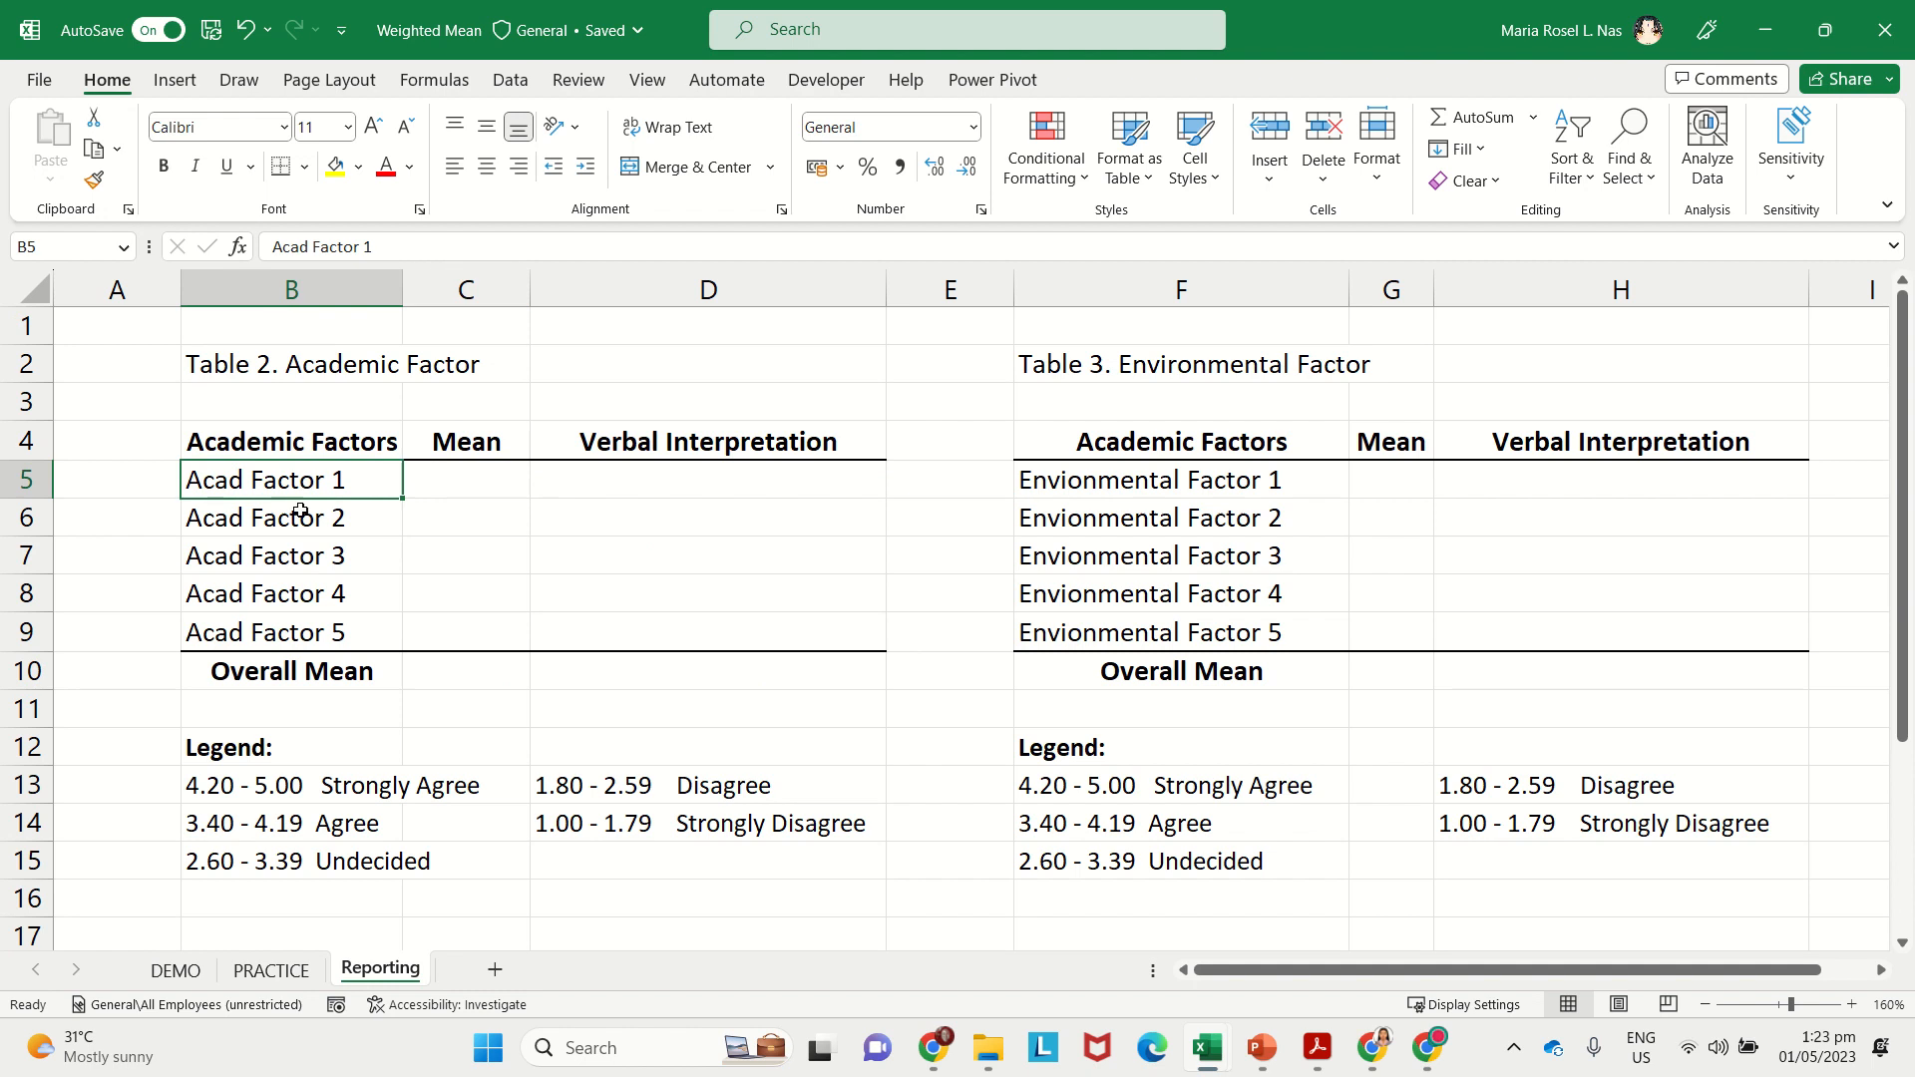
key("Down")
key("Down")
key("Down")
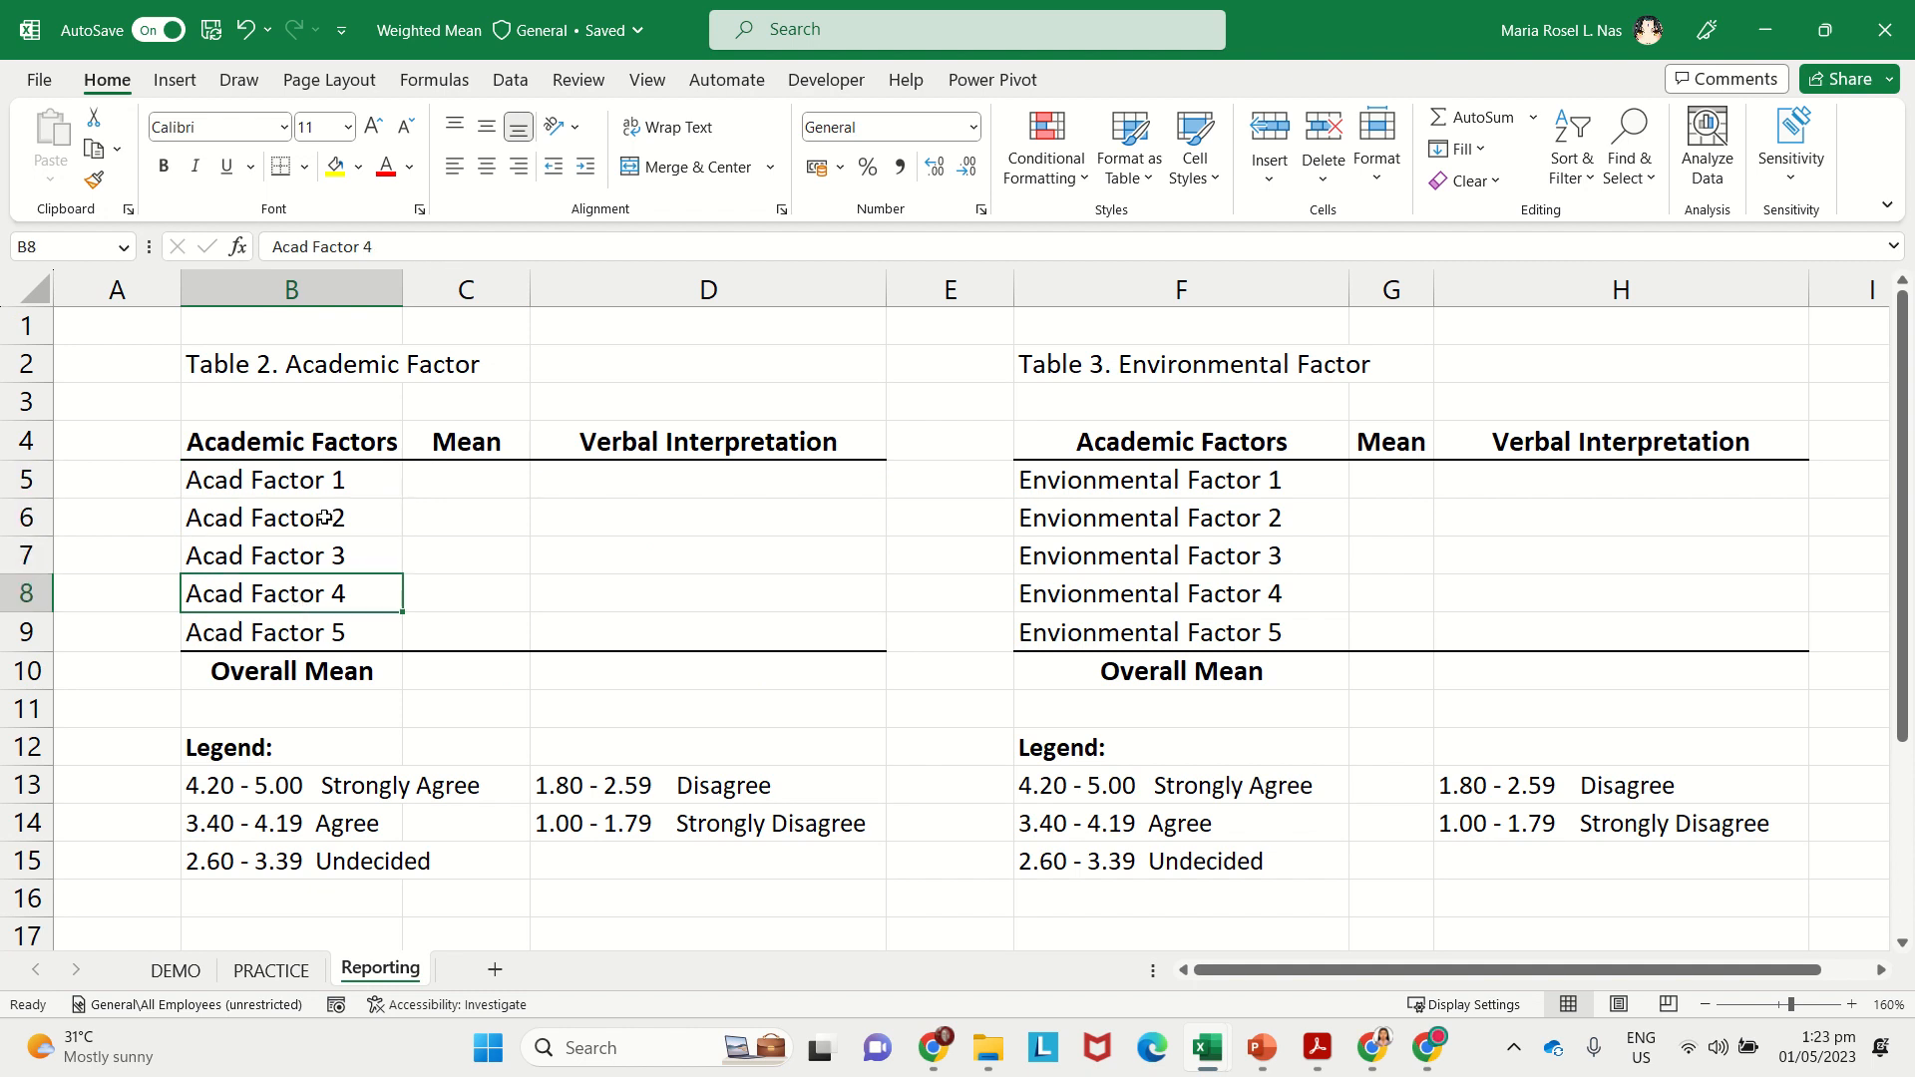
left_click(344, 446)
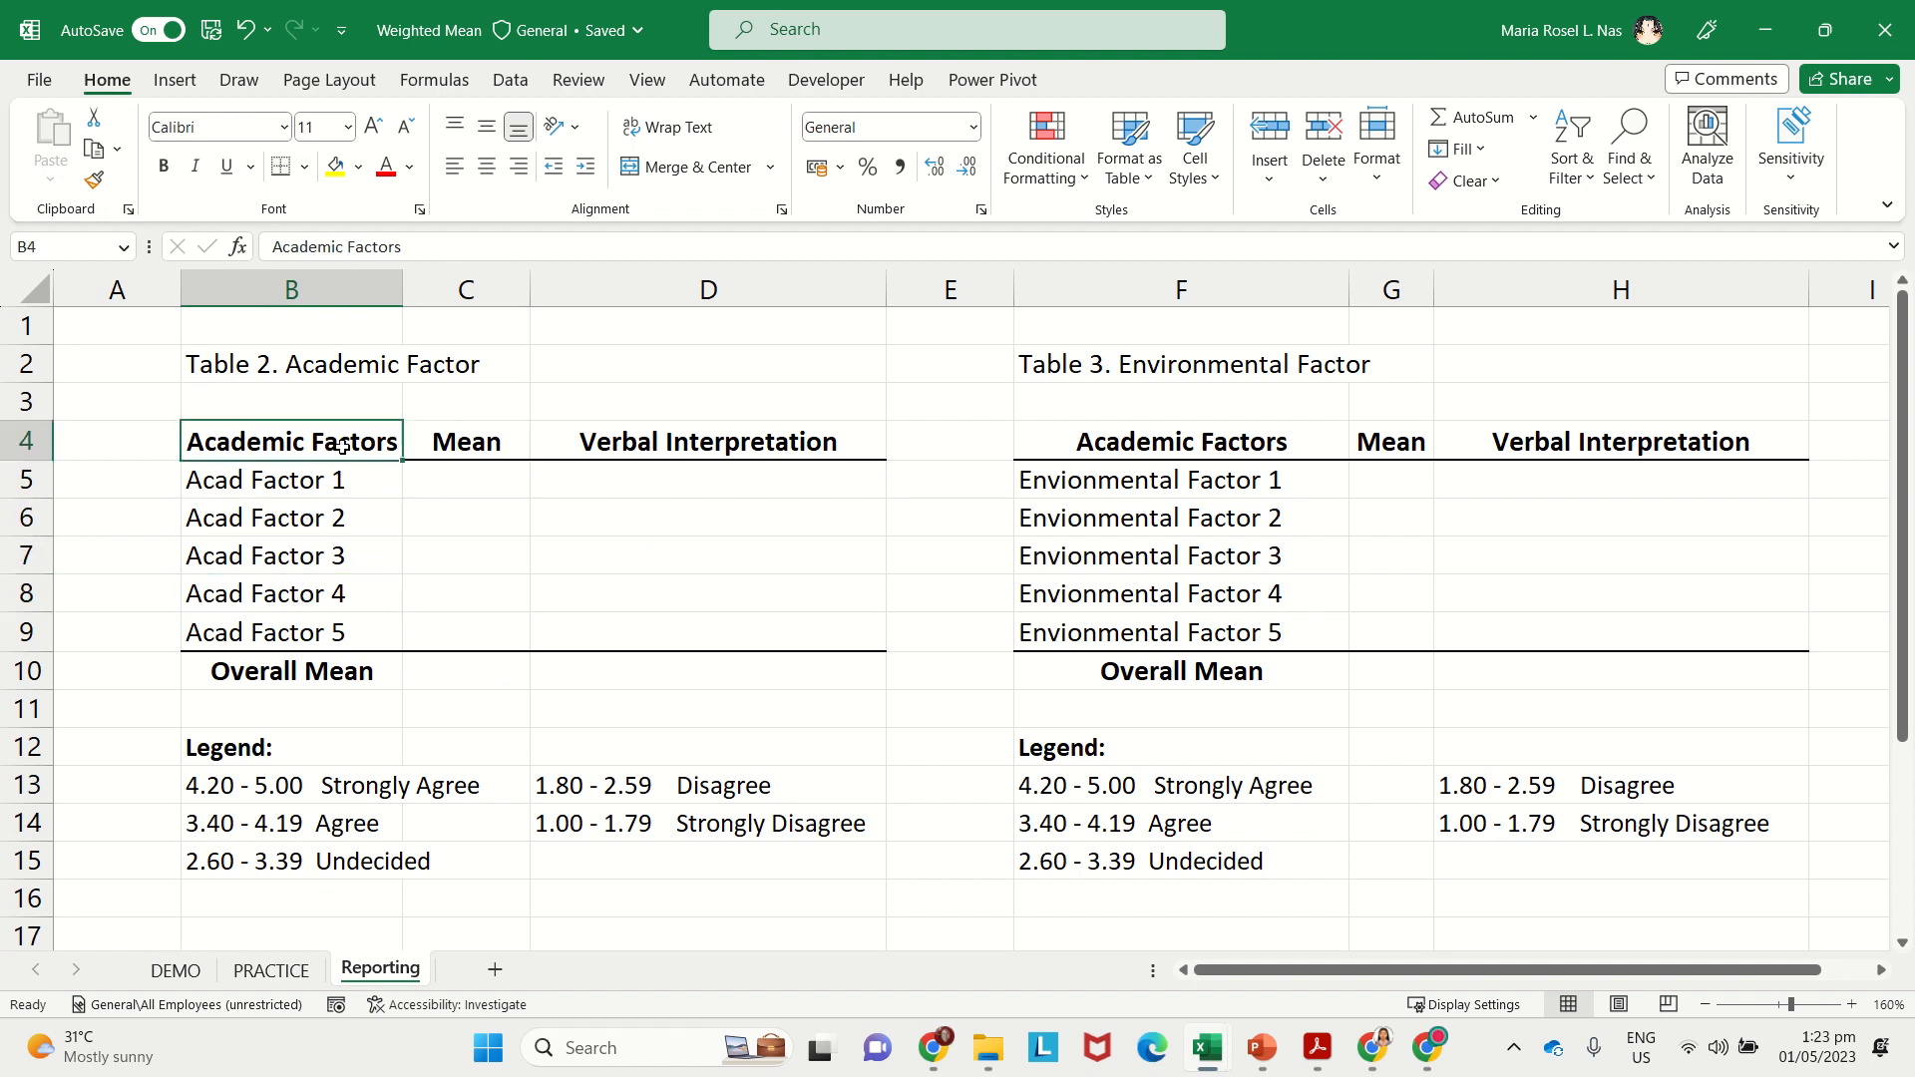
left_click(491, 470)
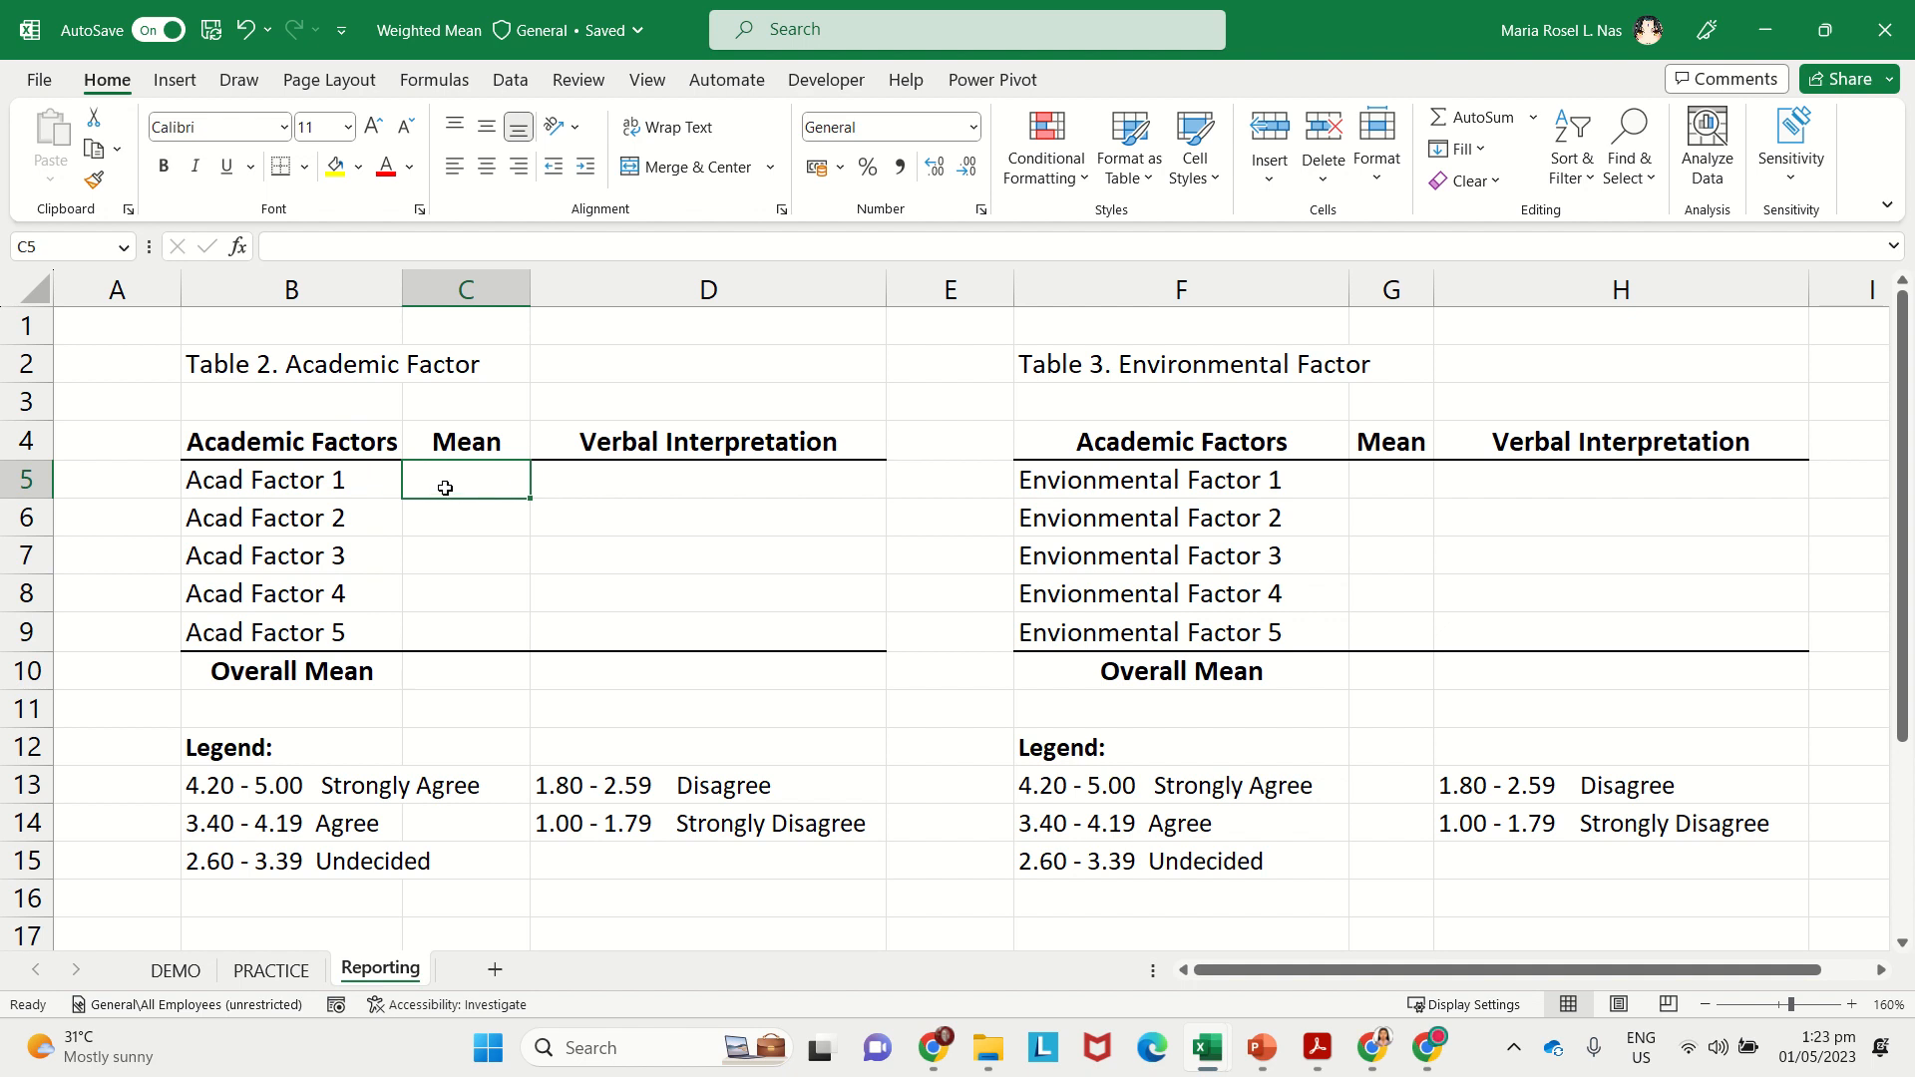
left_click(249, 488)
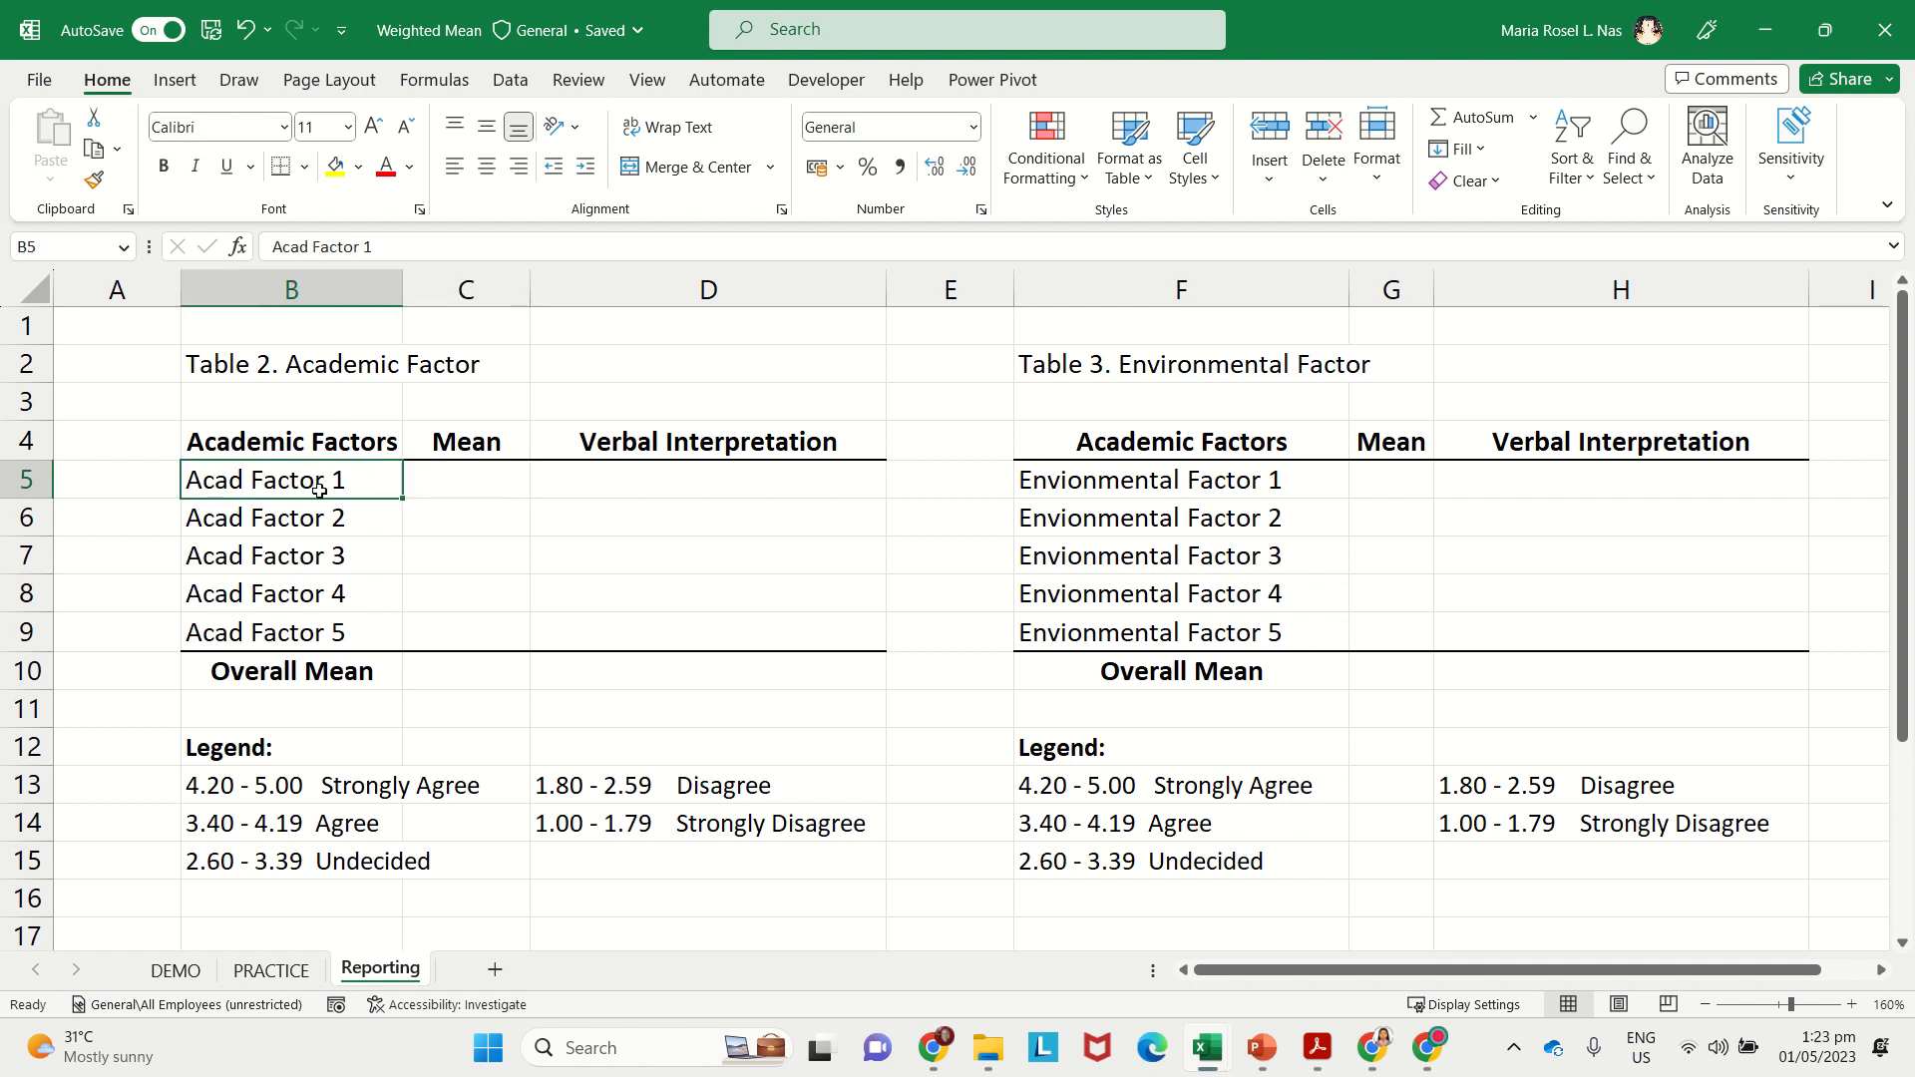
left_click(486, 483)
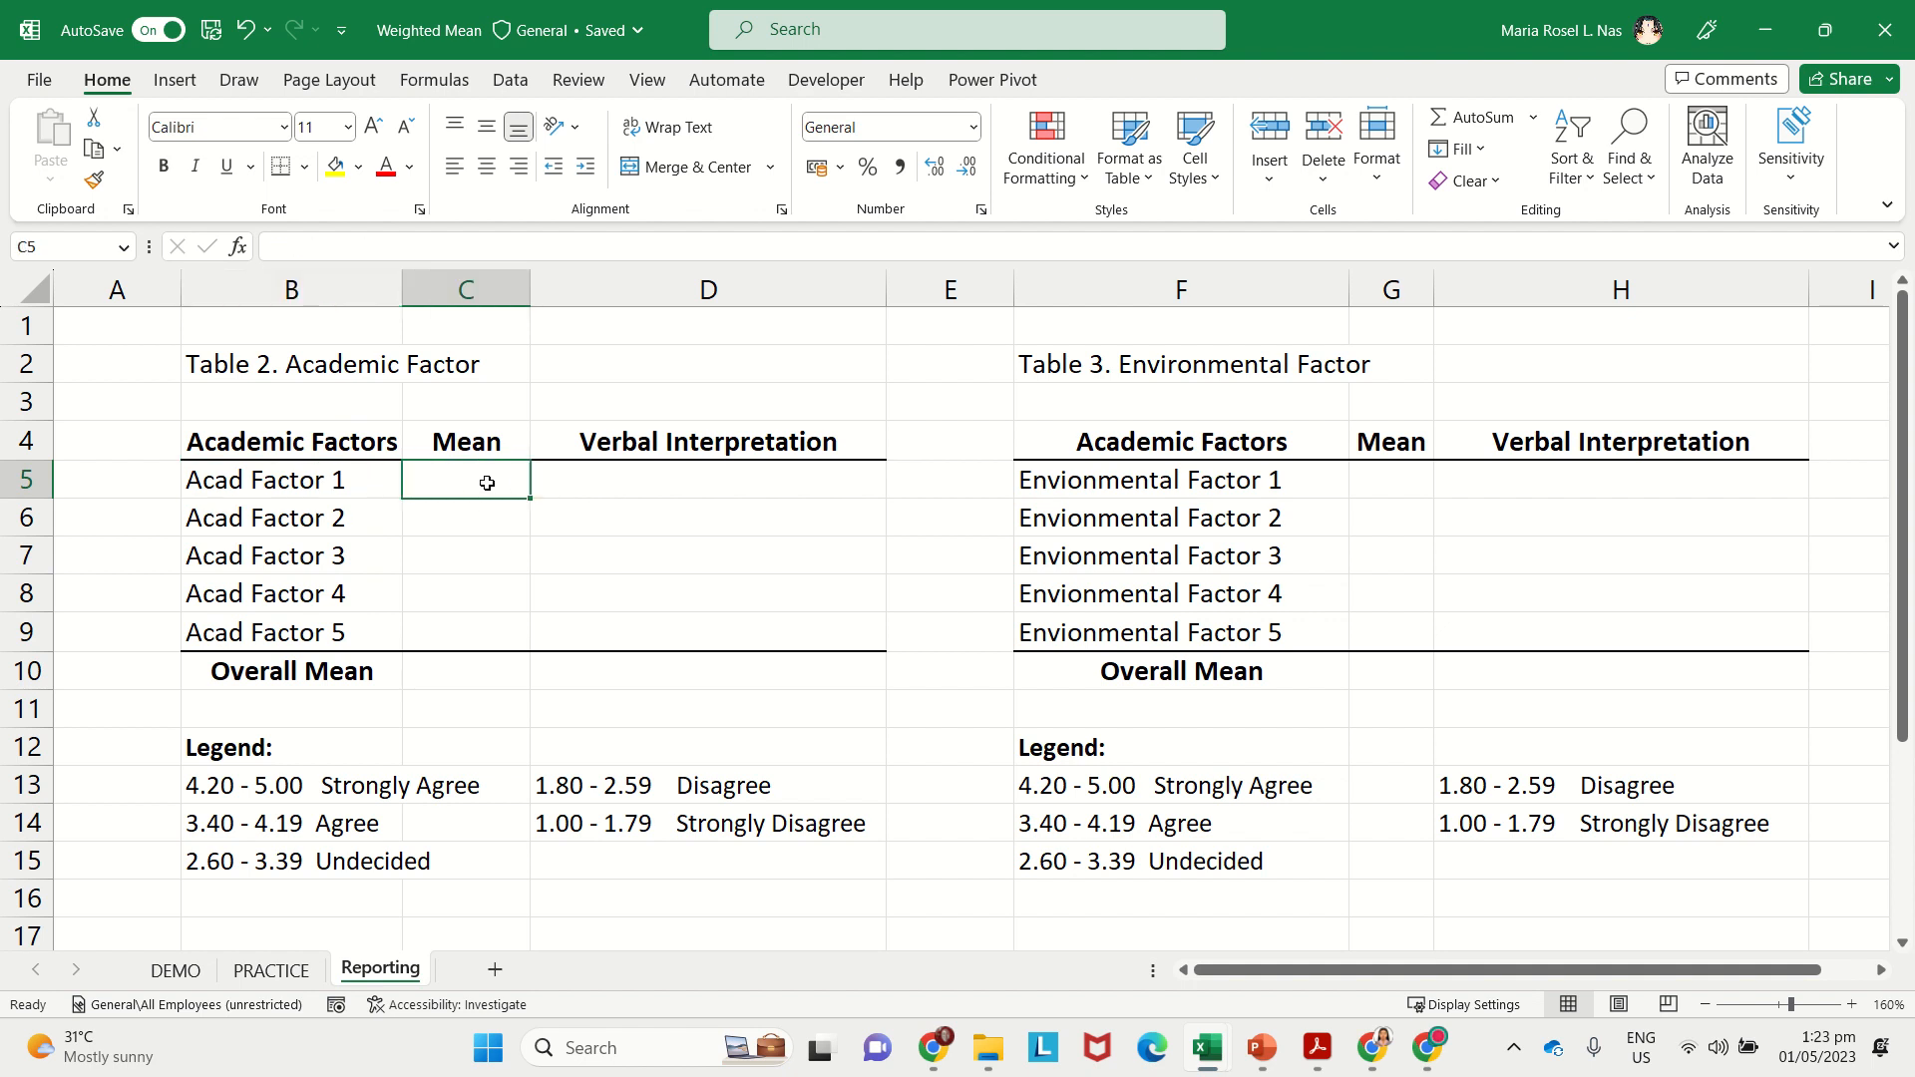
left_click(631, 483)
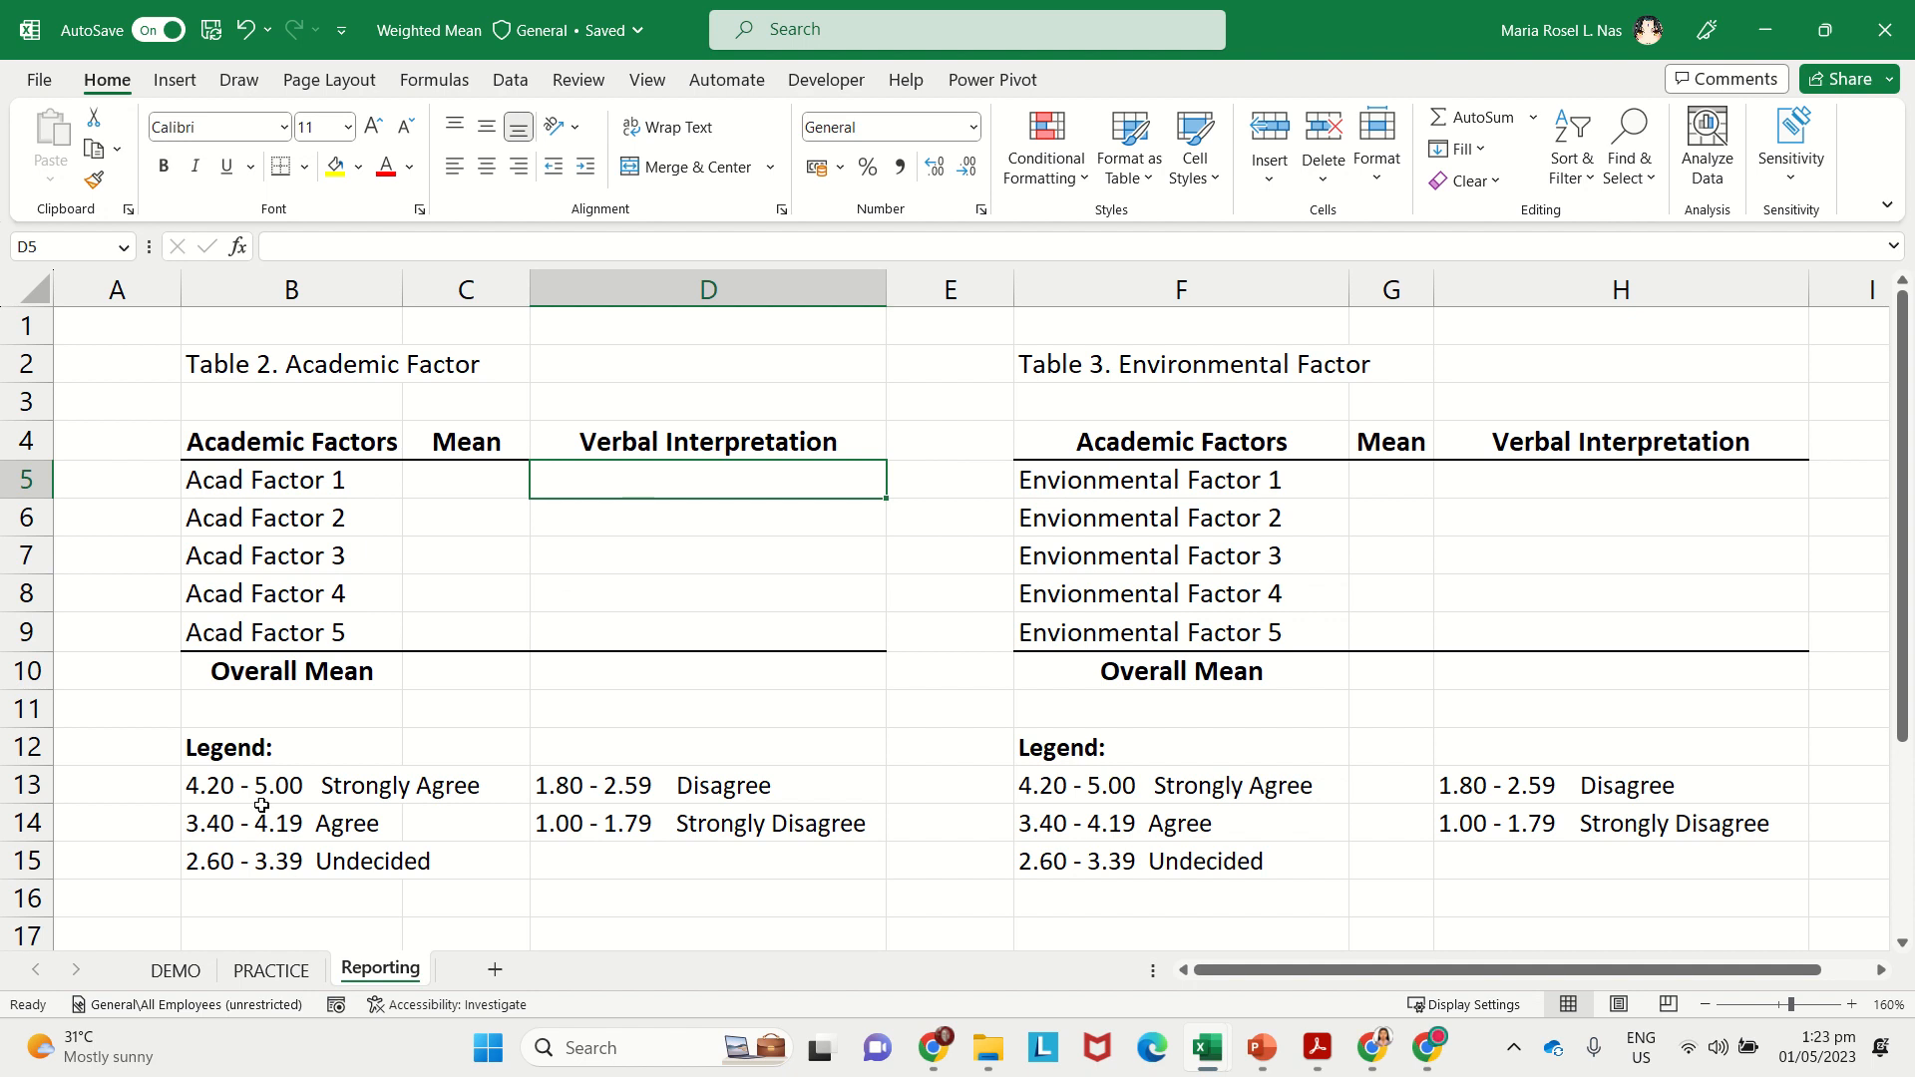
Step: Review the legend's mean ranges and their verbal interpretations below the Academic Factor table, from Strongly Disagree up to Strongly Agree
left_click_drag(242, 795, 671, 854)
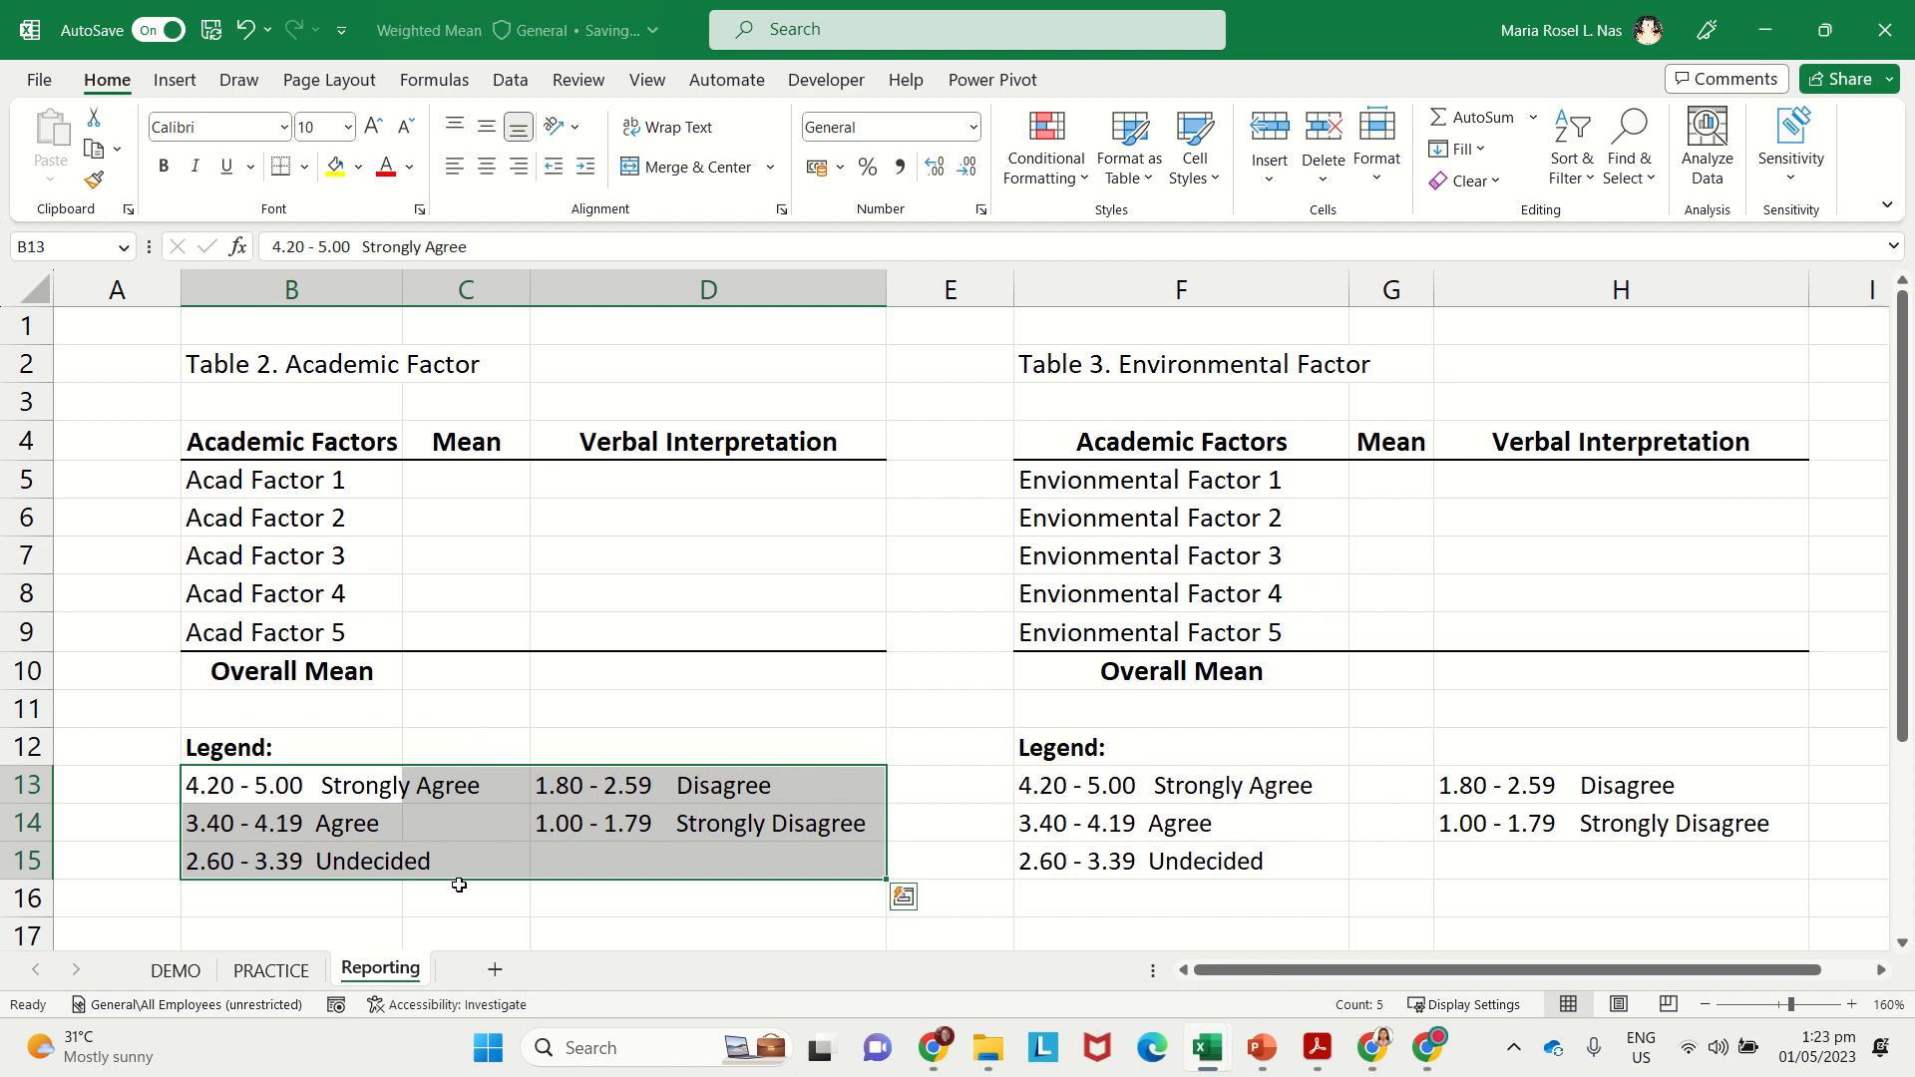
left_click(572, 899)
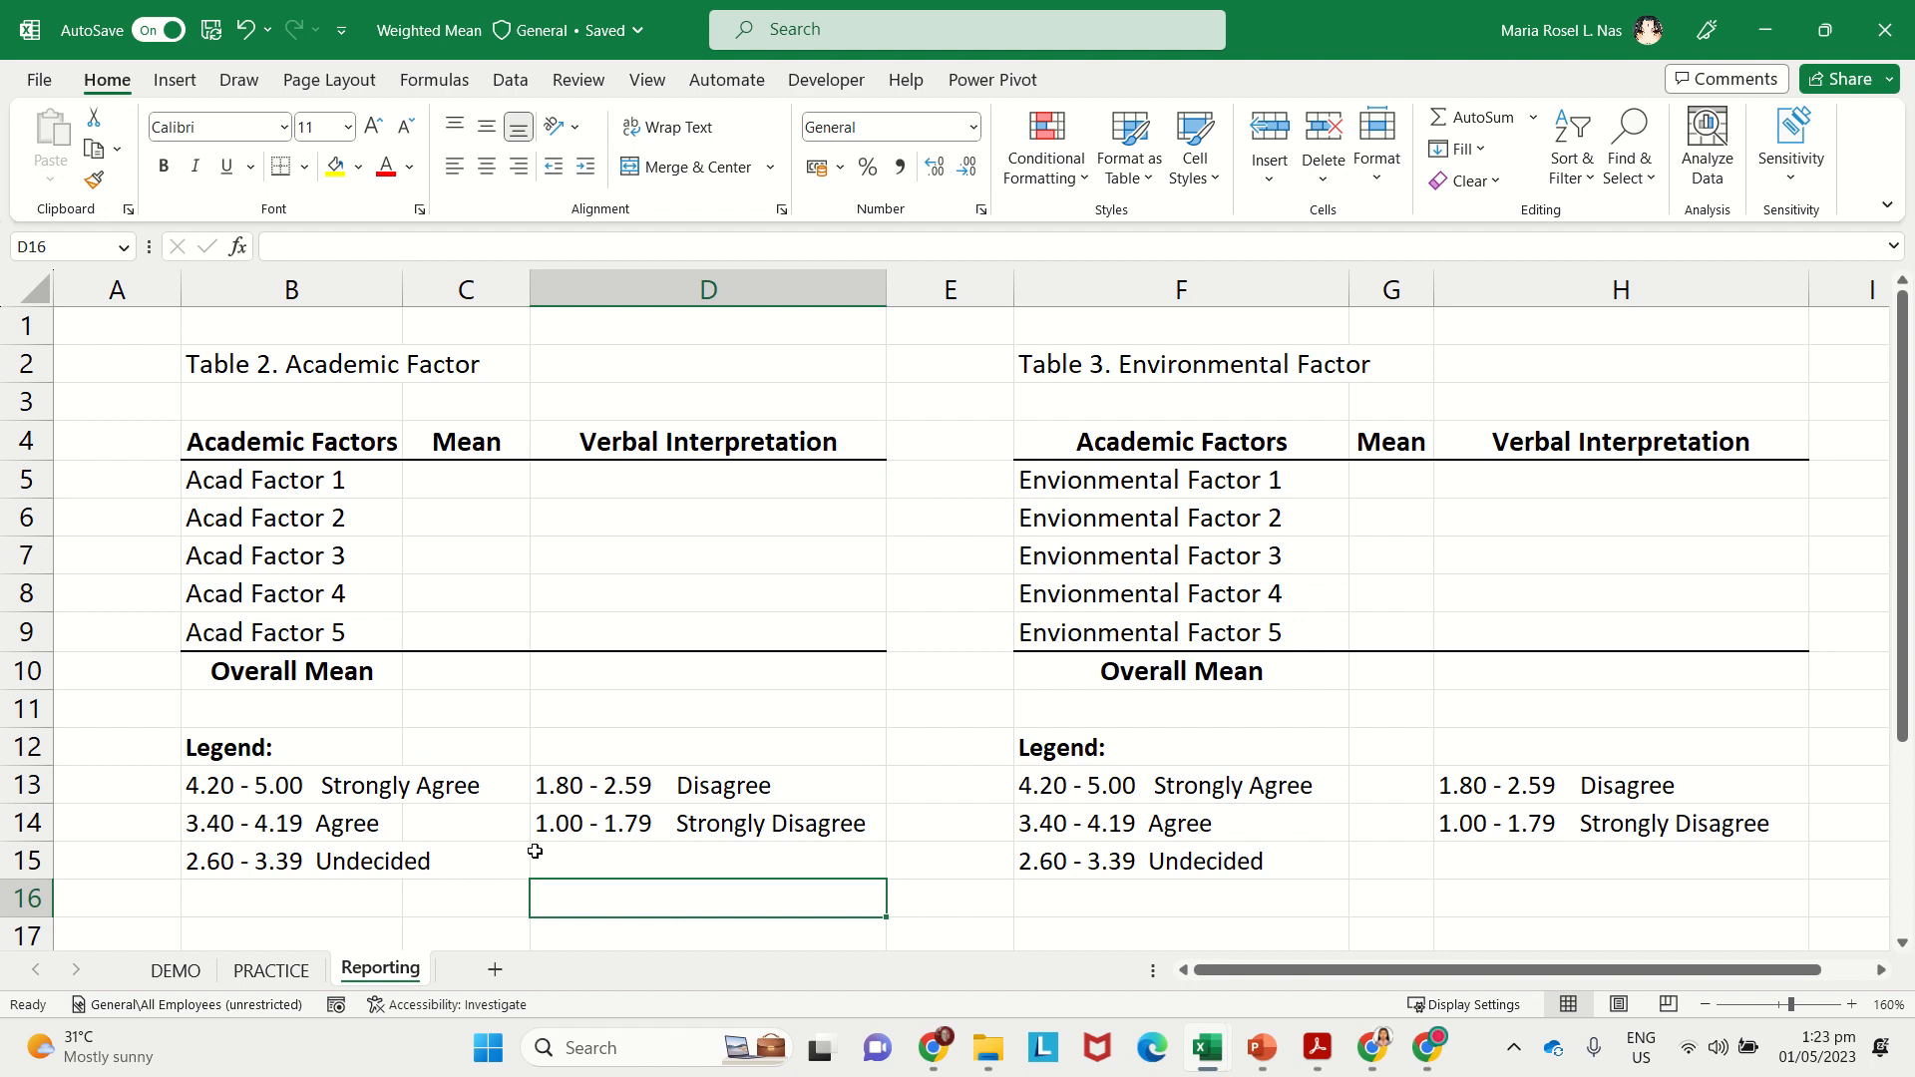
left_click(757, 834)
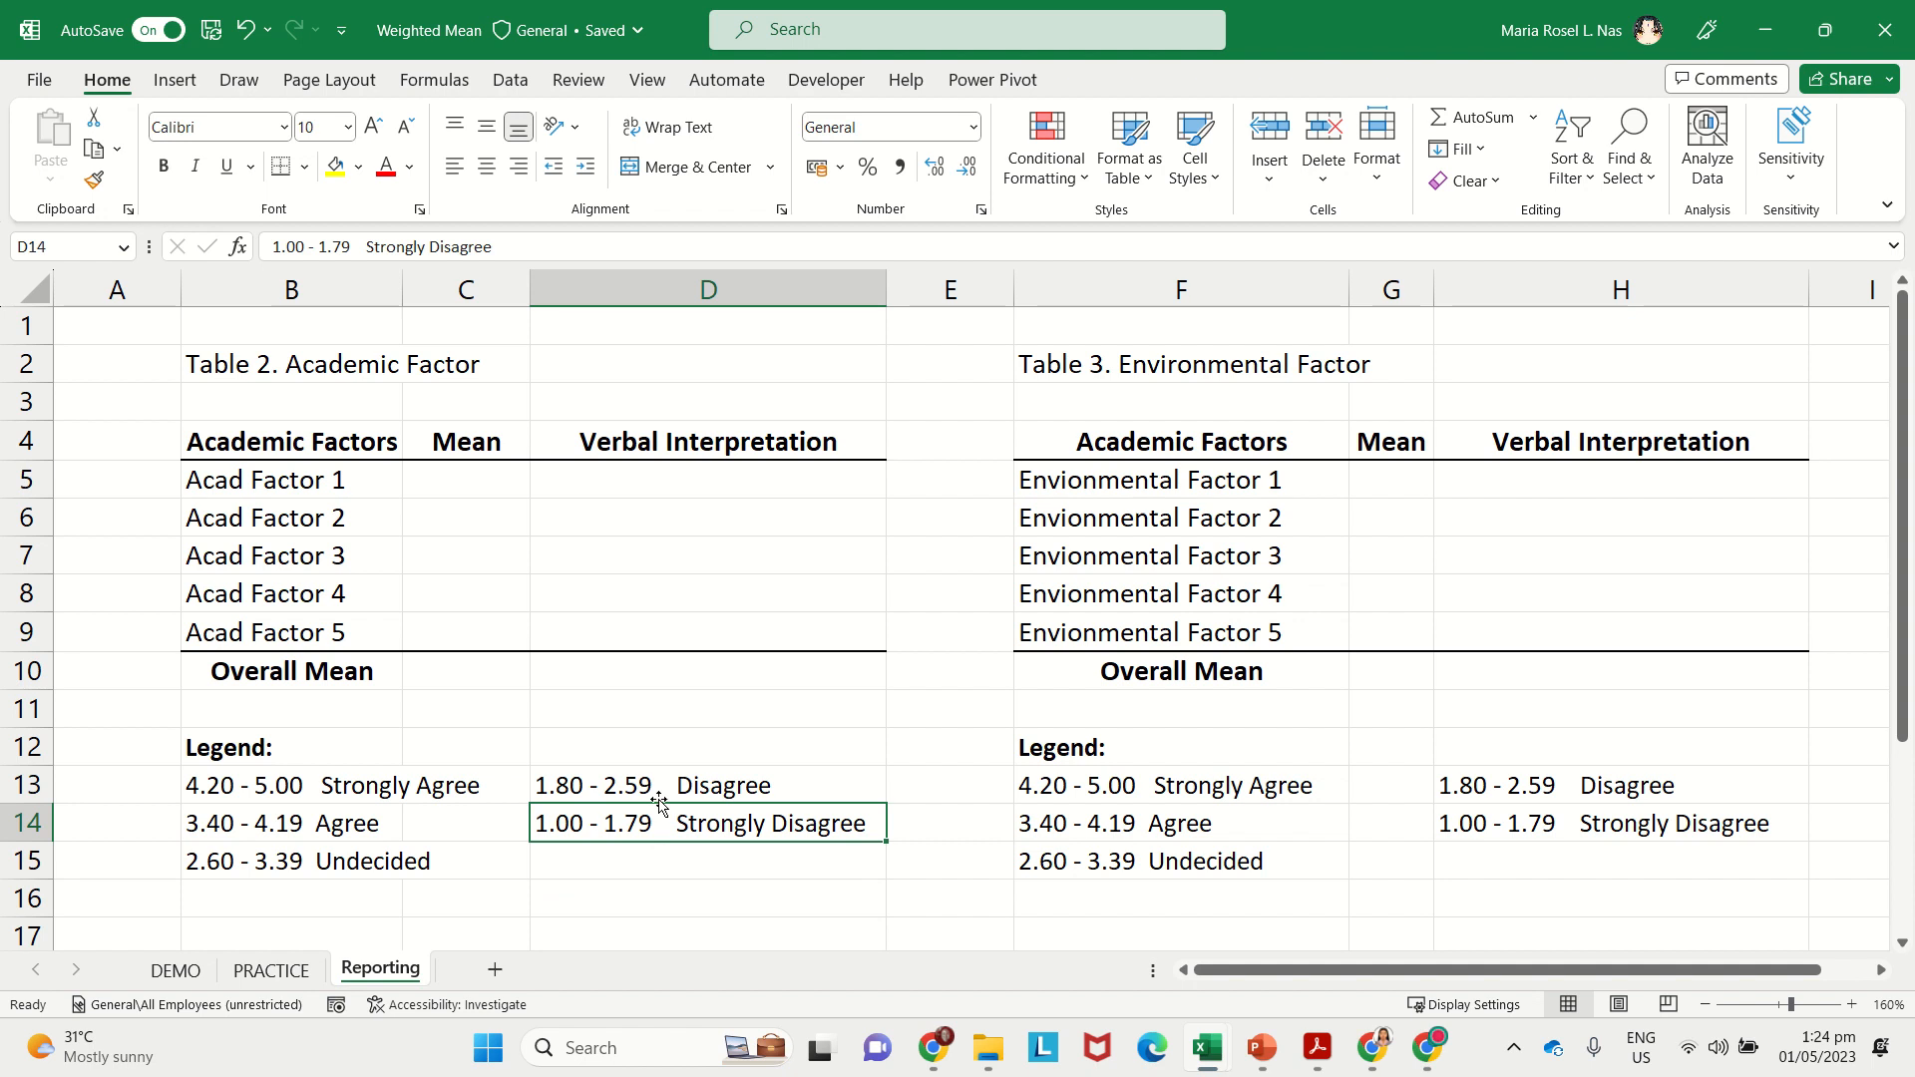
left_click(750, 794)
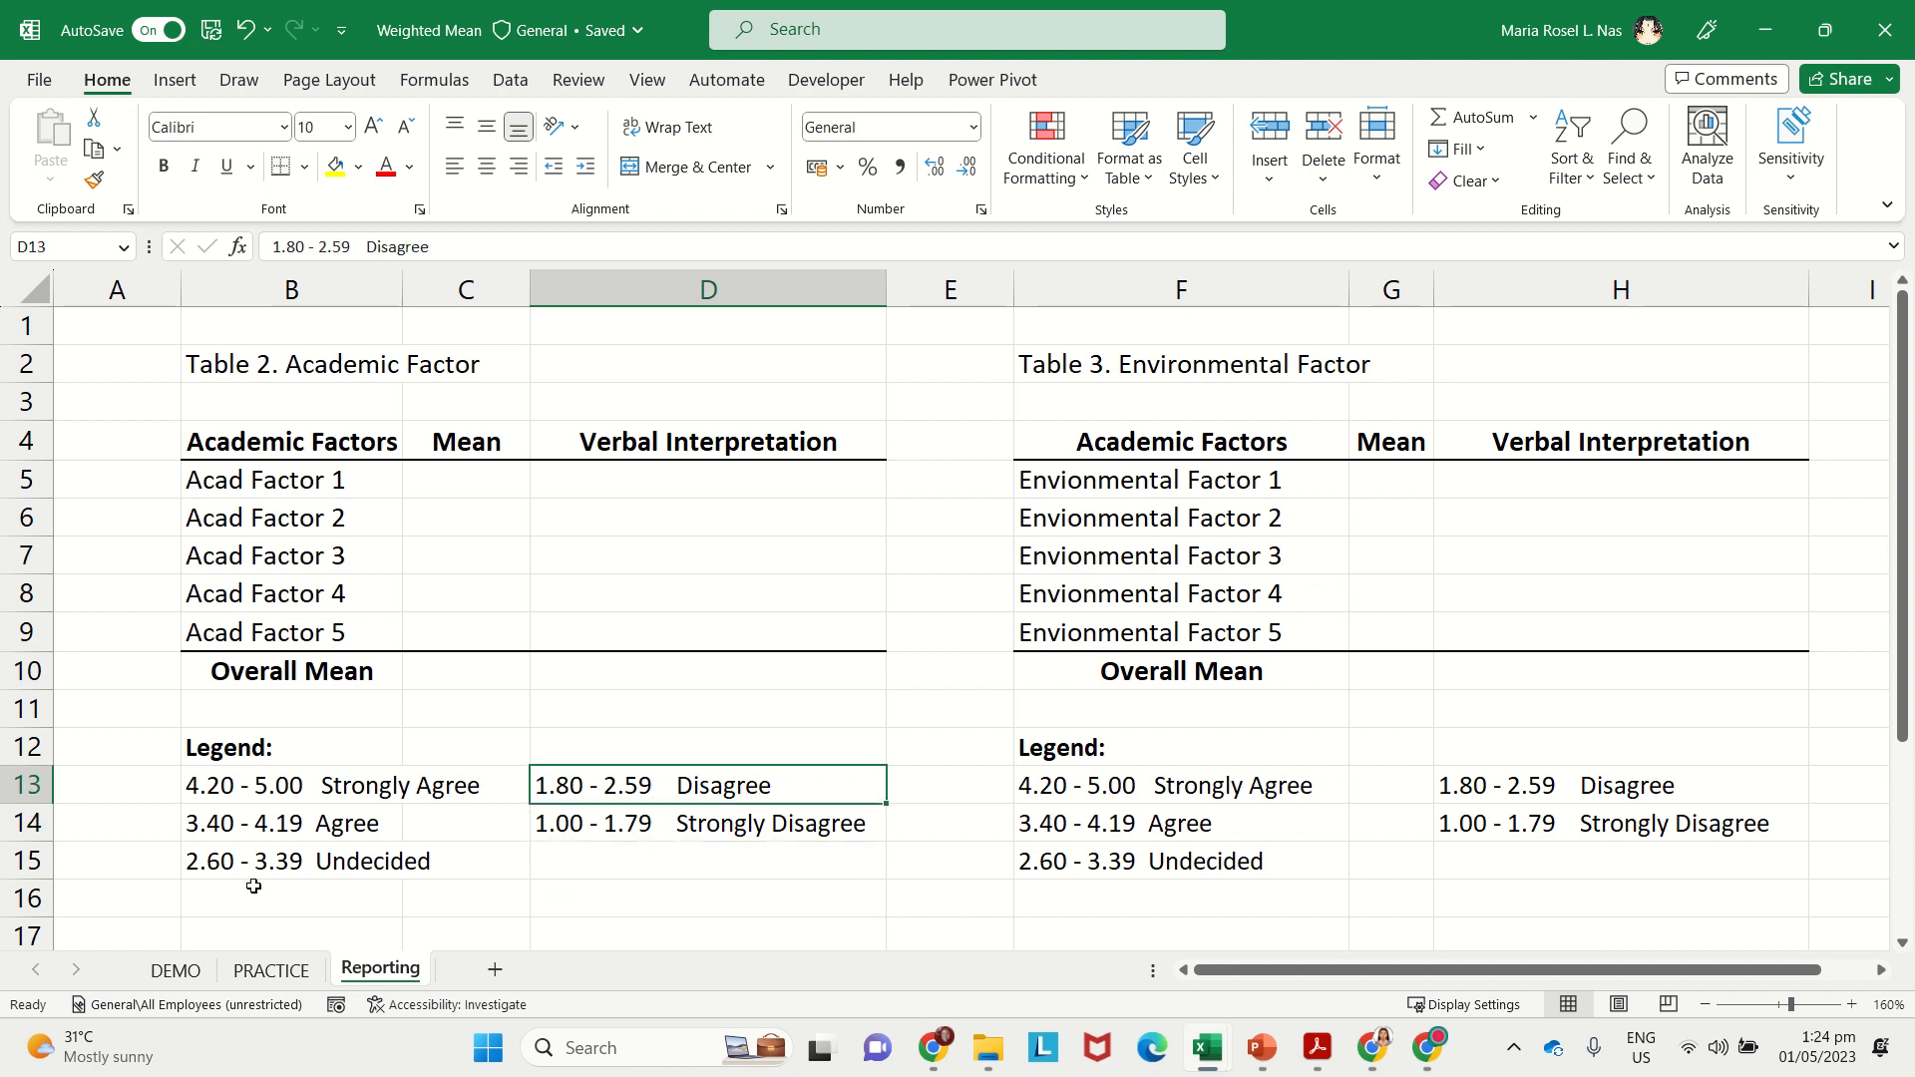
left_click(326, 864)
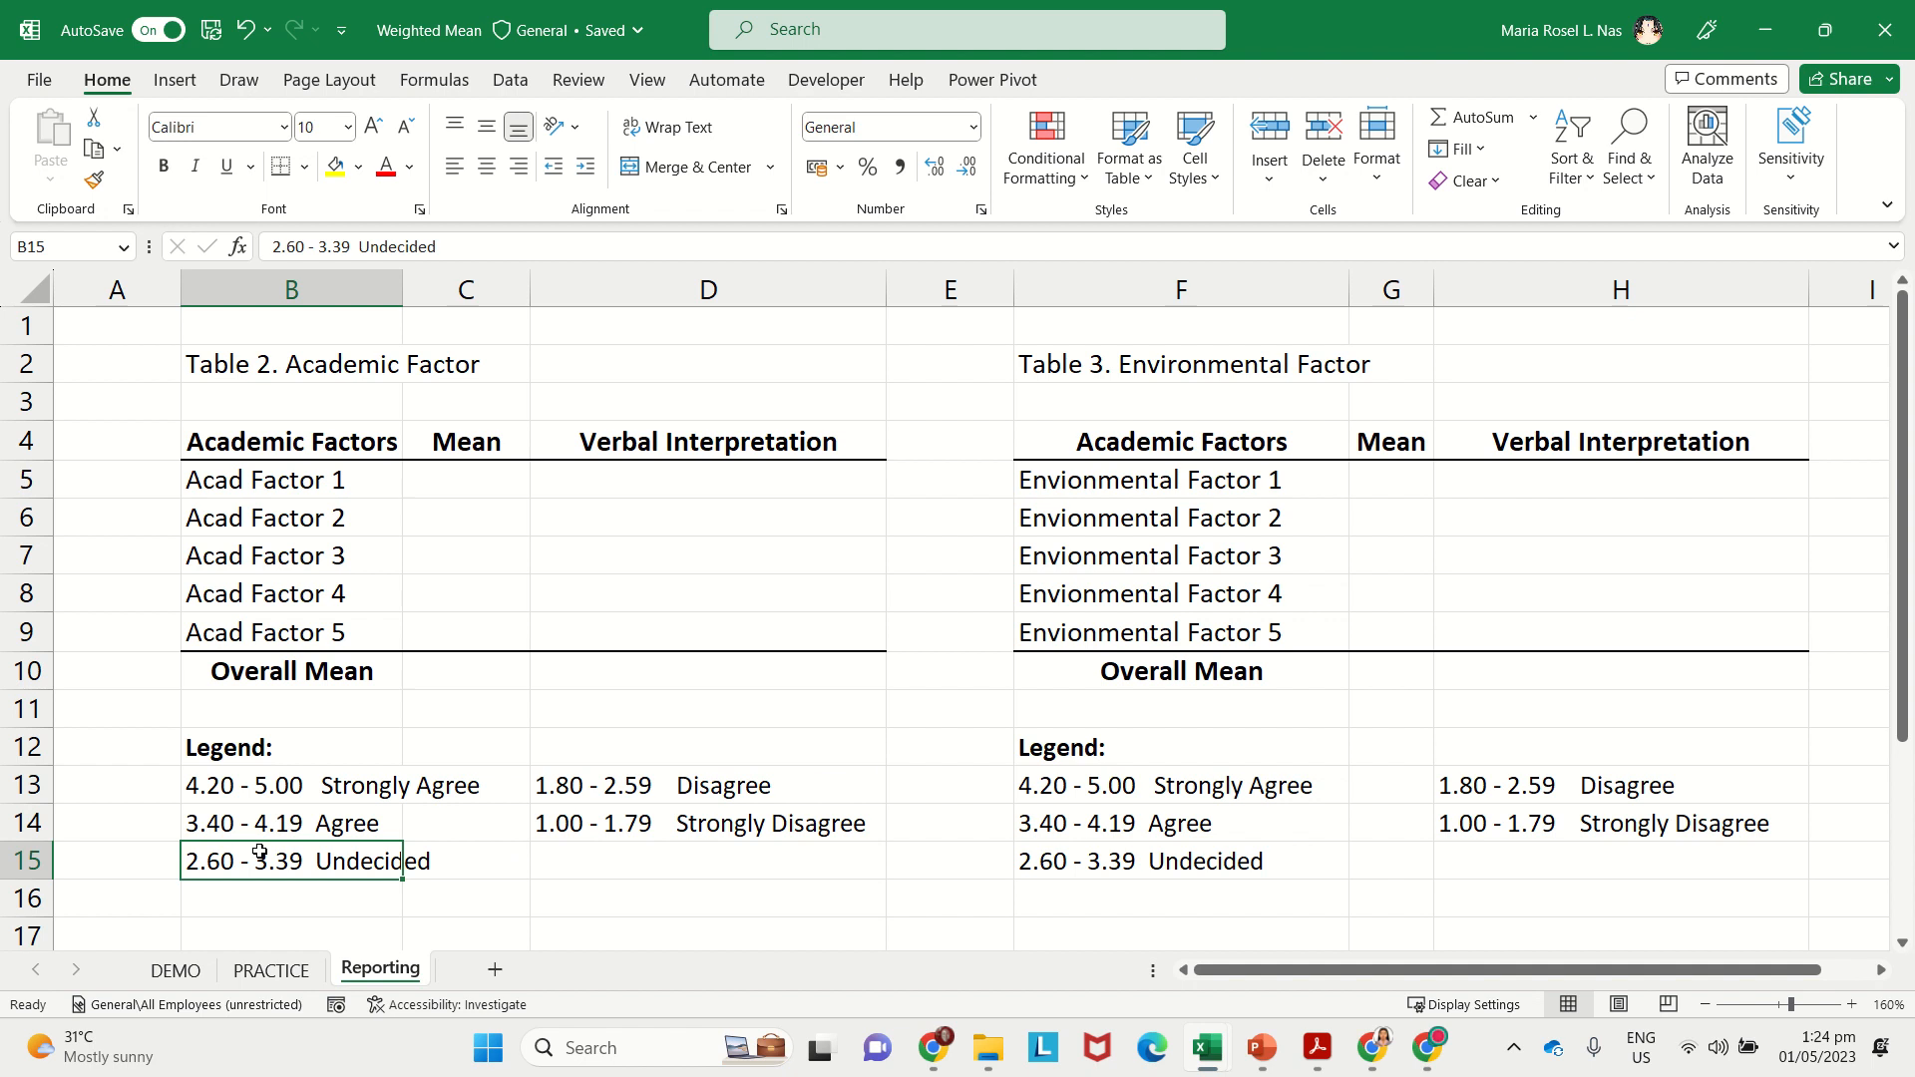
left_click(264, 813)
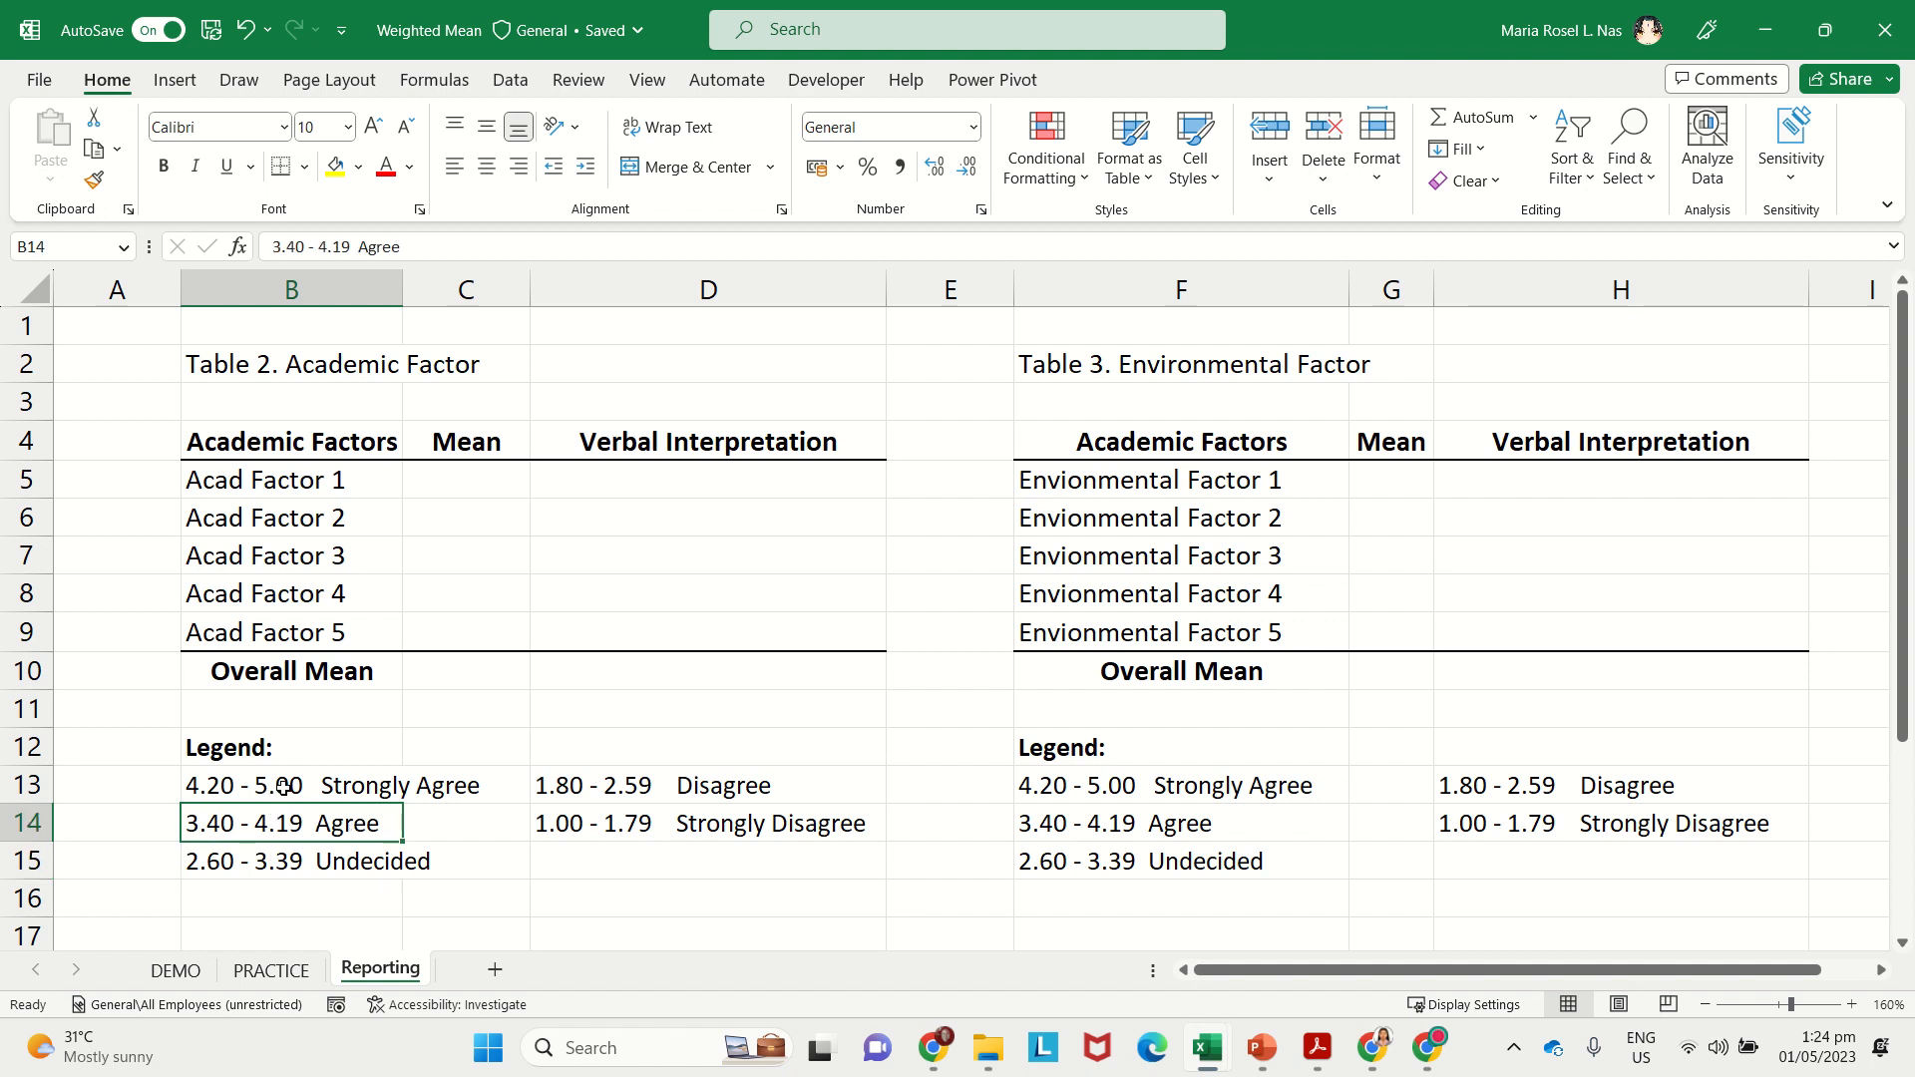
left_click(268, 796)
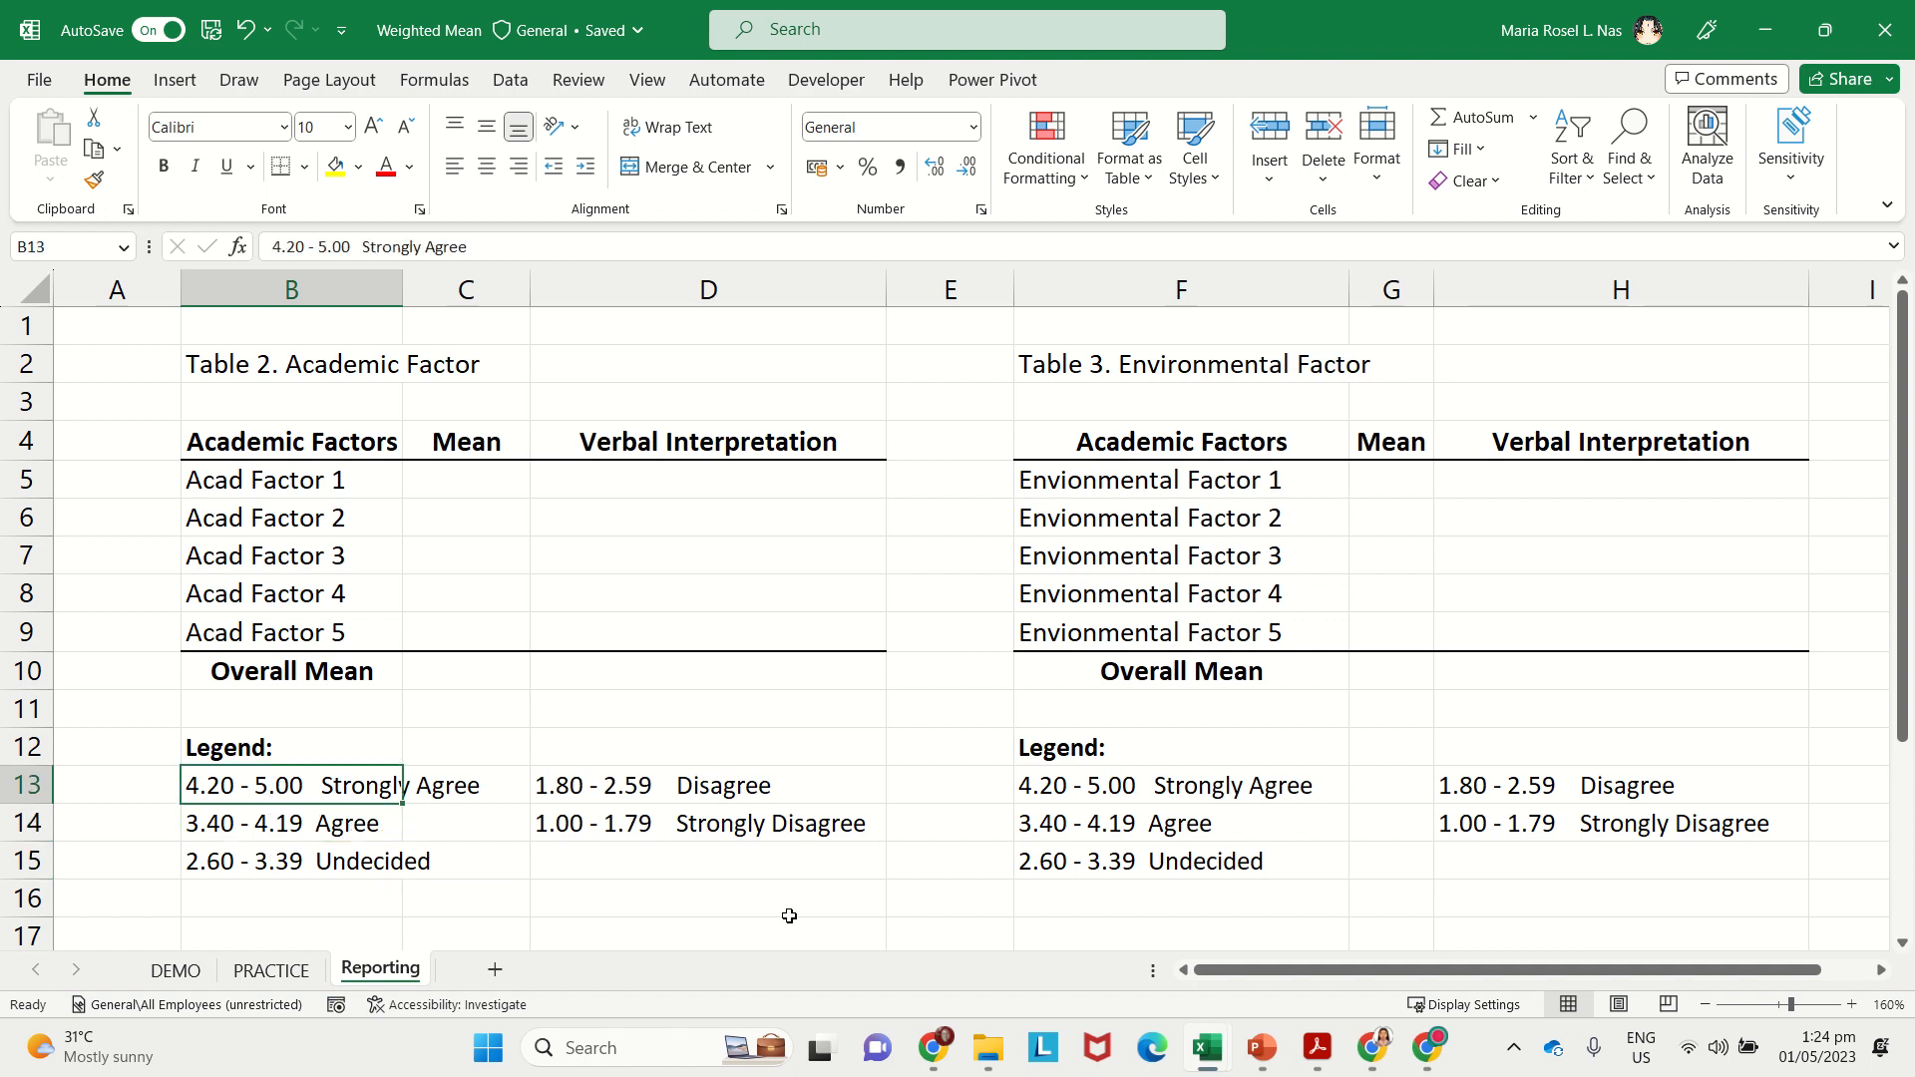
Step: Copy the academic factor means together with their overall mean, cells C56:H56, from the DEMO sheet
left_click(159, 972)
scroll(429, 743, "up", 3)
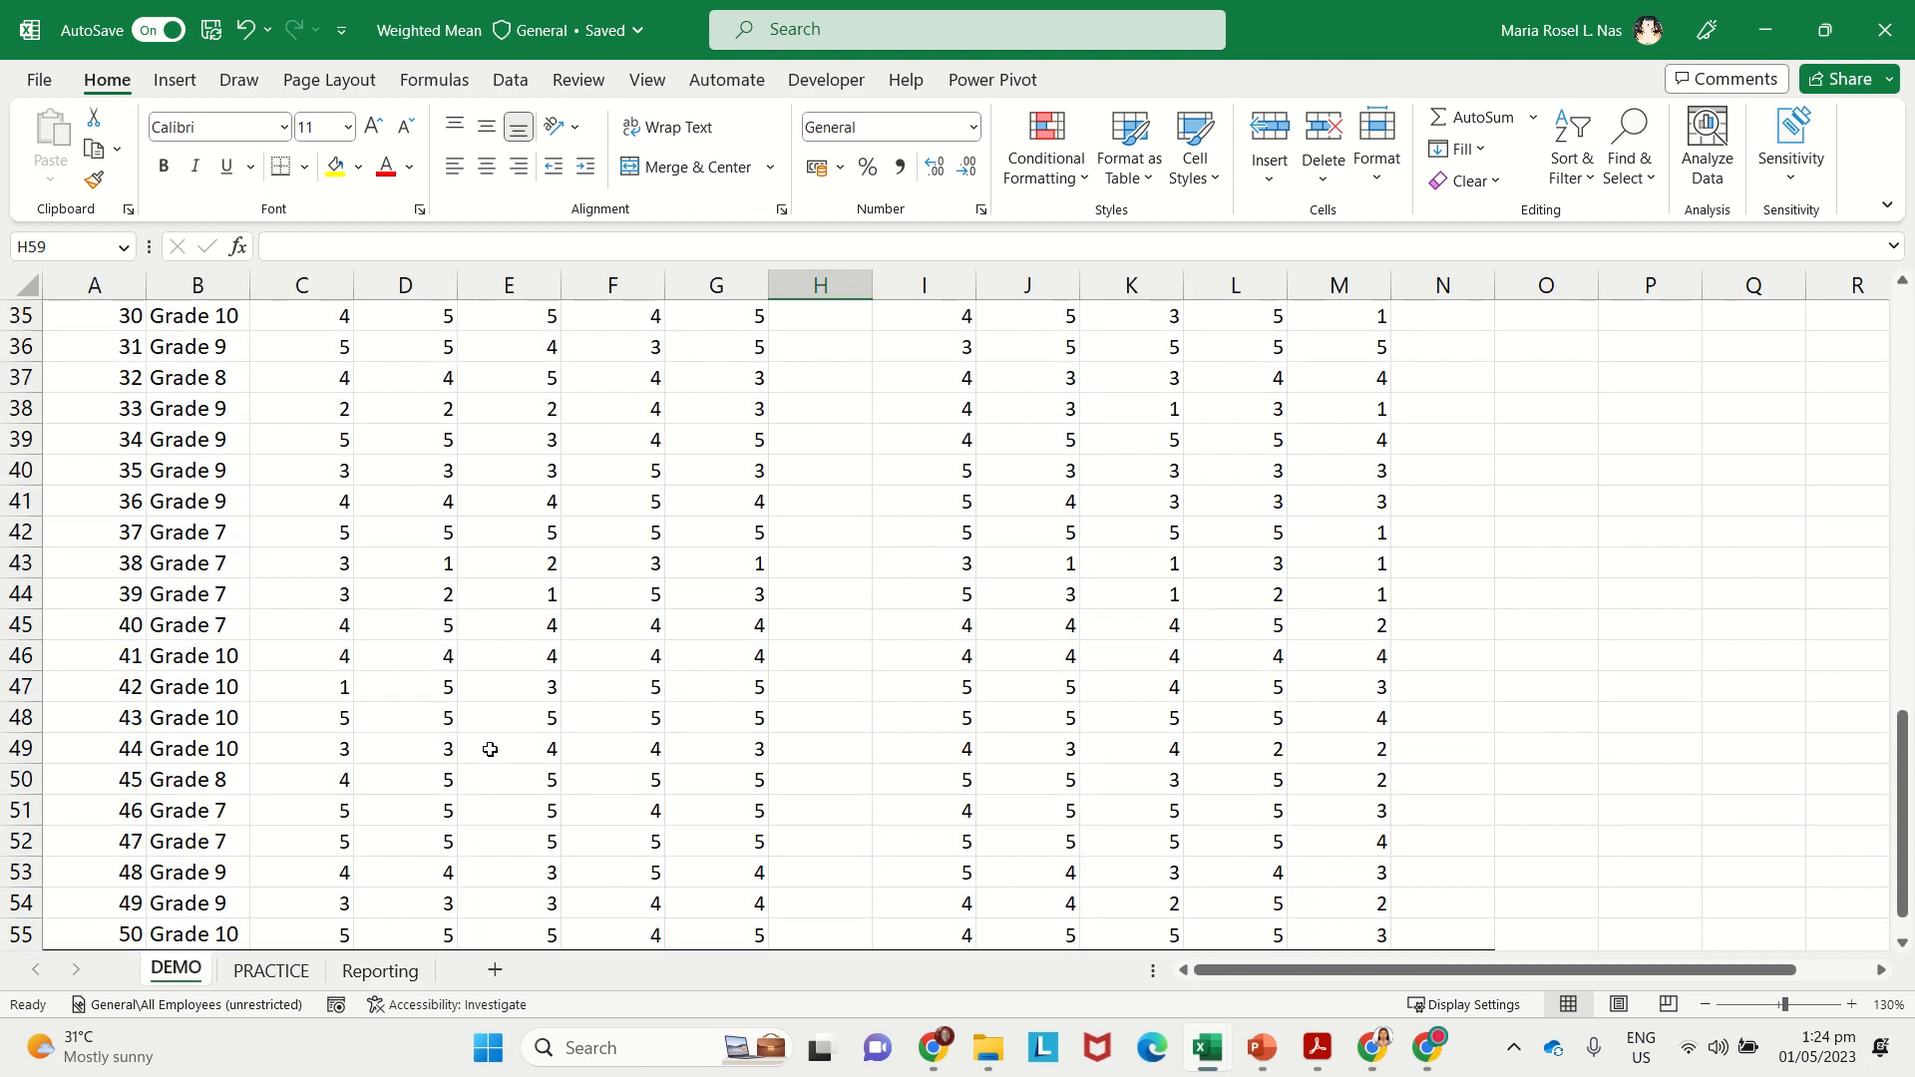
scroll(479, 749, "up", 2)
scroll(489, 749, "down", 5)
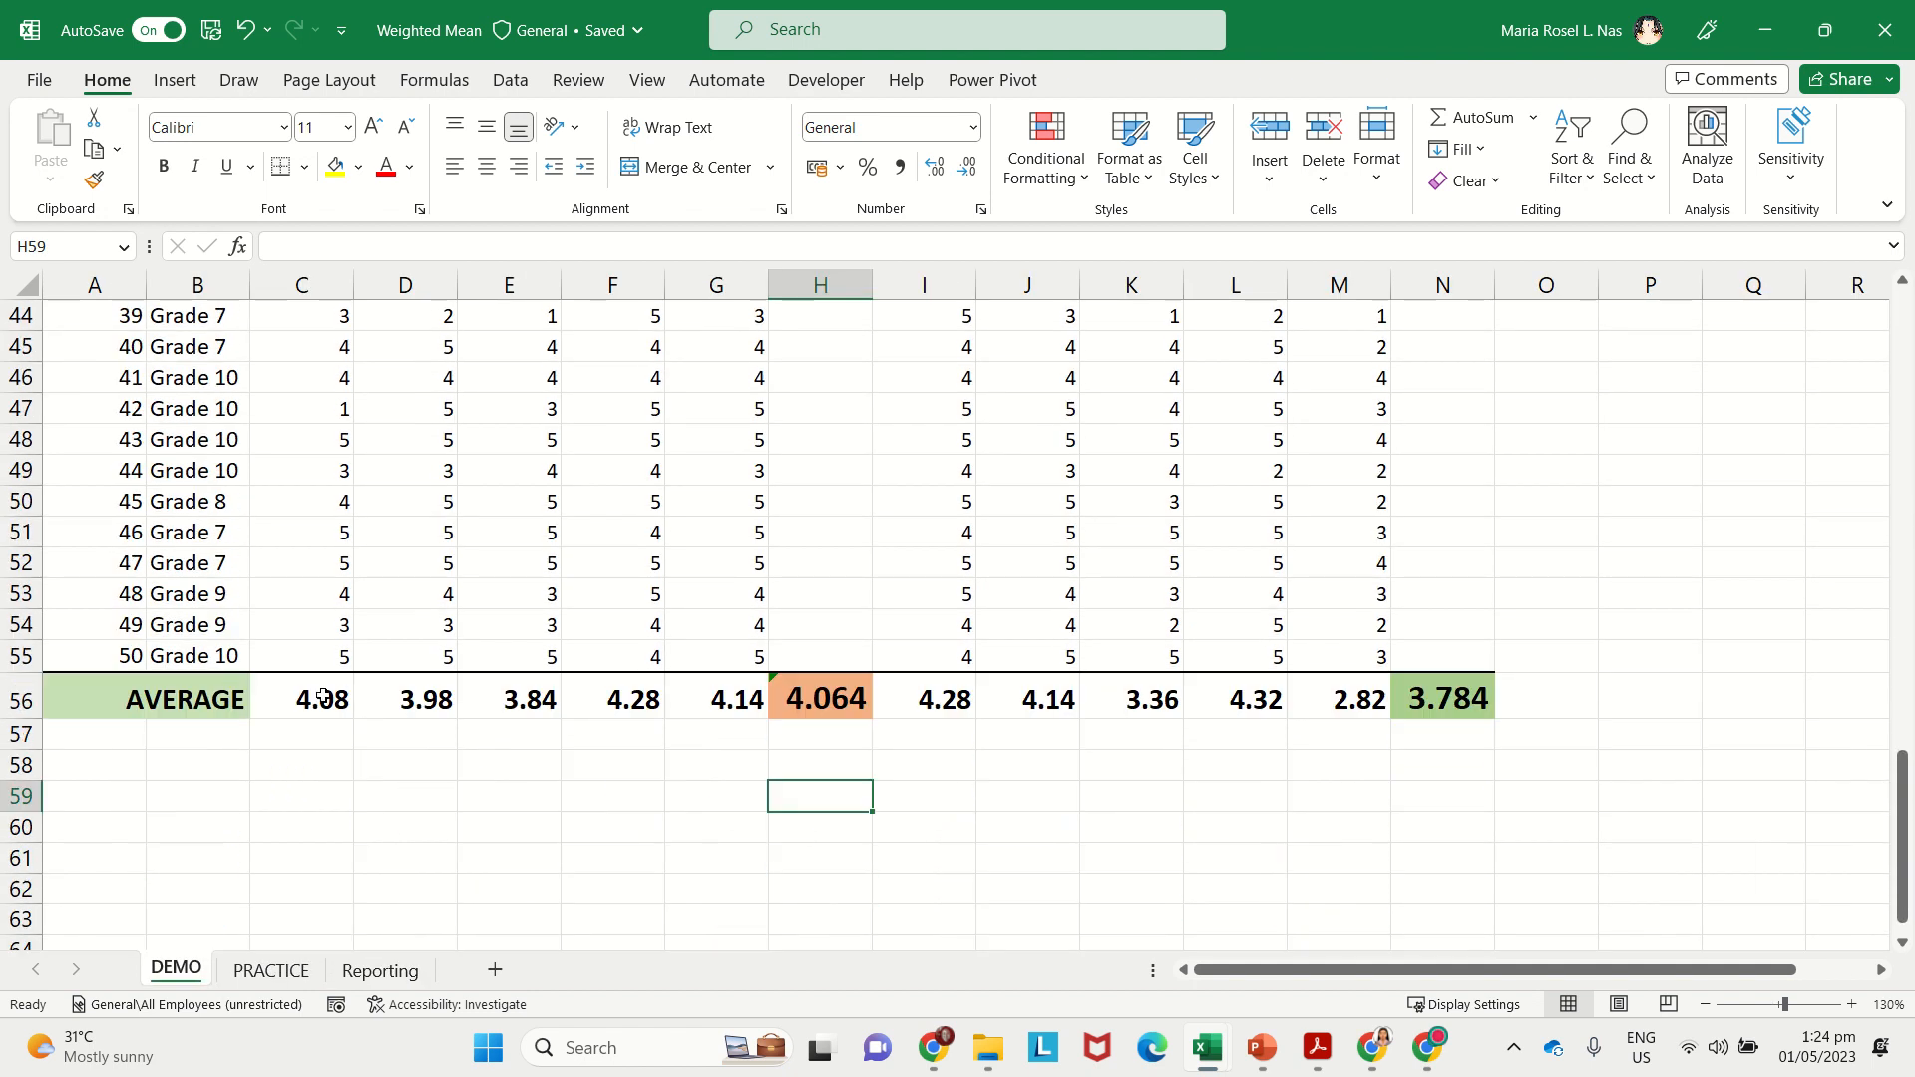
left_click_drag(322, 697, 698, 712)
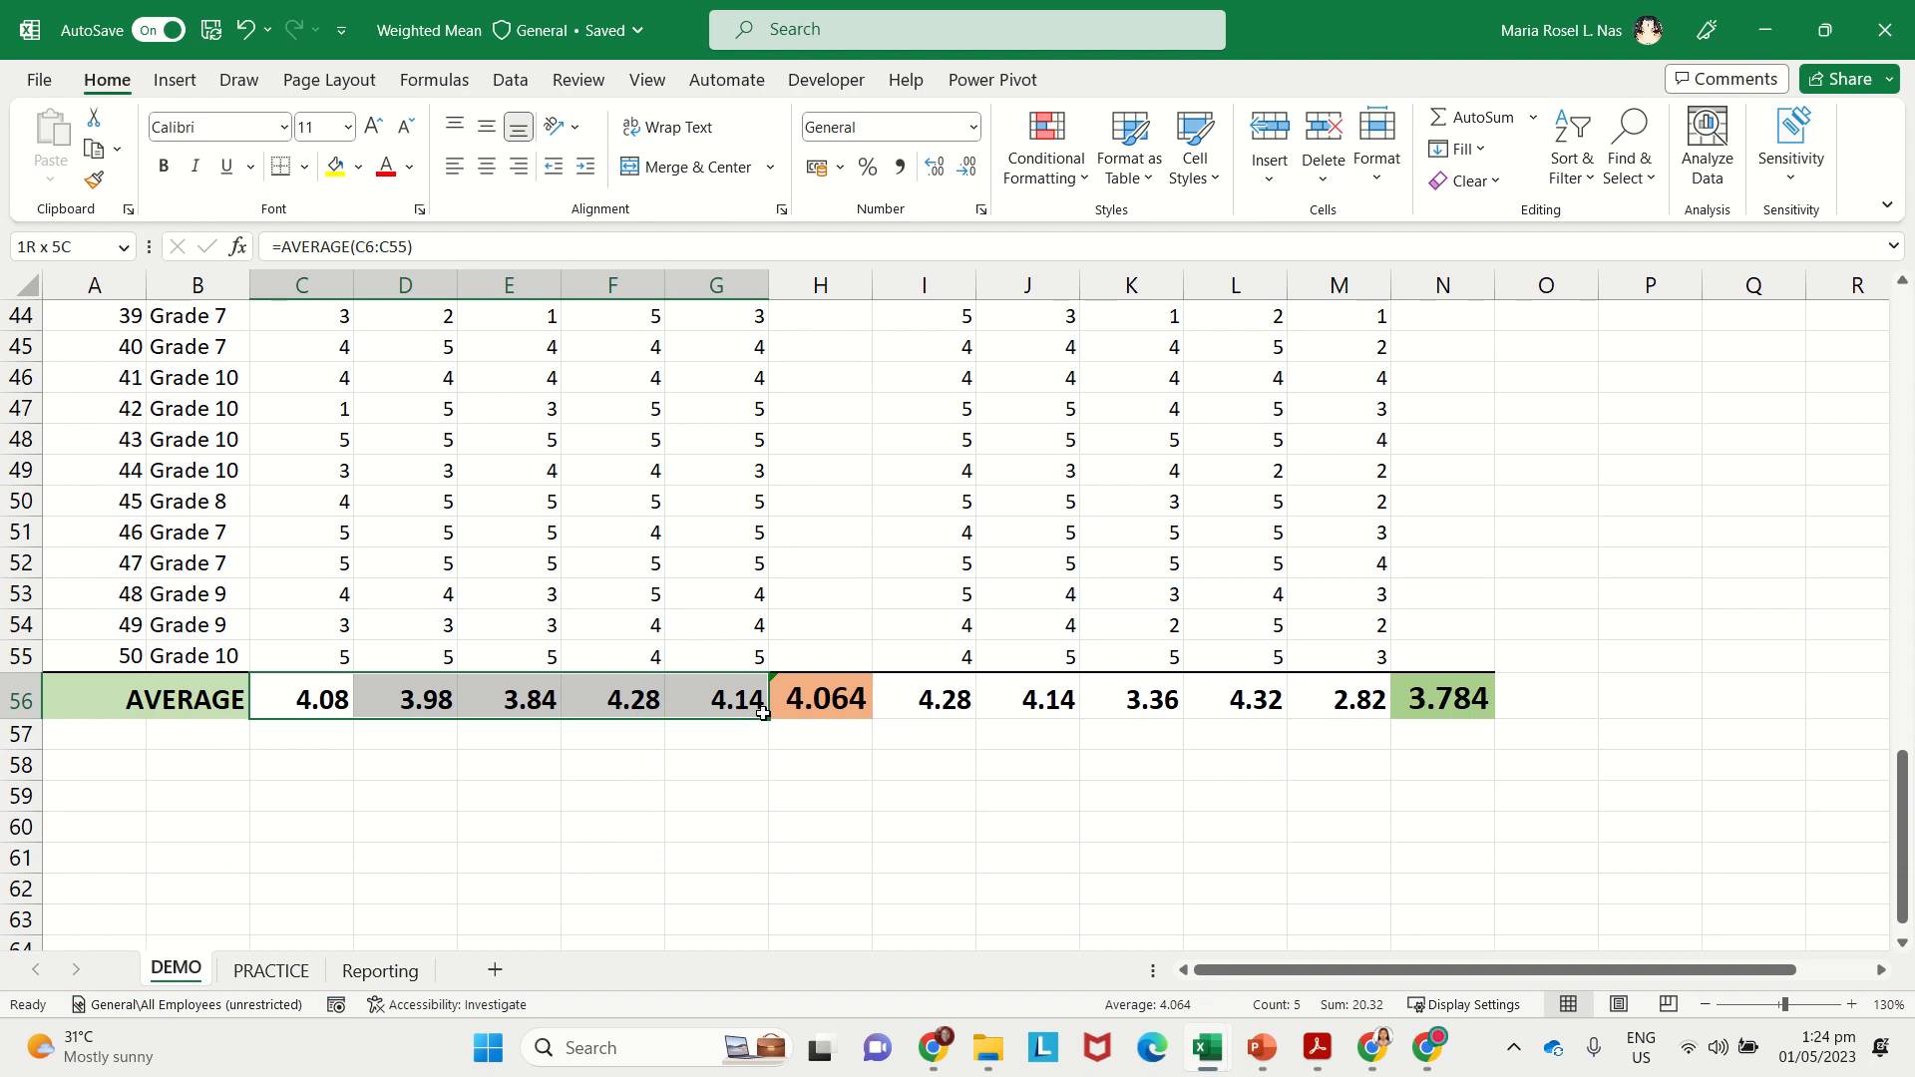
left_click_drag(766, 713, 778, 716)
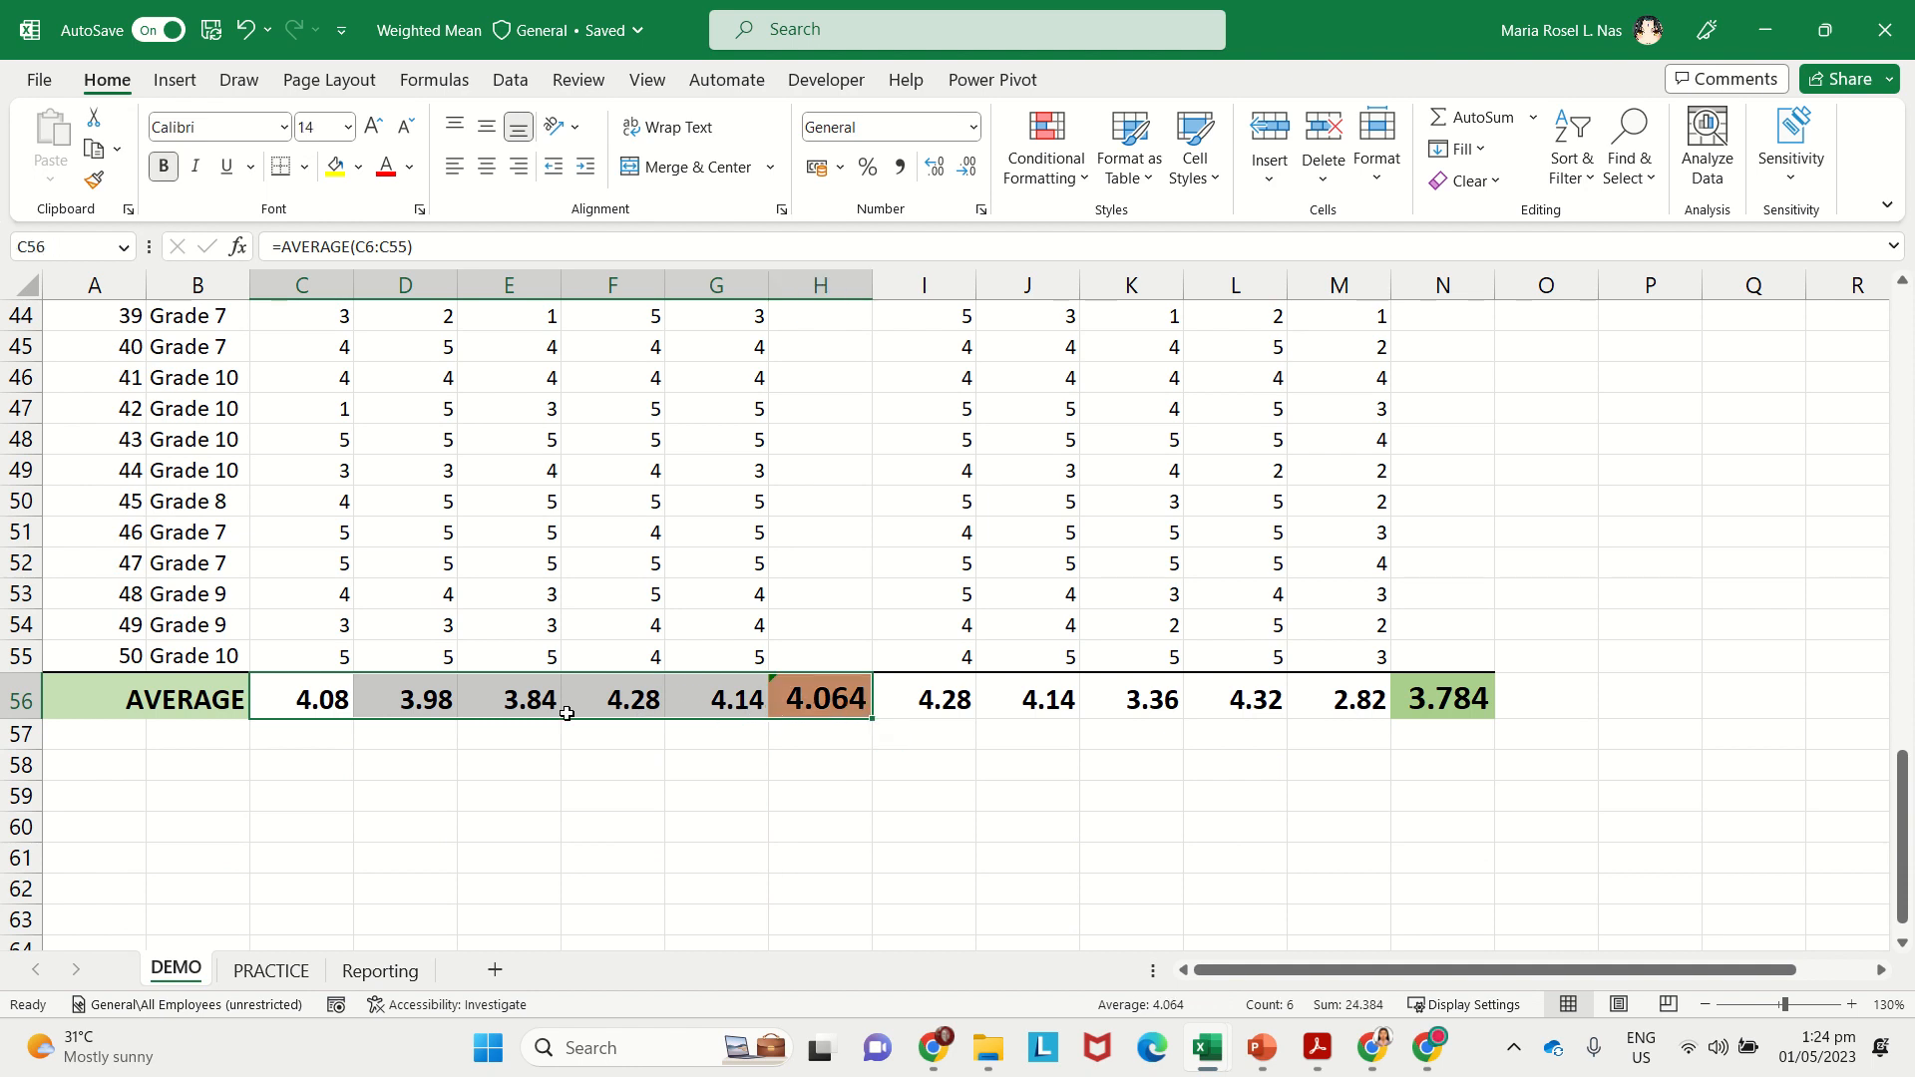
key("ctrl+c")
Step: Paste the copied means as values only into row 19 of the Reporting sheet, starting at D19, and check the first value
scroll(519, 858, "down", 1)
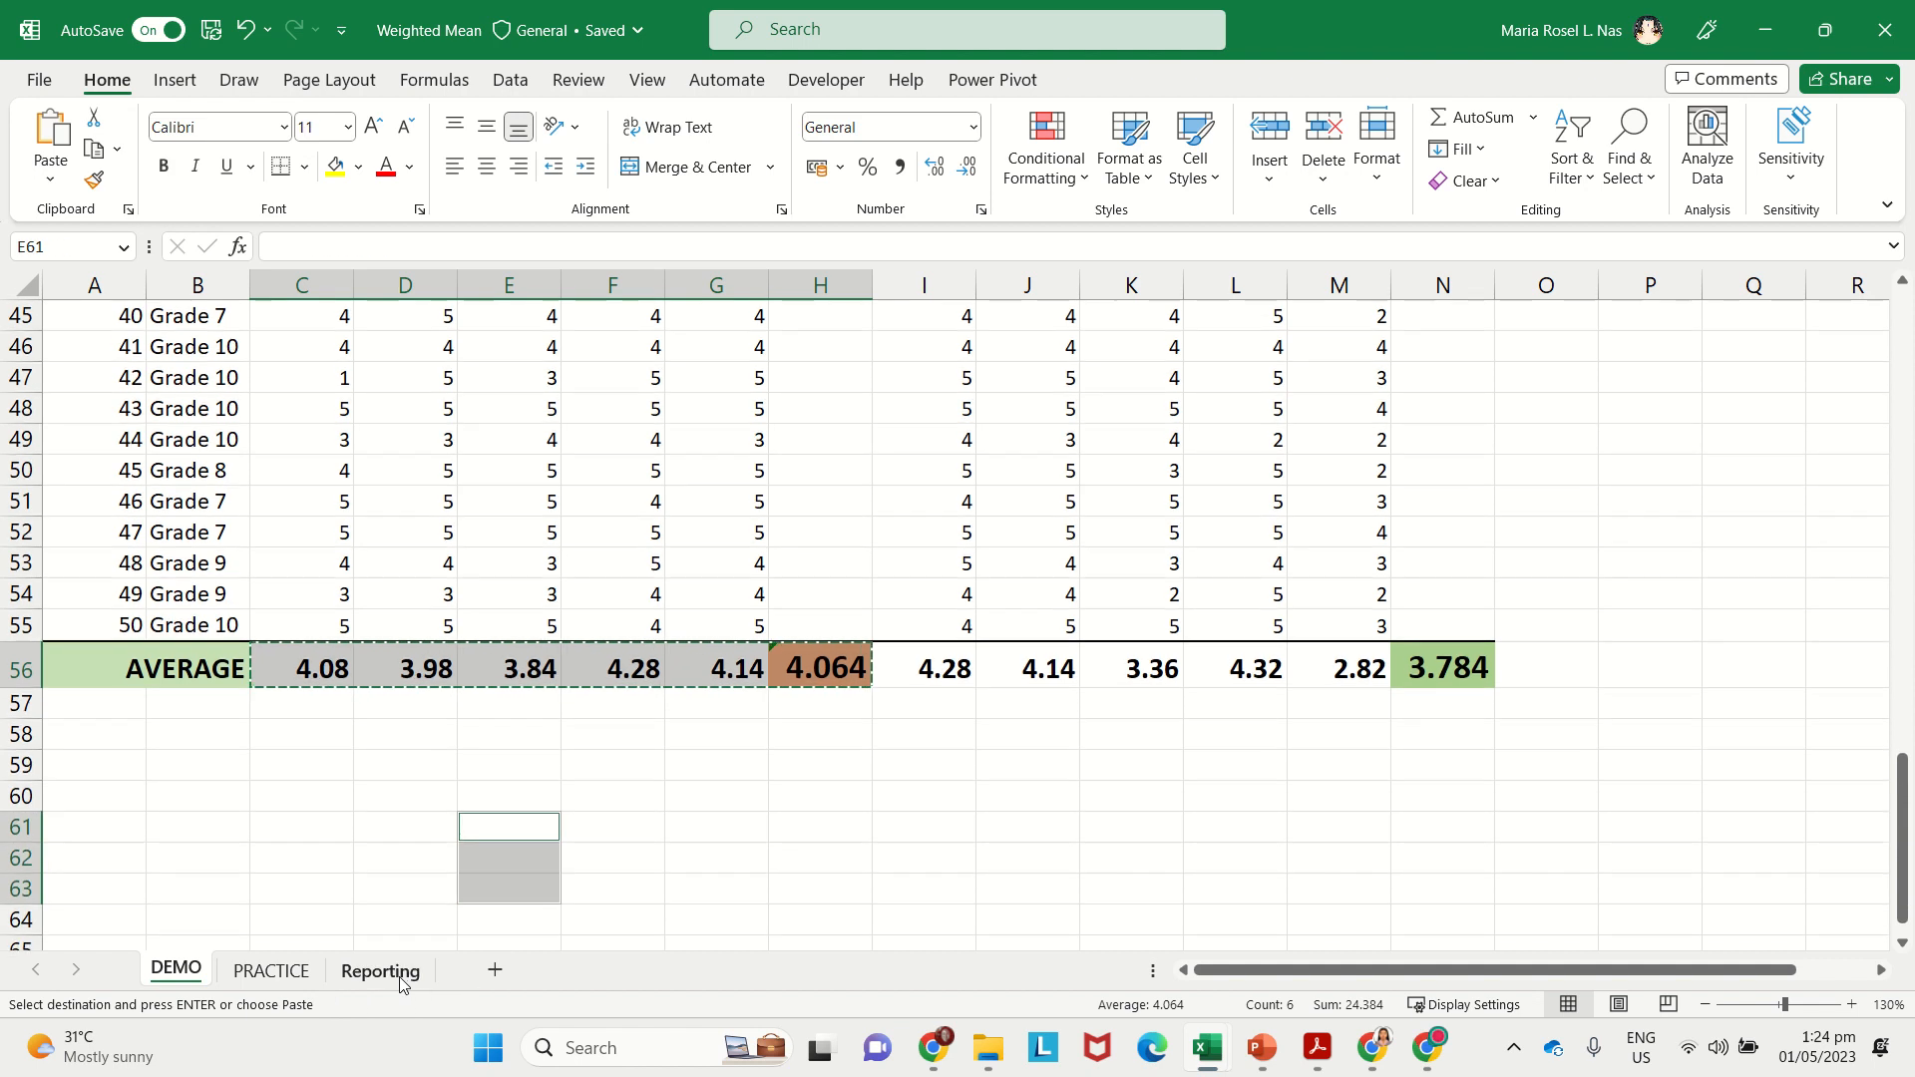
left_click(380, 970)
scroll(589, 798, "down", 5)
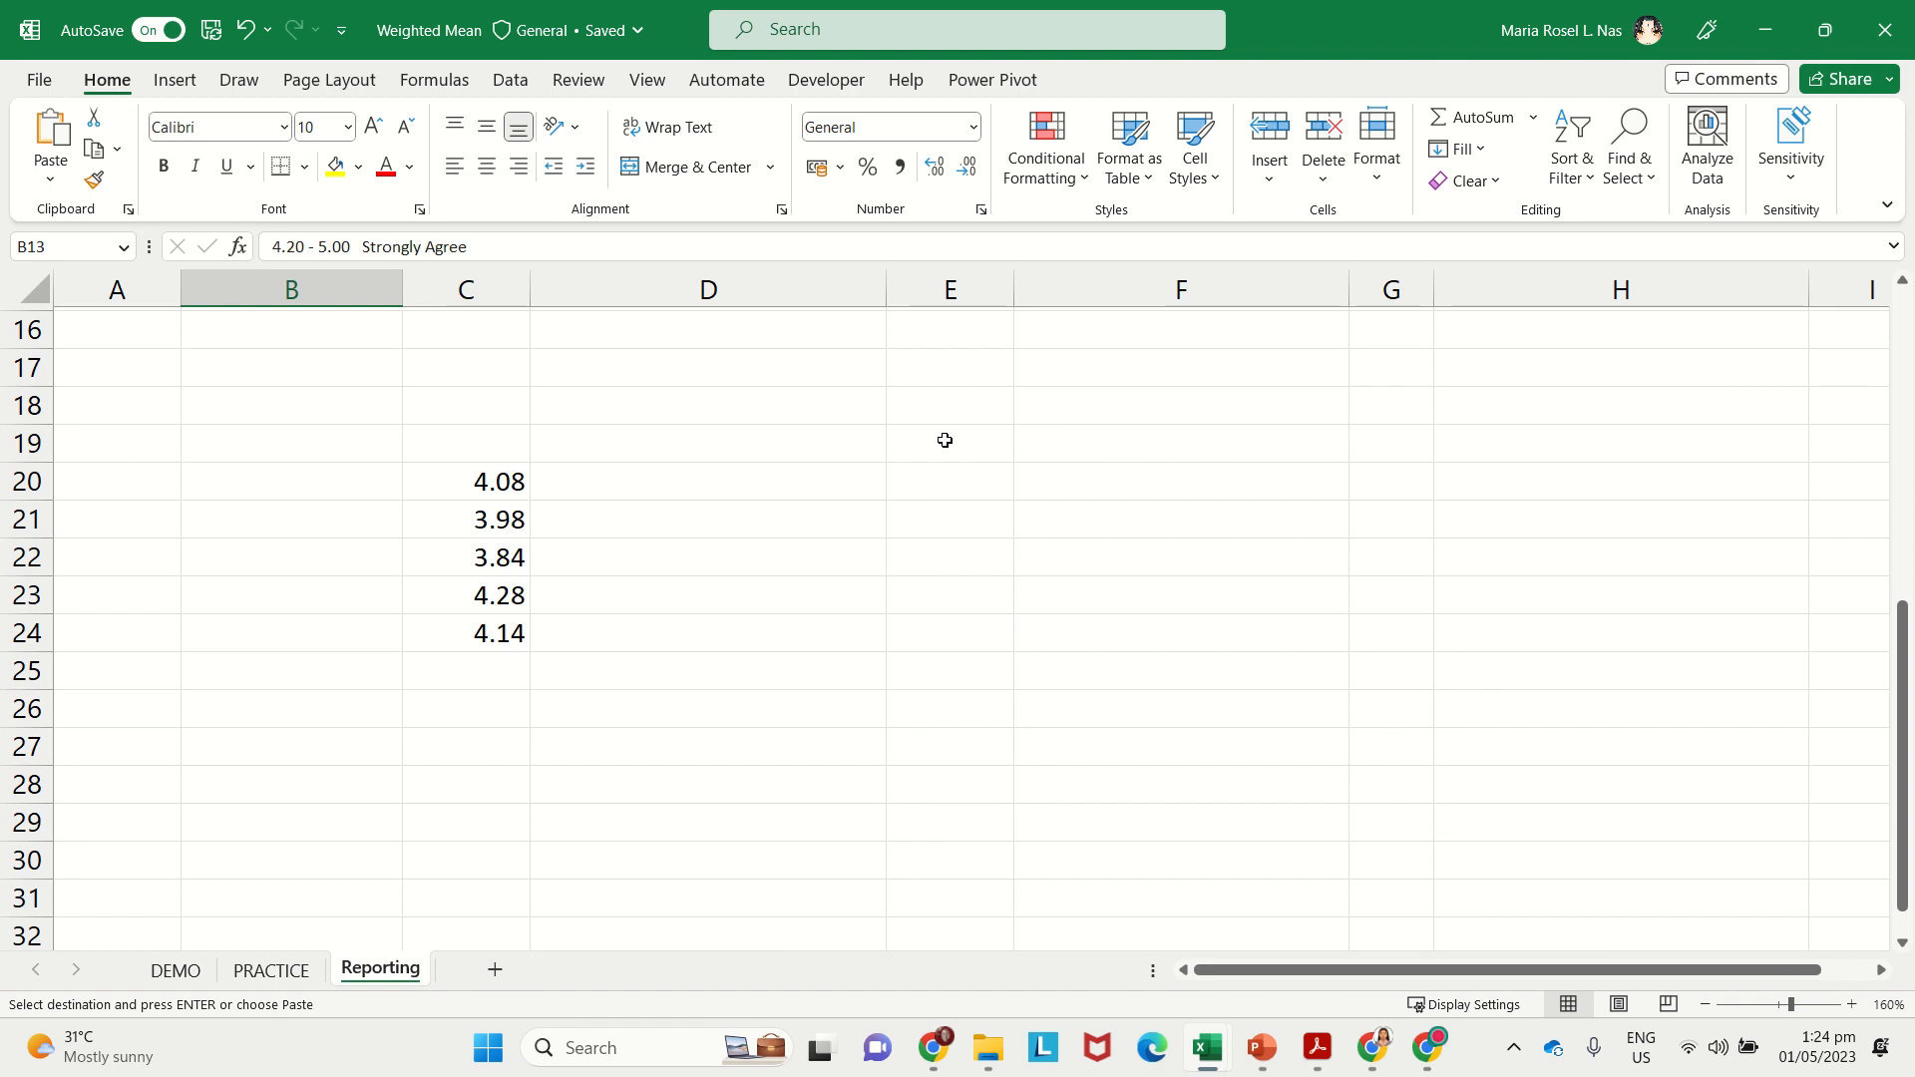
right_click(816, 440)
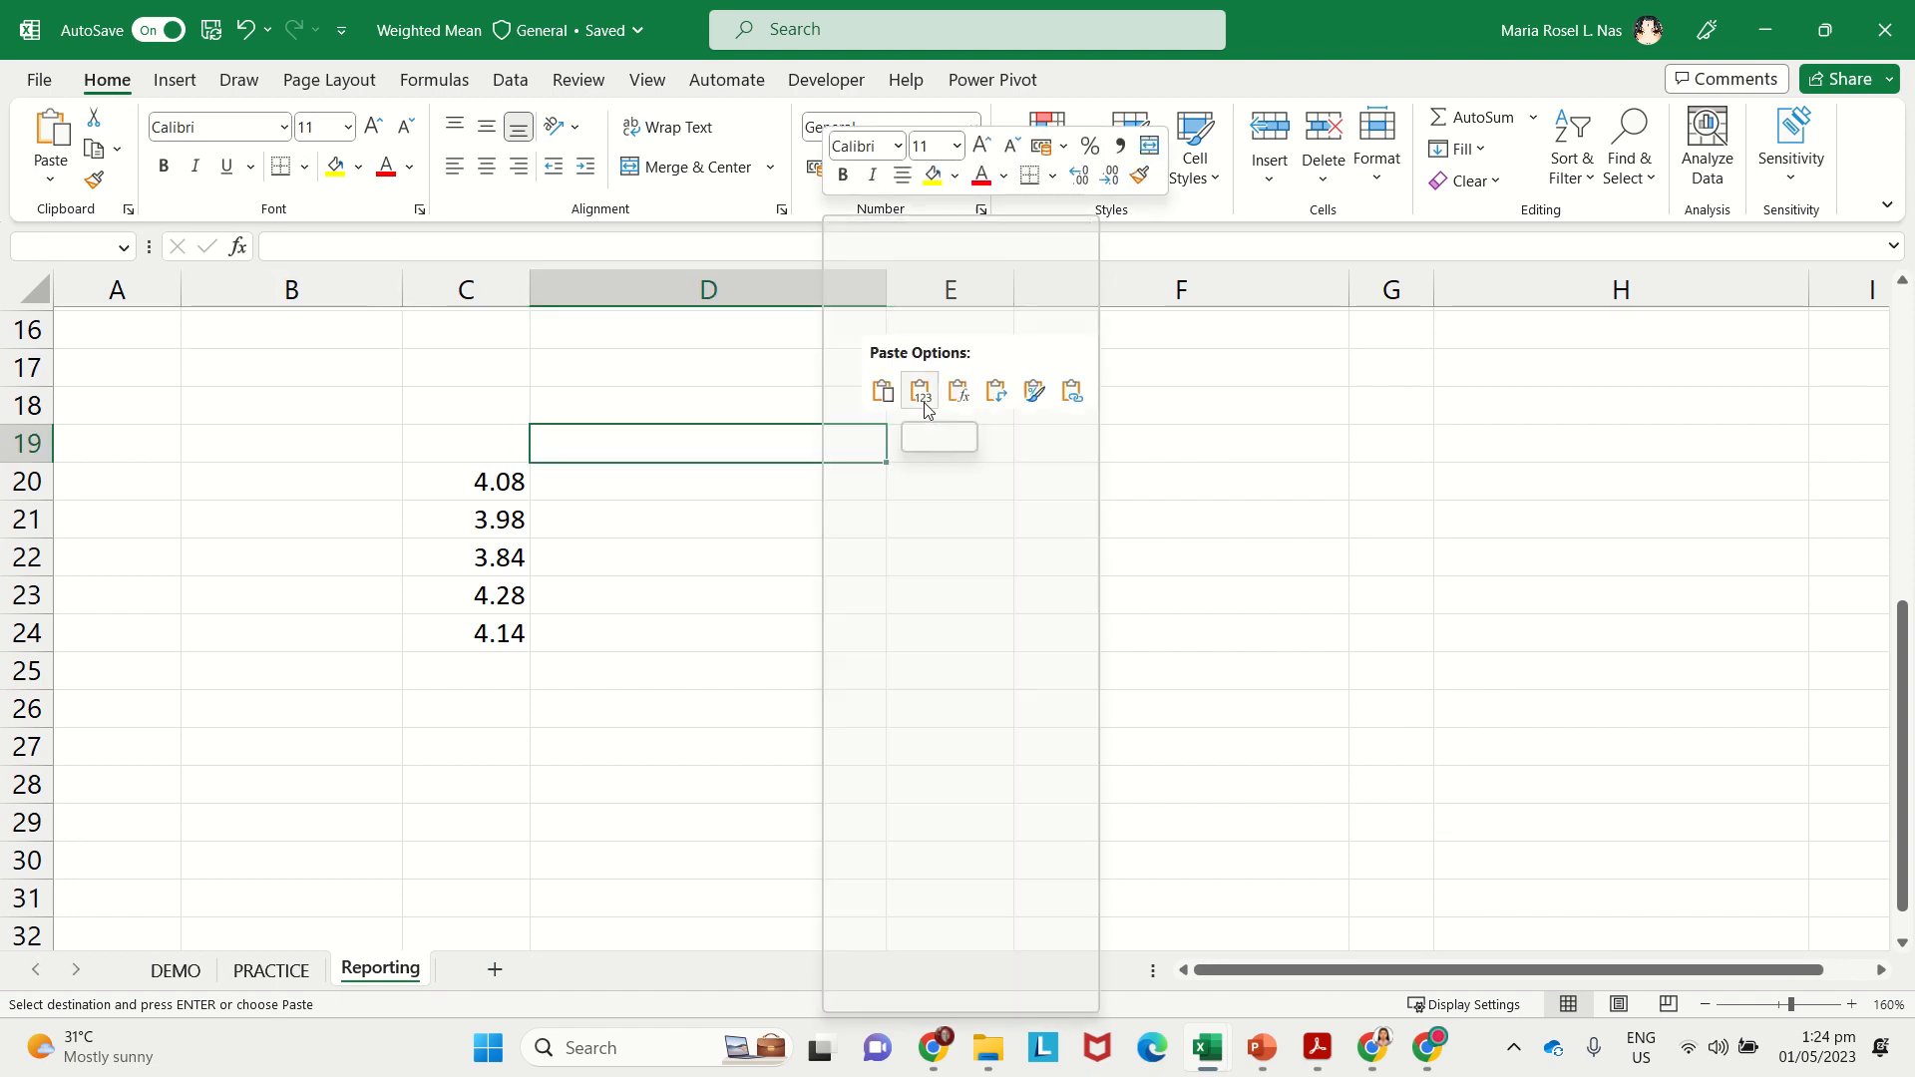
left_click(923, 394)
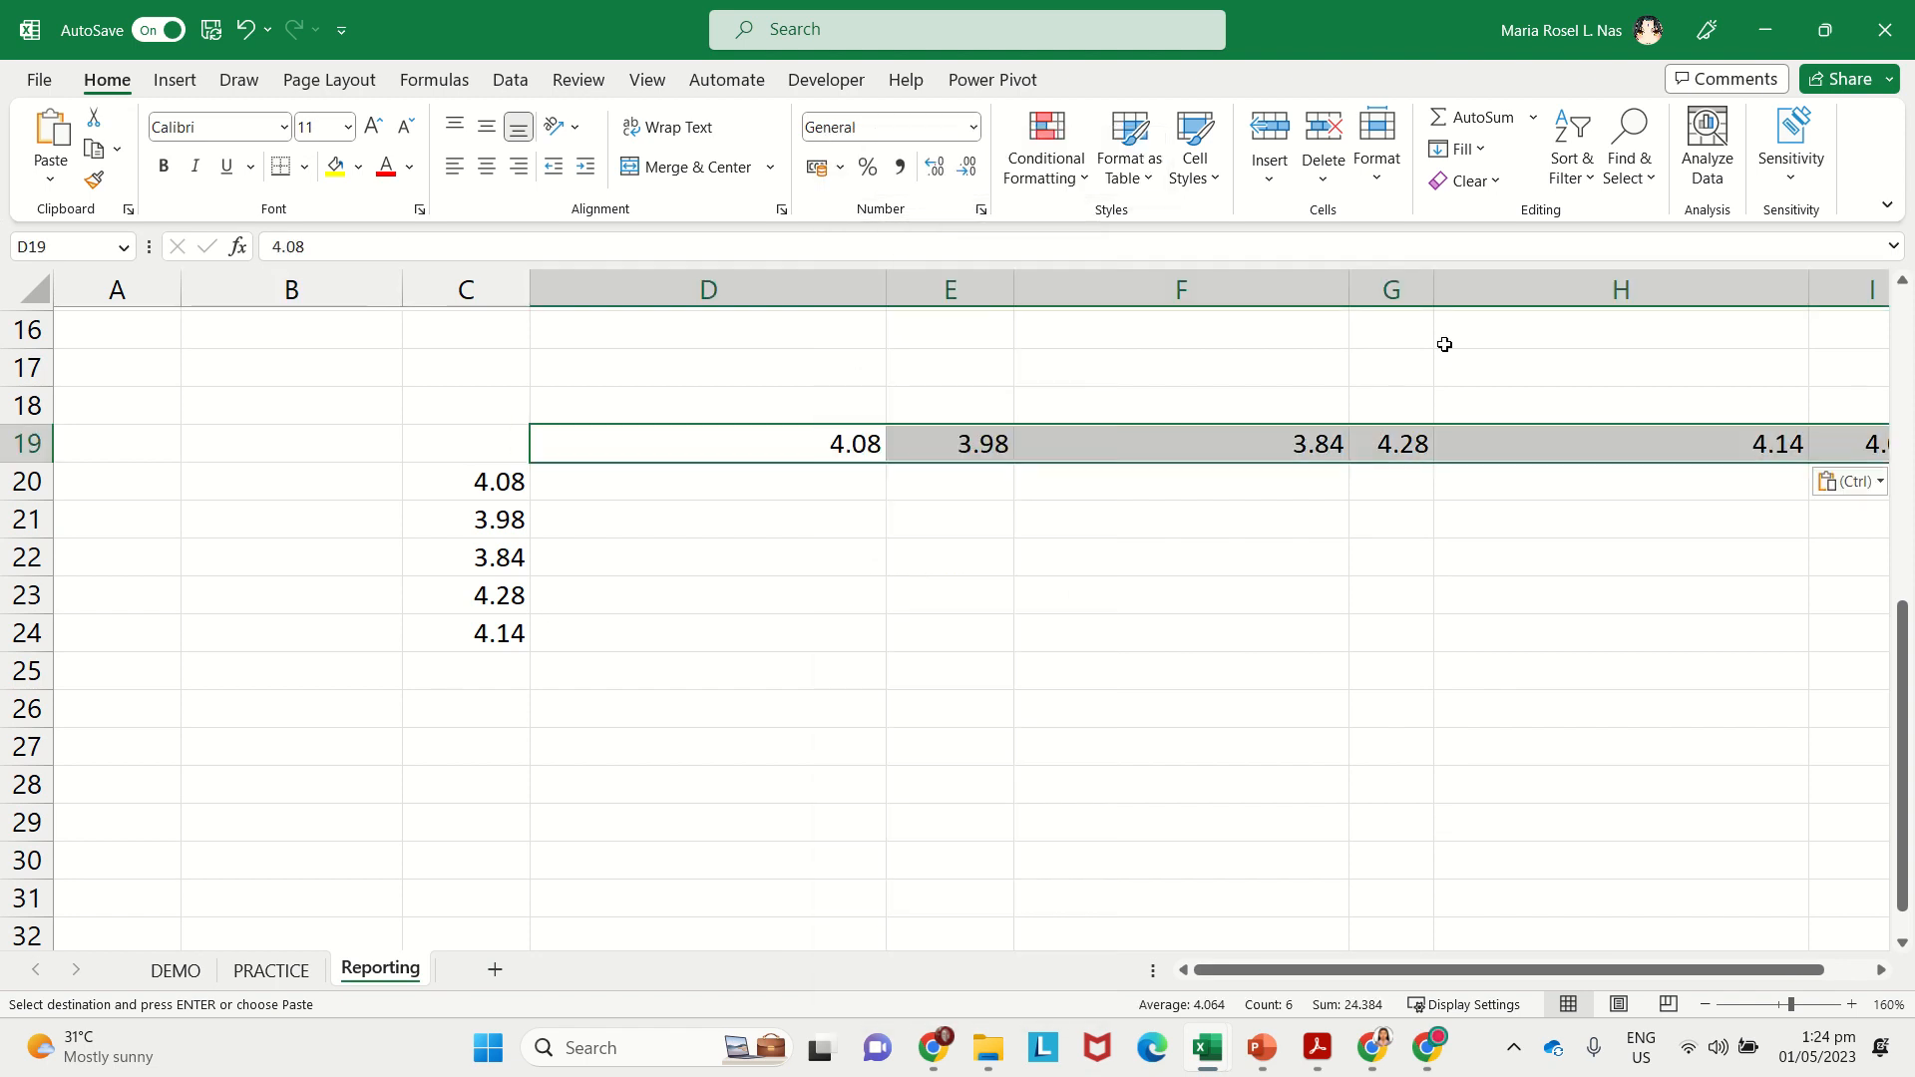
left_click(796, 436)
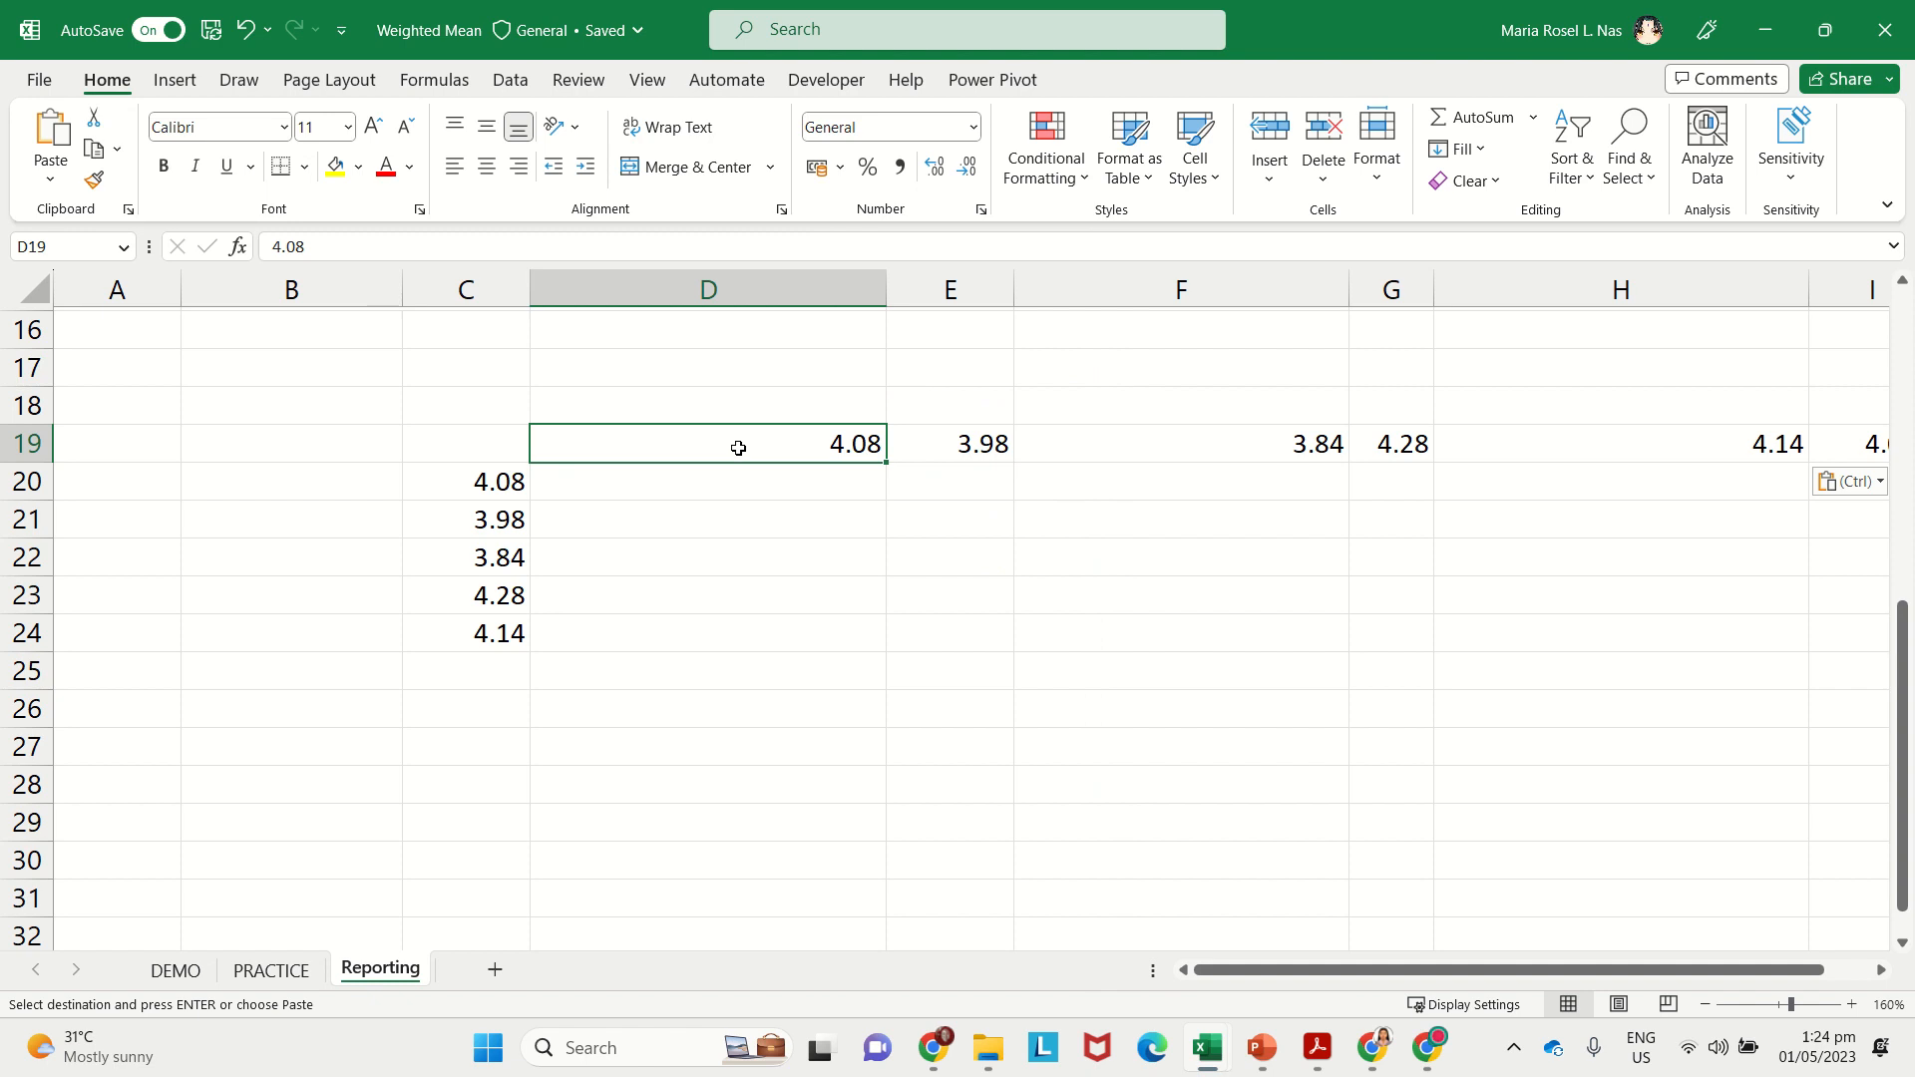
double_click(809, 442)
left_click(778, 509)
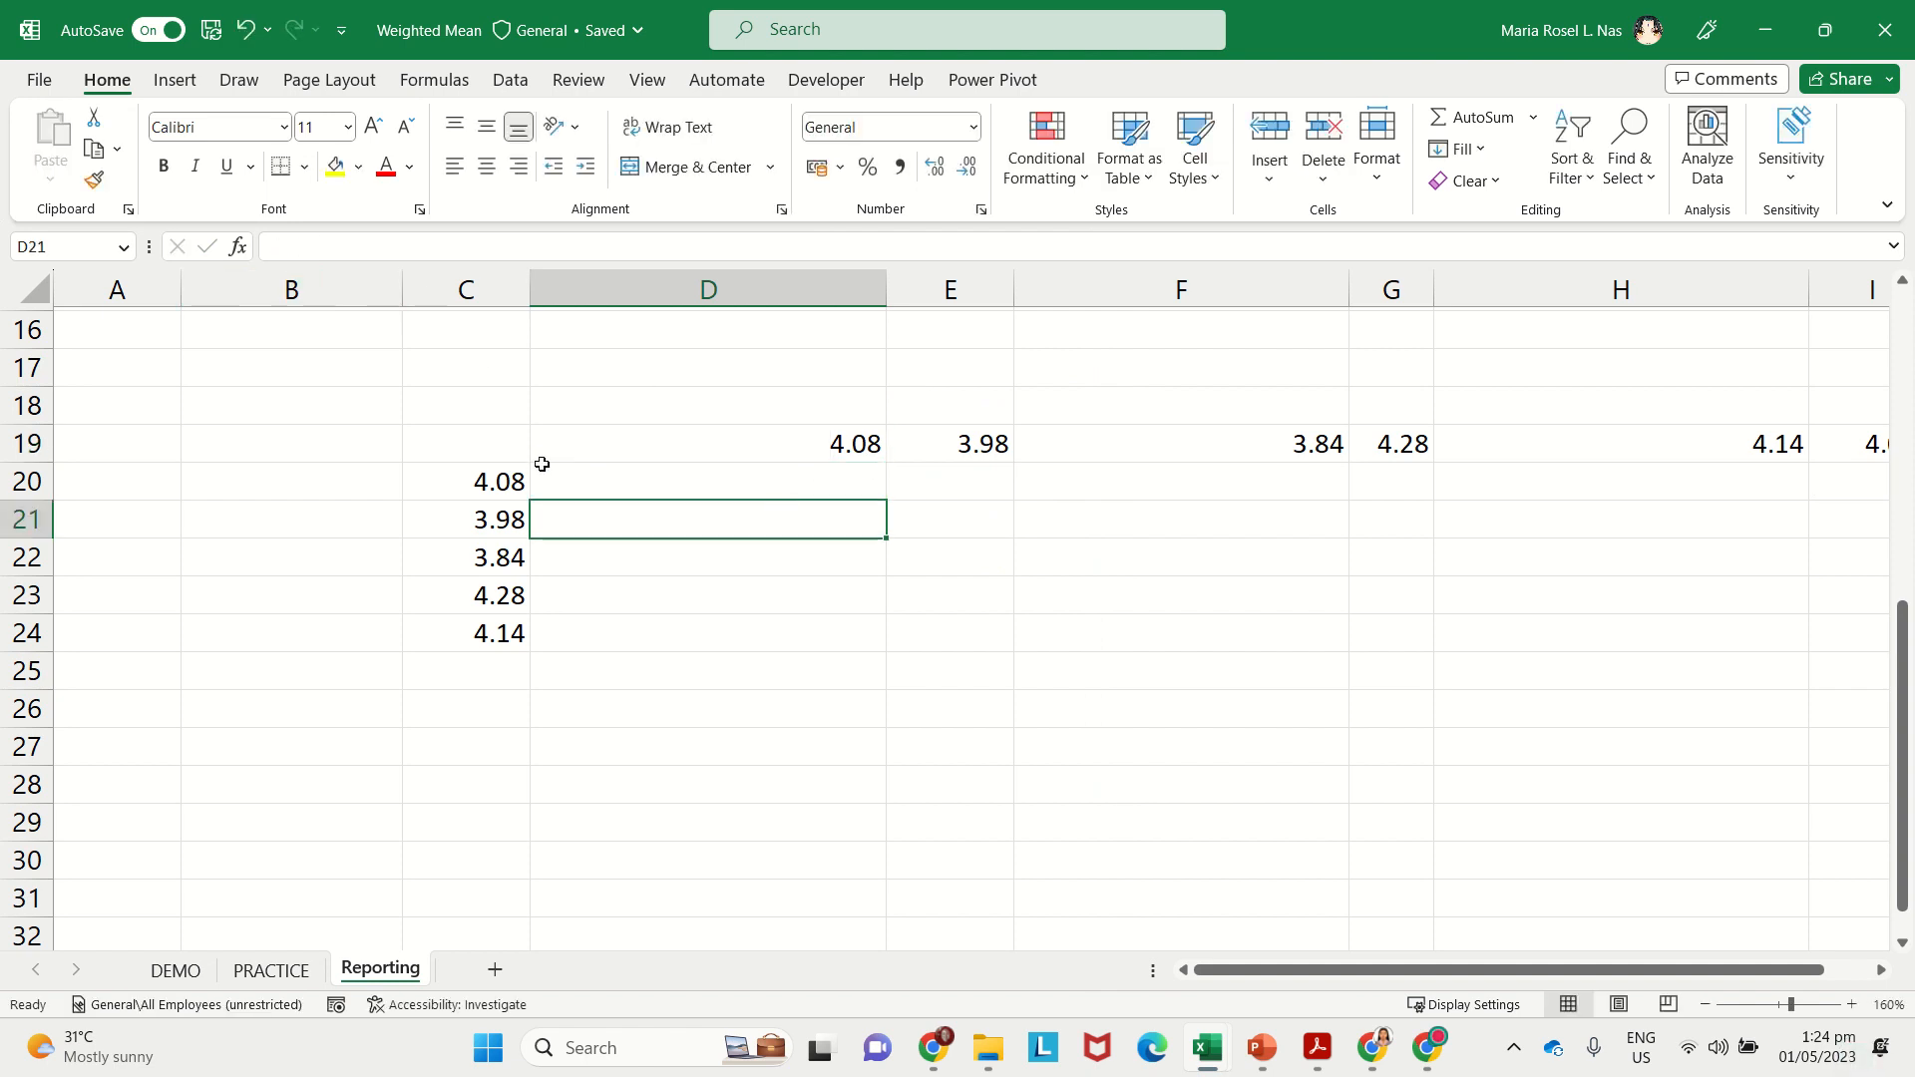
Step: Copy the row of means in D19:I19 and paste it transposed into a column starting at D20
left_click(804, 448)
left_click_drag(804, 447, 1508, 464)
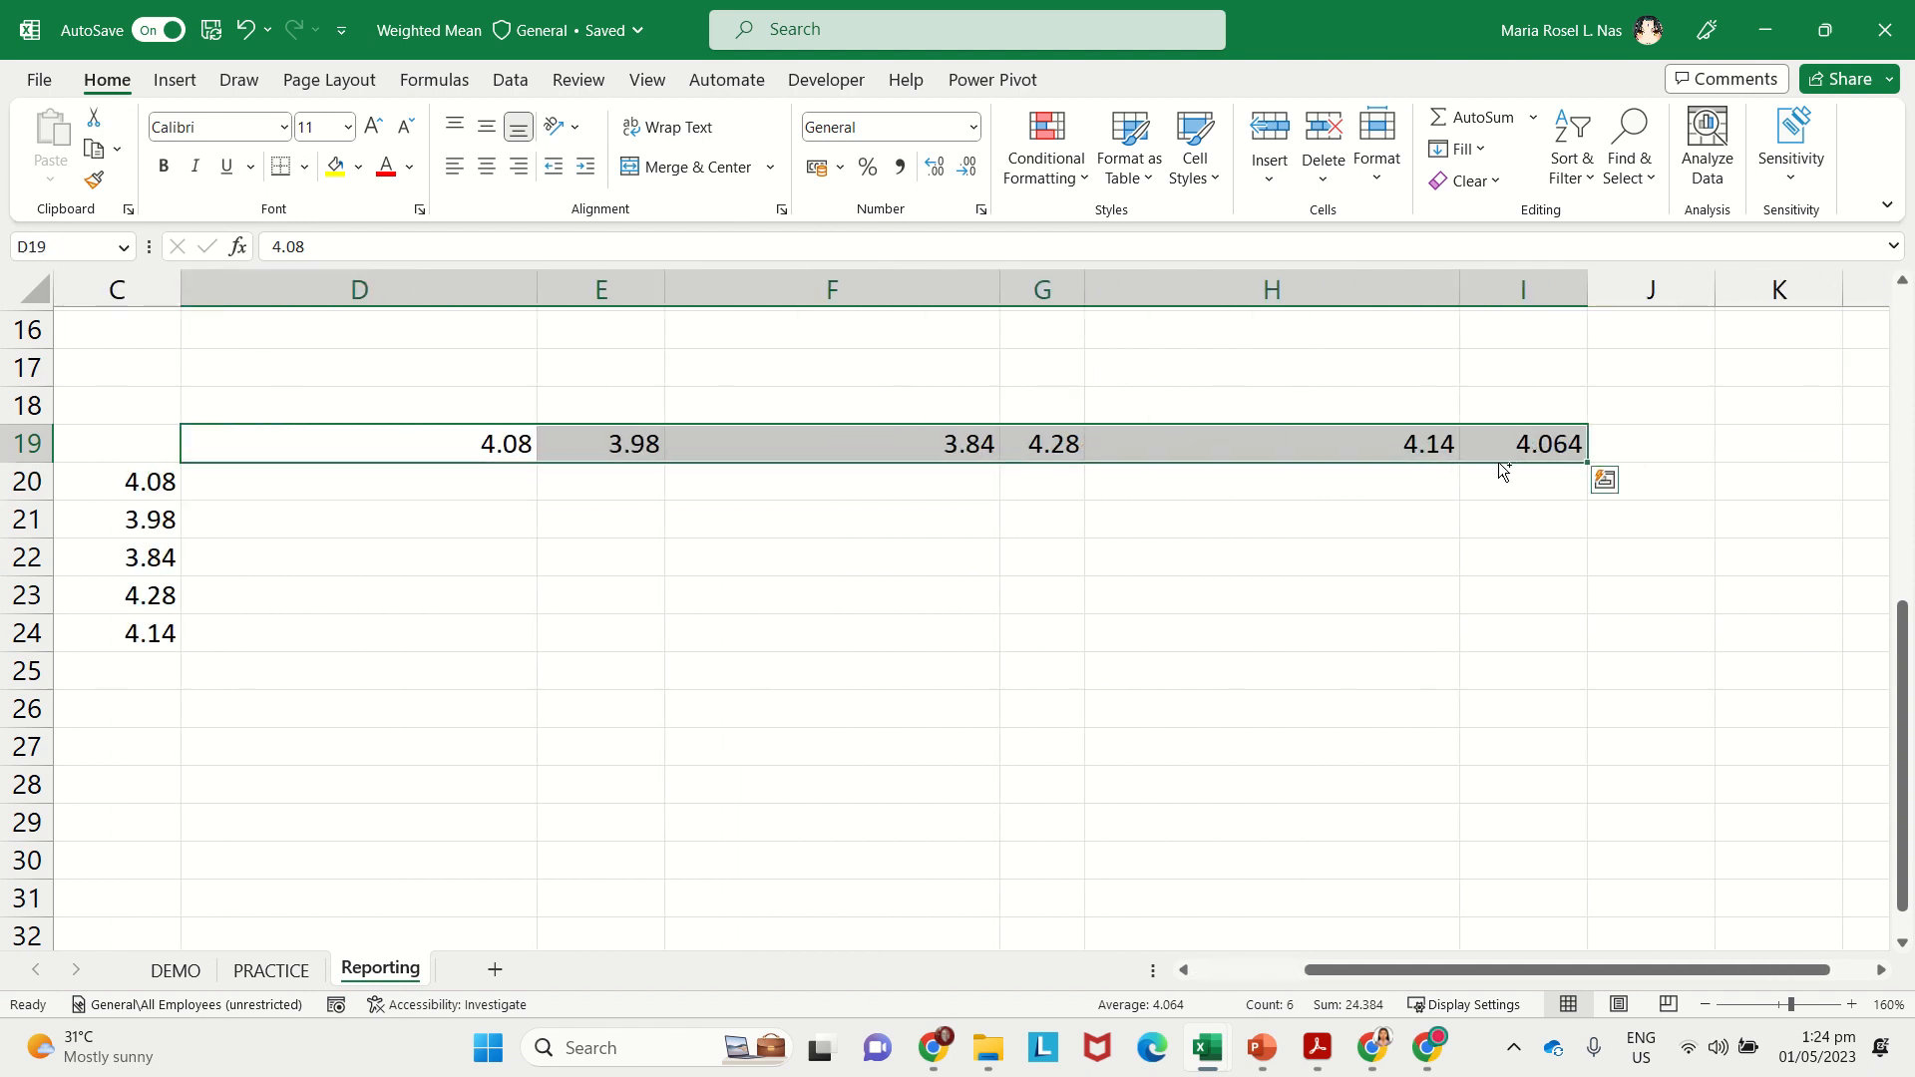
key("ctrl+c")
right_click(468, 483)
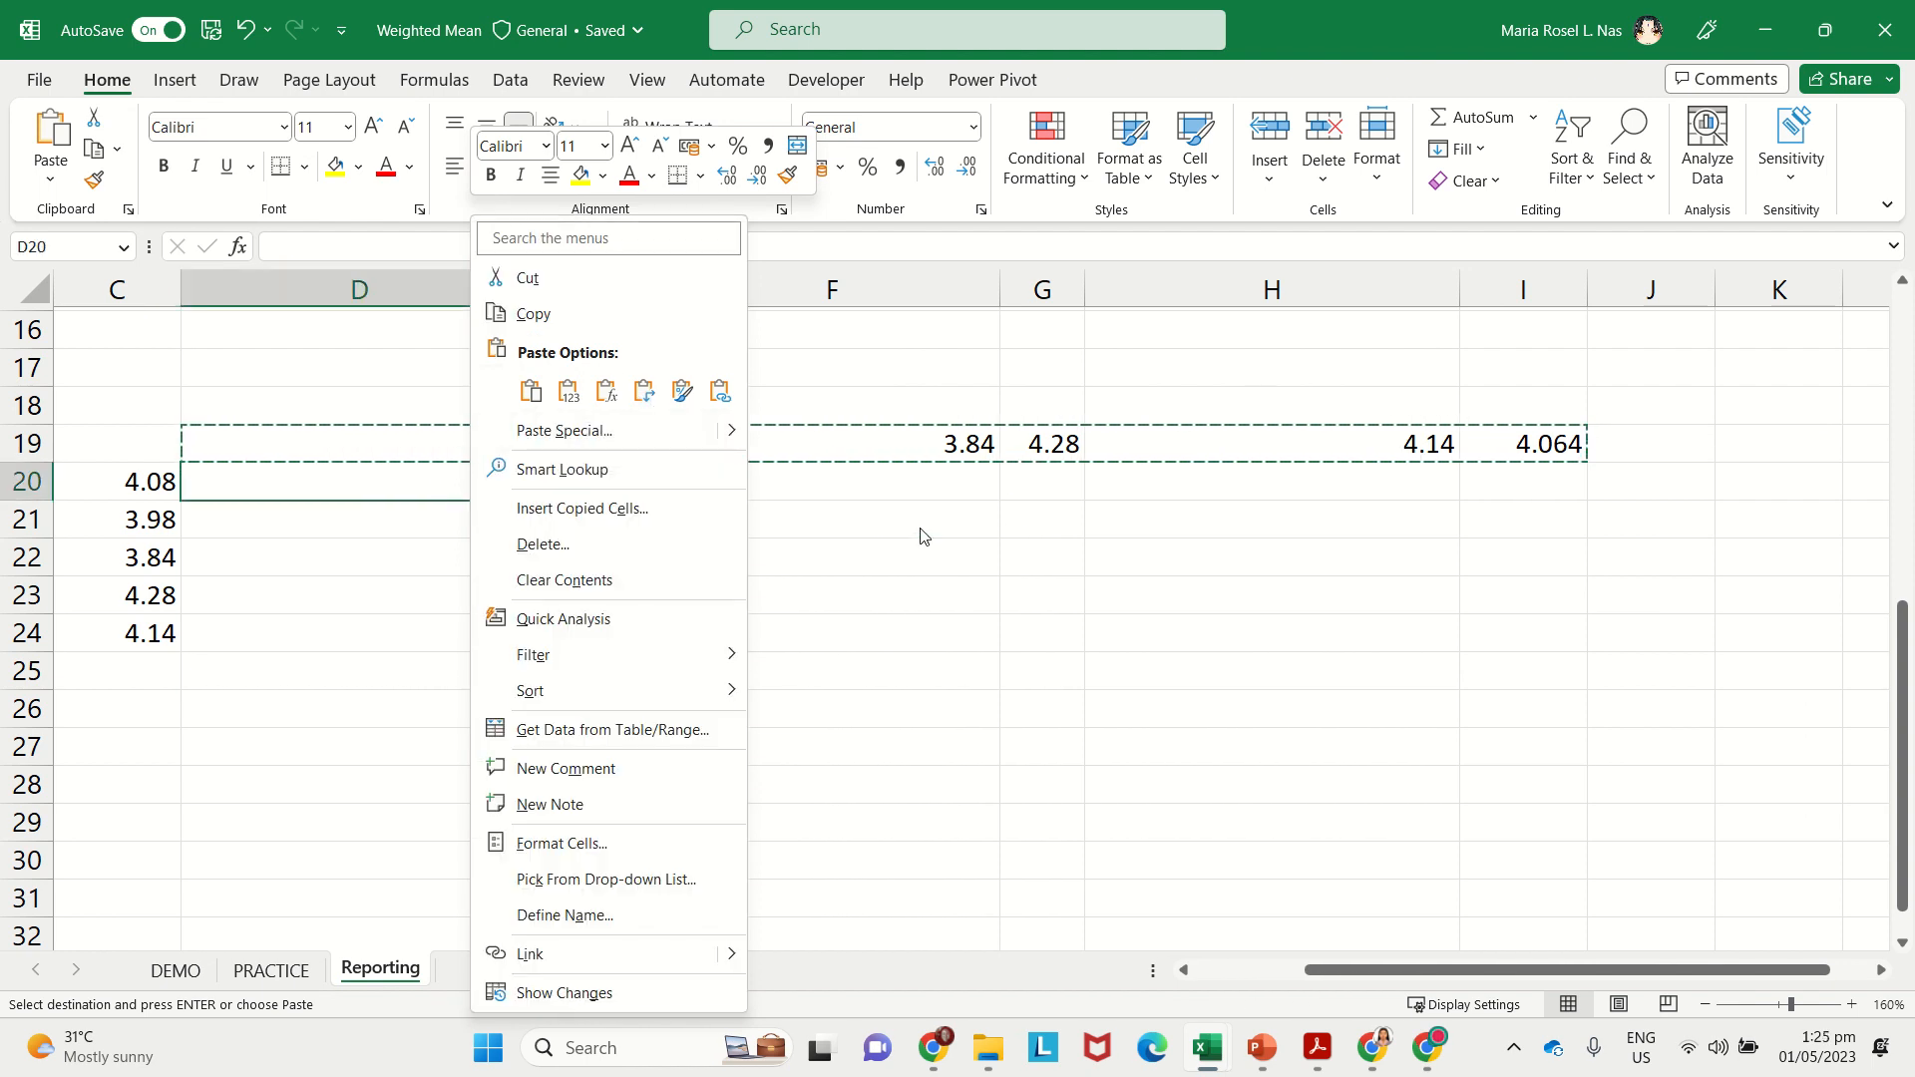
key("Escape")
left_click(472, 437)
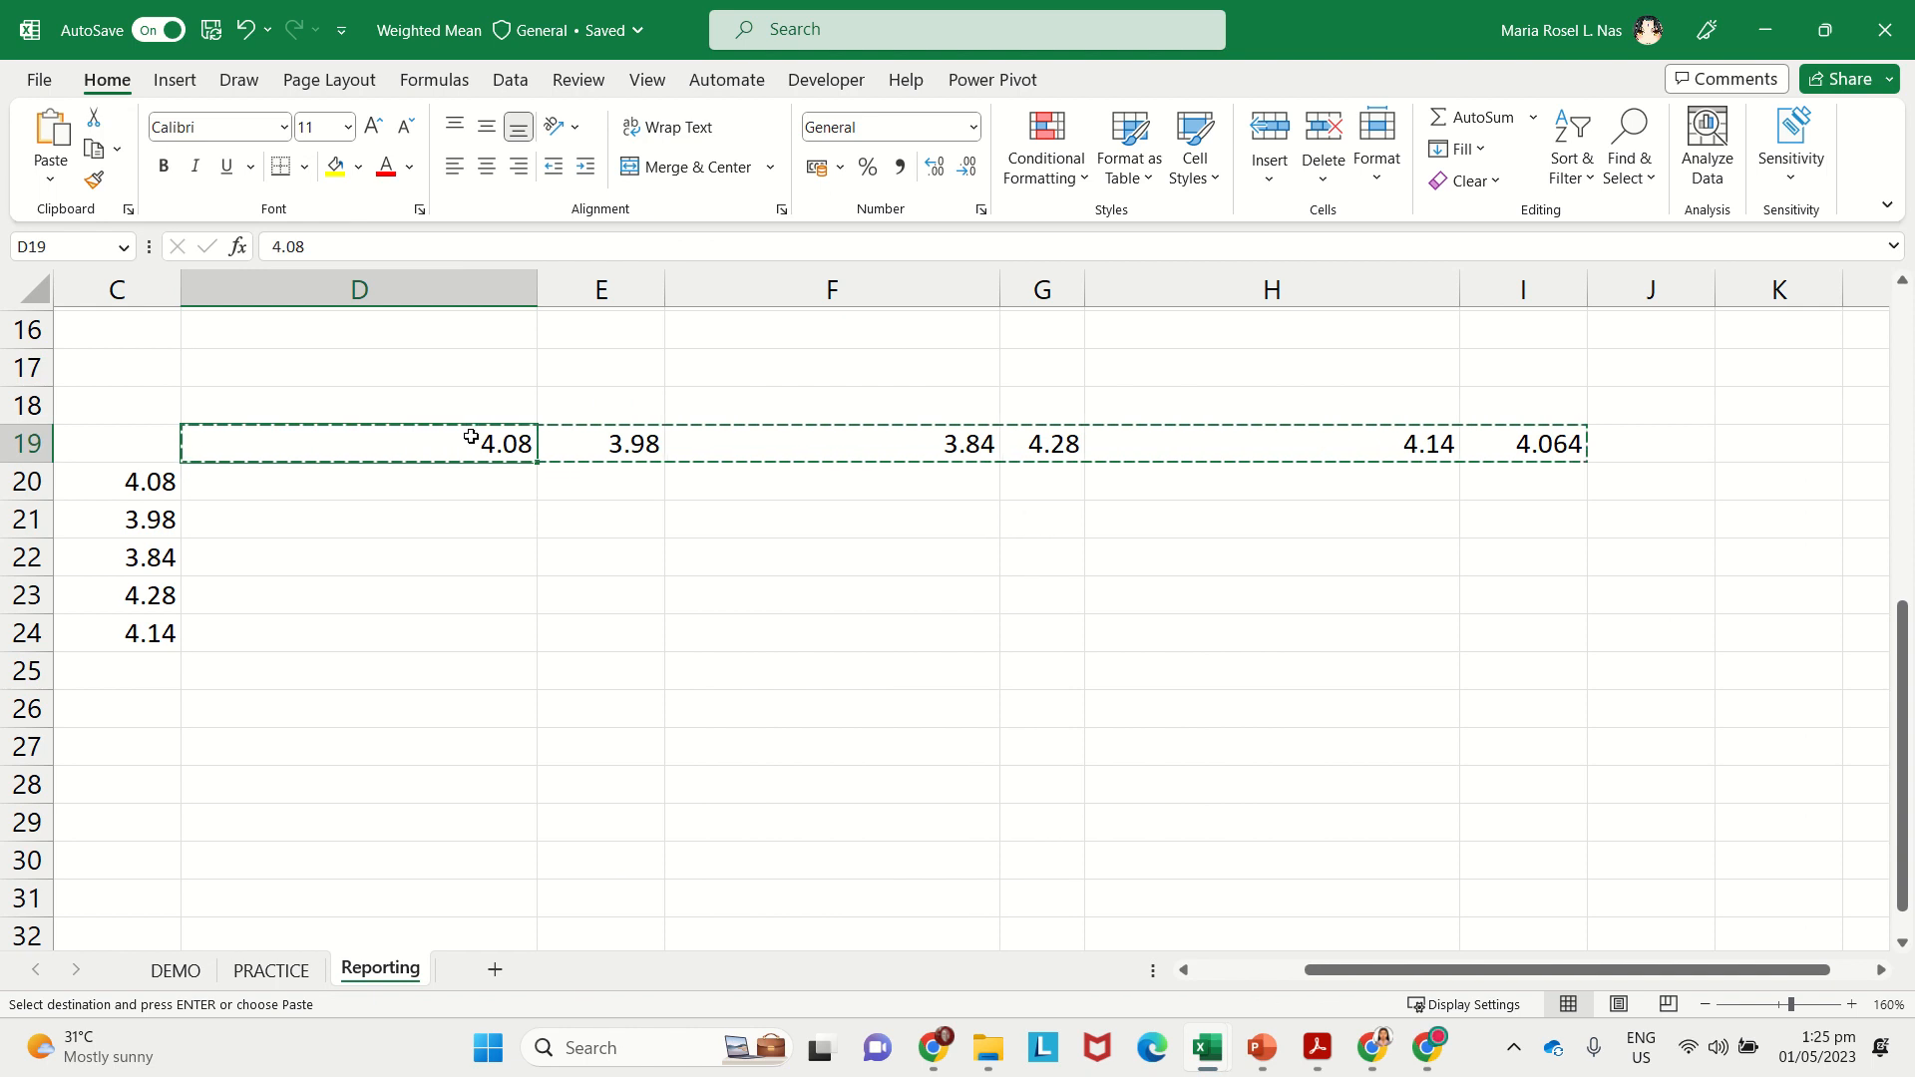
left_click(569, 436)
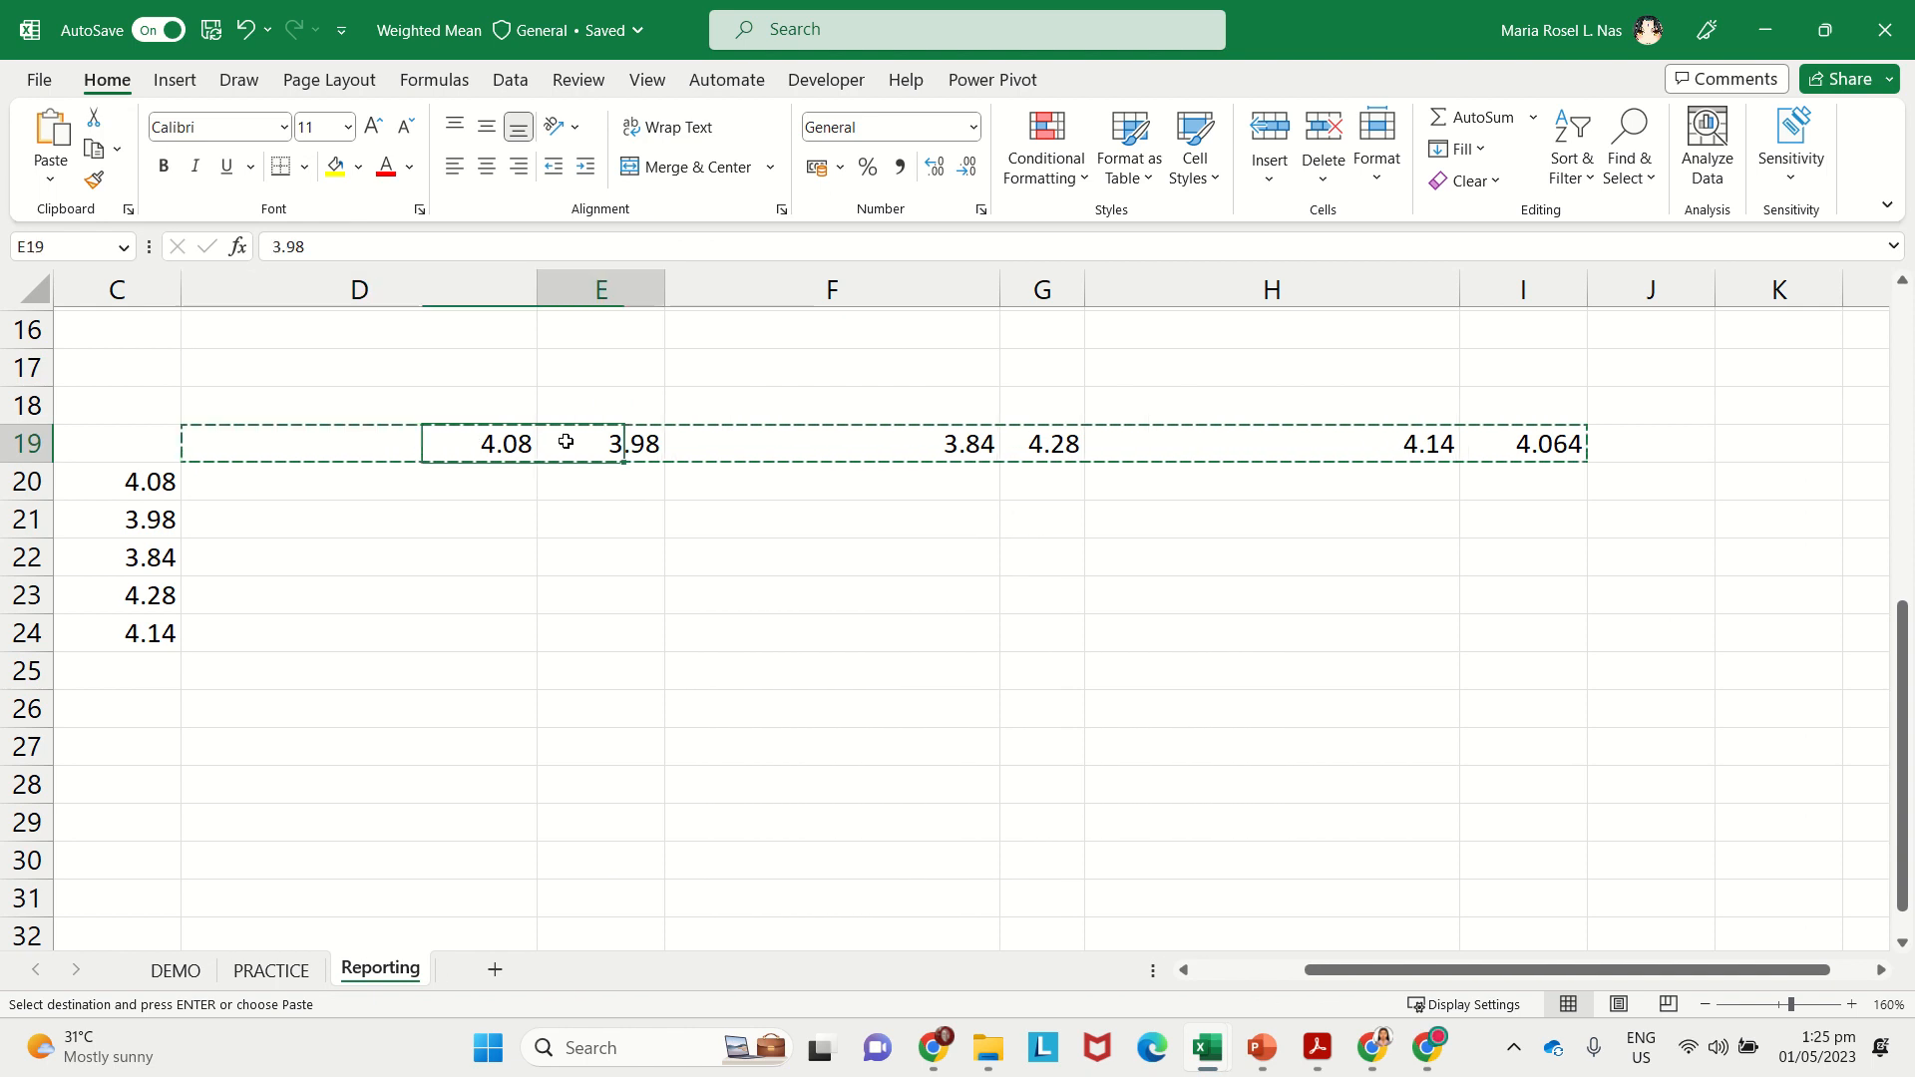
left_click(25, 446)
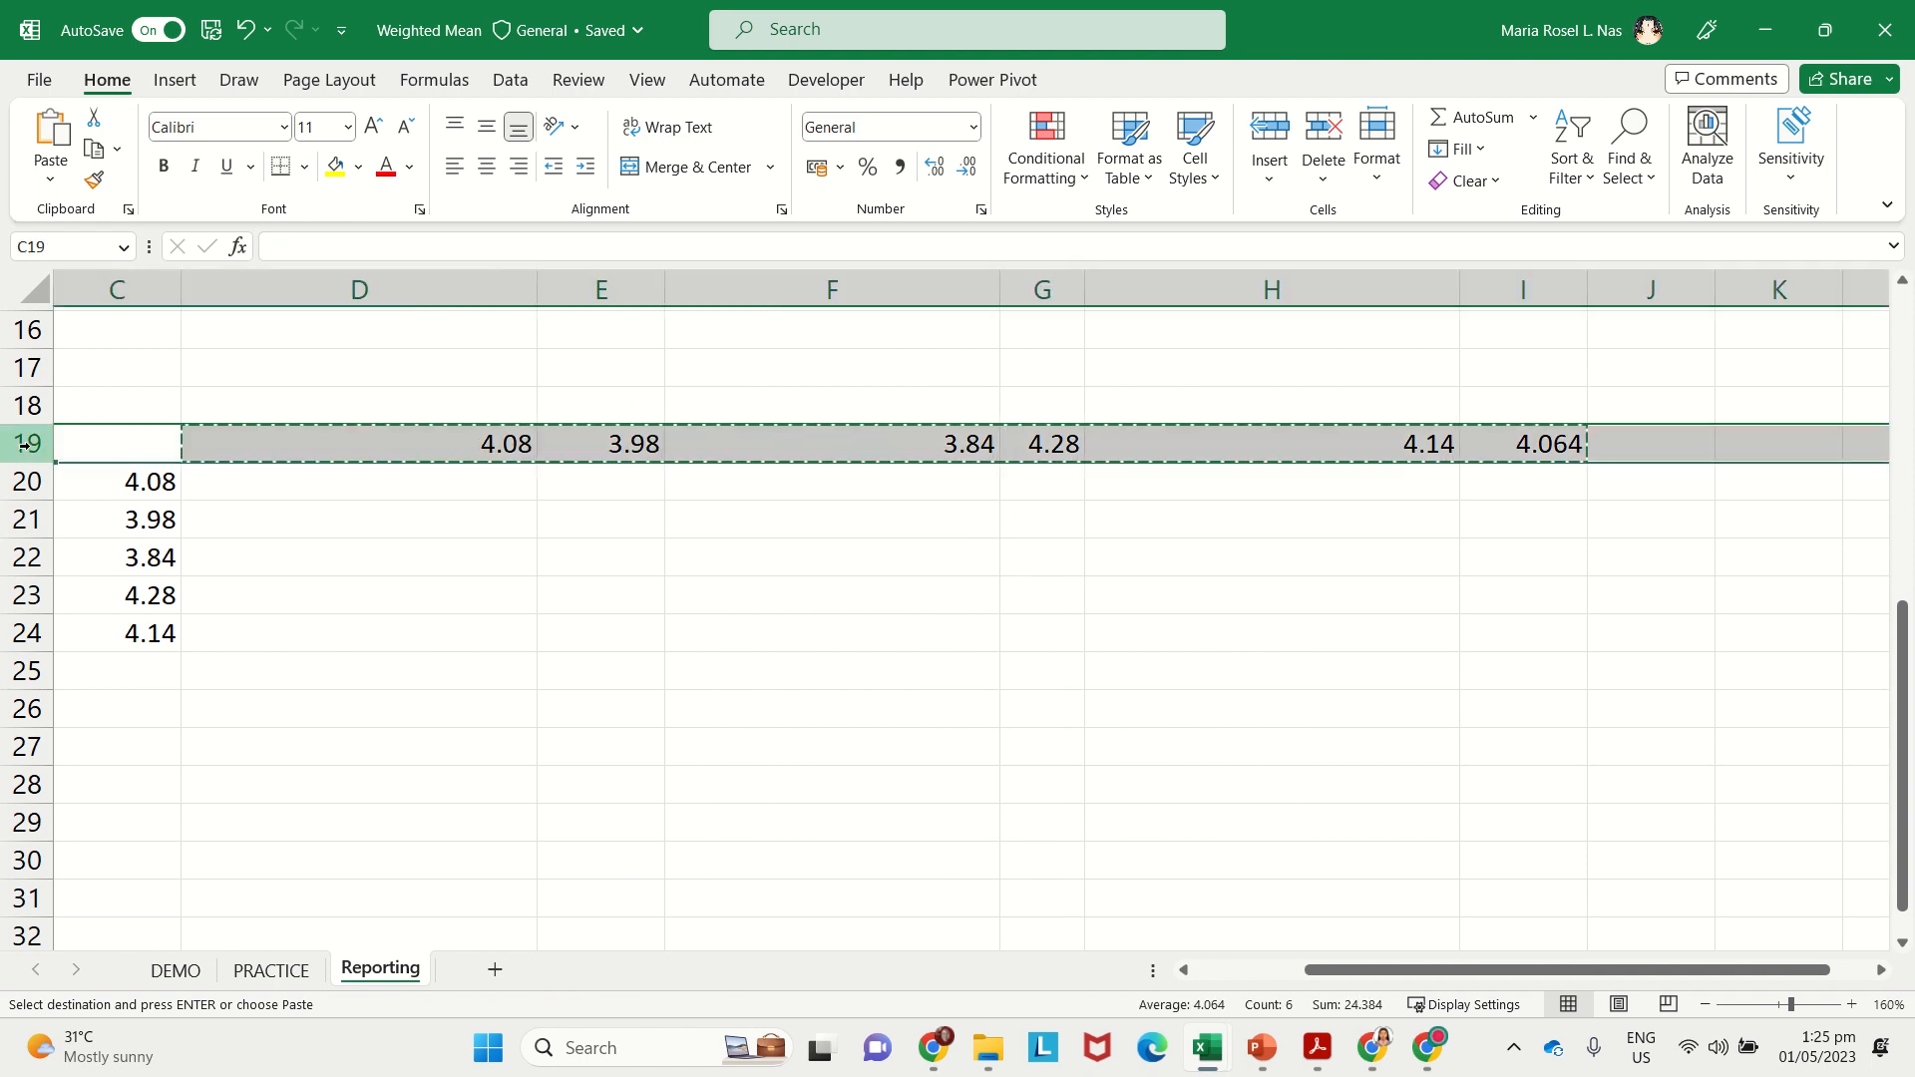
left_click(434, 484)
right_click(417, 497)
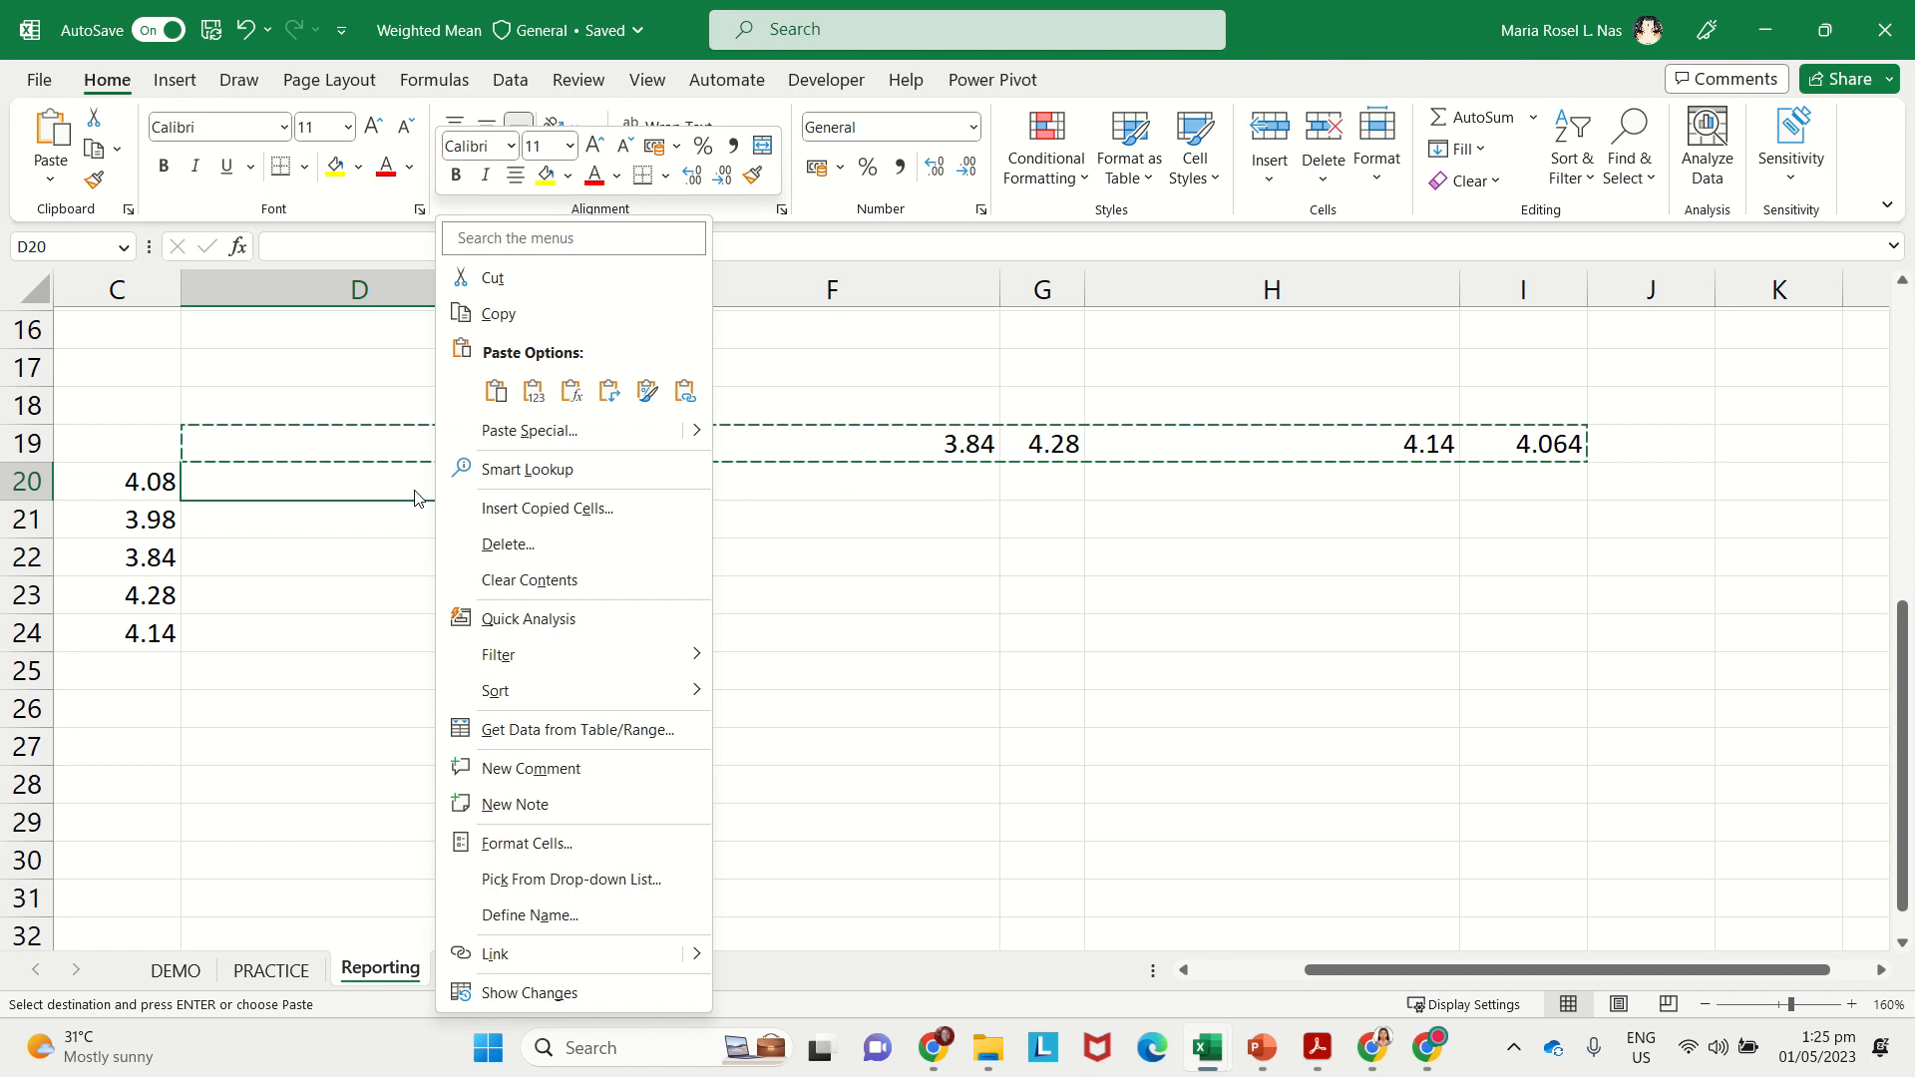
left_click(639, 397)
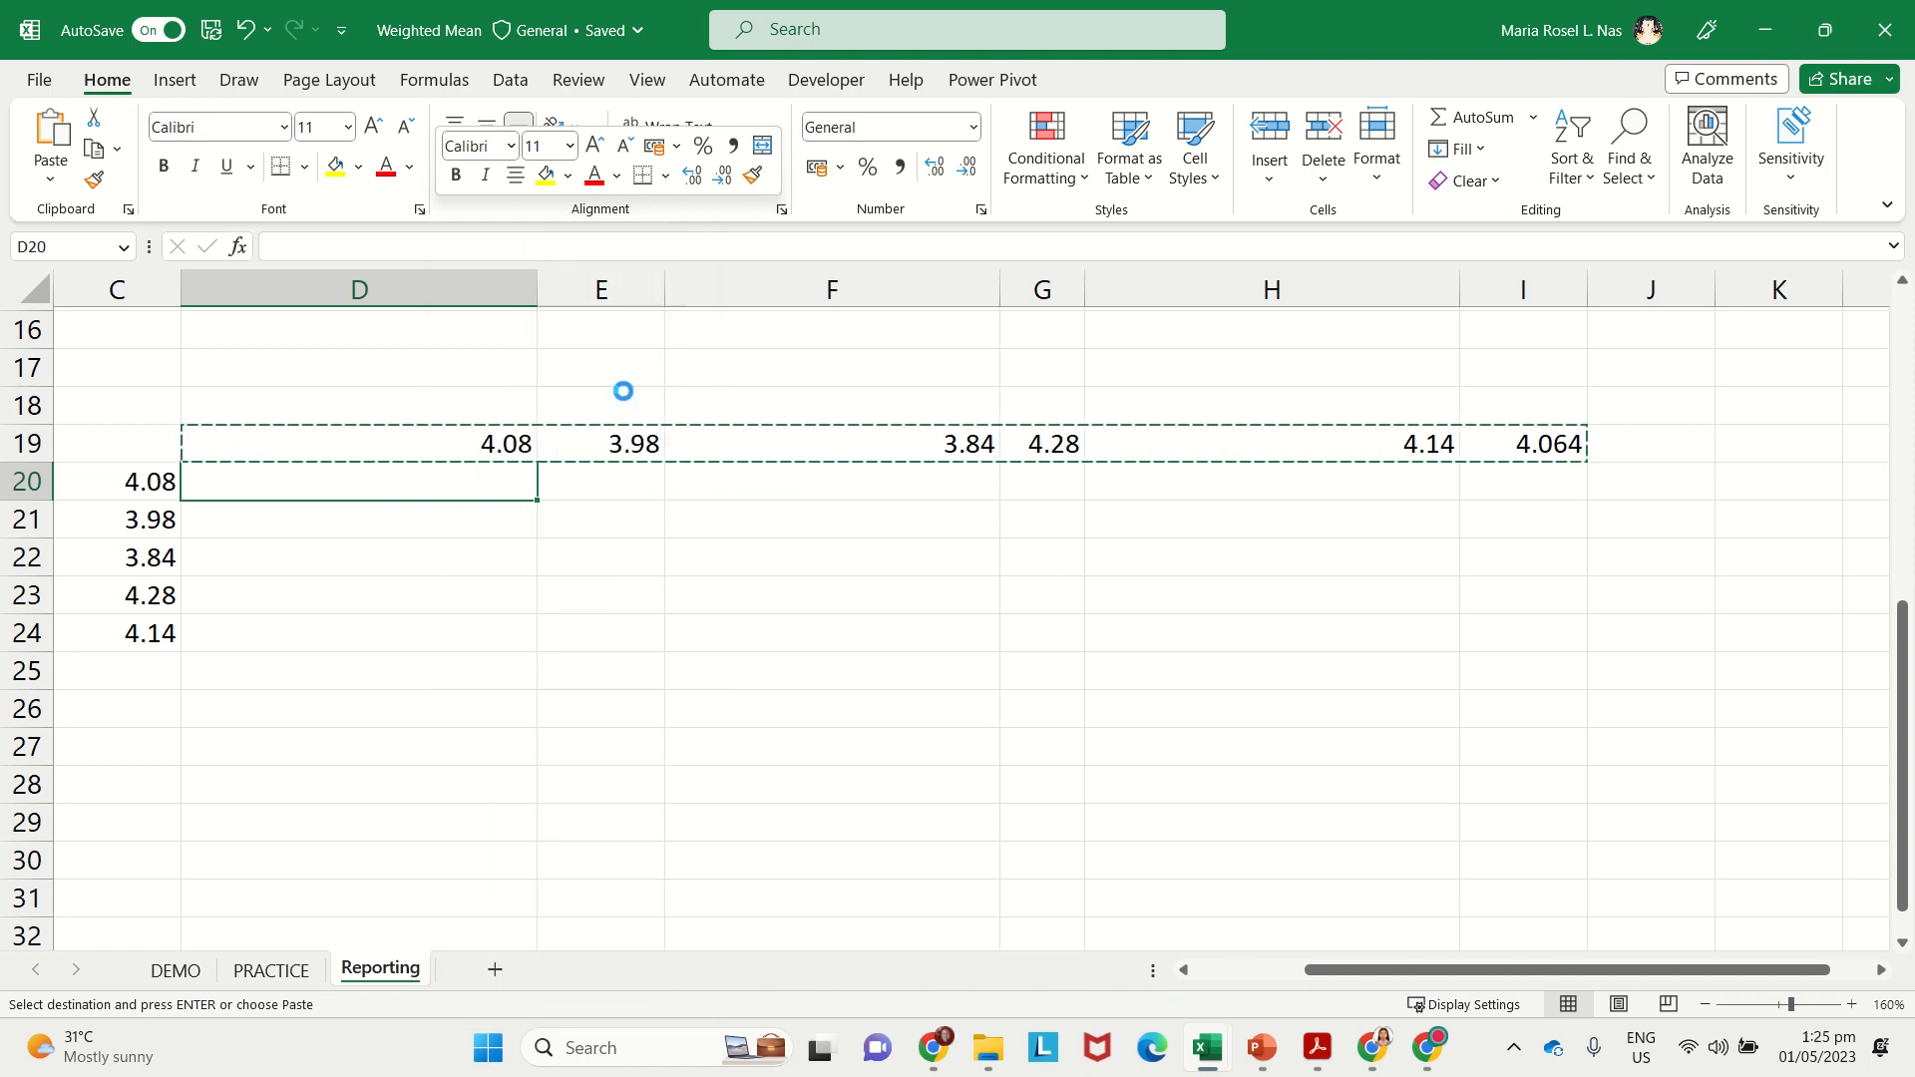
left_click(660, 565)
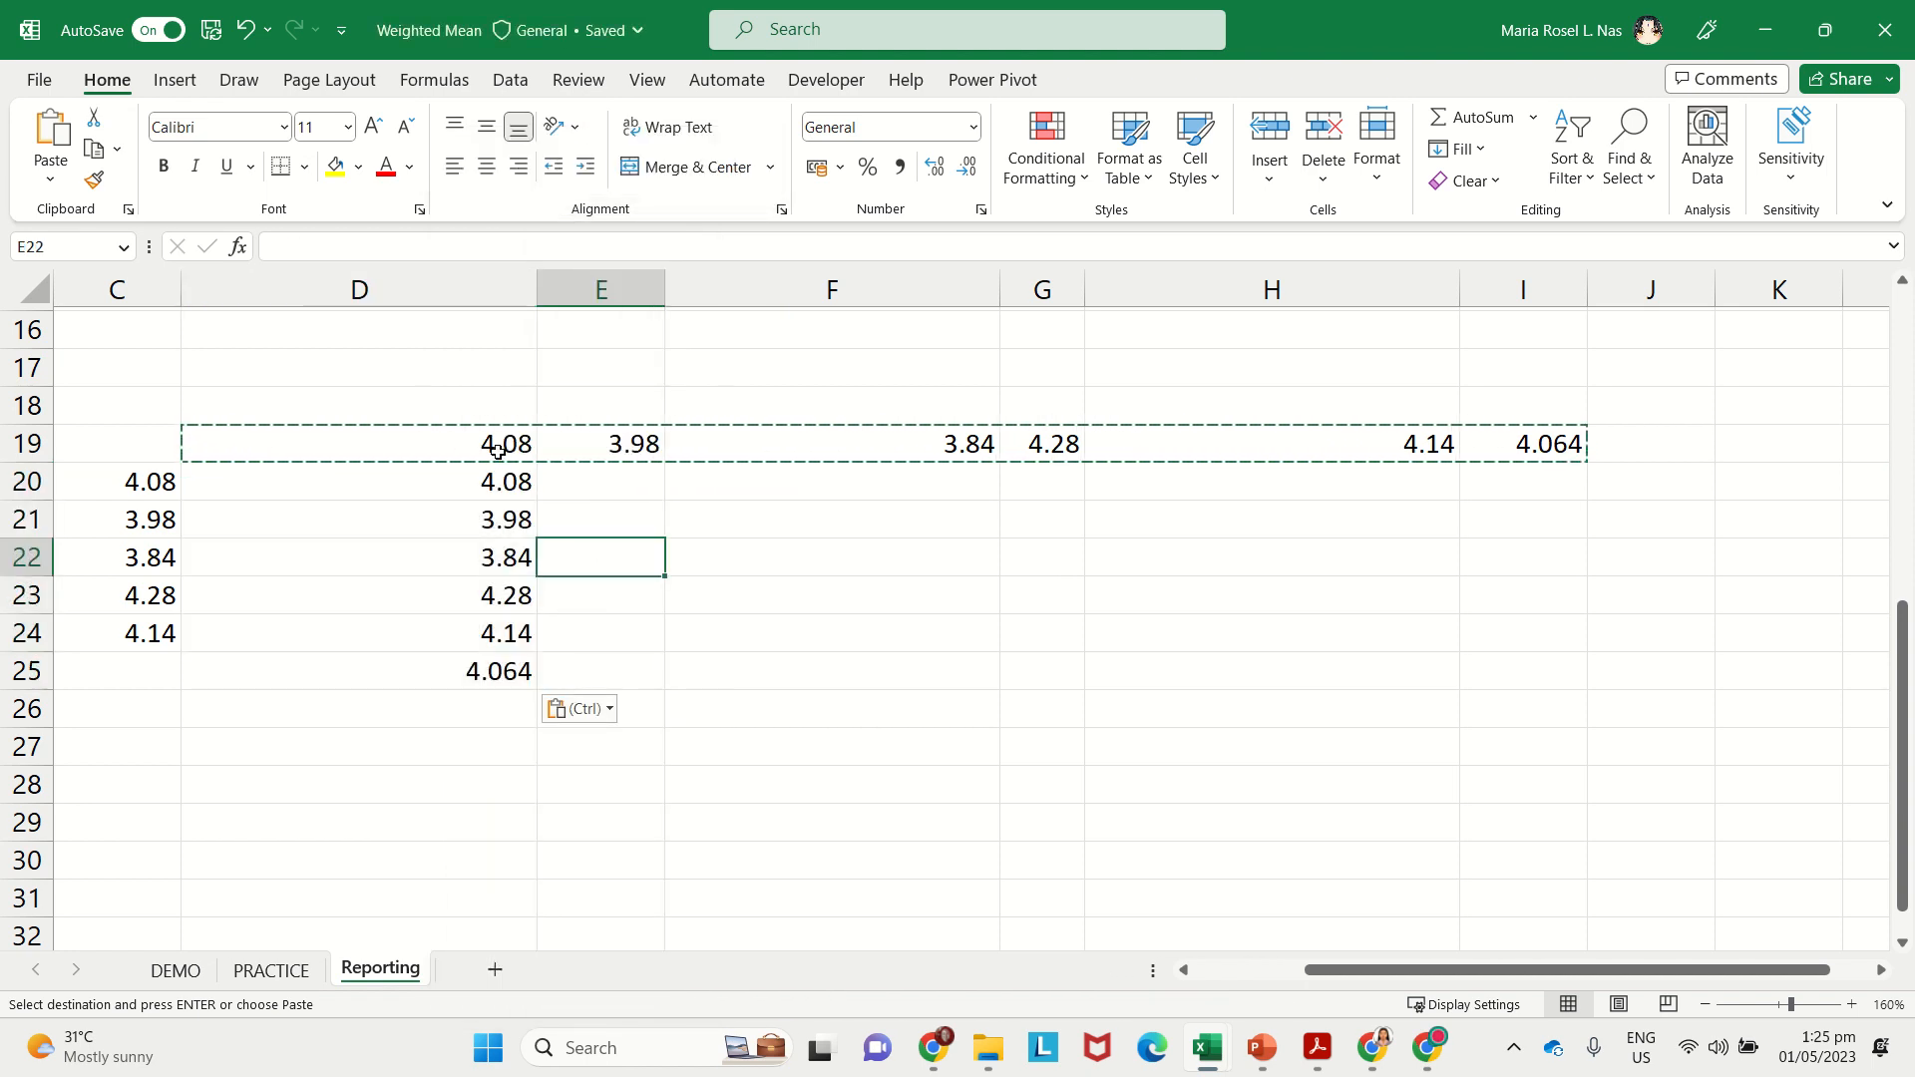
Step: Clear the horizontal row of means in D19:I19, keeping the transposed column beneath it
left_click_drag(419, 443, 1503, 461)
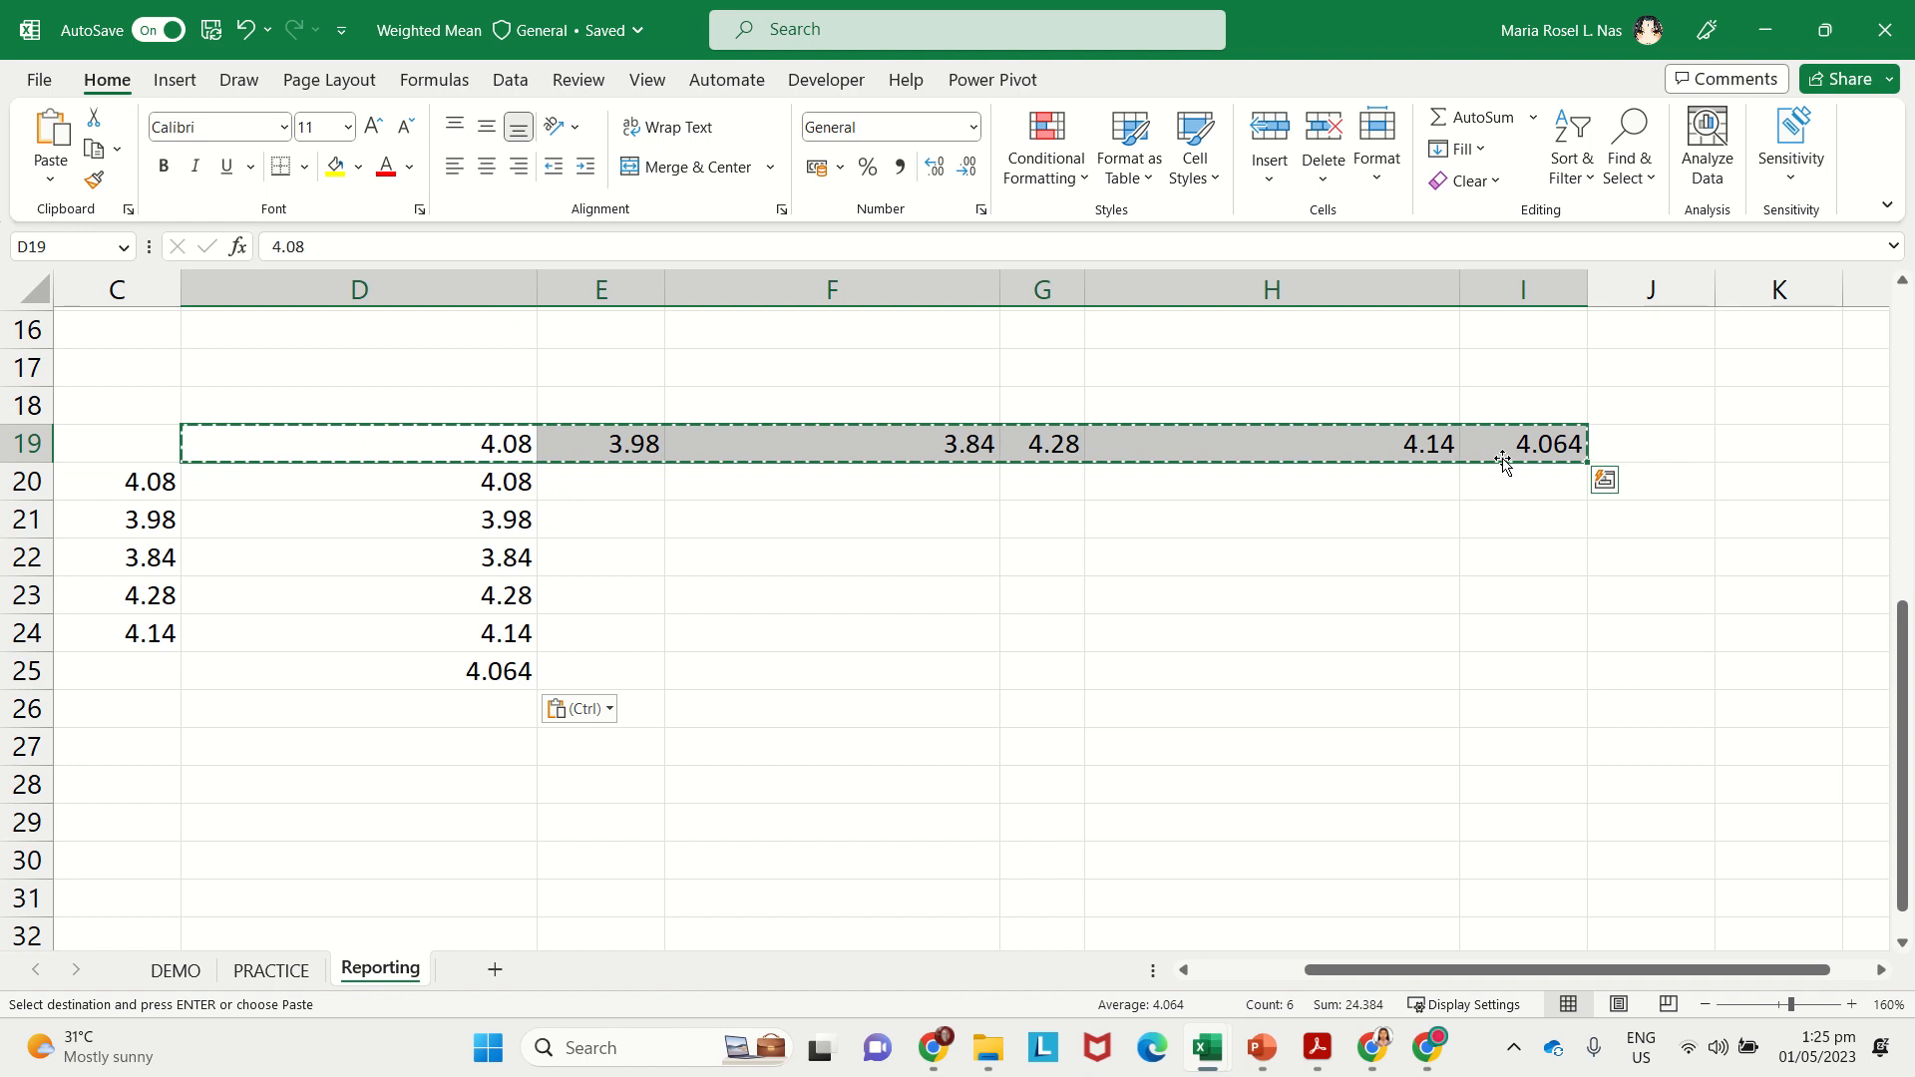
key("Delete")
left_click(828, 746)
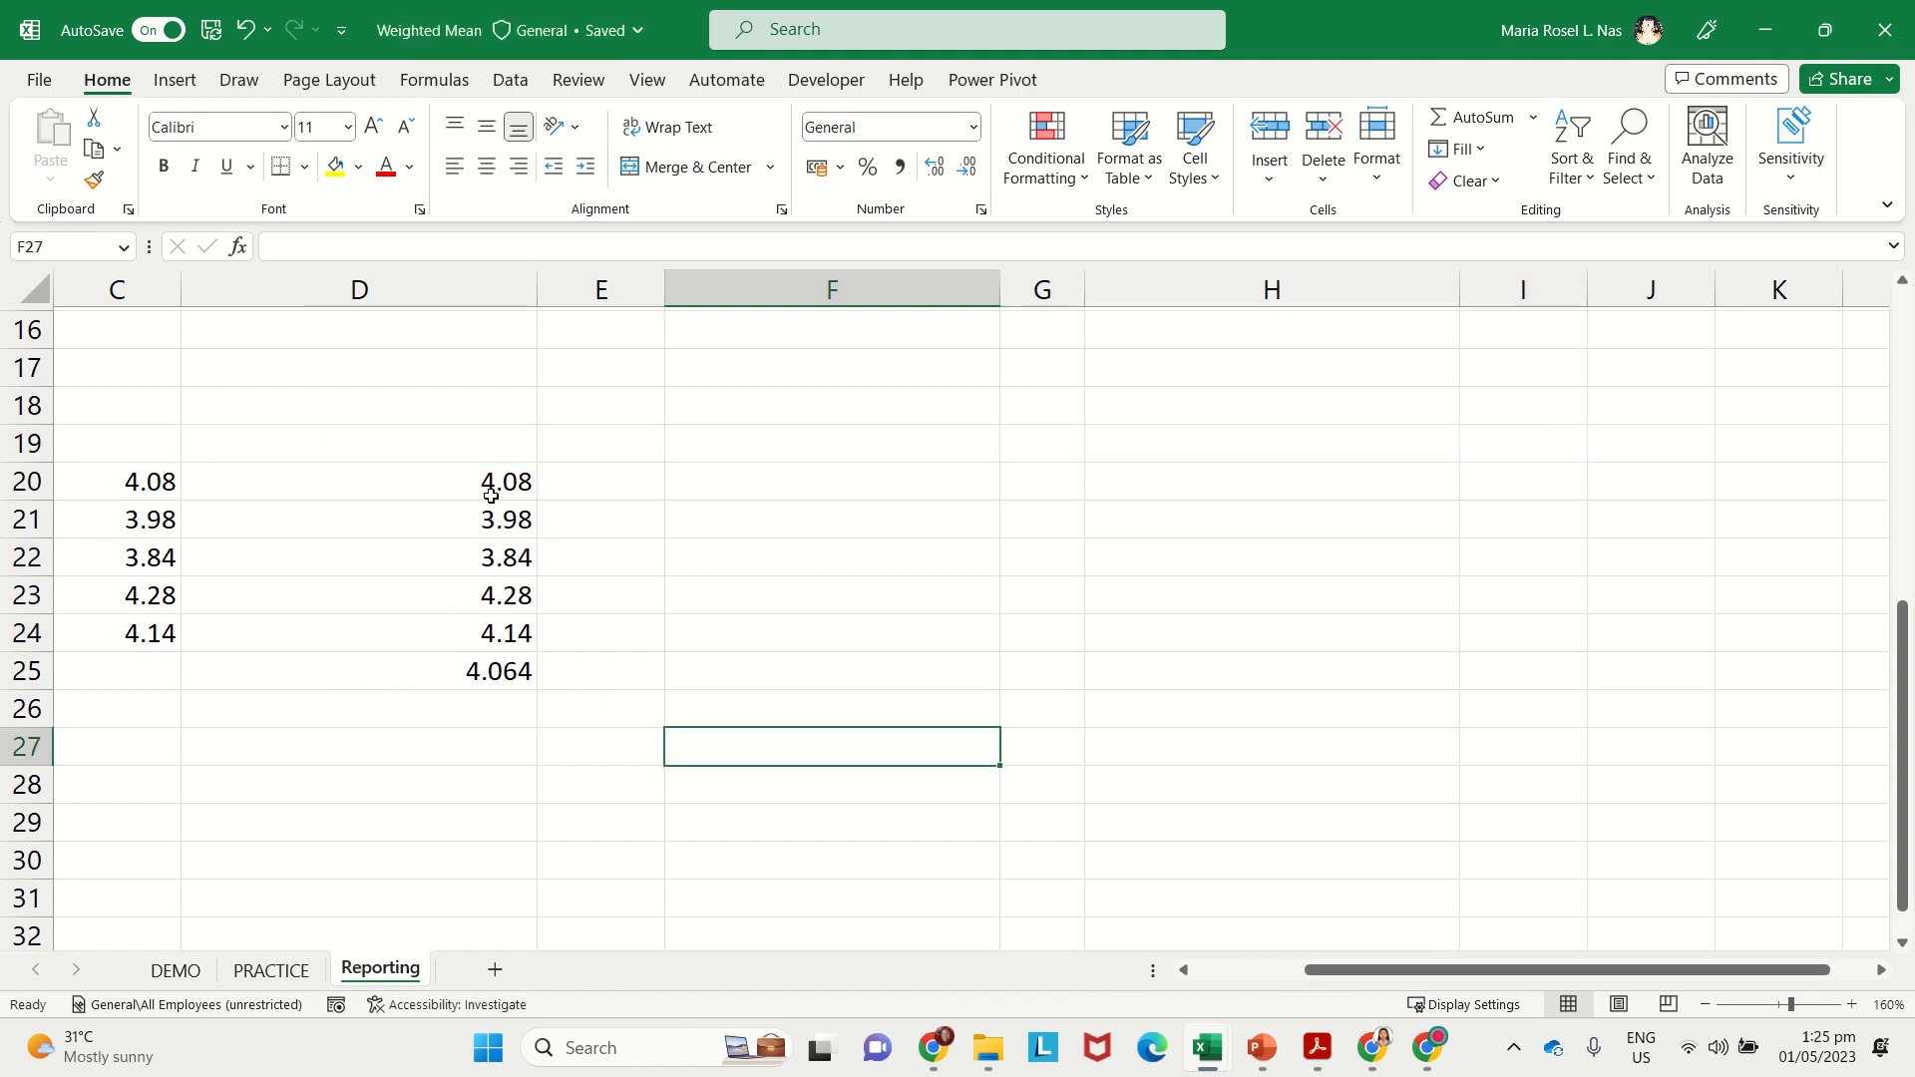
Step: Copy the five transposed means in D20:D24 and paste them as values only into the Academic Factor table's Mean column, starting at C5
left_click_drag(491, 496, 513, 636)
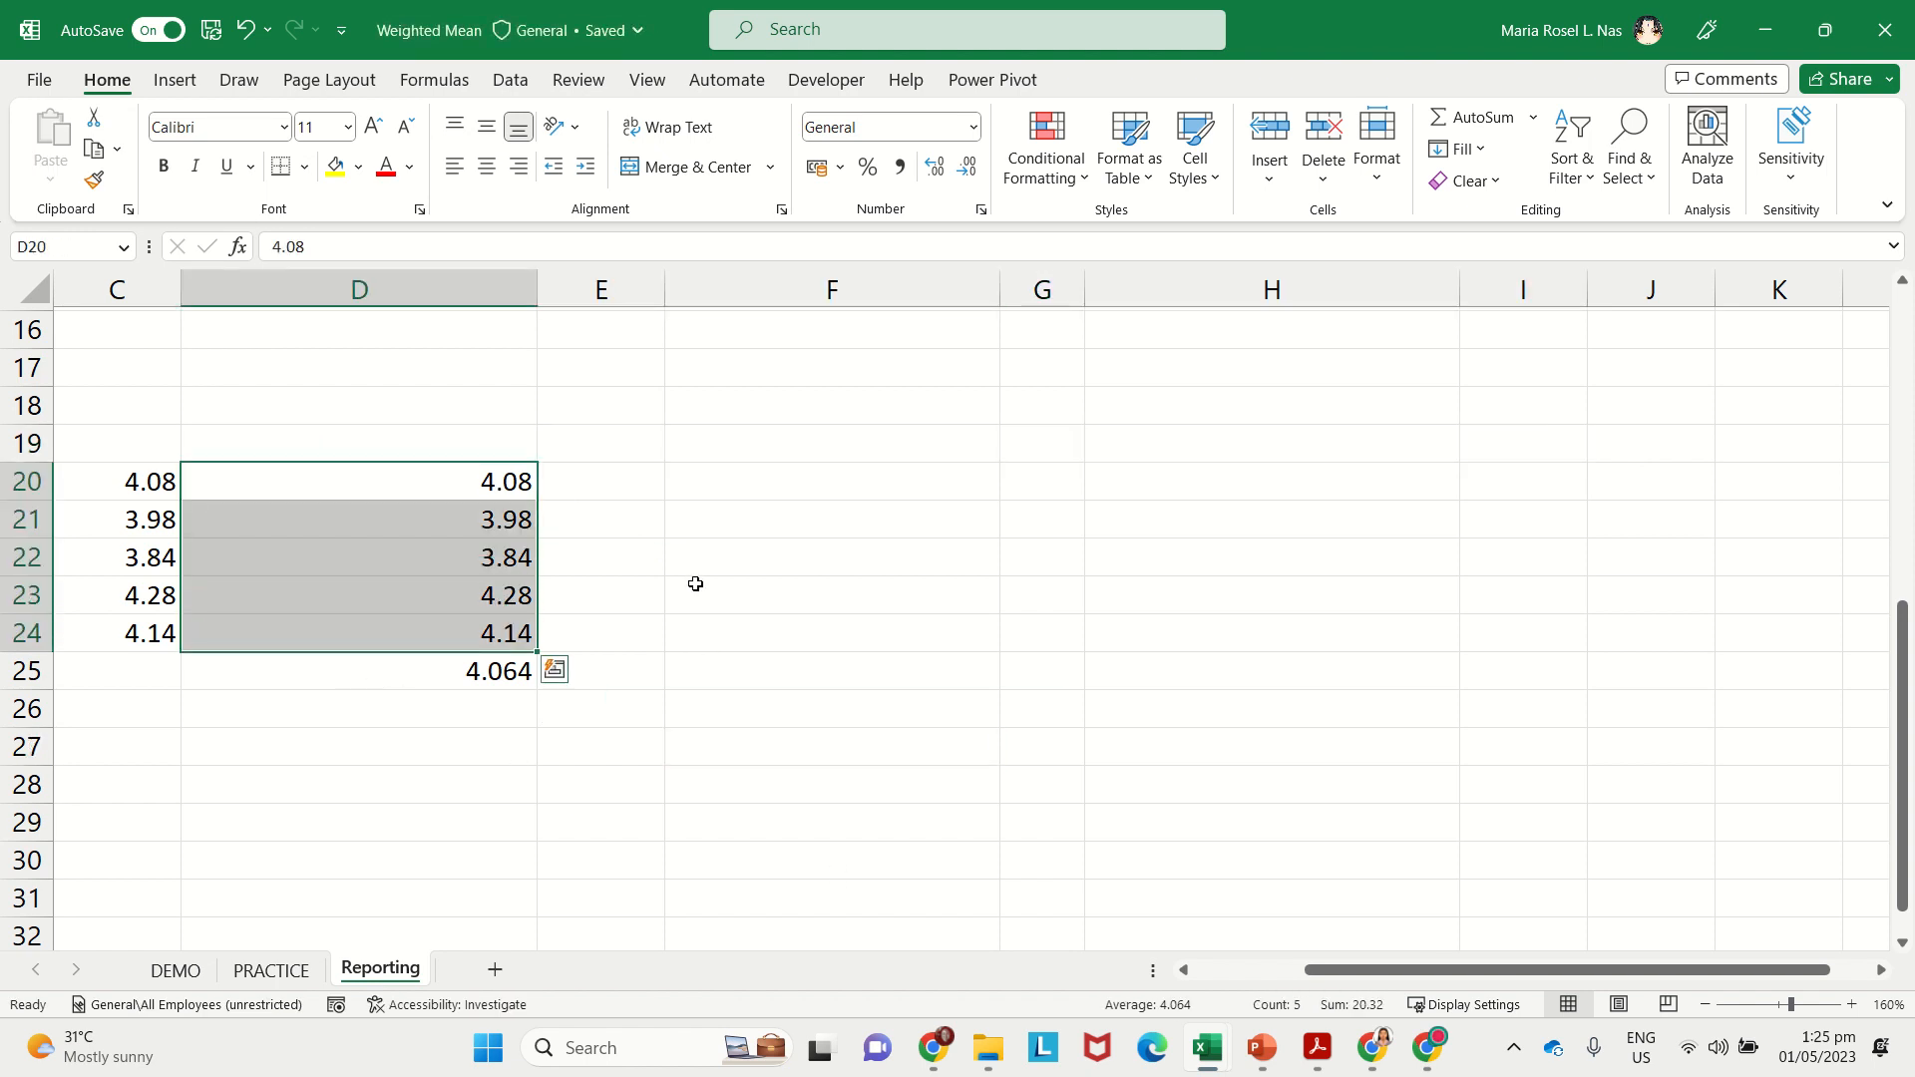
key("ctrl+c")
scroll(562, 661, "up", 5)
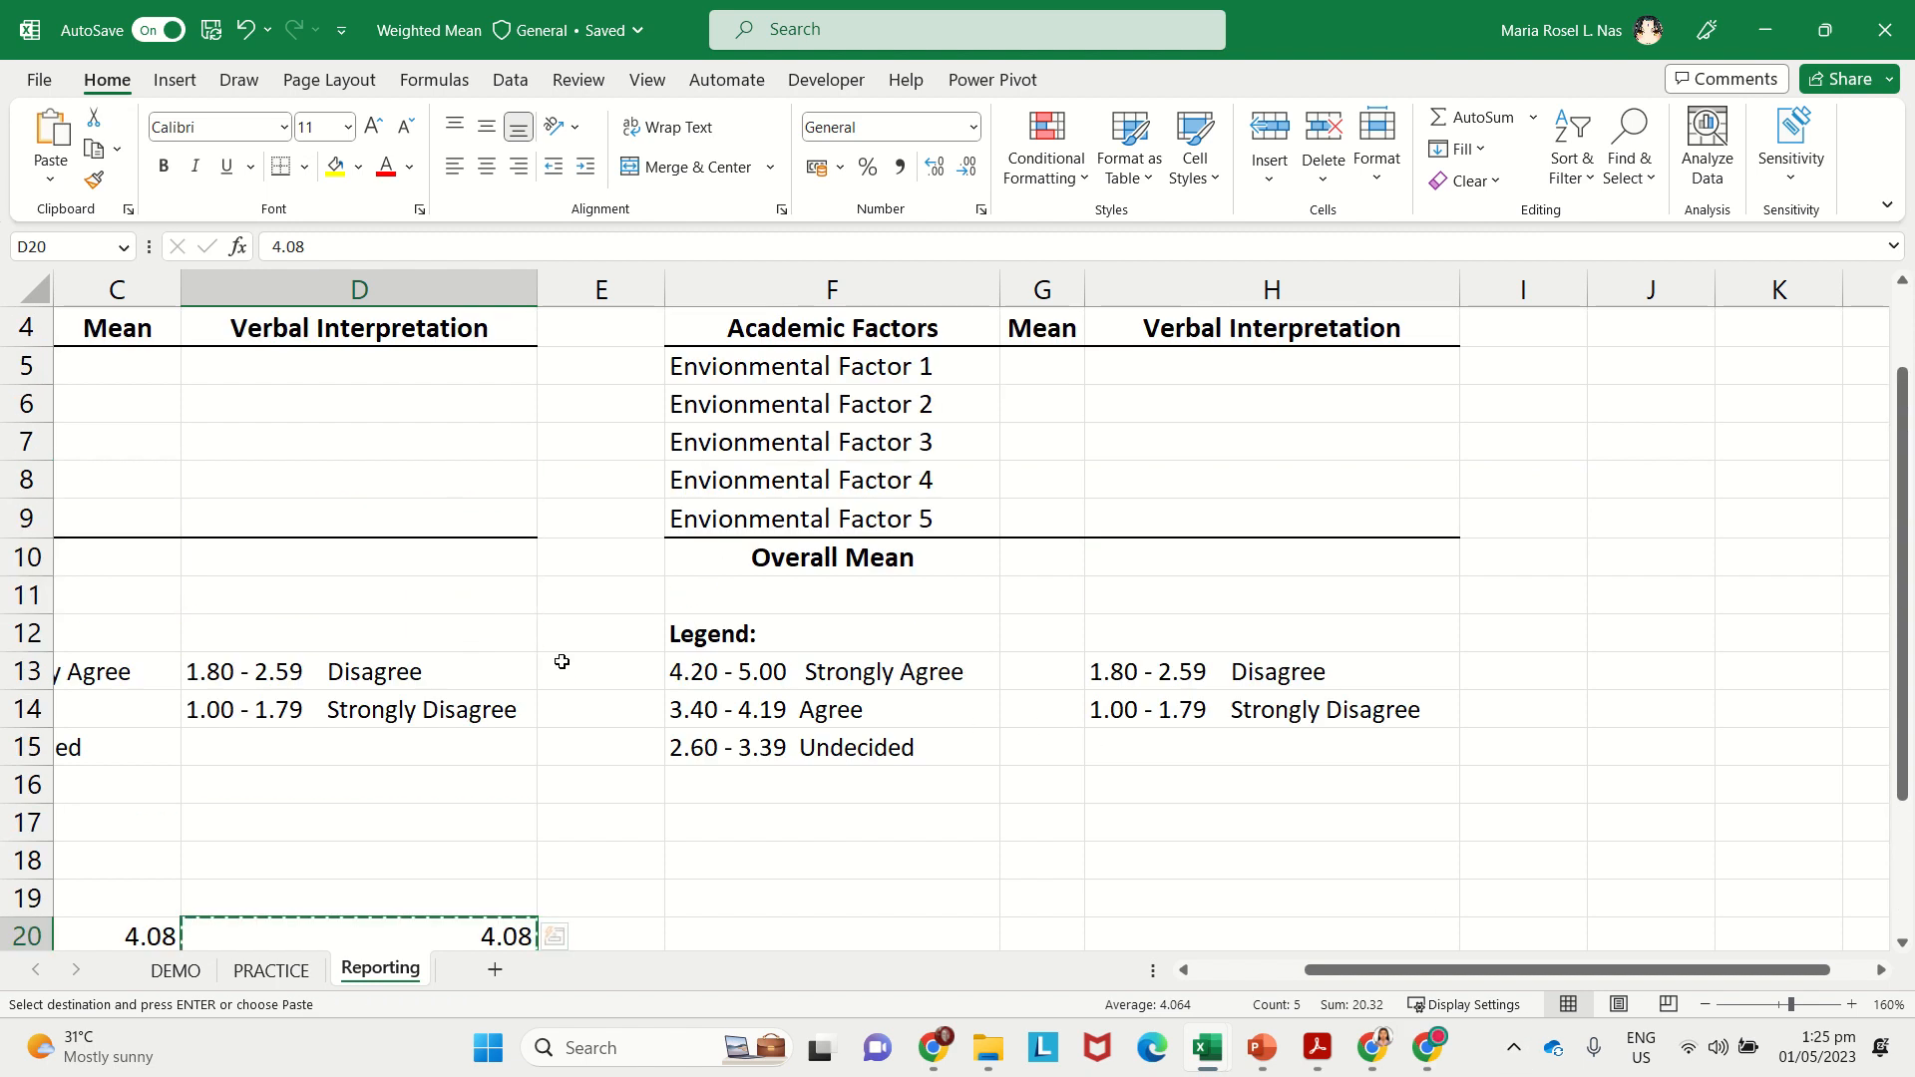
scroll(562, 662, "up", 1)
left_click_drag(1319, 970, 938, 955)
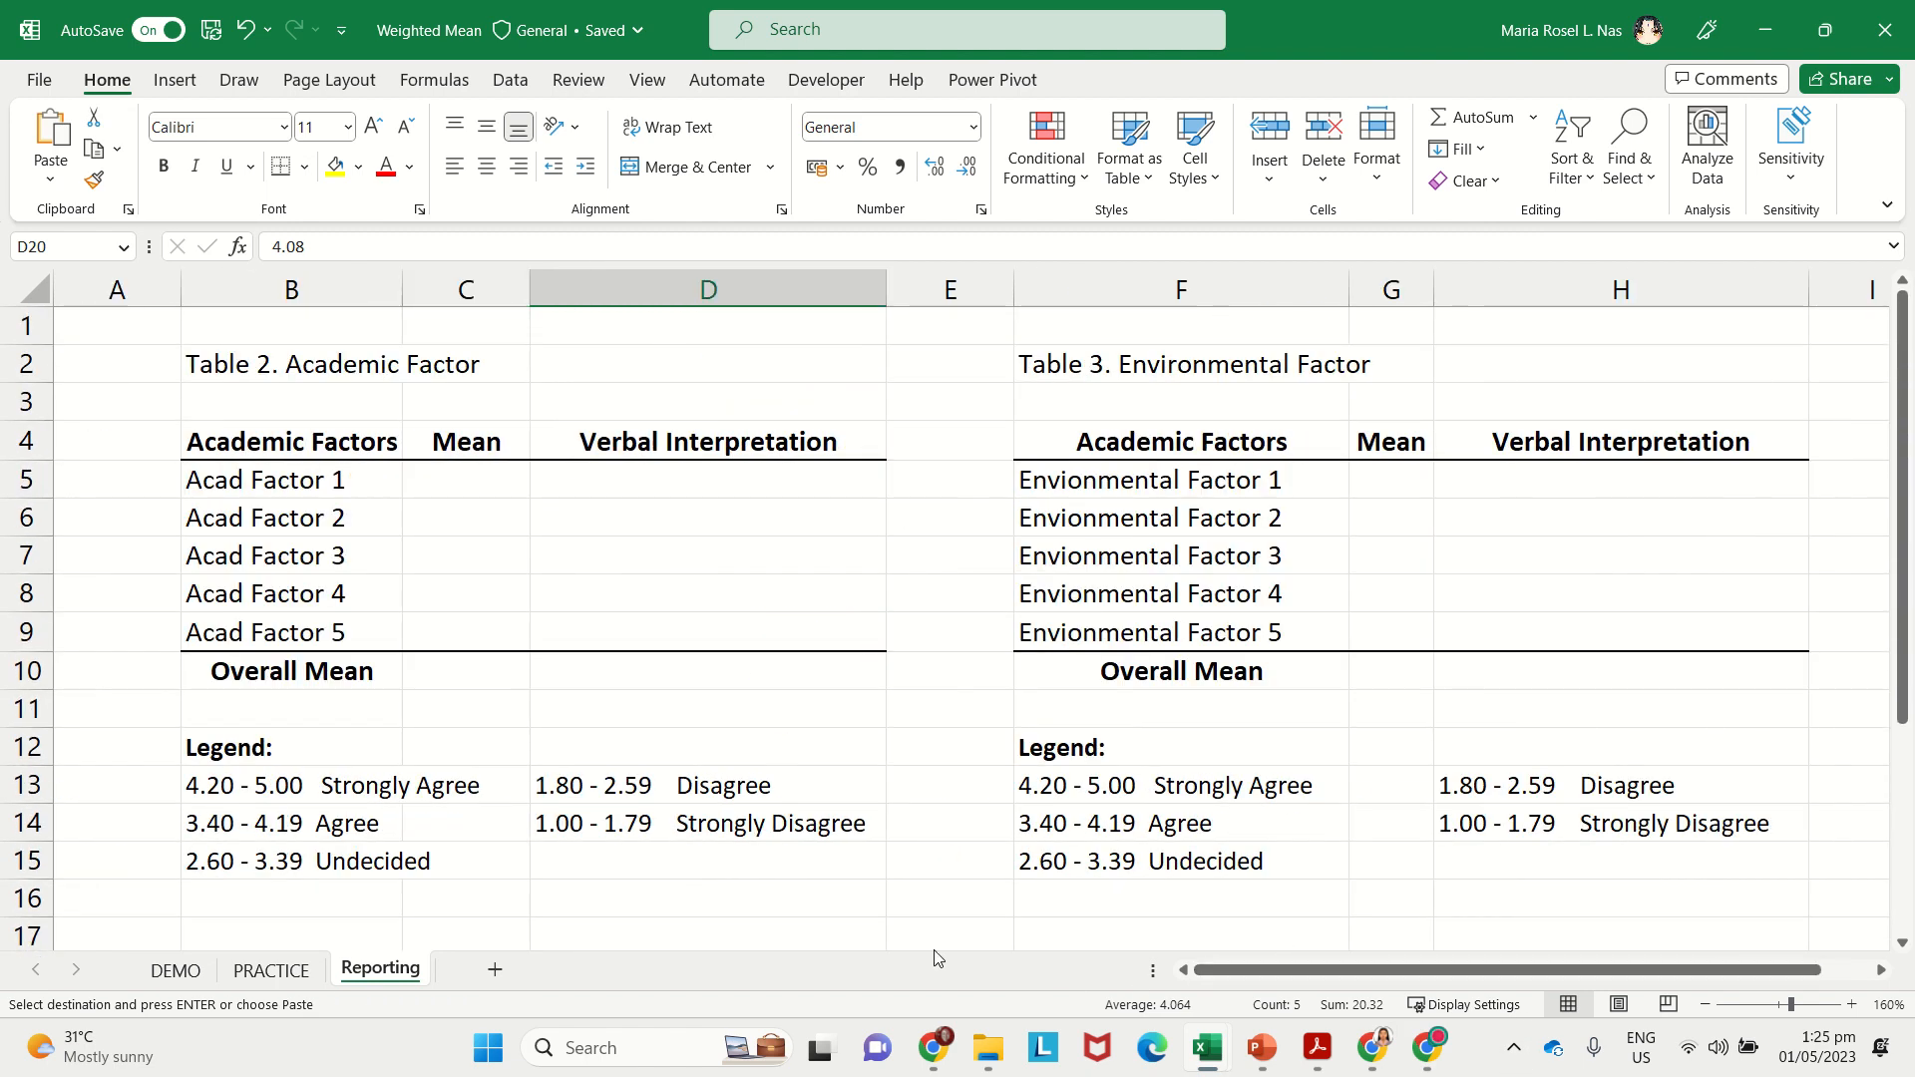
left_click(449, 479)
right_click(456, 482)
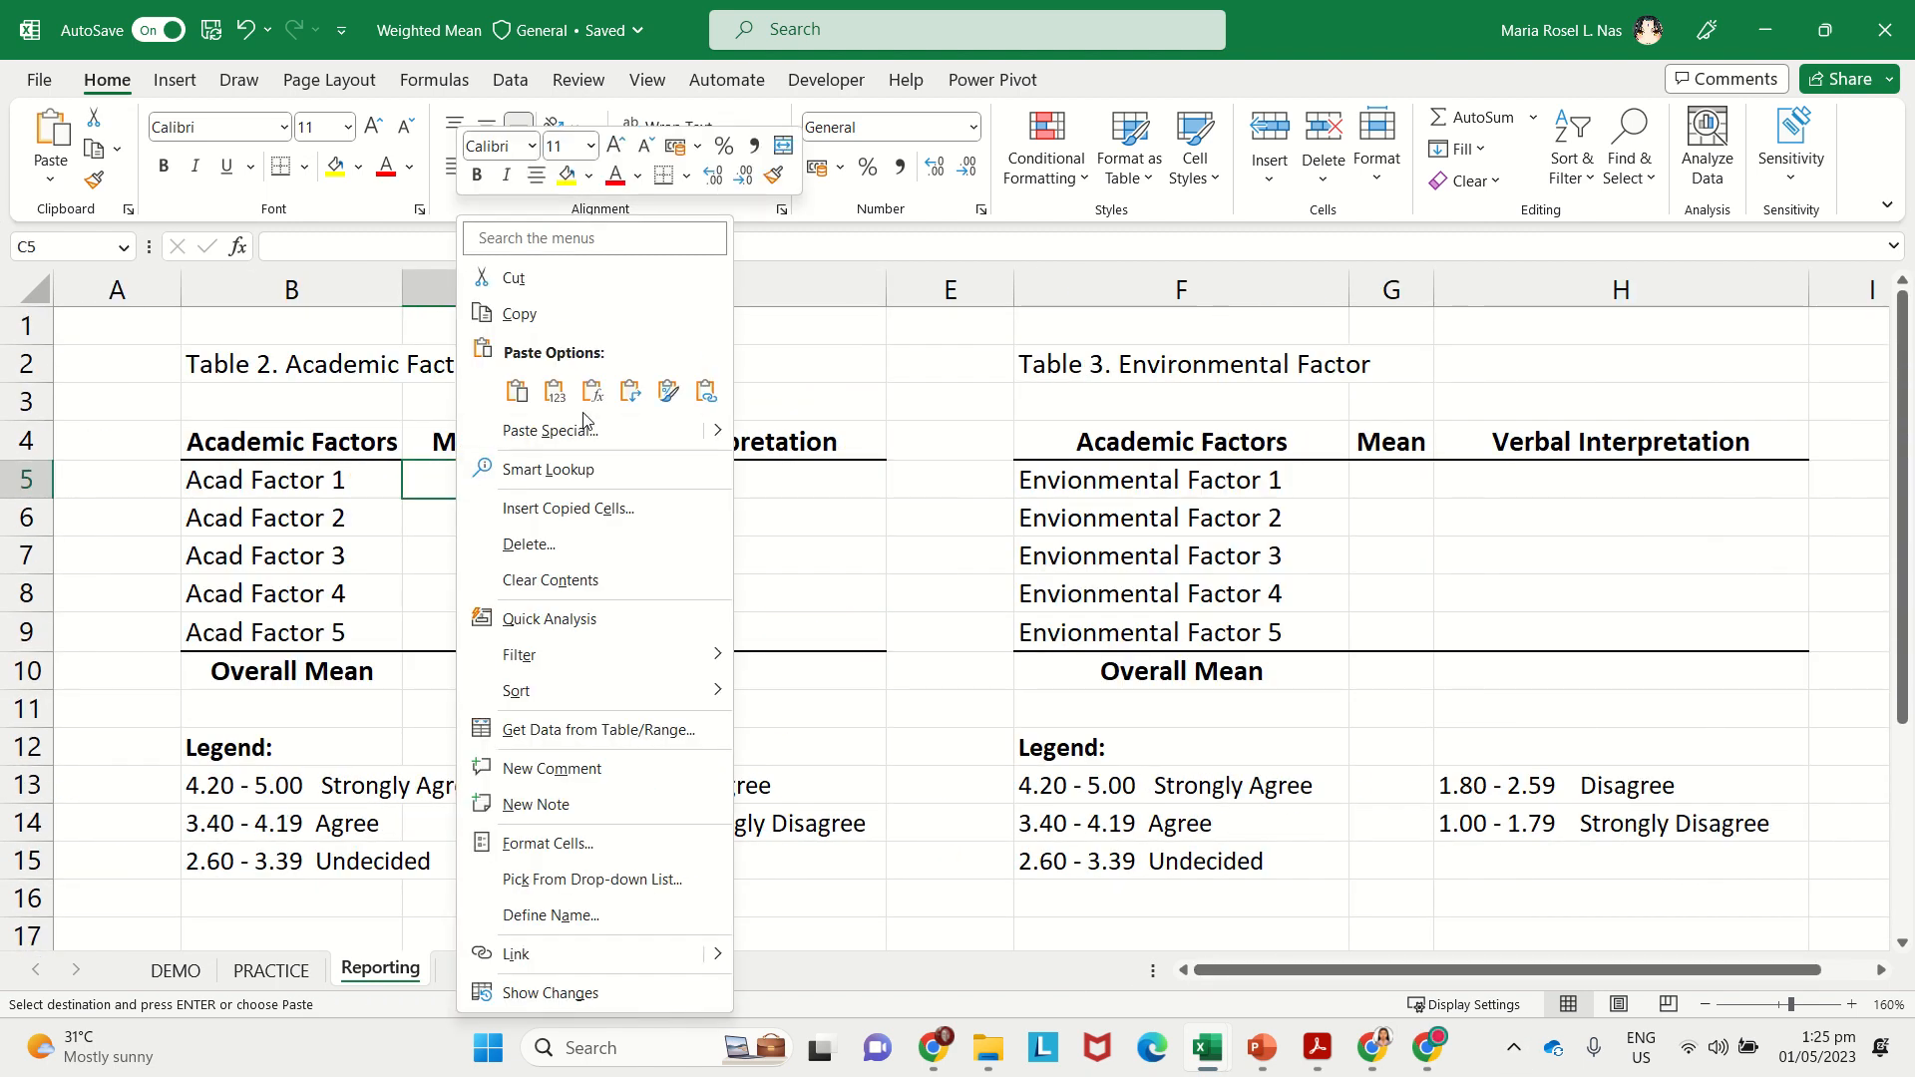
left_click(555, 391)
left_click(642, 593)
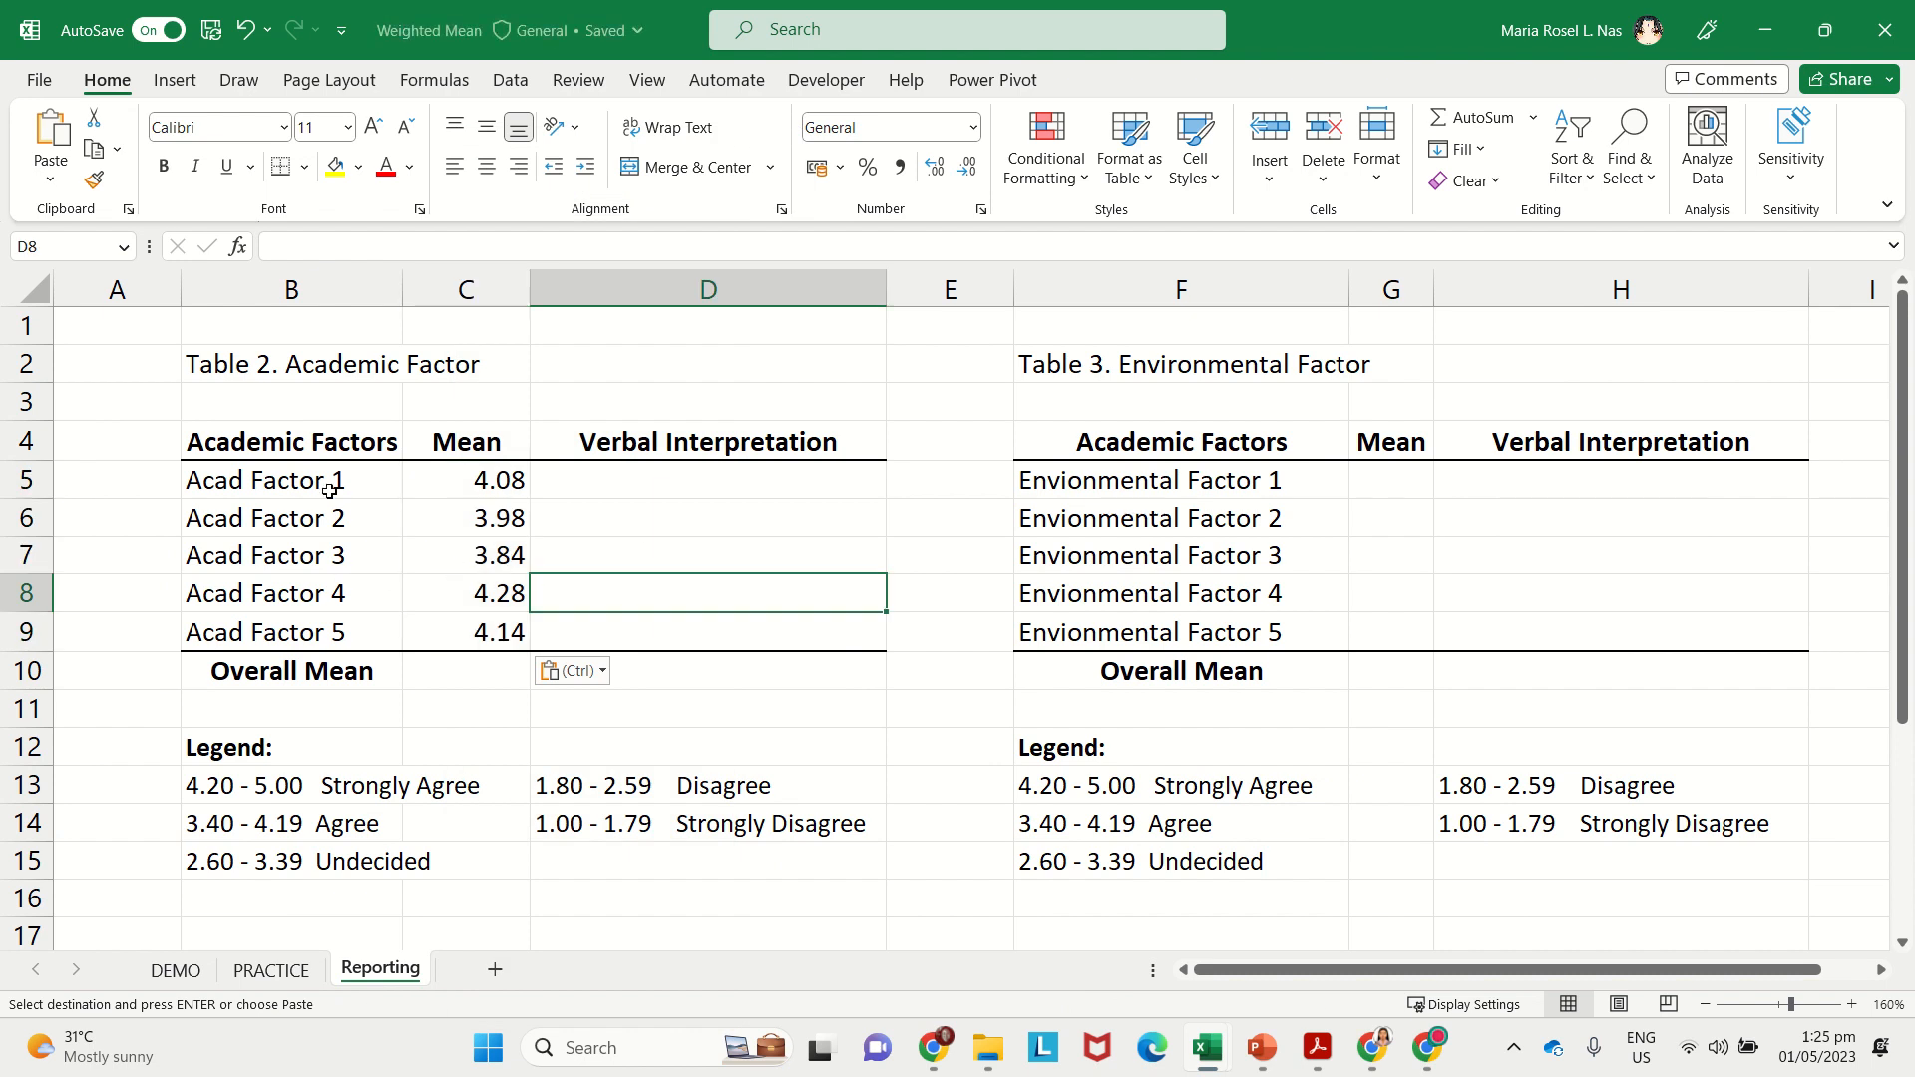
Step: Check the pasted means against the Acad Factor 1 to Acad Factor 5 rows
left_click(286, 482)
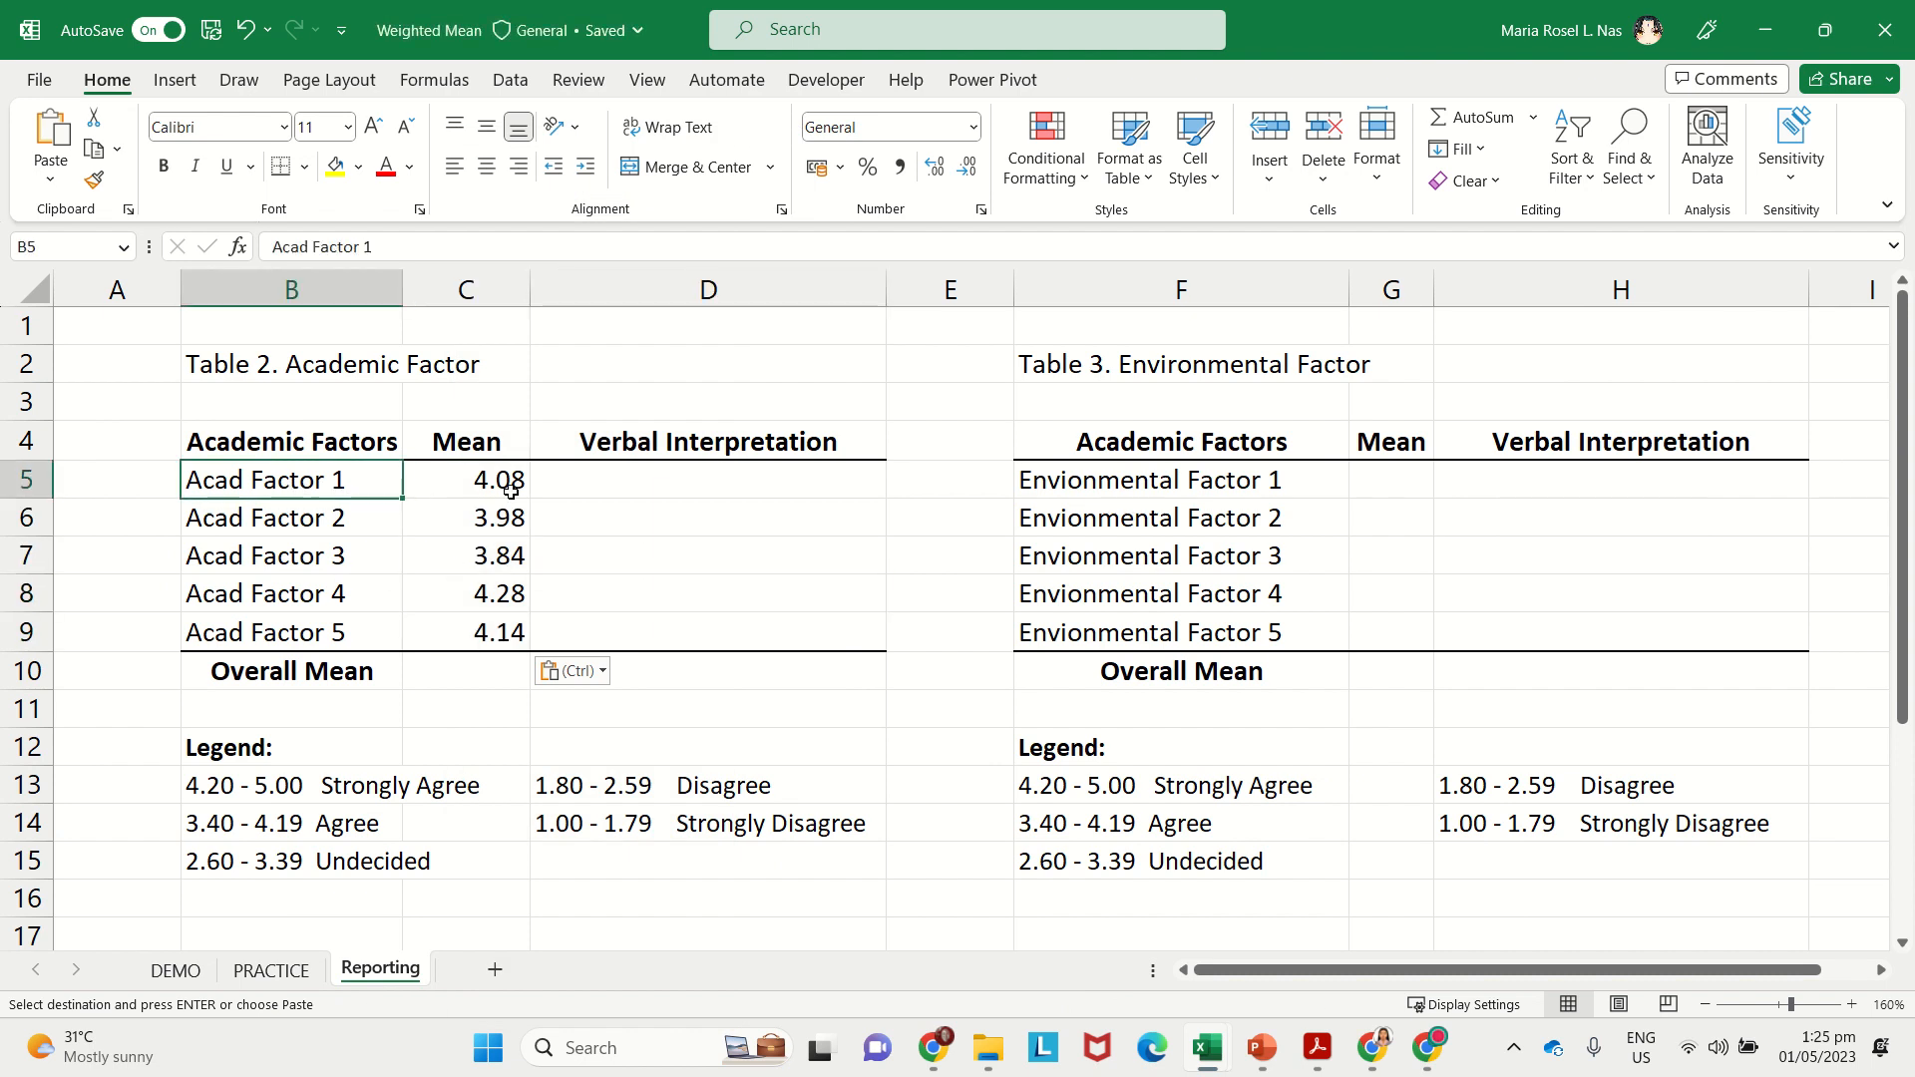
left_click(451, 490)
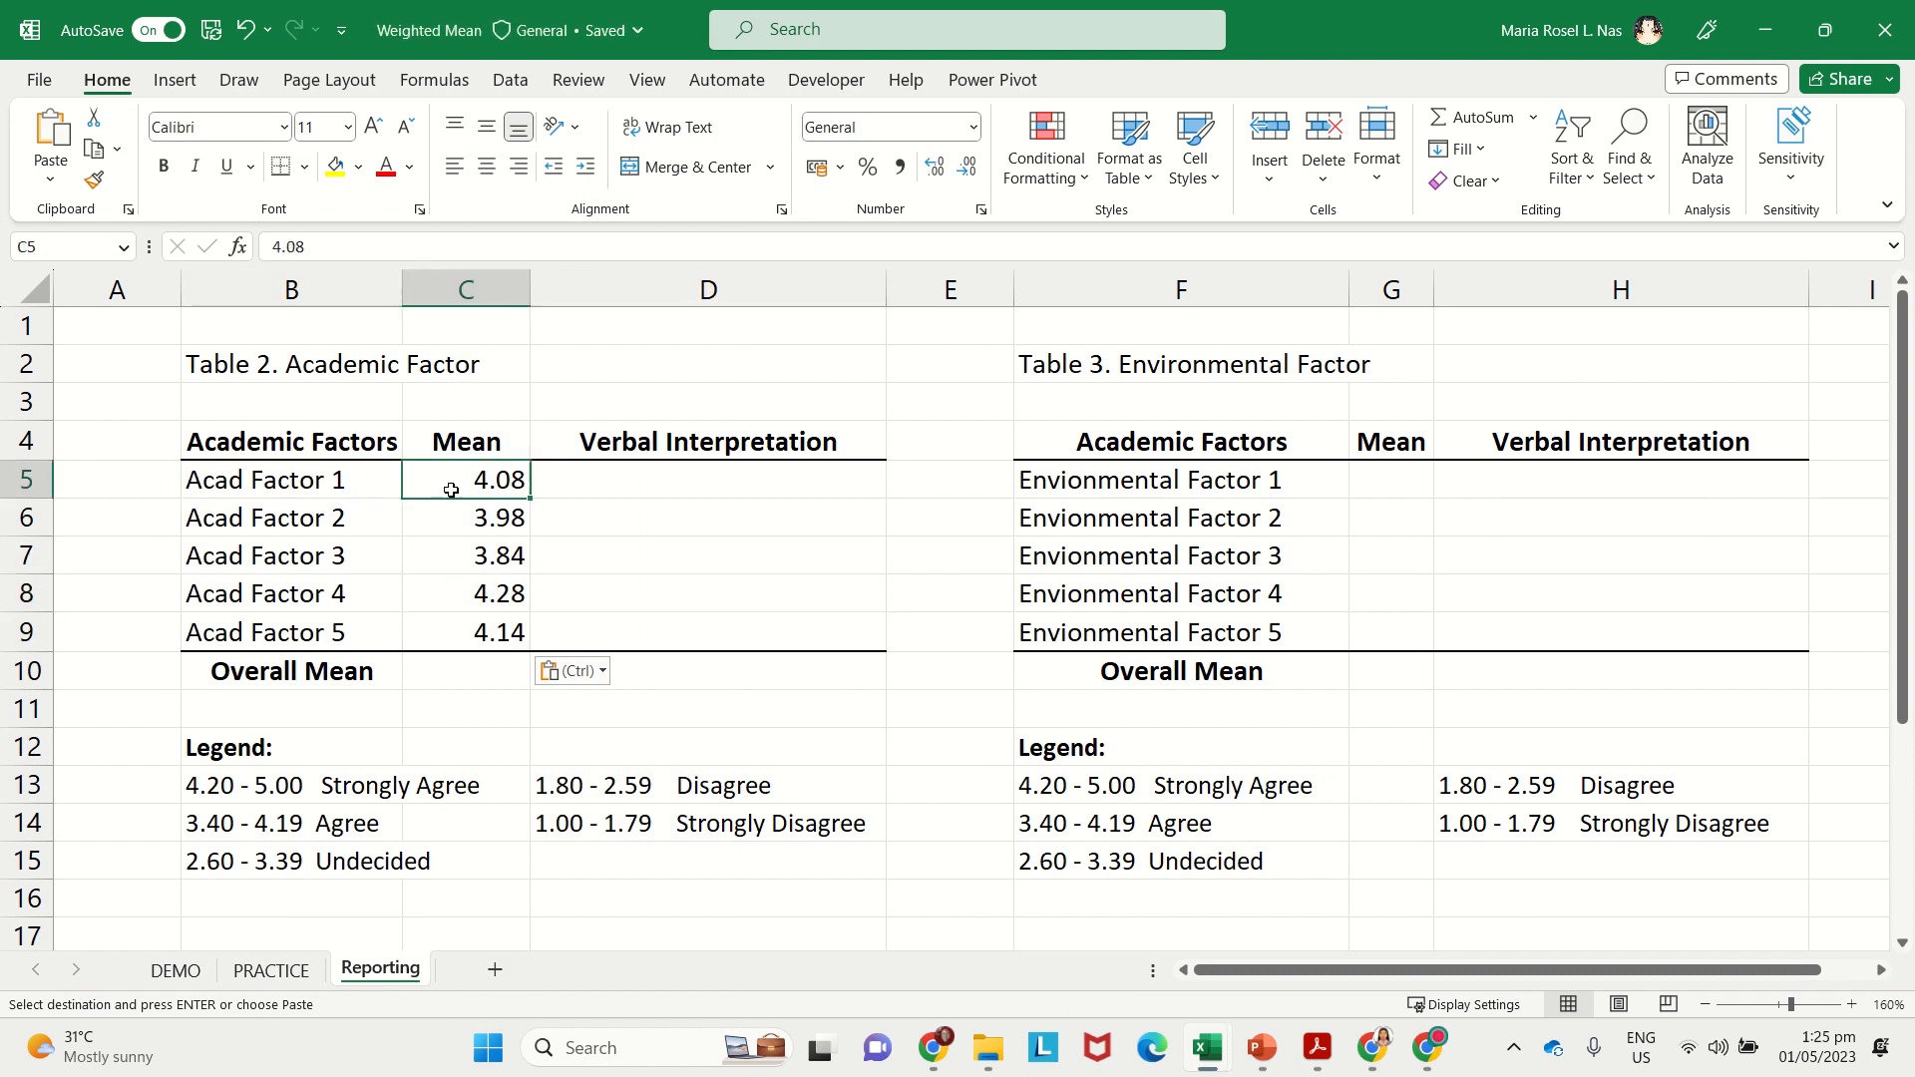
left_click(376, 484)
left_click(349, 525)
left_click(351, 544)
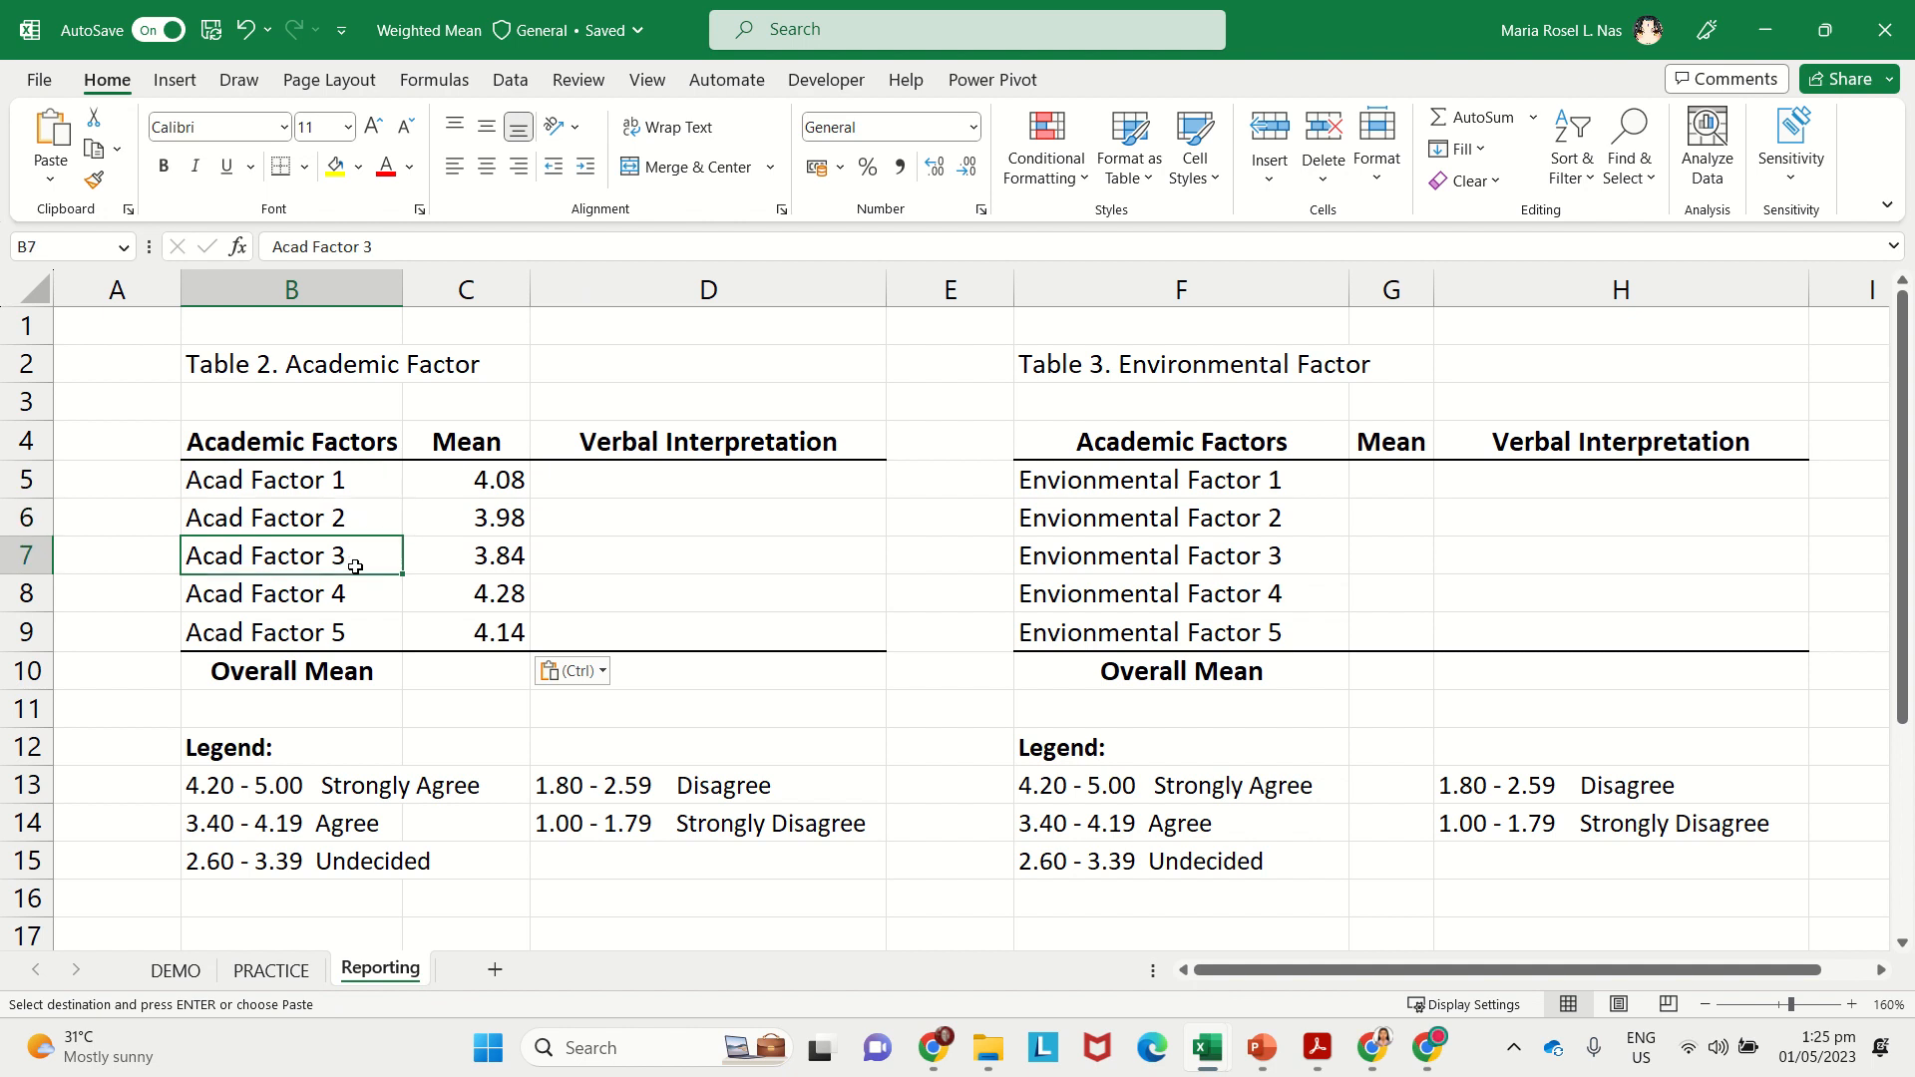
left_click(369, 590)
left_click(359, 634)
Step: Copy the overall mean from D25, paste it as a value into the Academic Factor table's Overall Mean row at C10, and make it bold
scroll(563, 763, "down", 6)
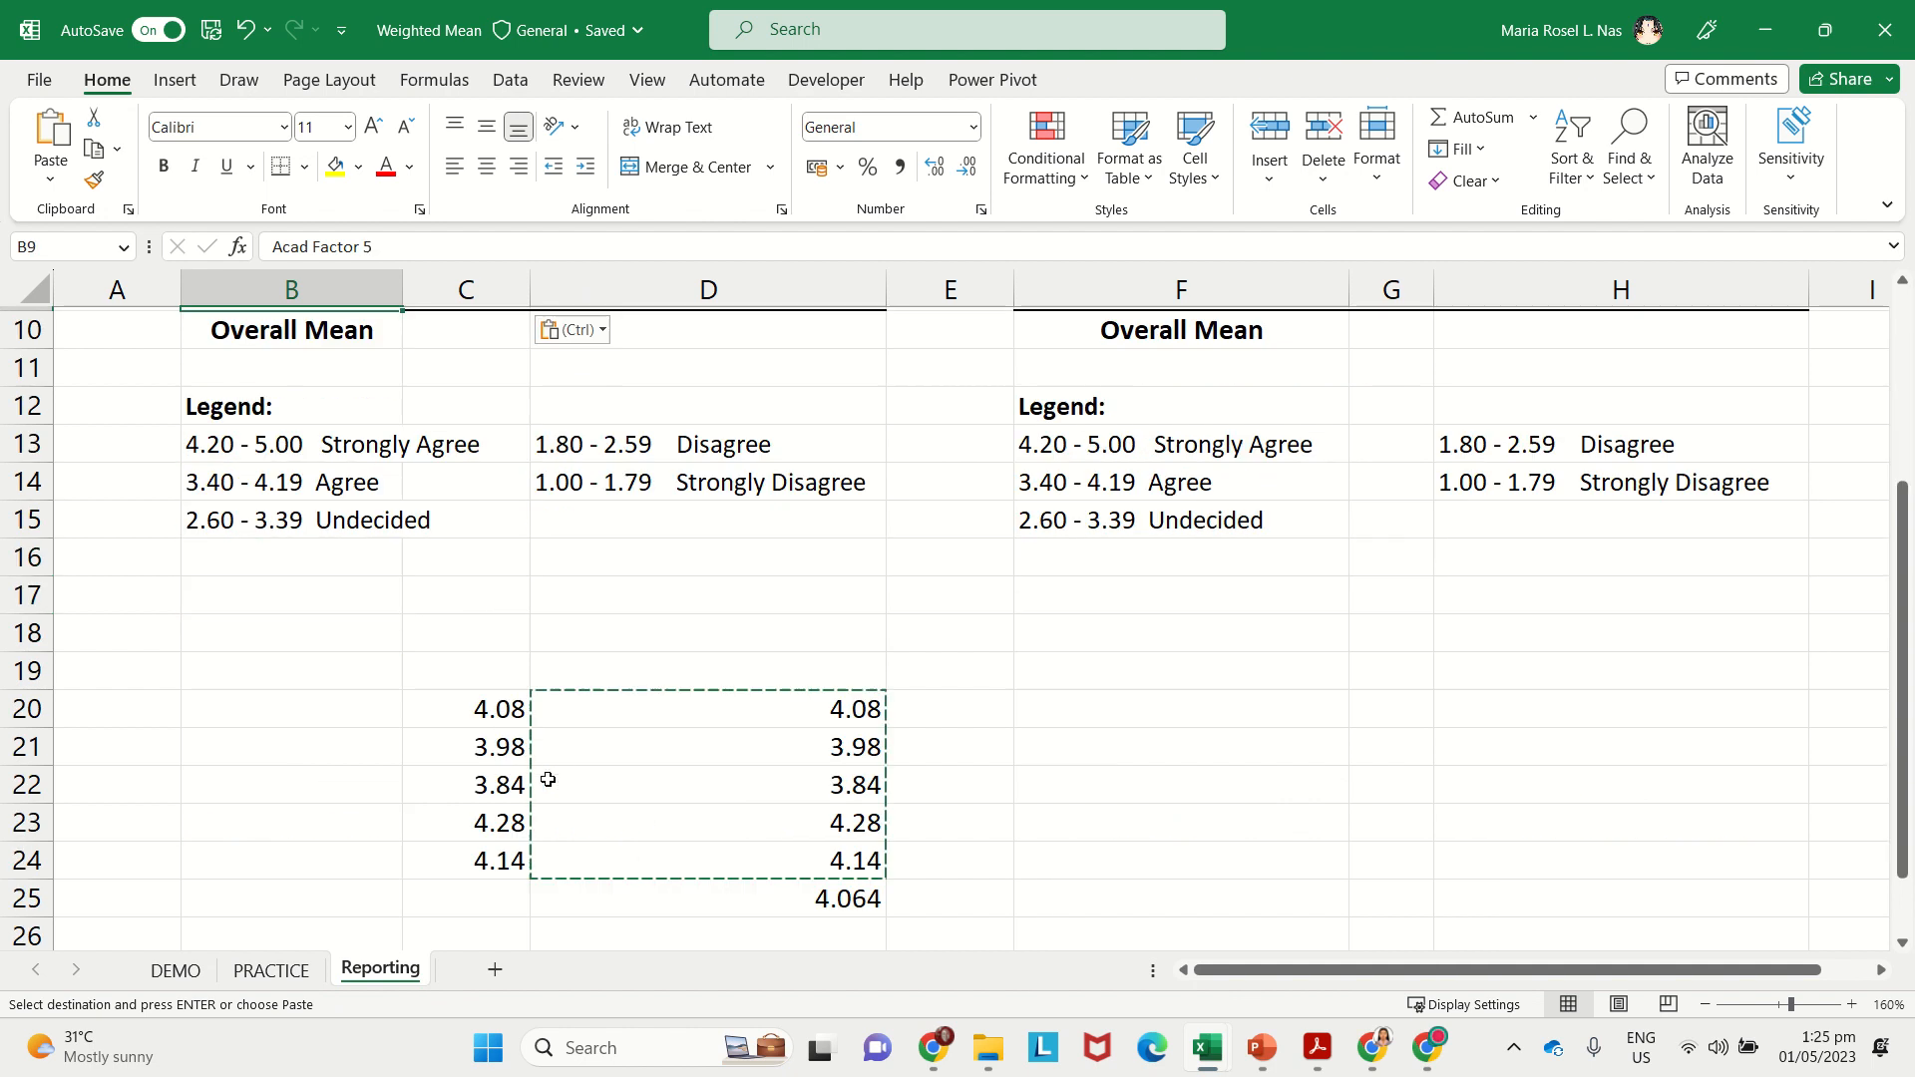
left_click(860, 566)
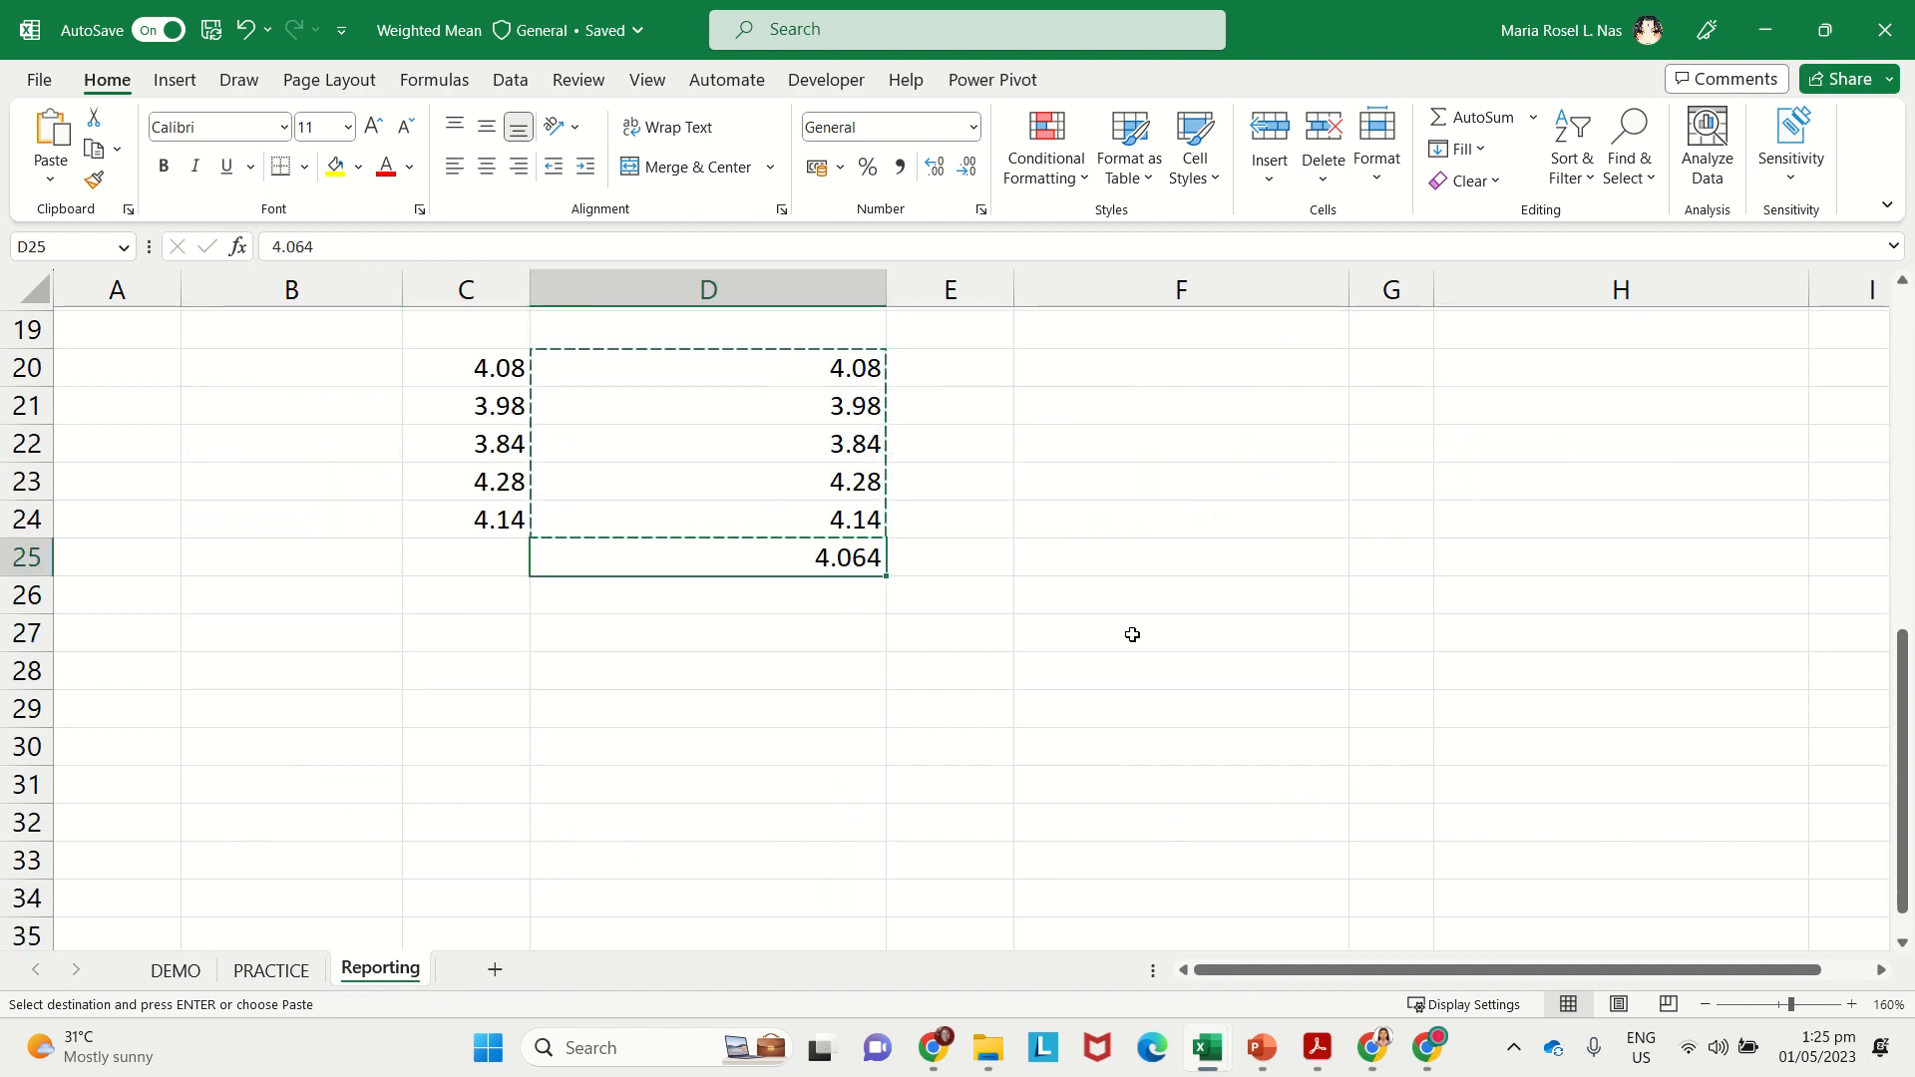
key("ctrl+c")
scroll(578, 632, "up", 3)
scroll(988, 727, "down", 1)
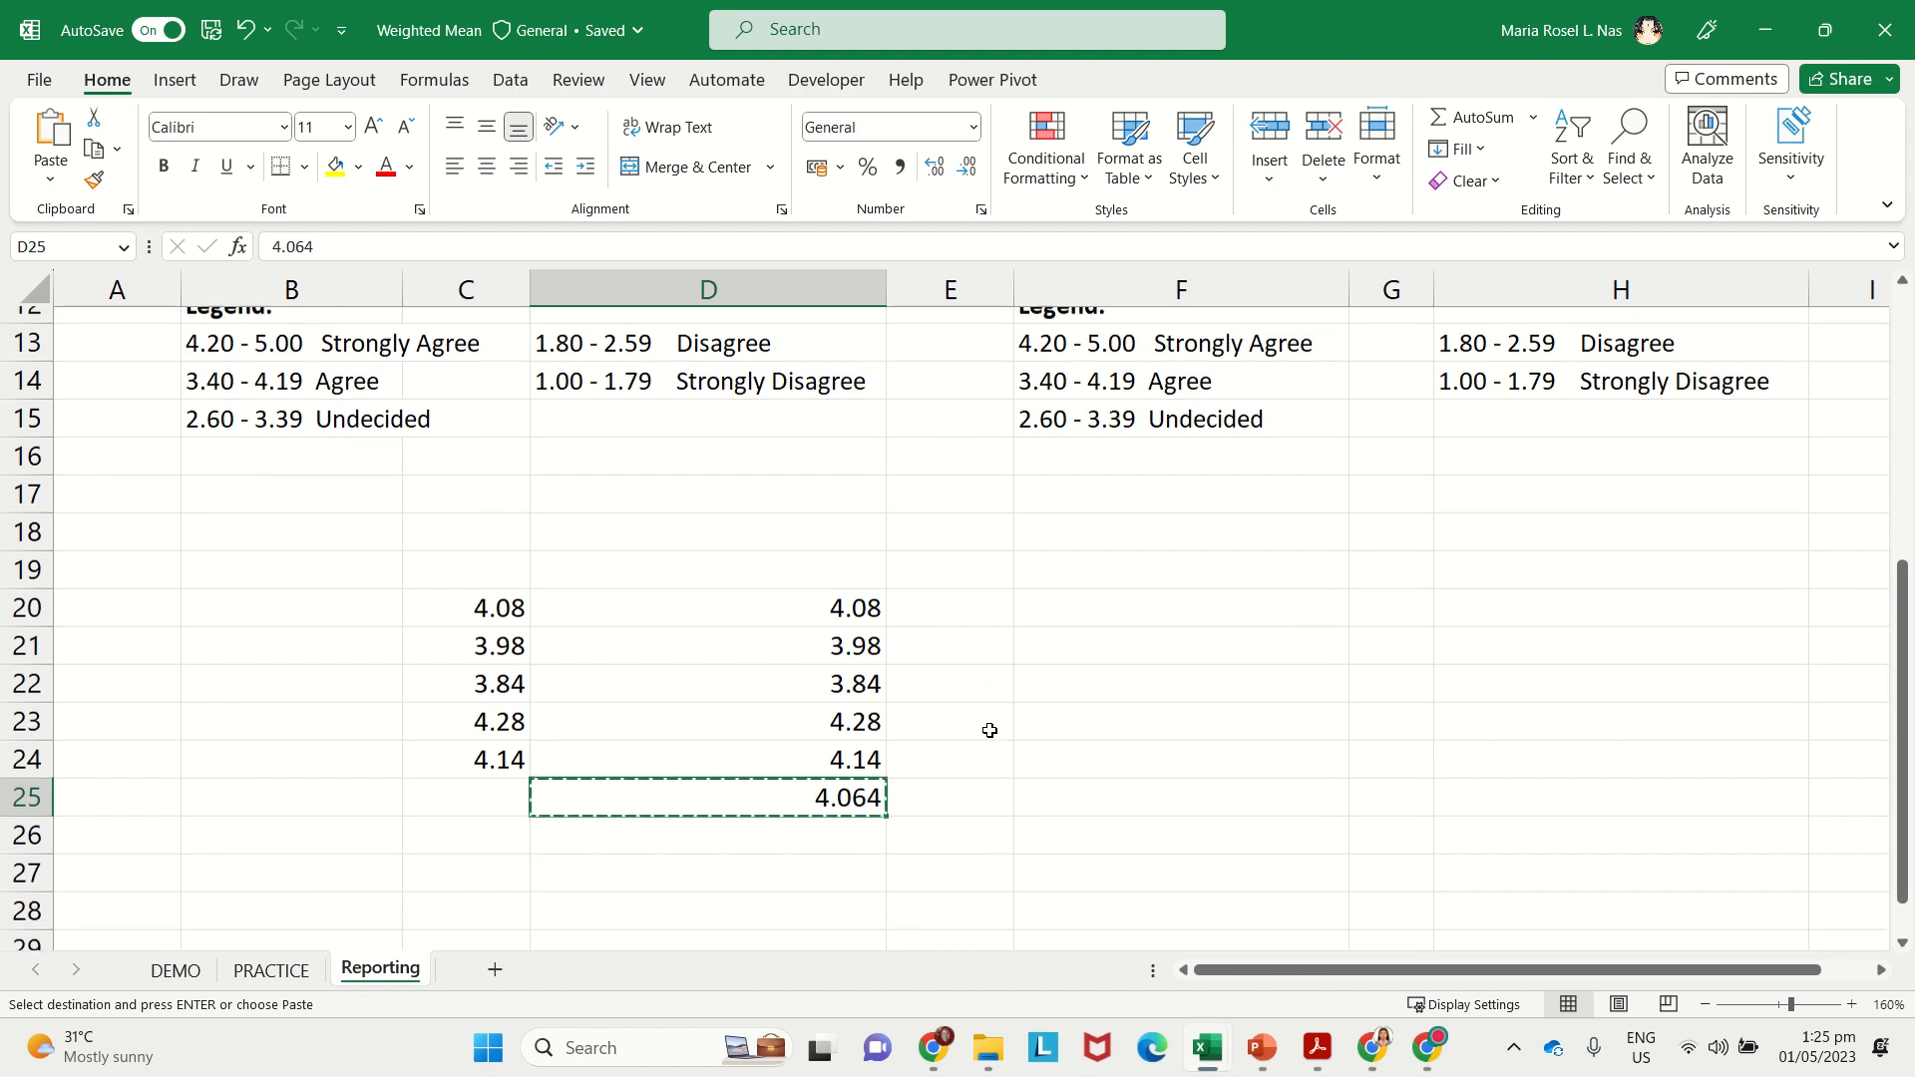
scroll(378, 620, "up", 4)
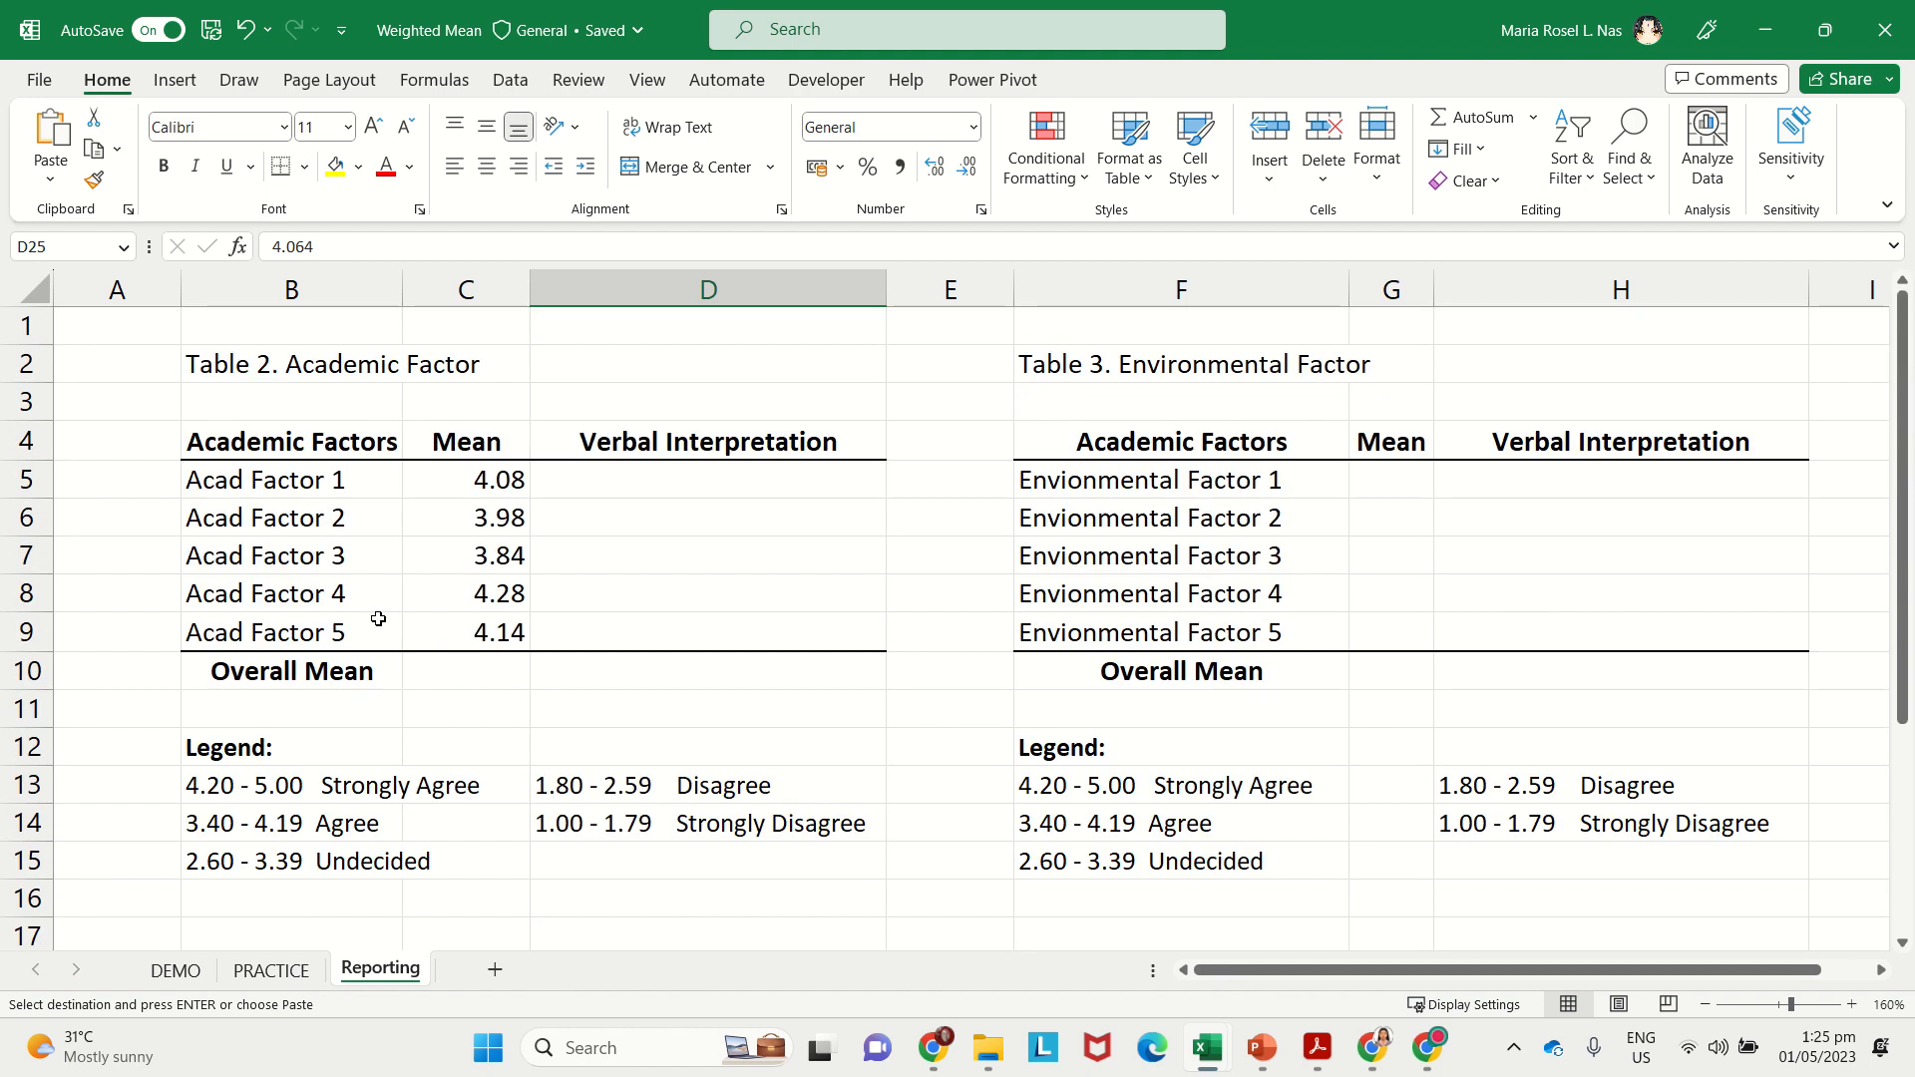
left_click(470, 675)
right_click(470, 676)
left_click(552, 382)
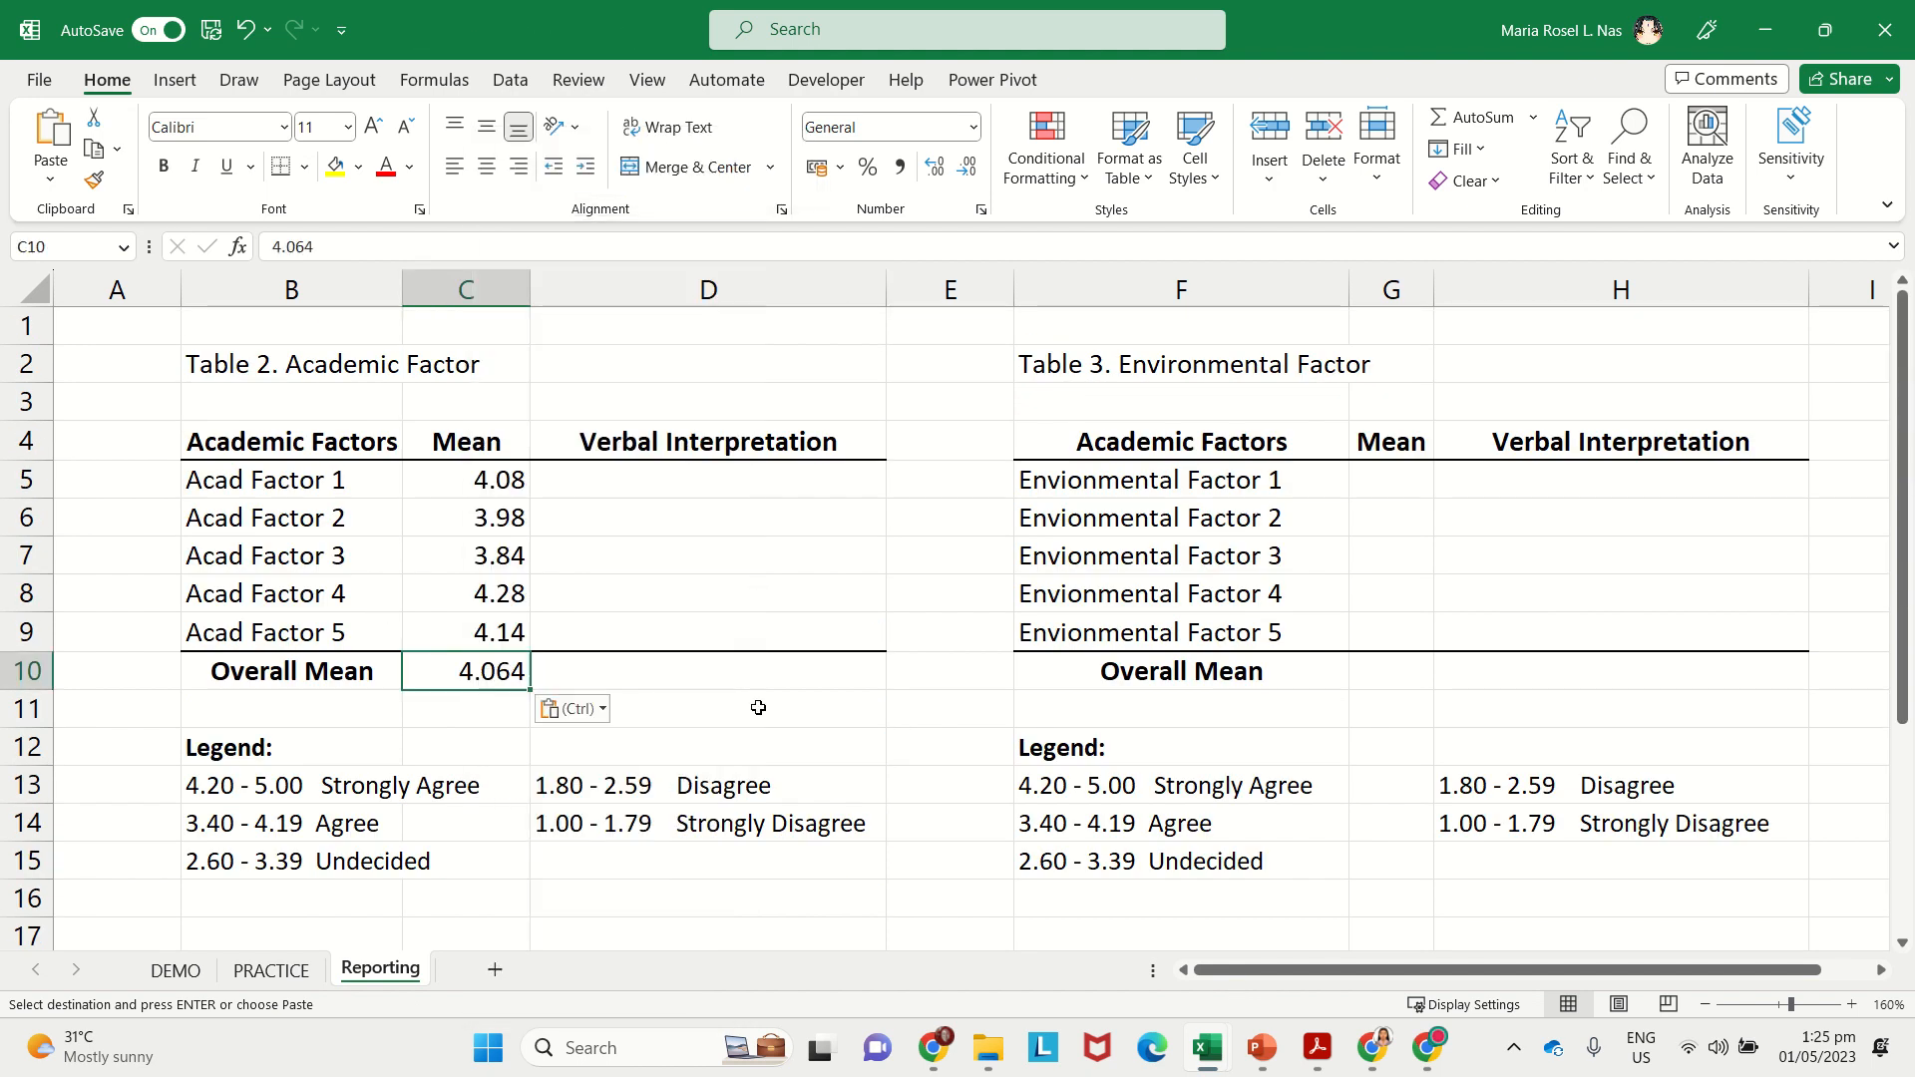
key("Escape")
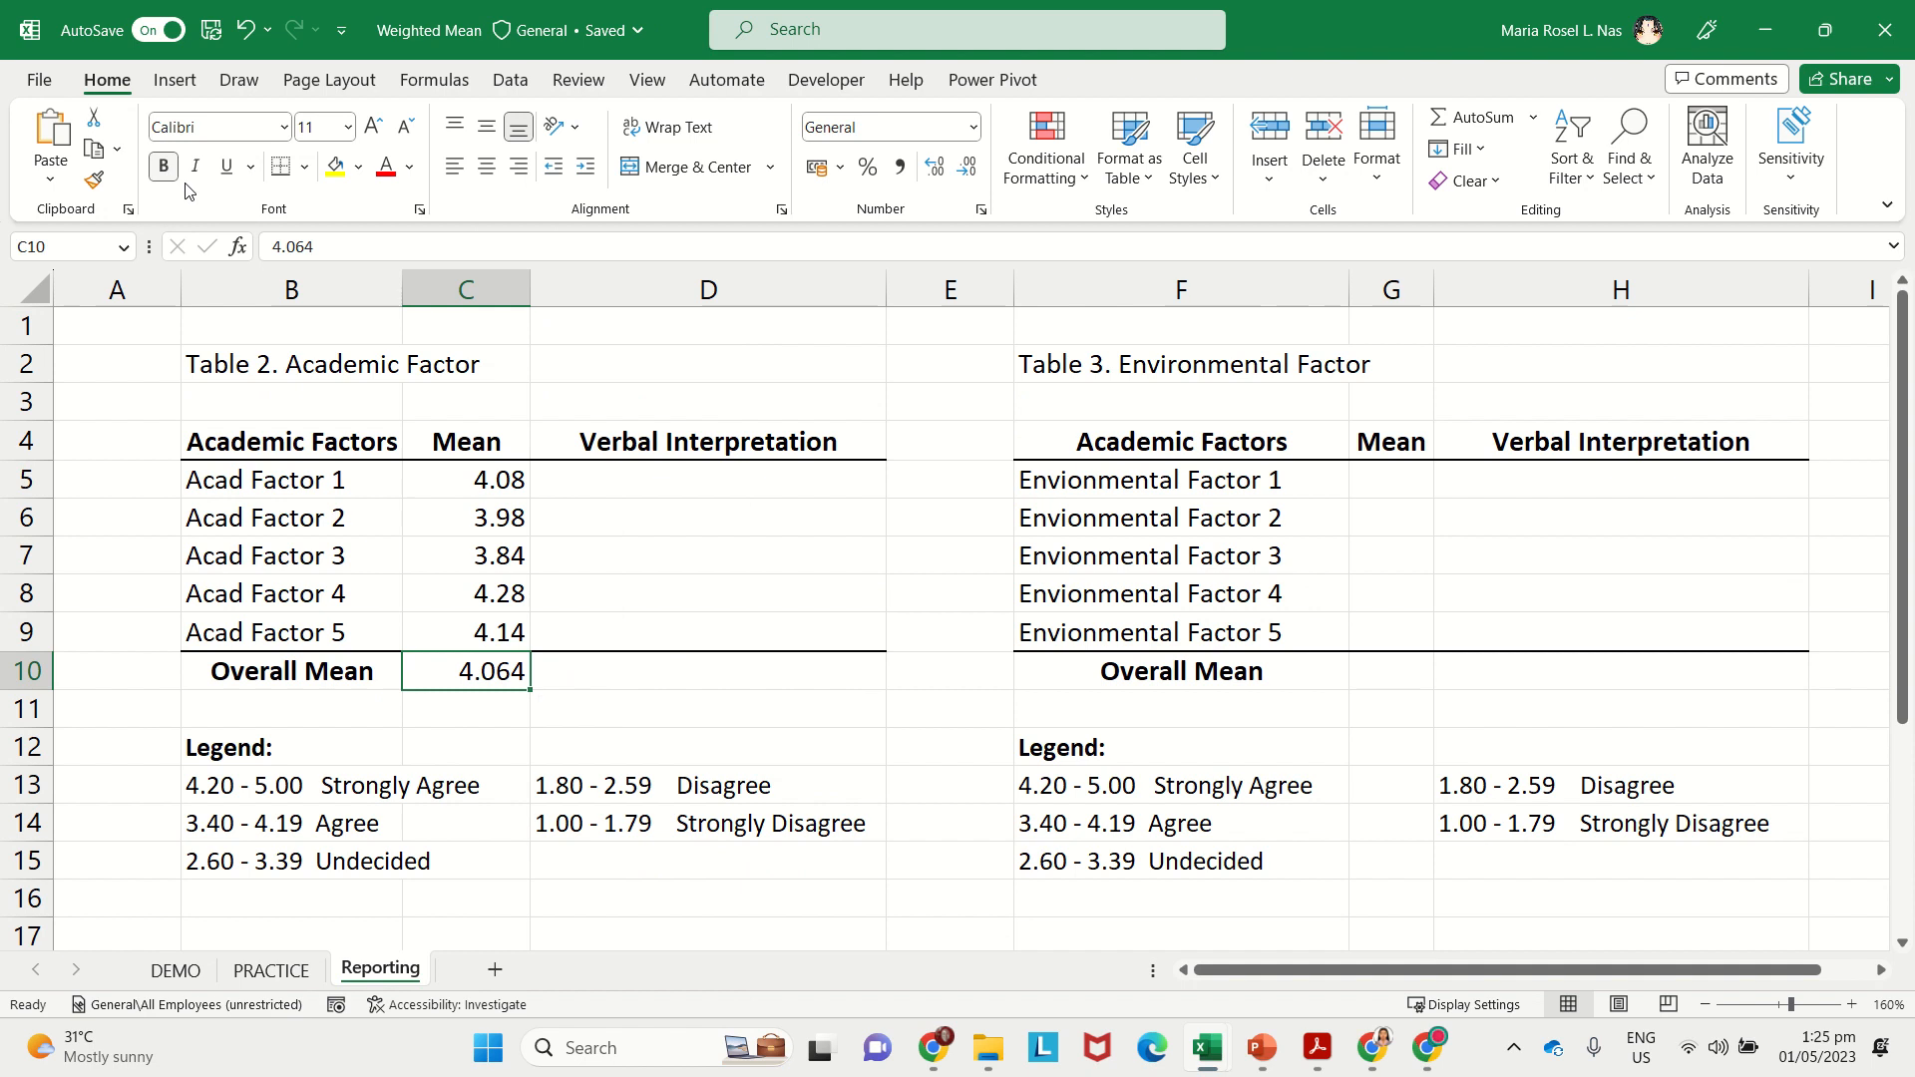
left_click(170, 171)
left_click(555, 678)
Step: Review the legend's Strongly Agree, Agree and Undecided ranges and the list of five academic factors awaiting a verbal interpretation
left_click(741, 482)
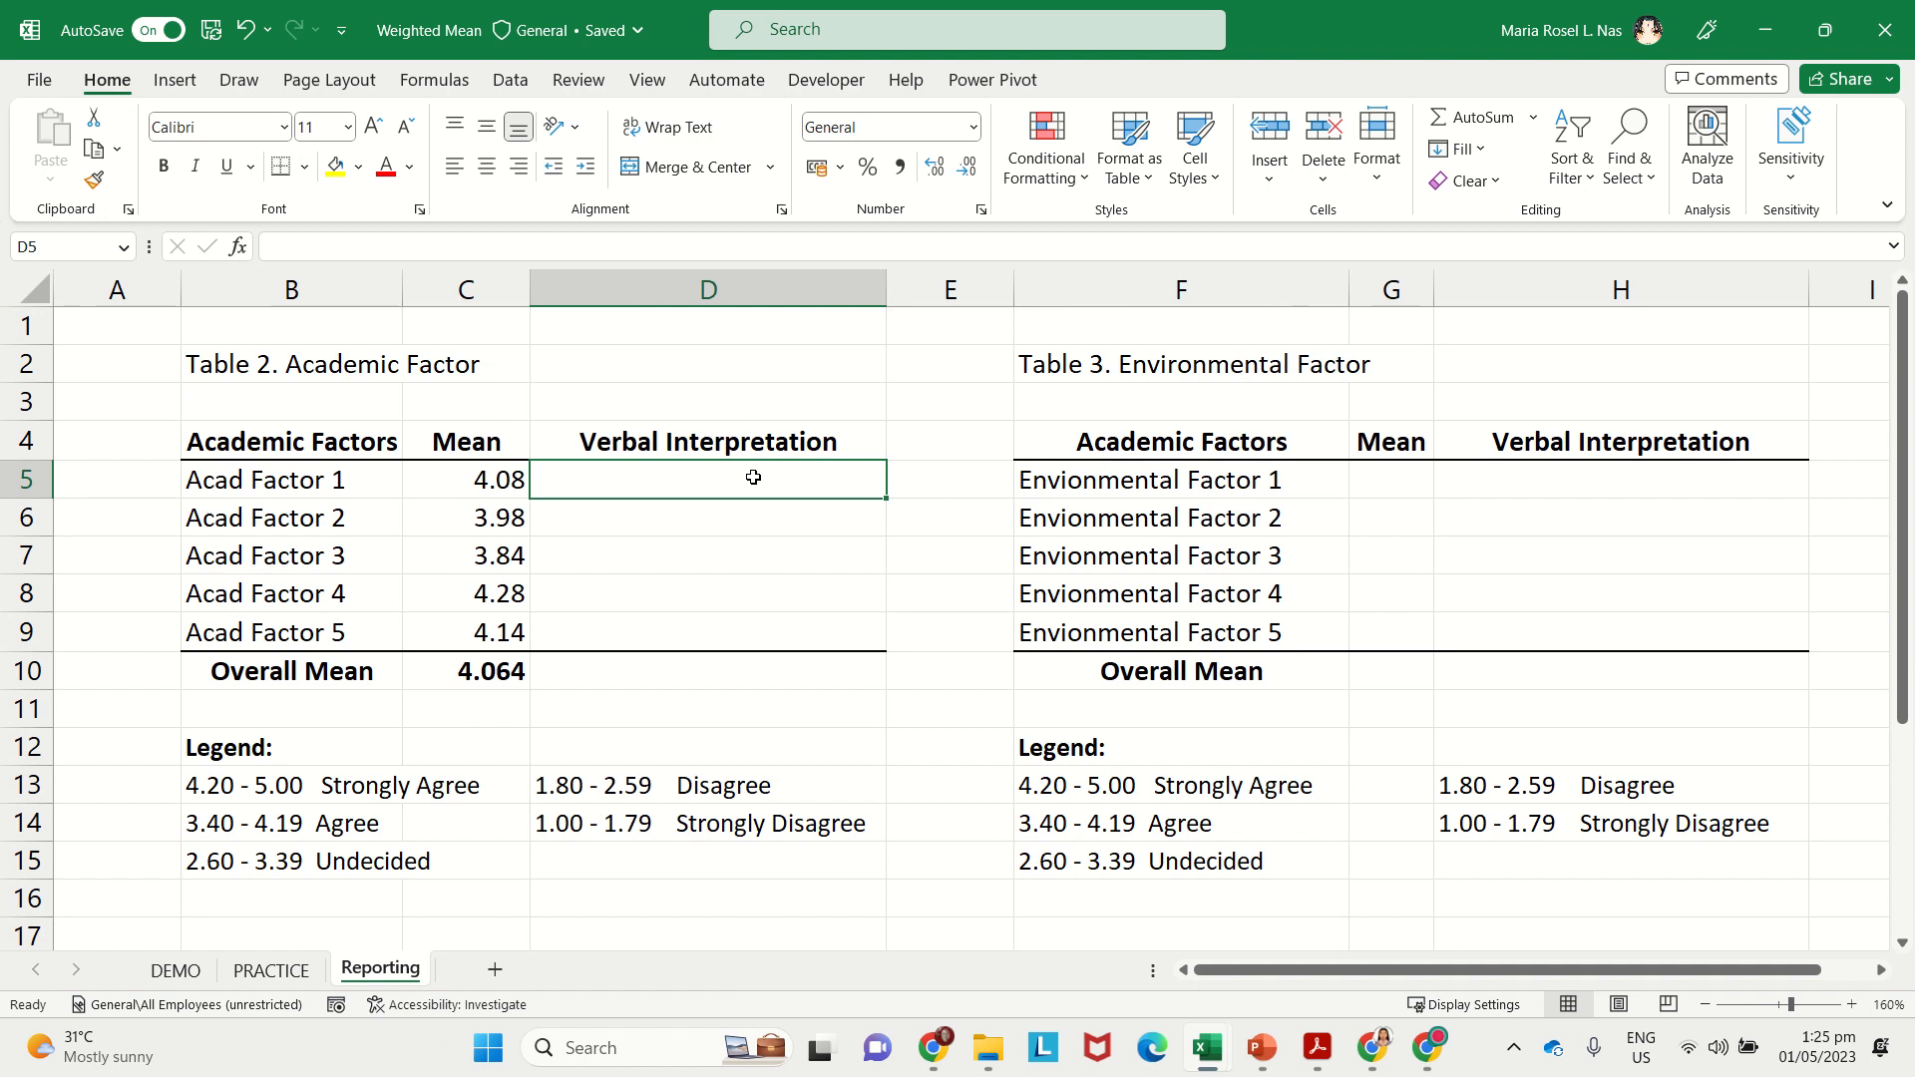
left_click(924, 247)
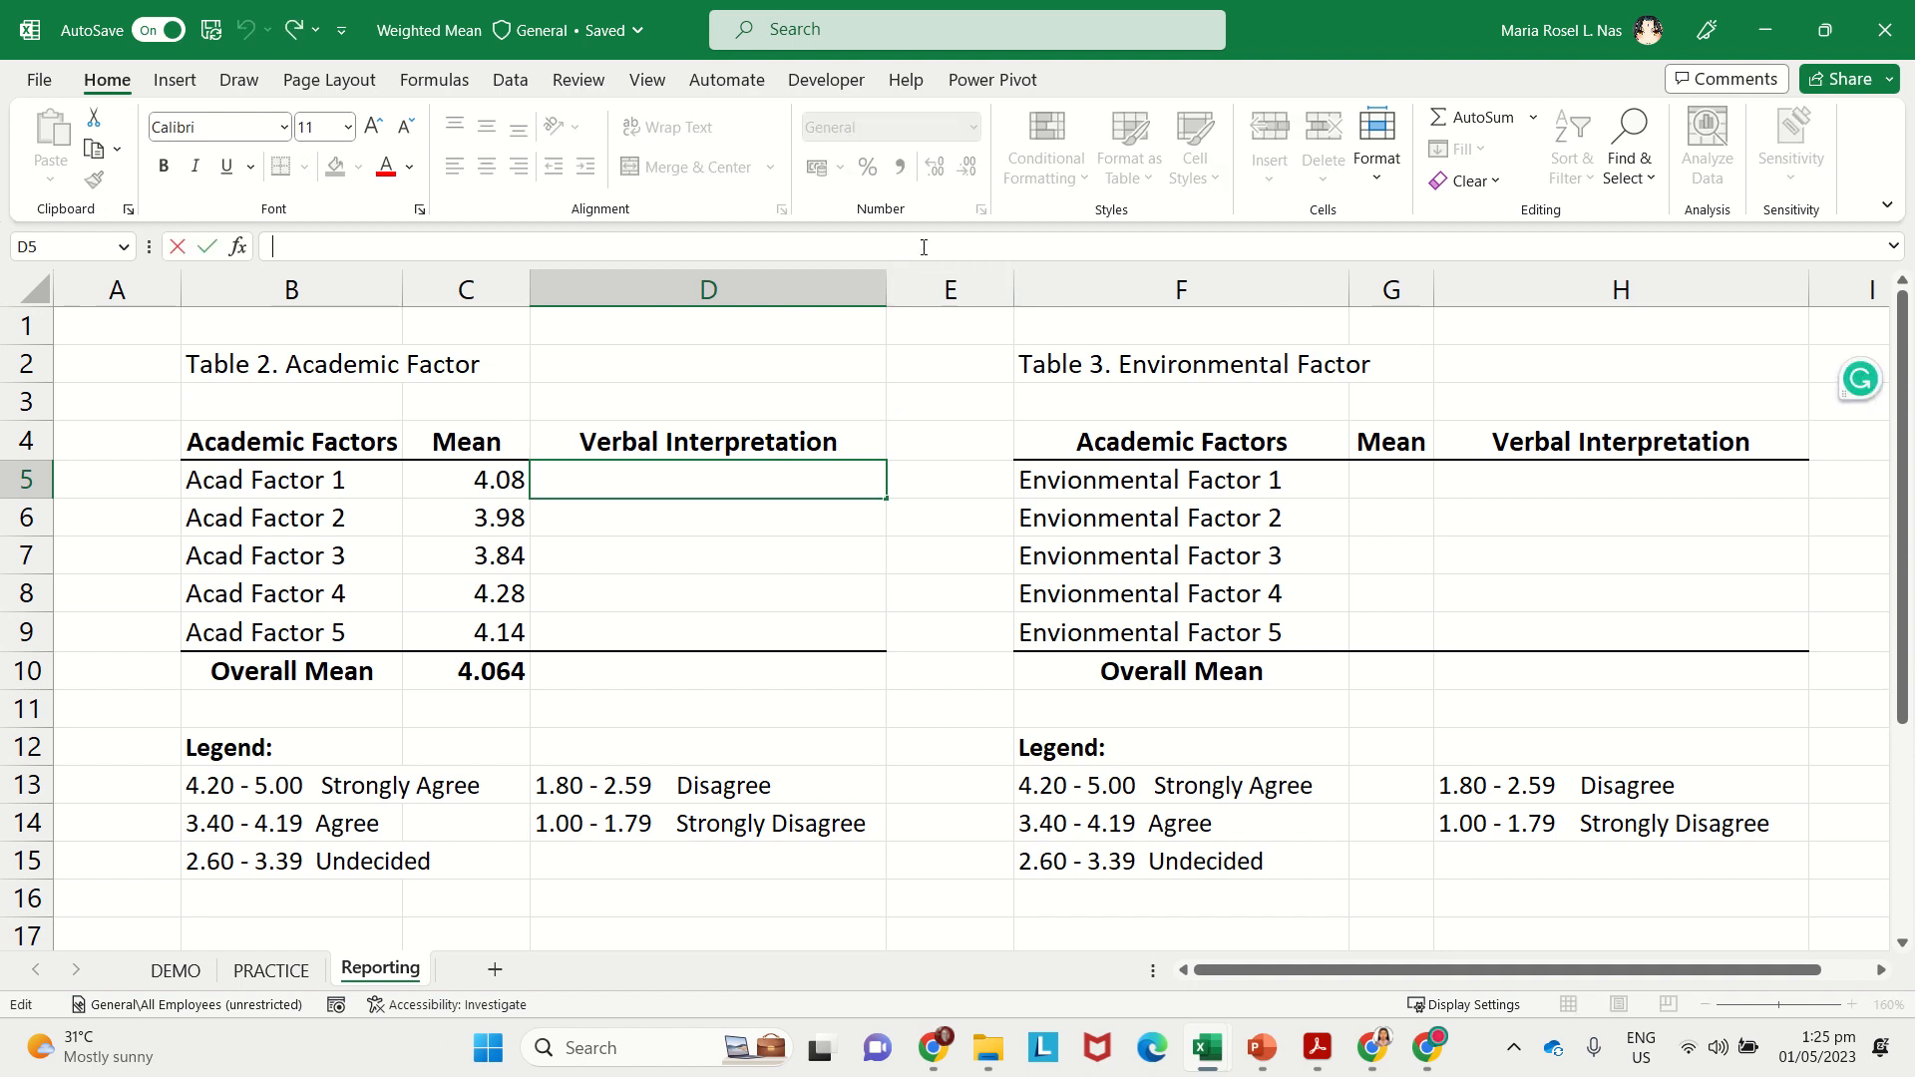
left_click(411, 796)
left_click(295, 828)
left_click(227, 853)
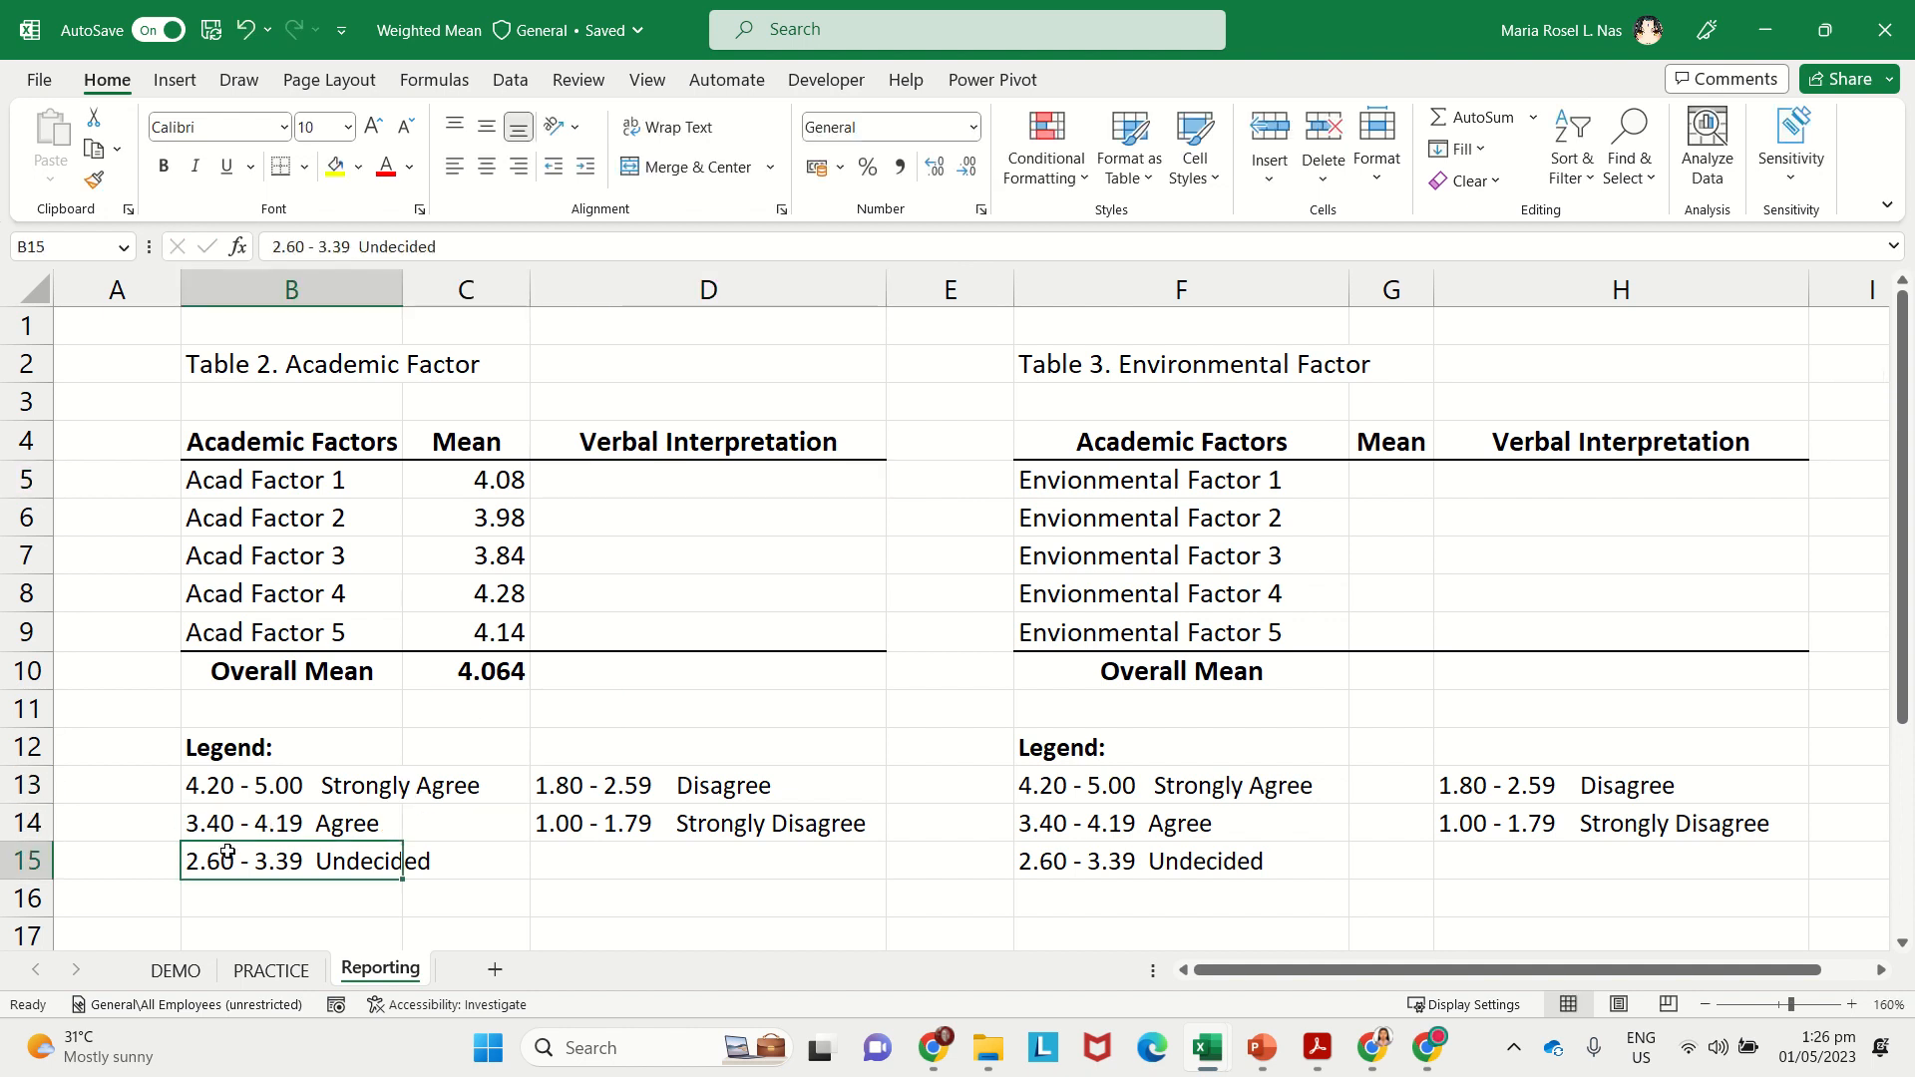
left_click(235, 796)
left_click(249, 823)
left_click(265, 870)
left_click(636, 603)
left_click(721, 481)
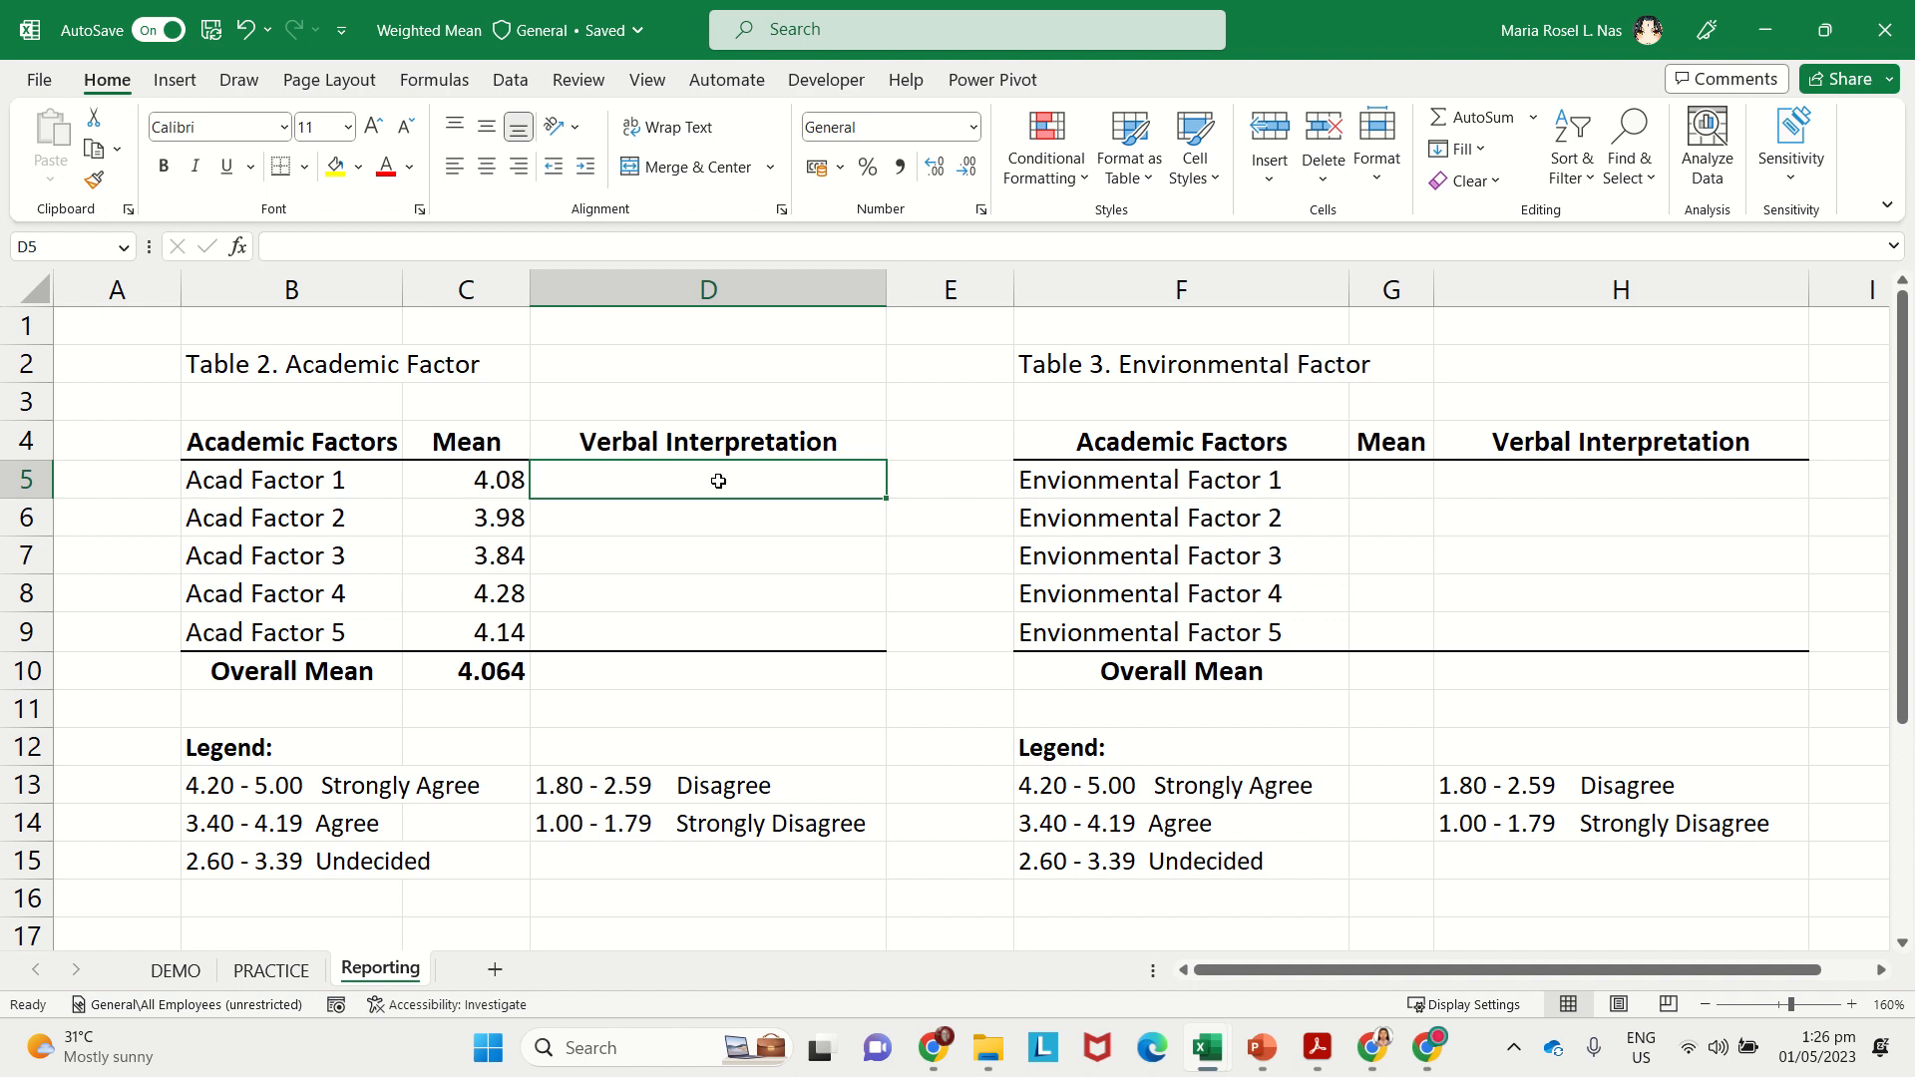
left_click_drag(285, 488, 304, 639)
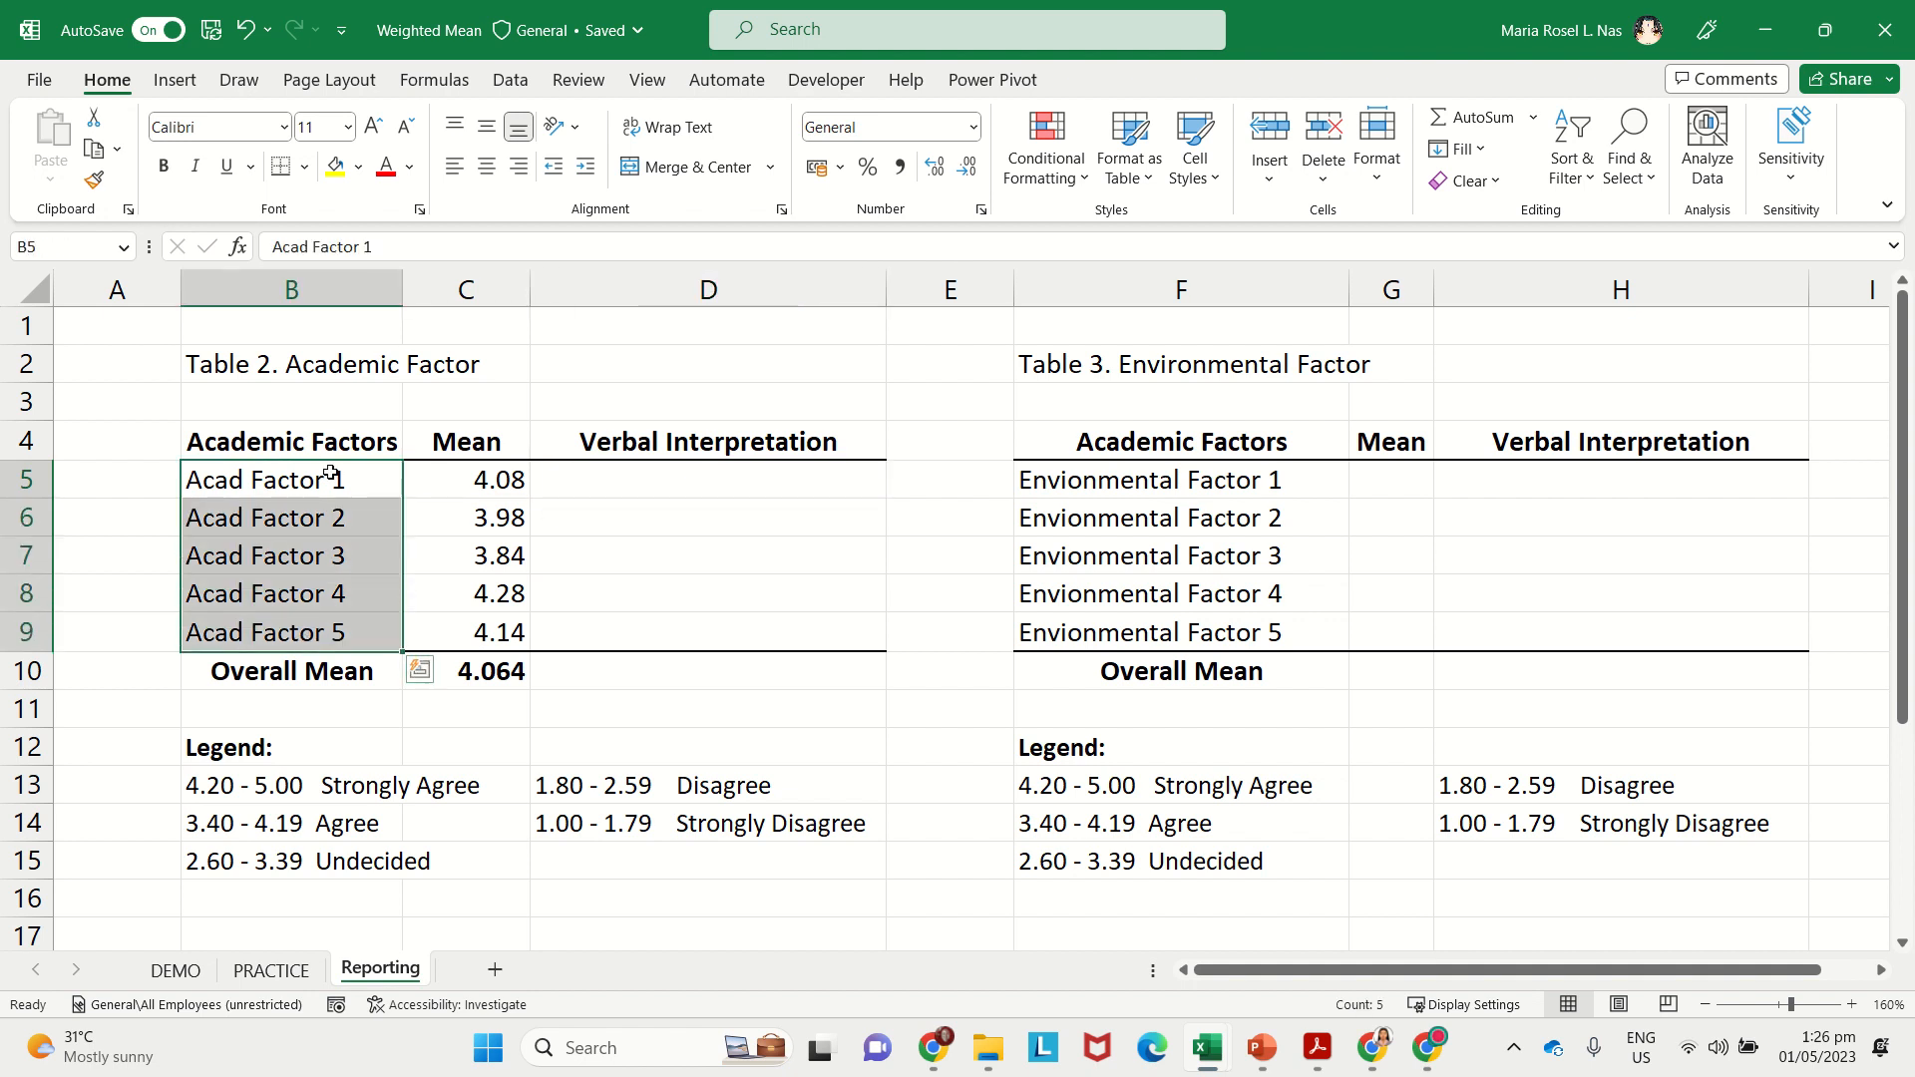
left_click_drag(330, 475, 329, 628)
left_click(736, 482)
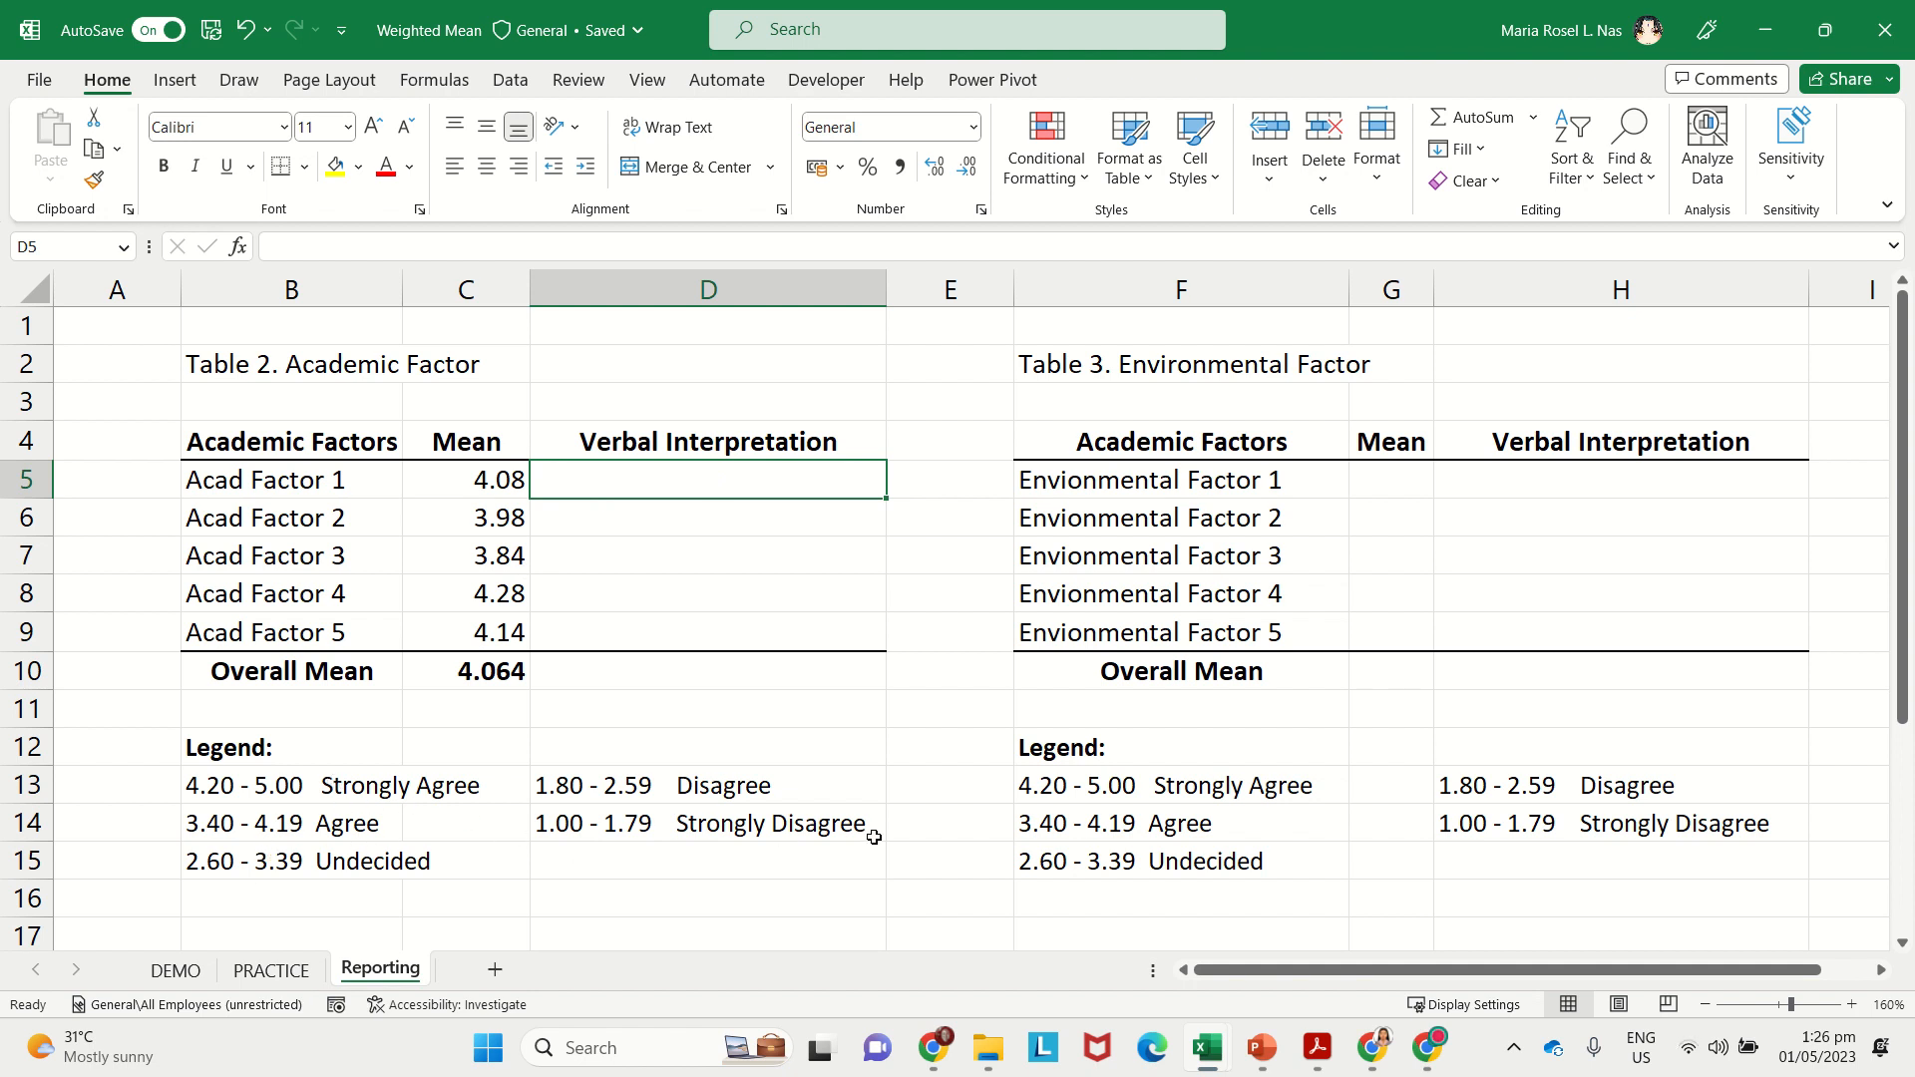
Step: Compare Acad Factor 1's mean with the legend's 3.40 - 4.19 range and enter Agree as its verbal interpretation in D5
left_click(498, 488)
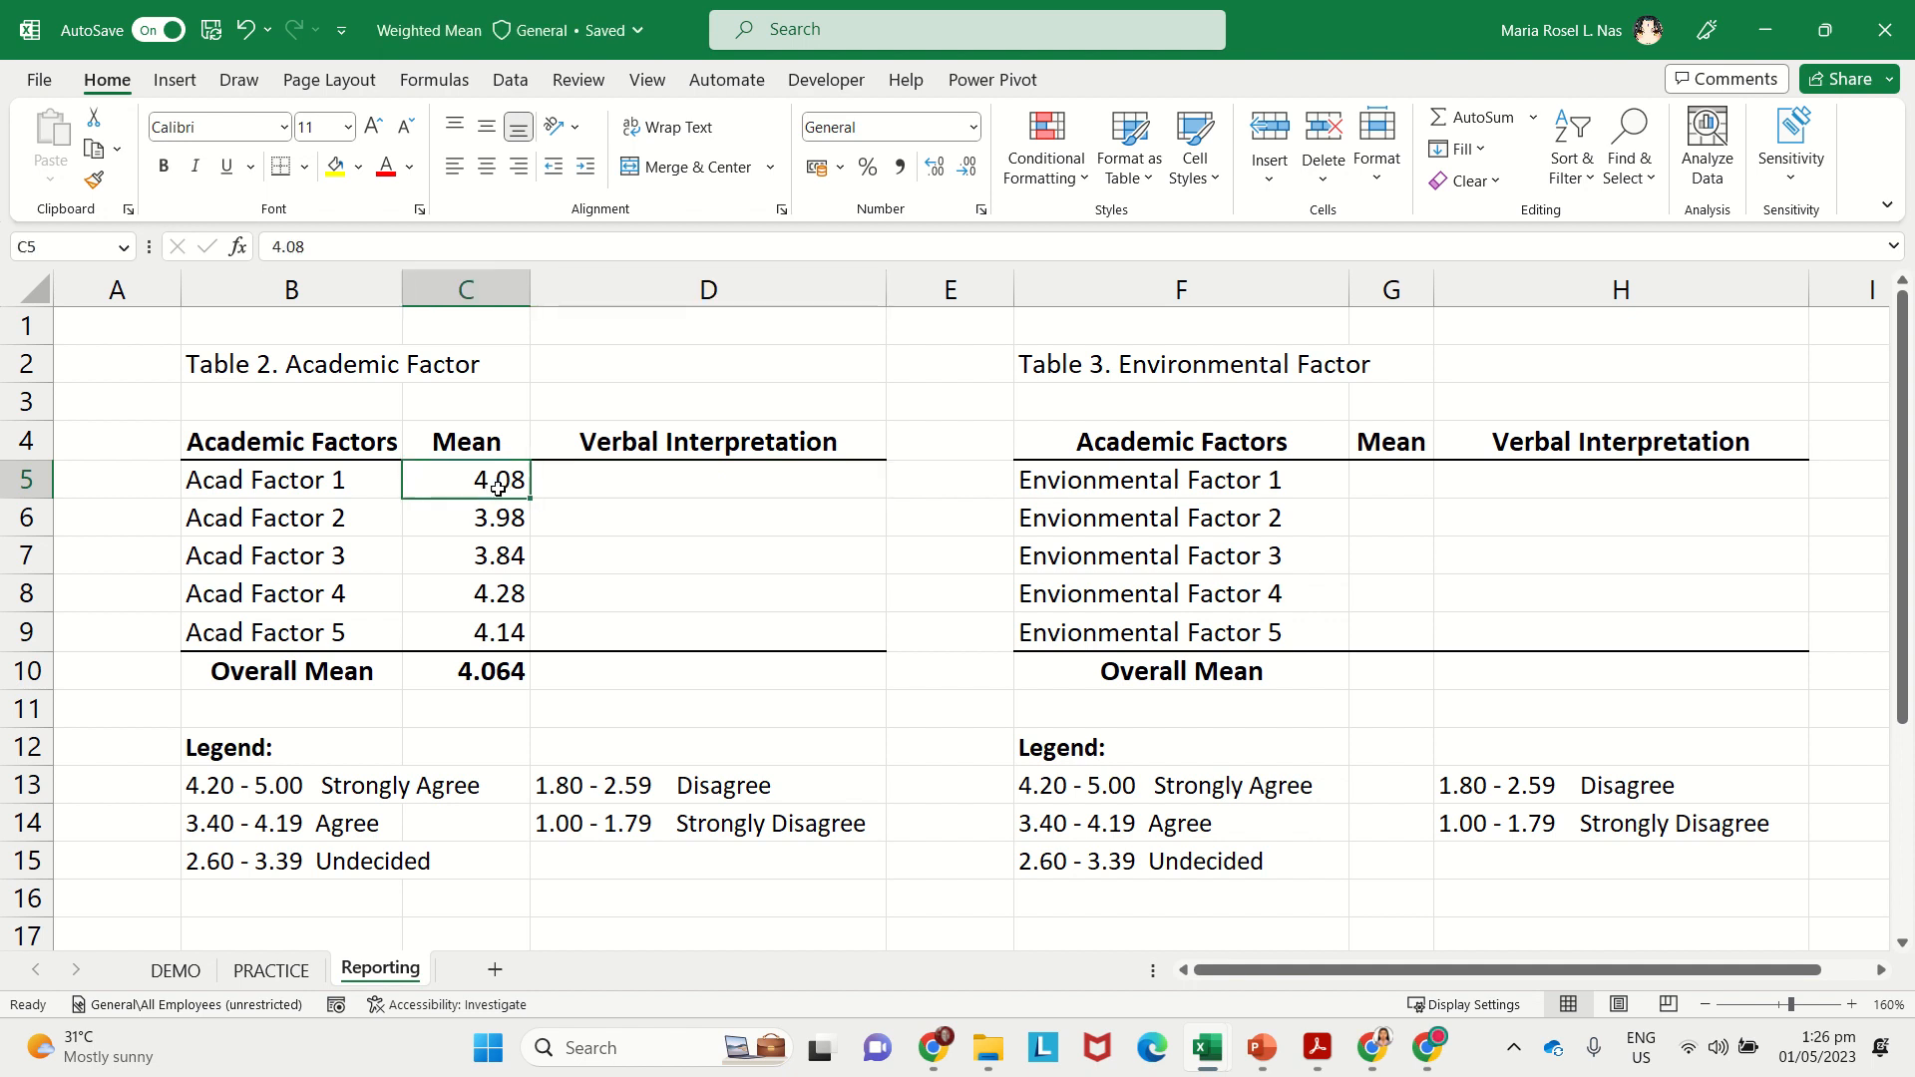
left_click(341, 833)
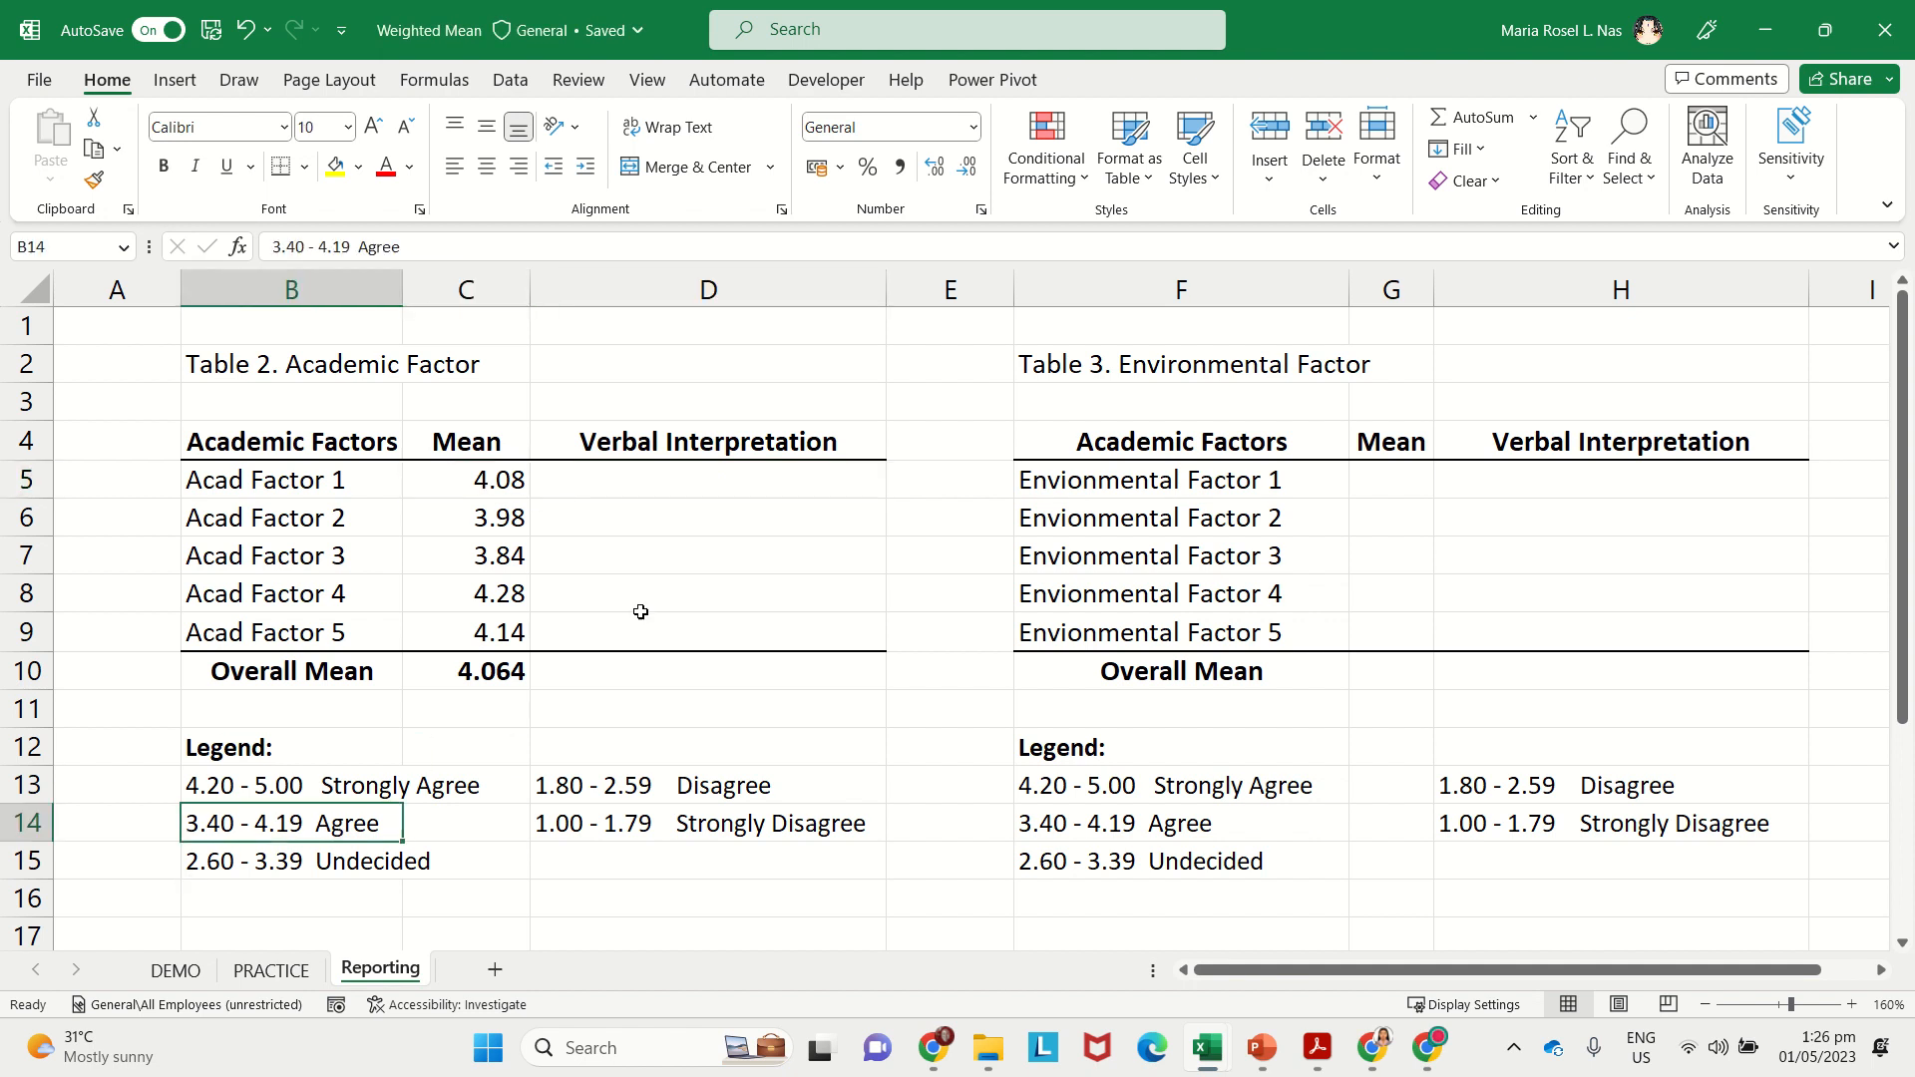
left_click(739, 479)
type("Agre")
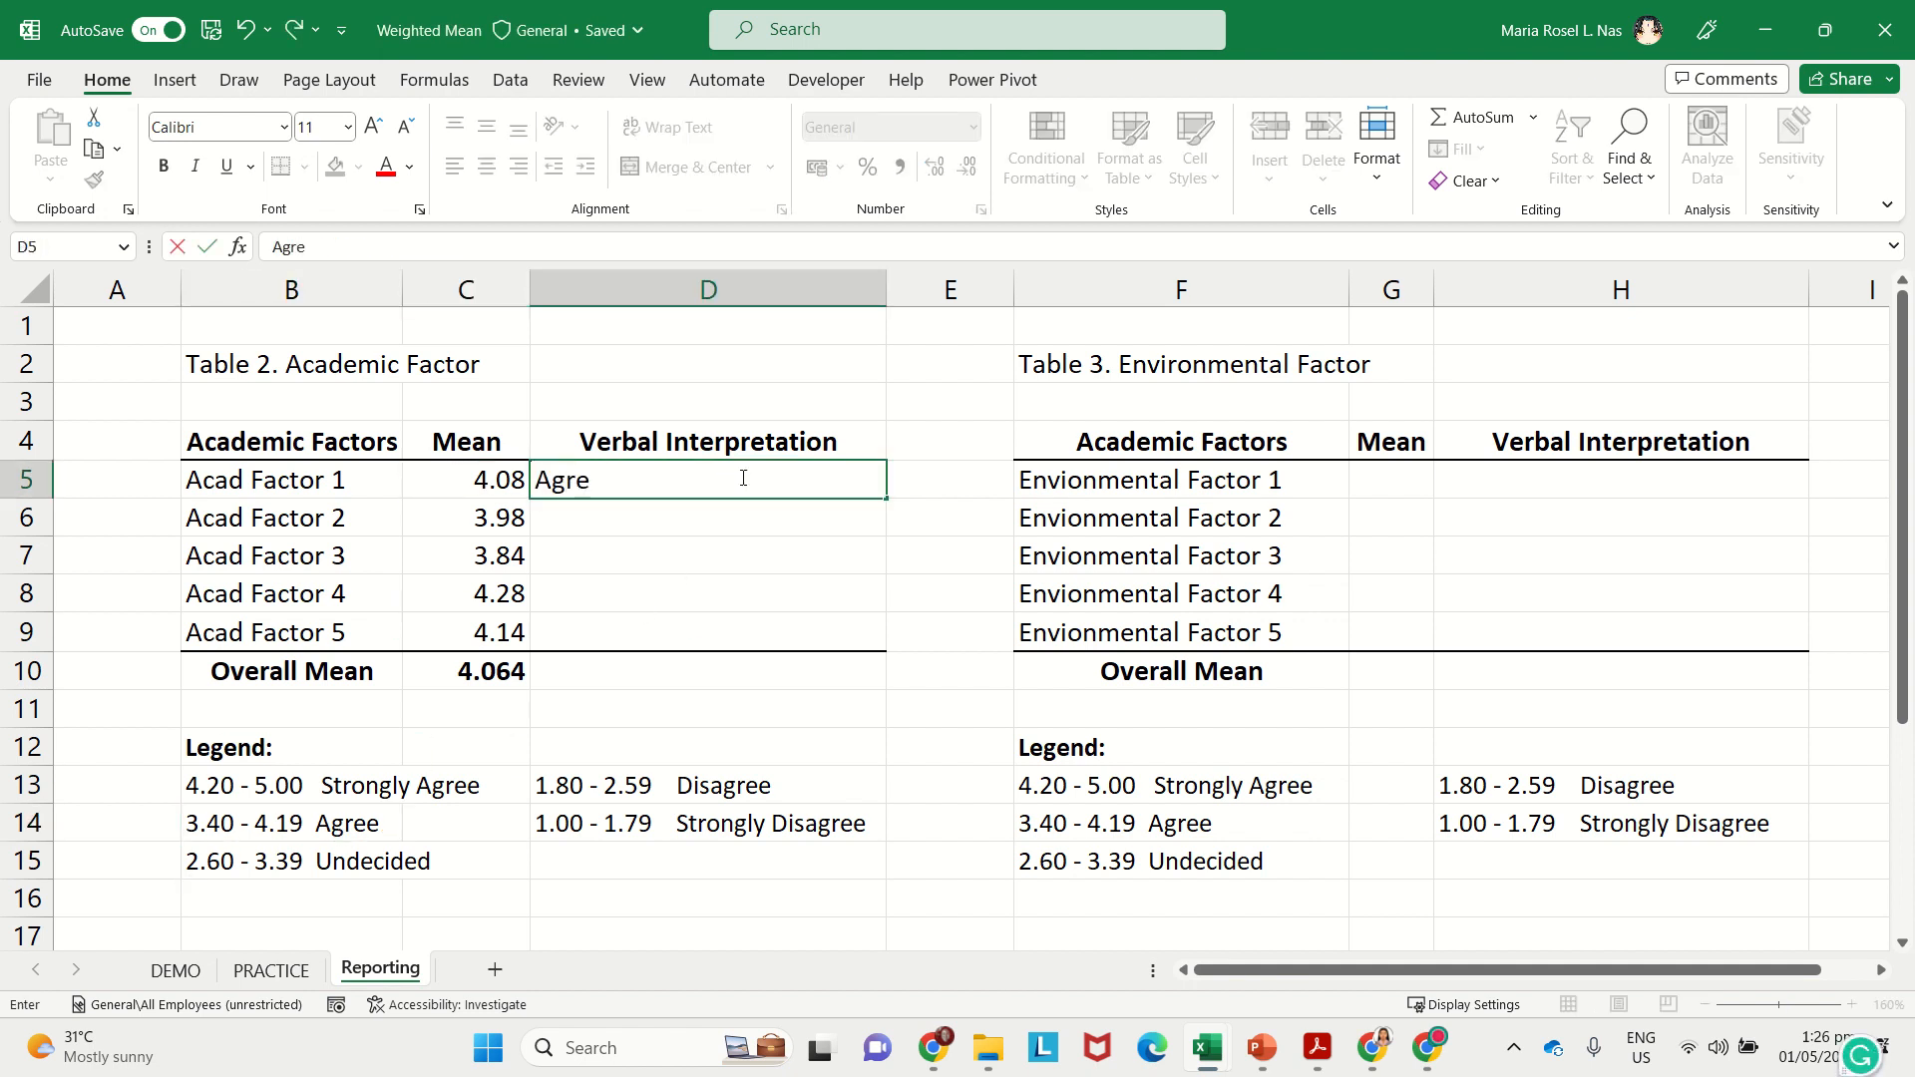
type("e")
key("Return")
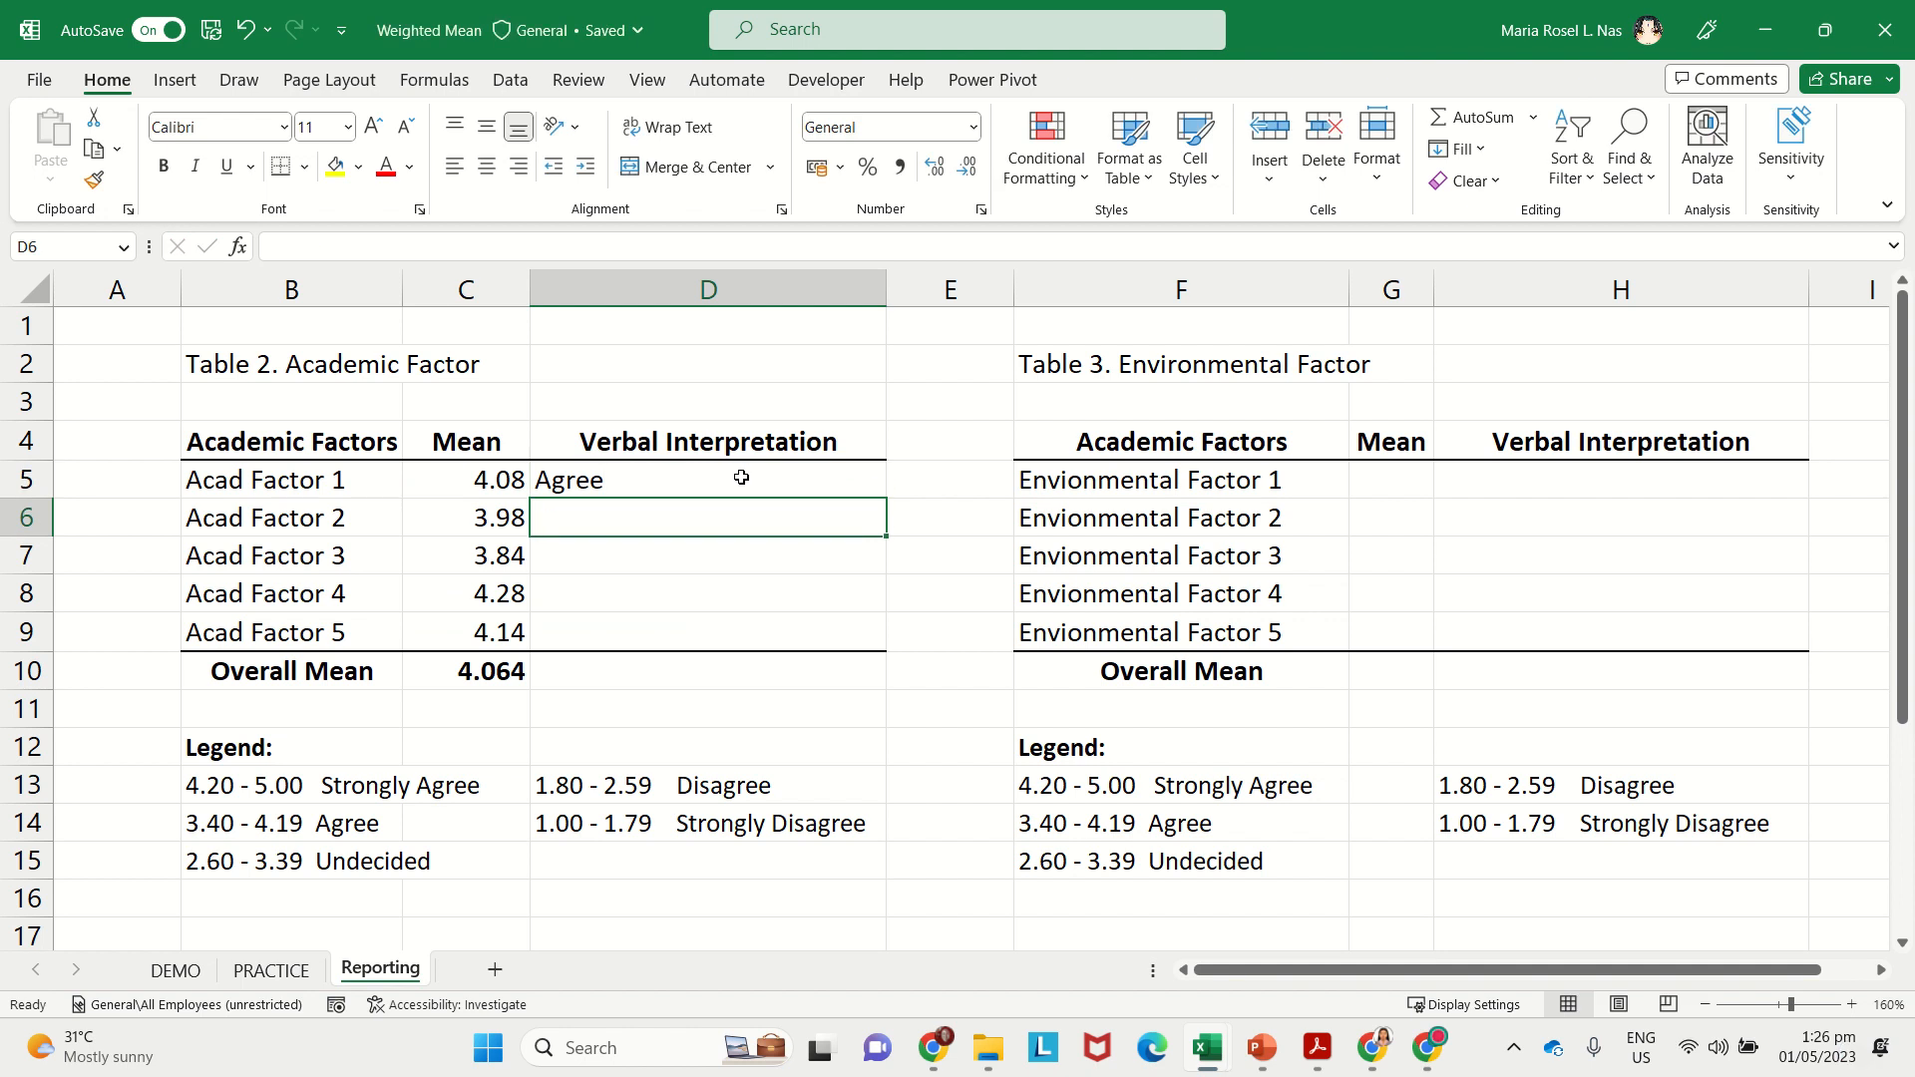
Step: Enter Agree as the verbal interpretation for both Acad Factor 2 and Acad Factor 3
type("Agree")
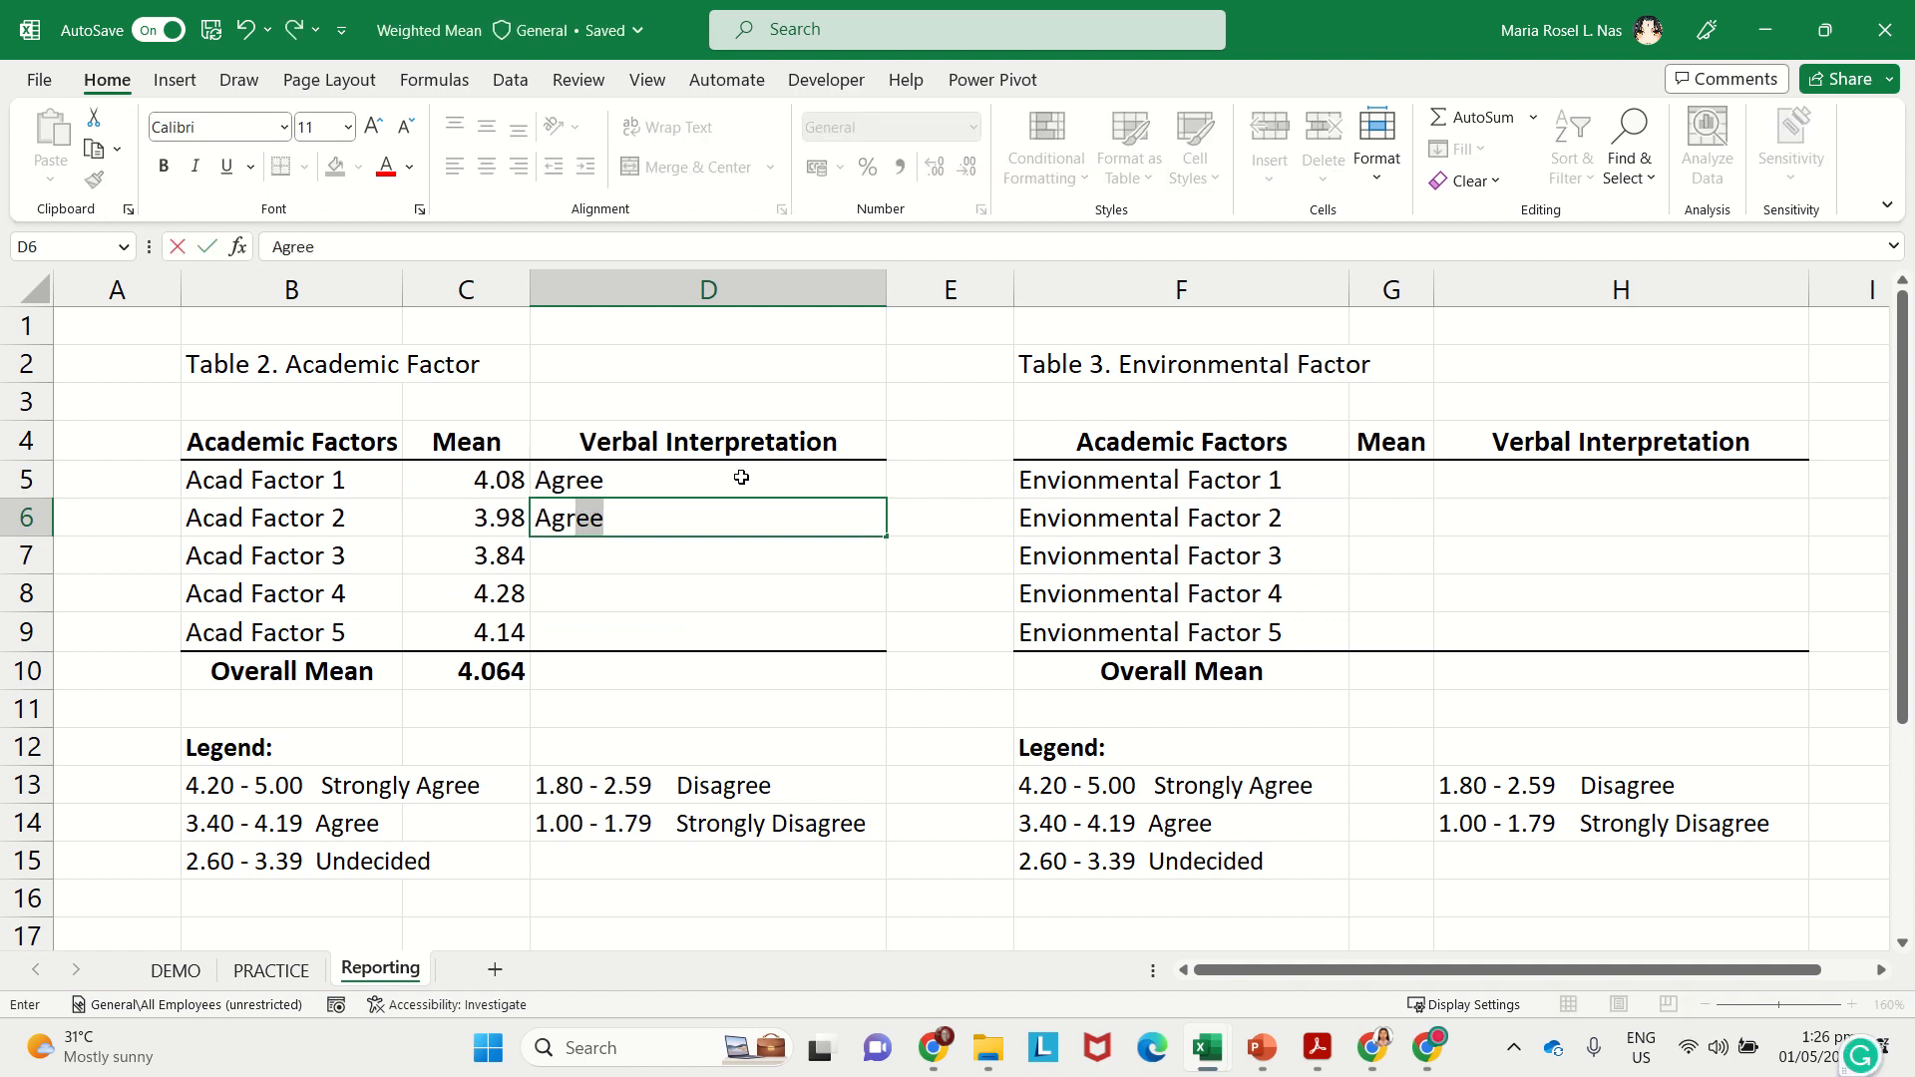
key("Return")
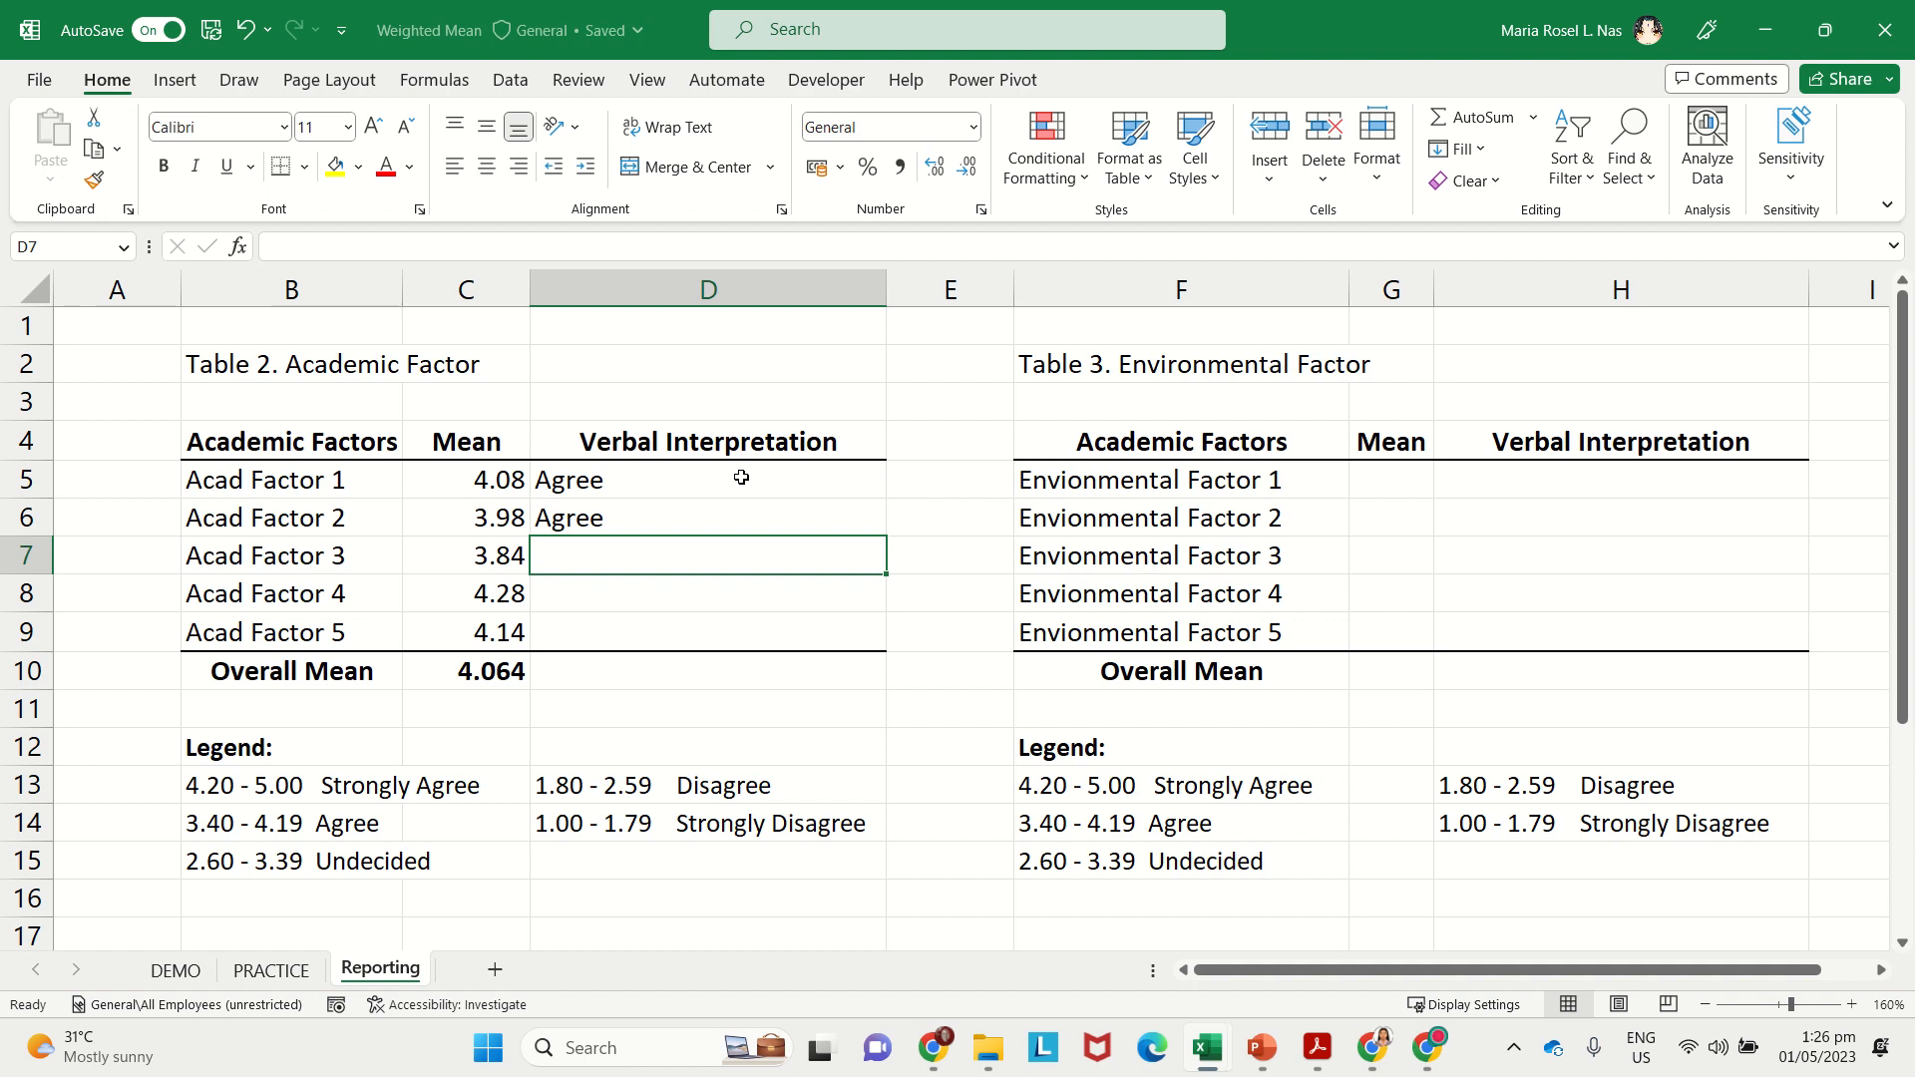
type("Agree")
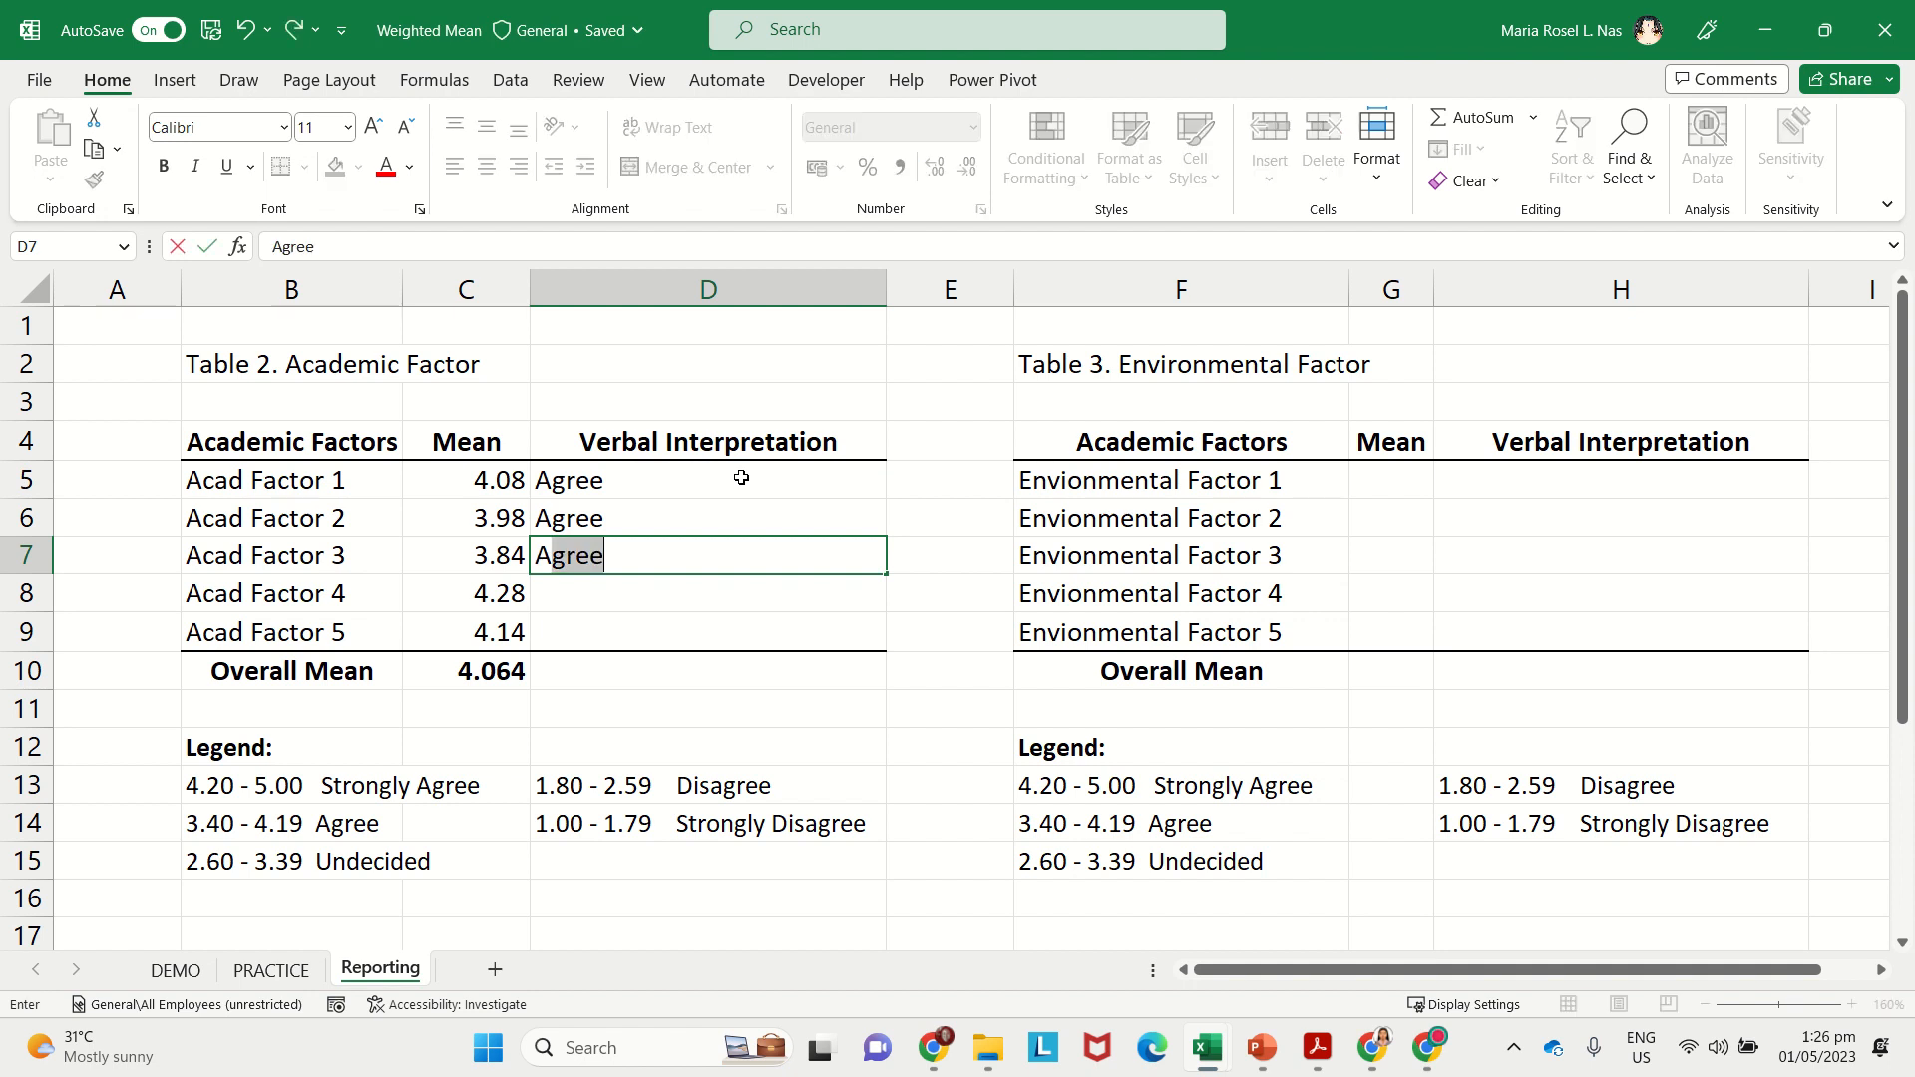
key("Return")
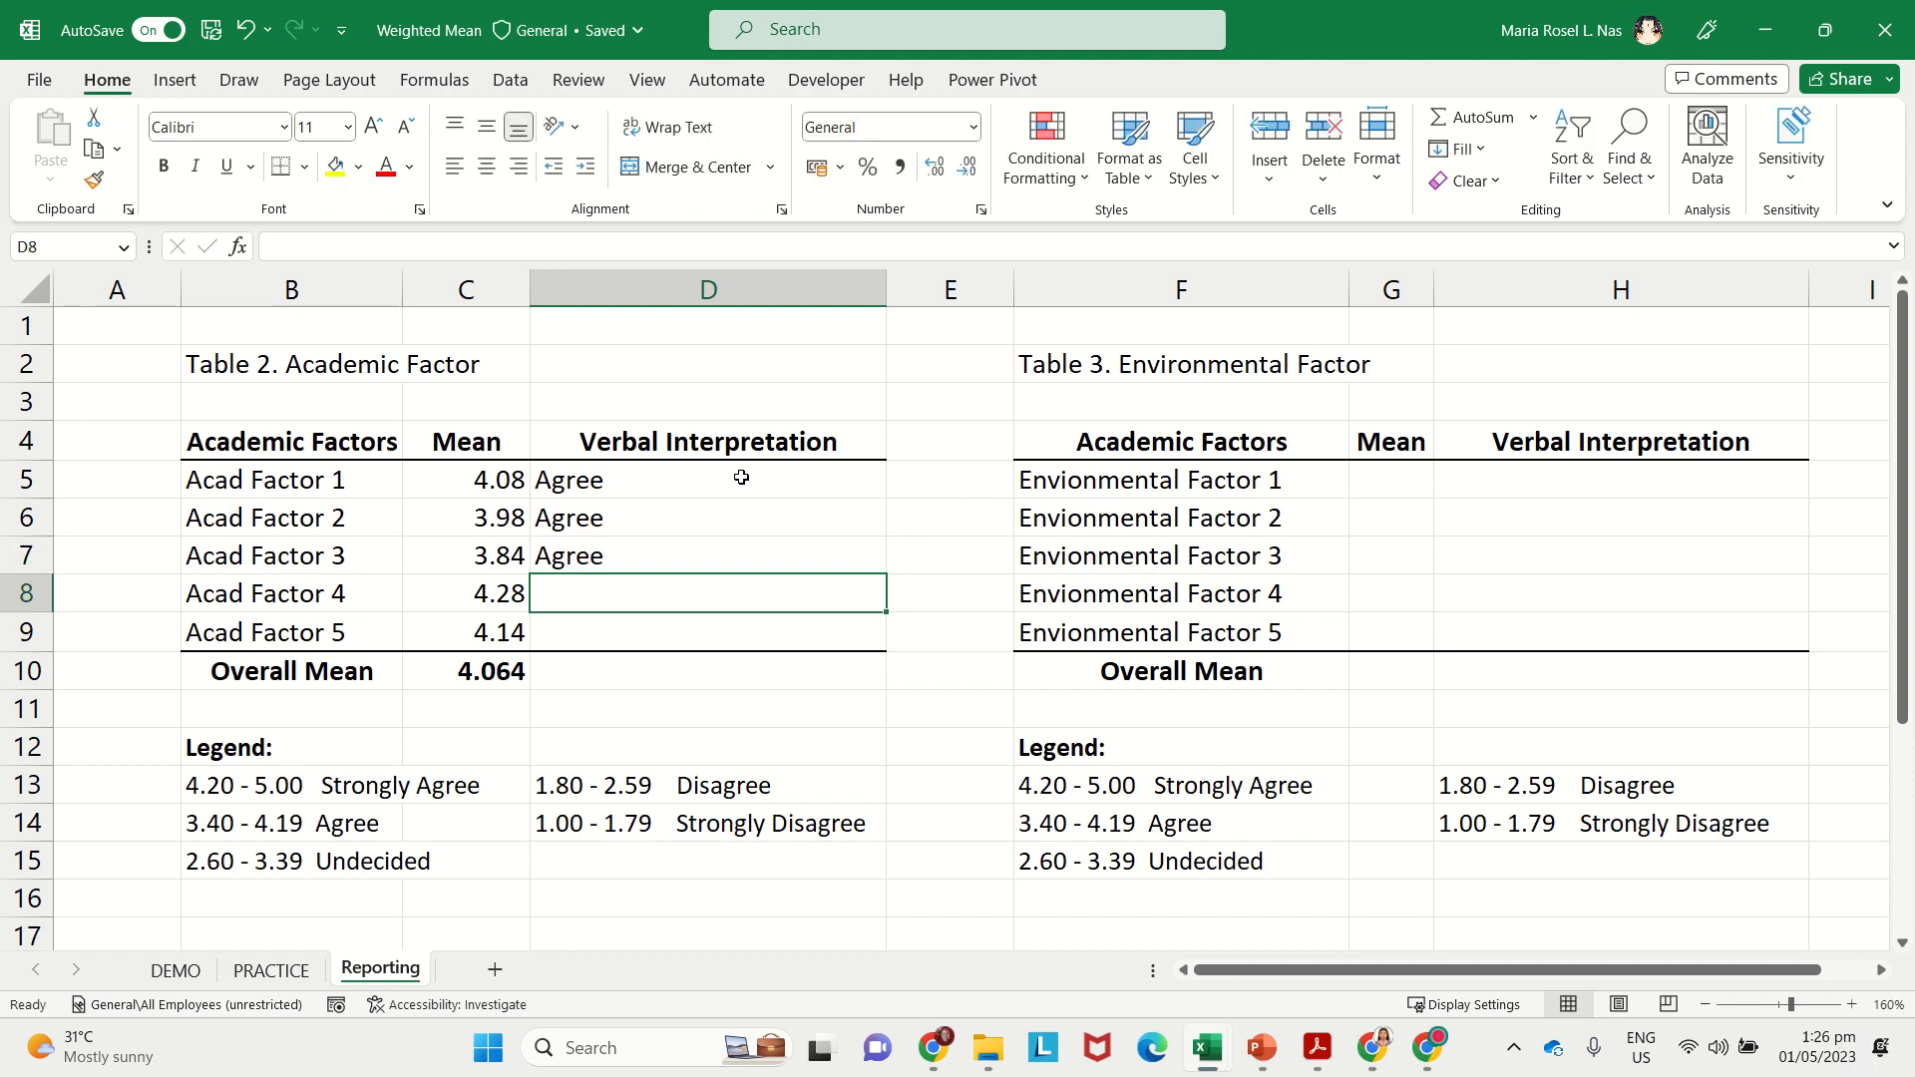
Step: Enter Strongly Agree as the verbal interpretation for Acad Factor 4 and Agree for Acad Factor 5
type("S")
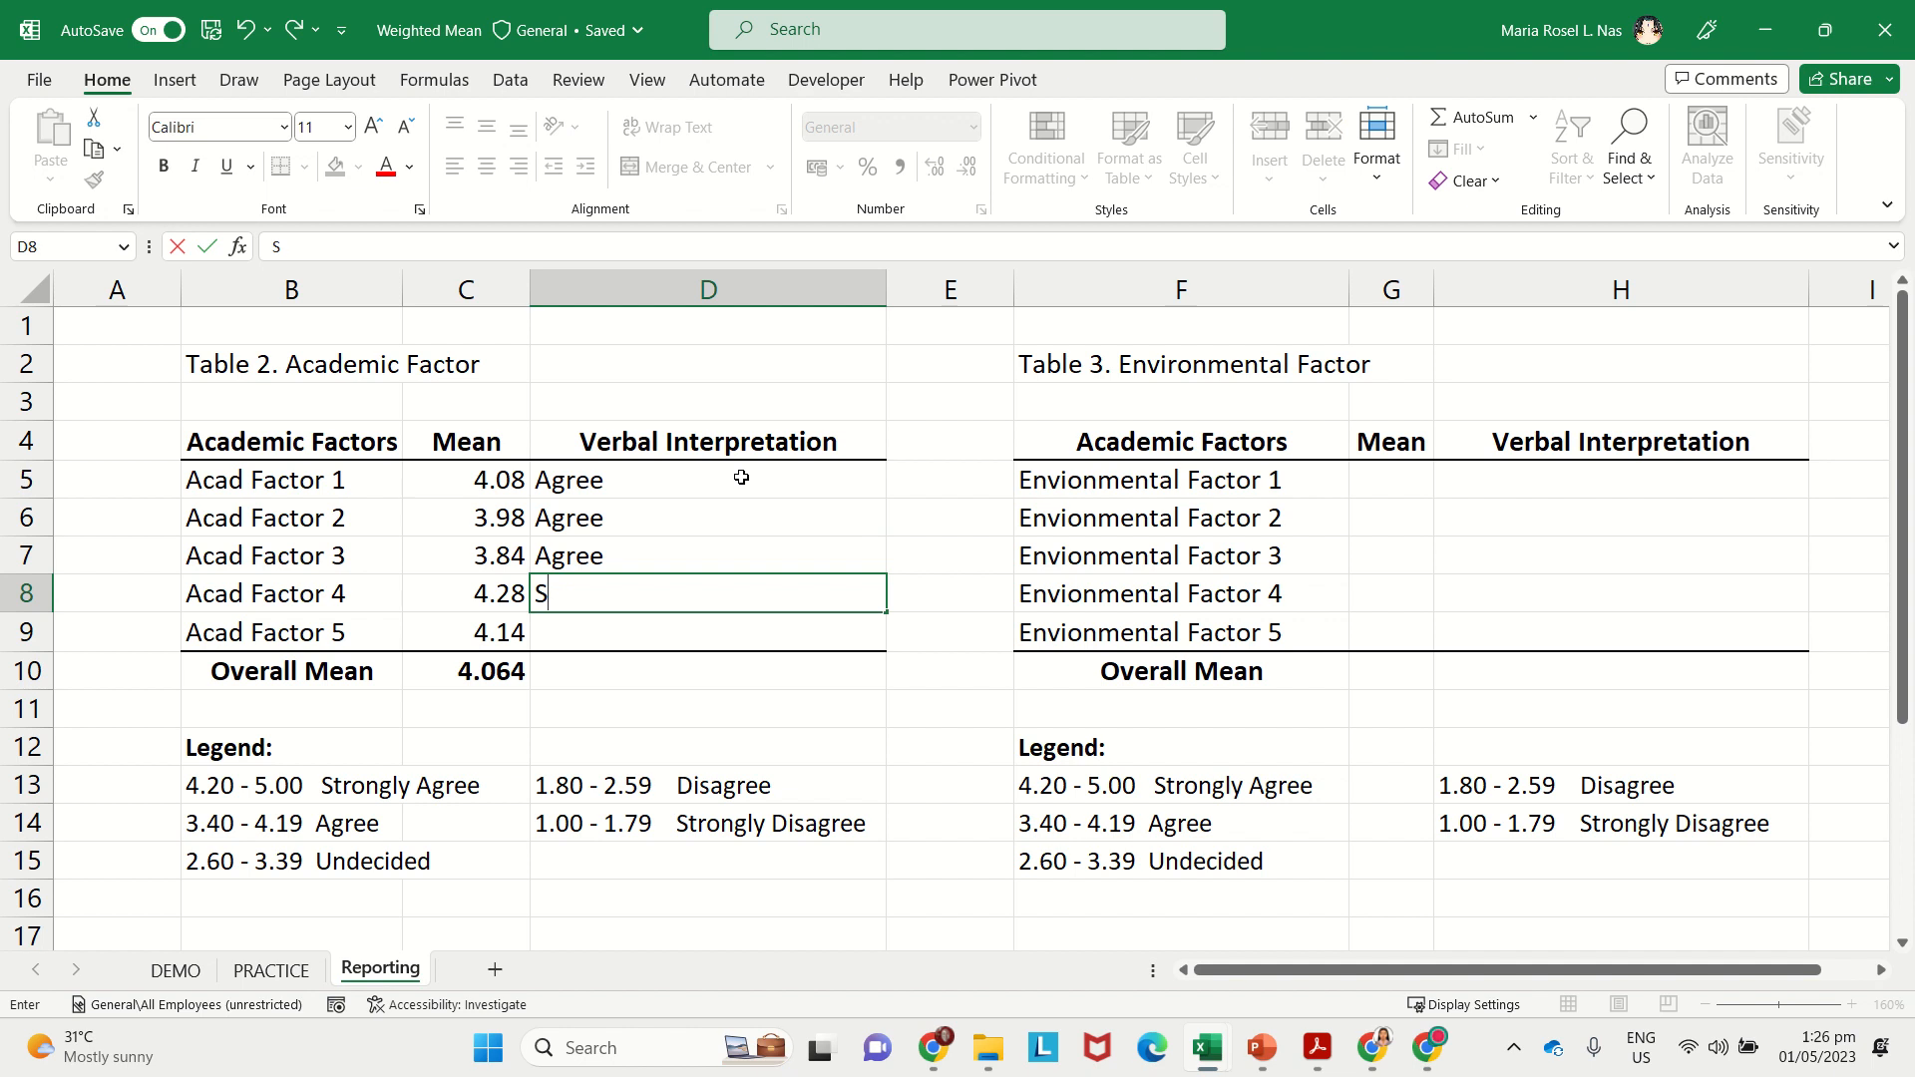
type("trongl")
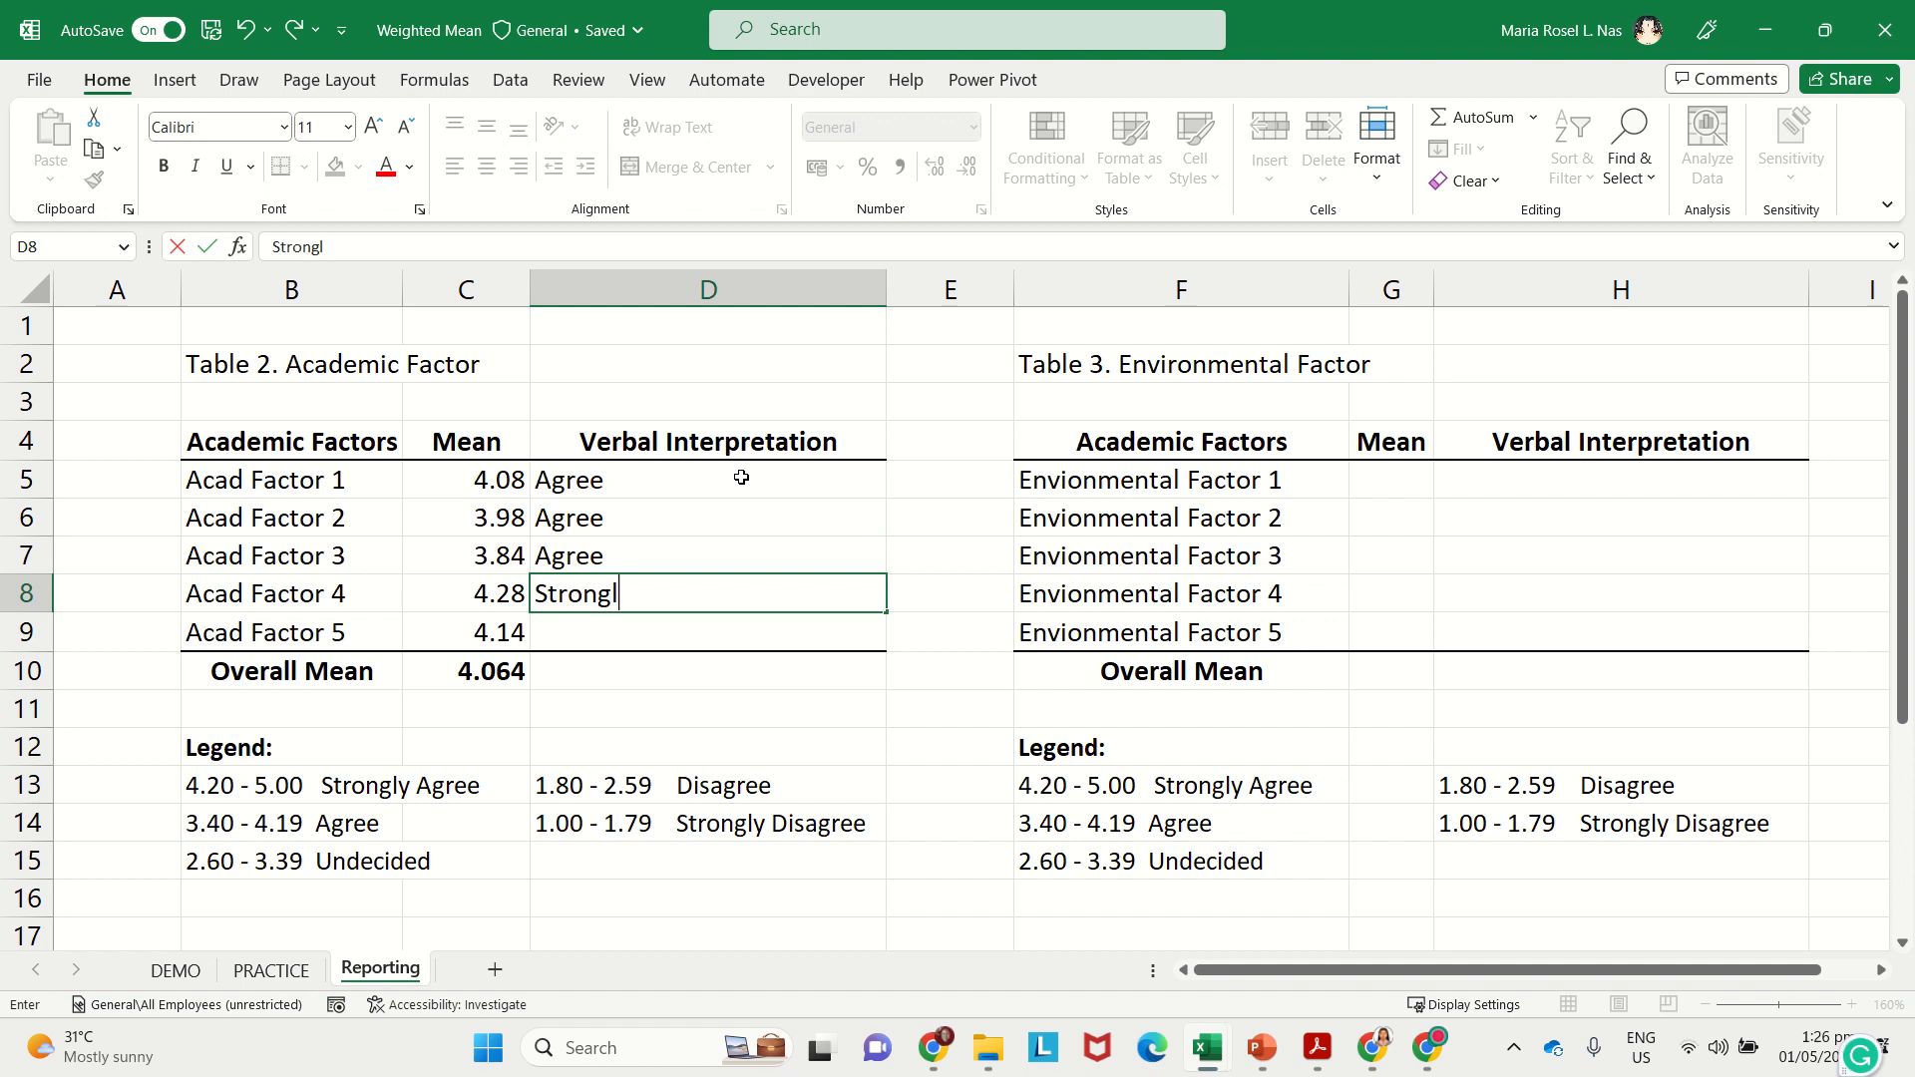
type("y Agree")
key("Return")
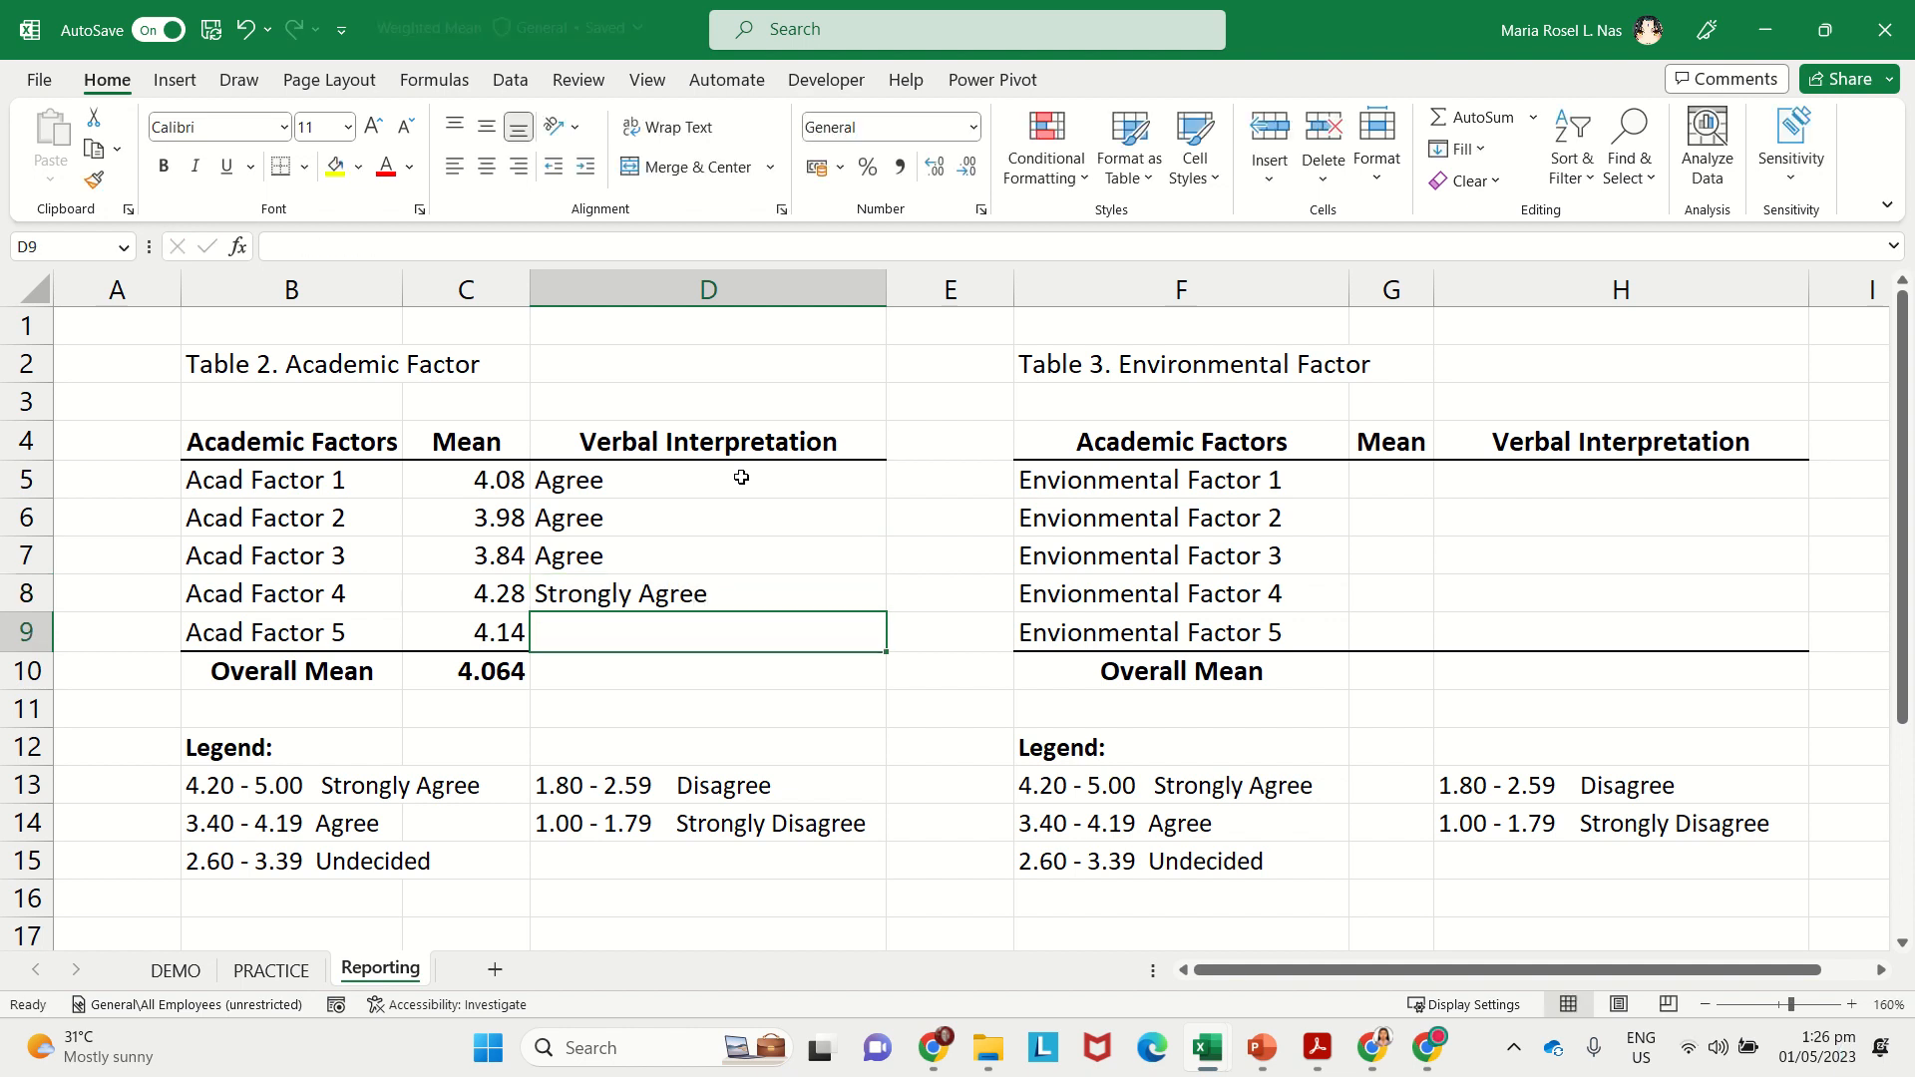
type("Agree")
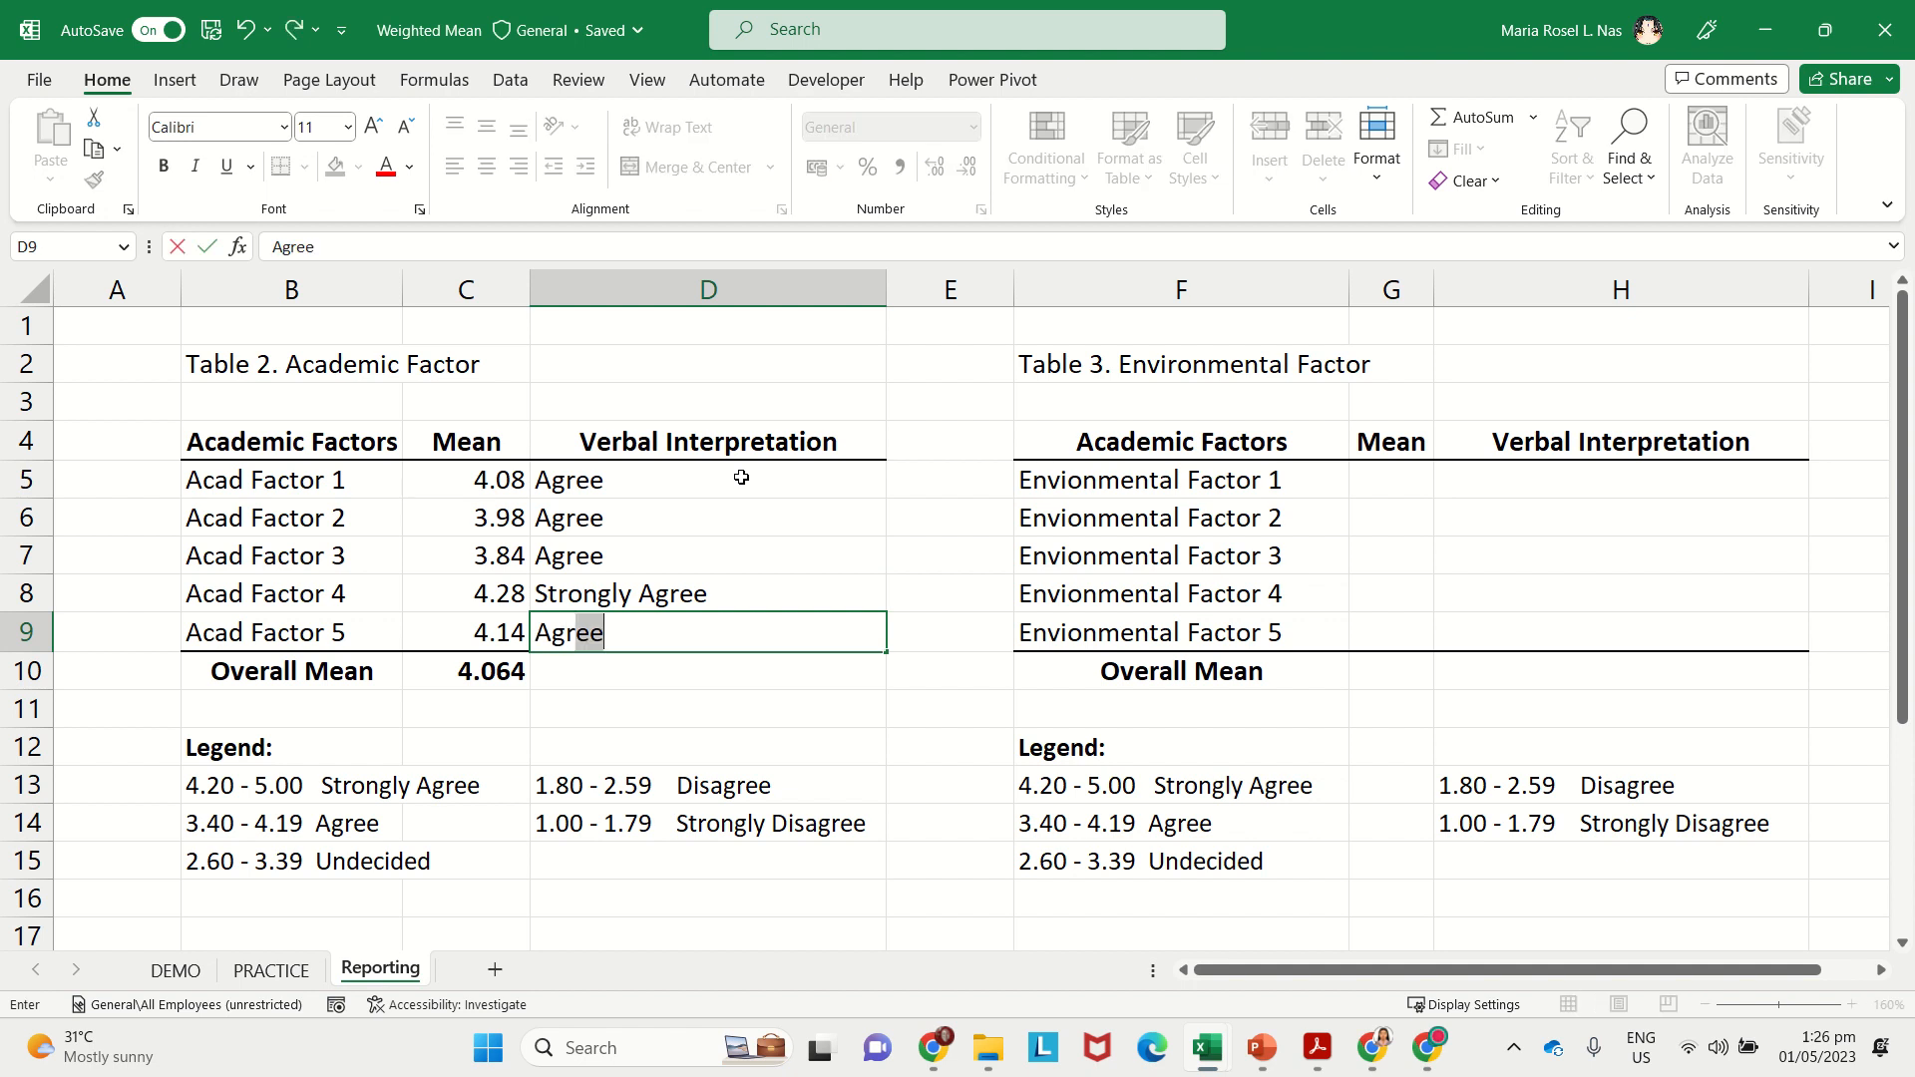
key("Return")
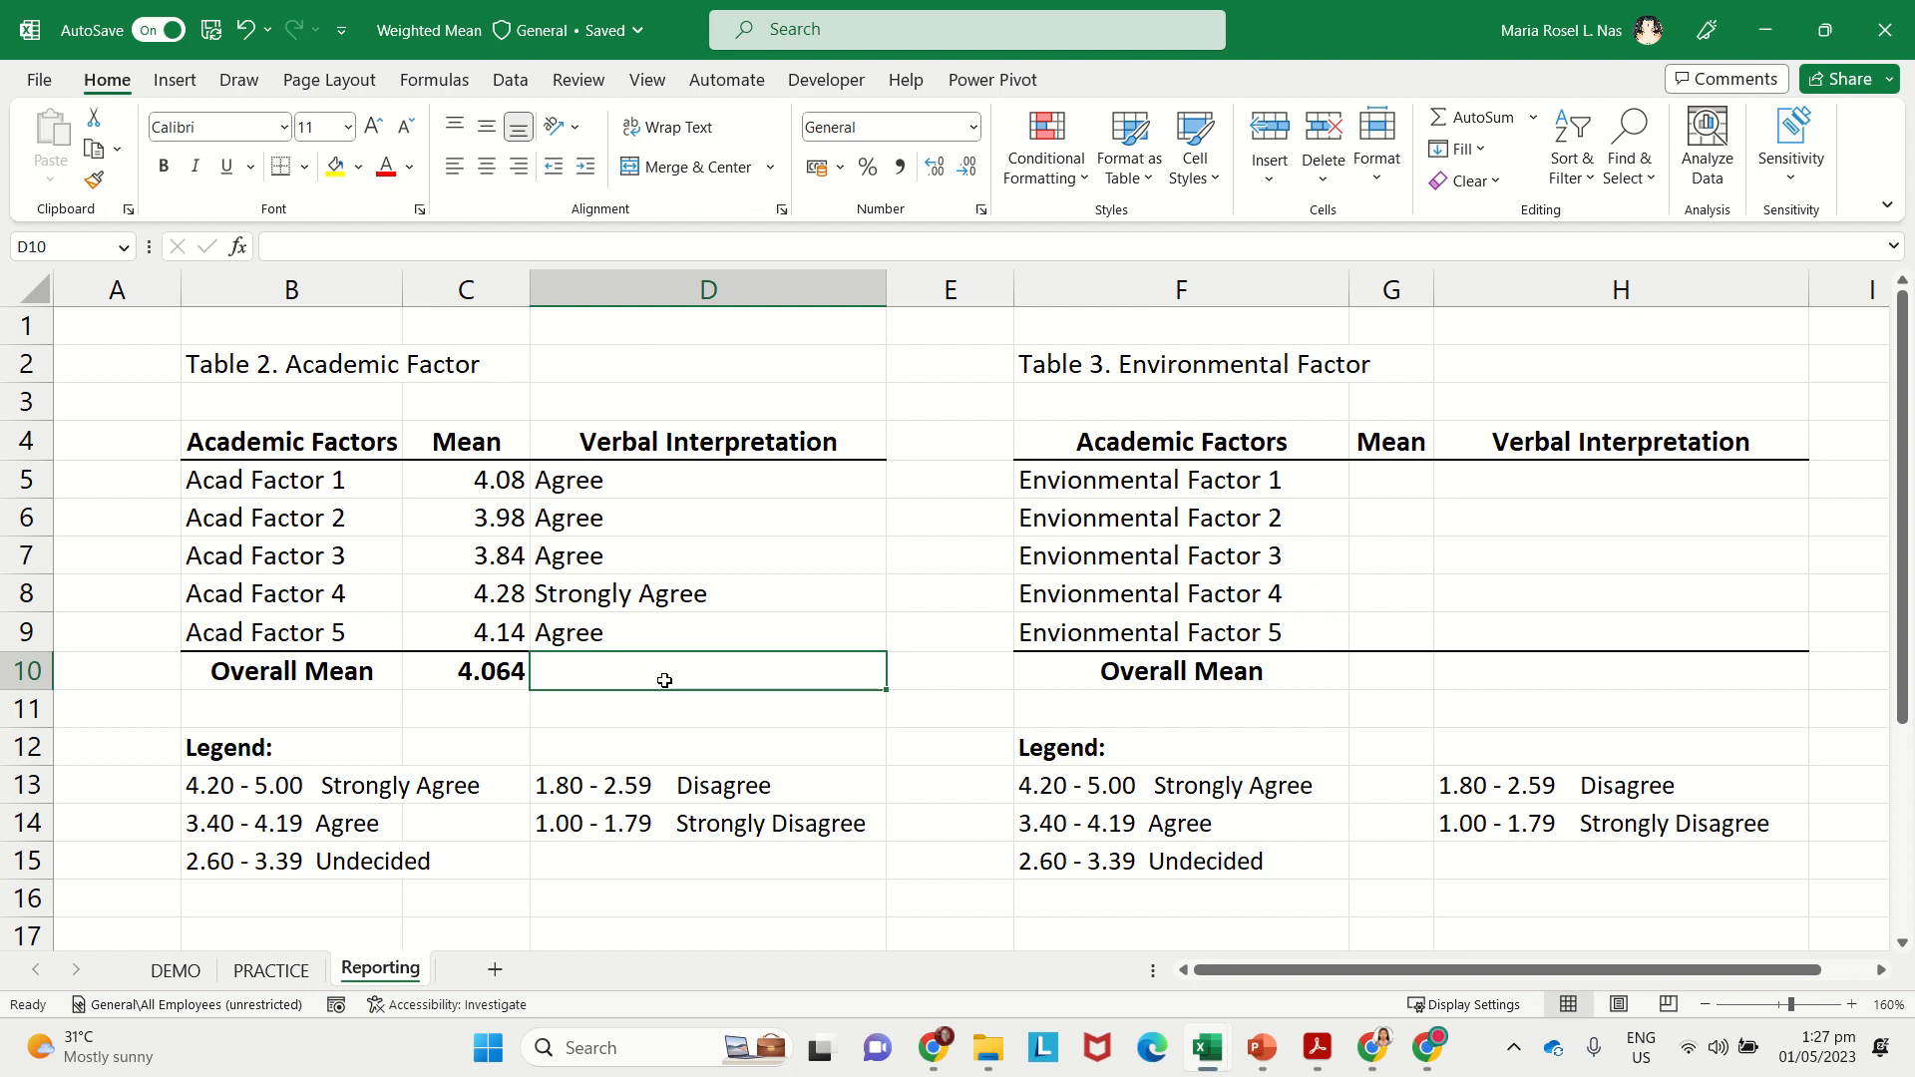
Step: Enter Agree as the verbal interpretation of Table 2's overall mean in D10 and make it bold
type("Agree")
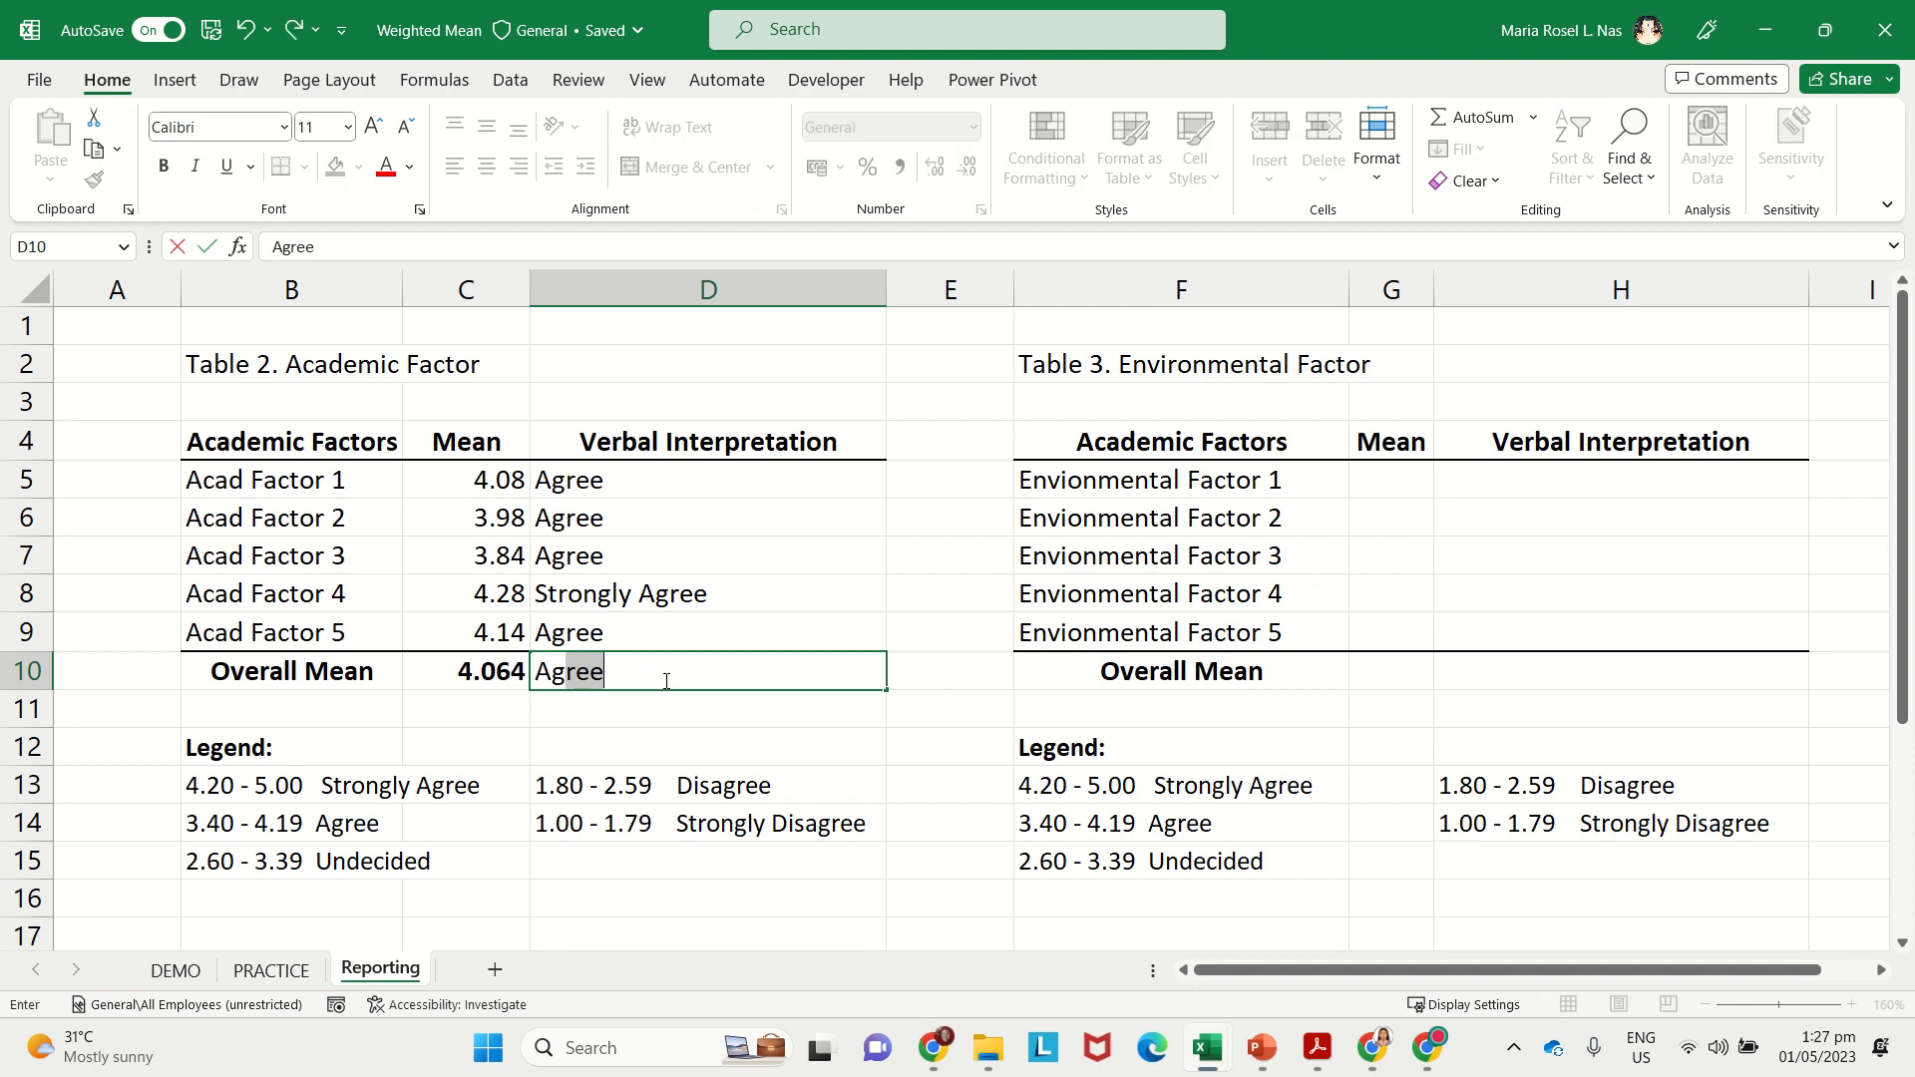
key("Return")
left_click(664, 682)
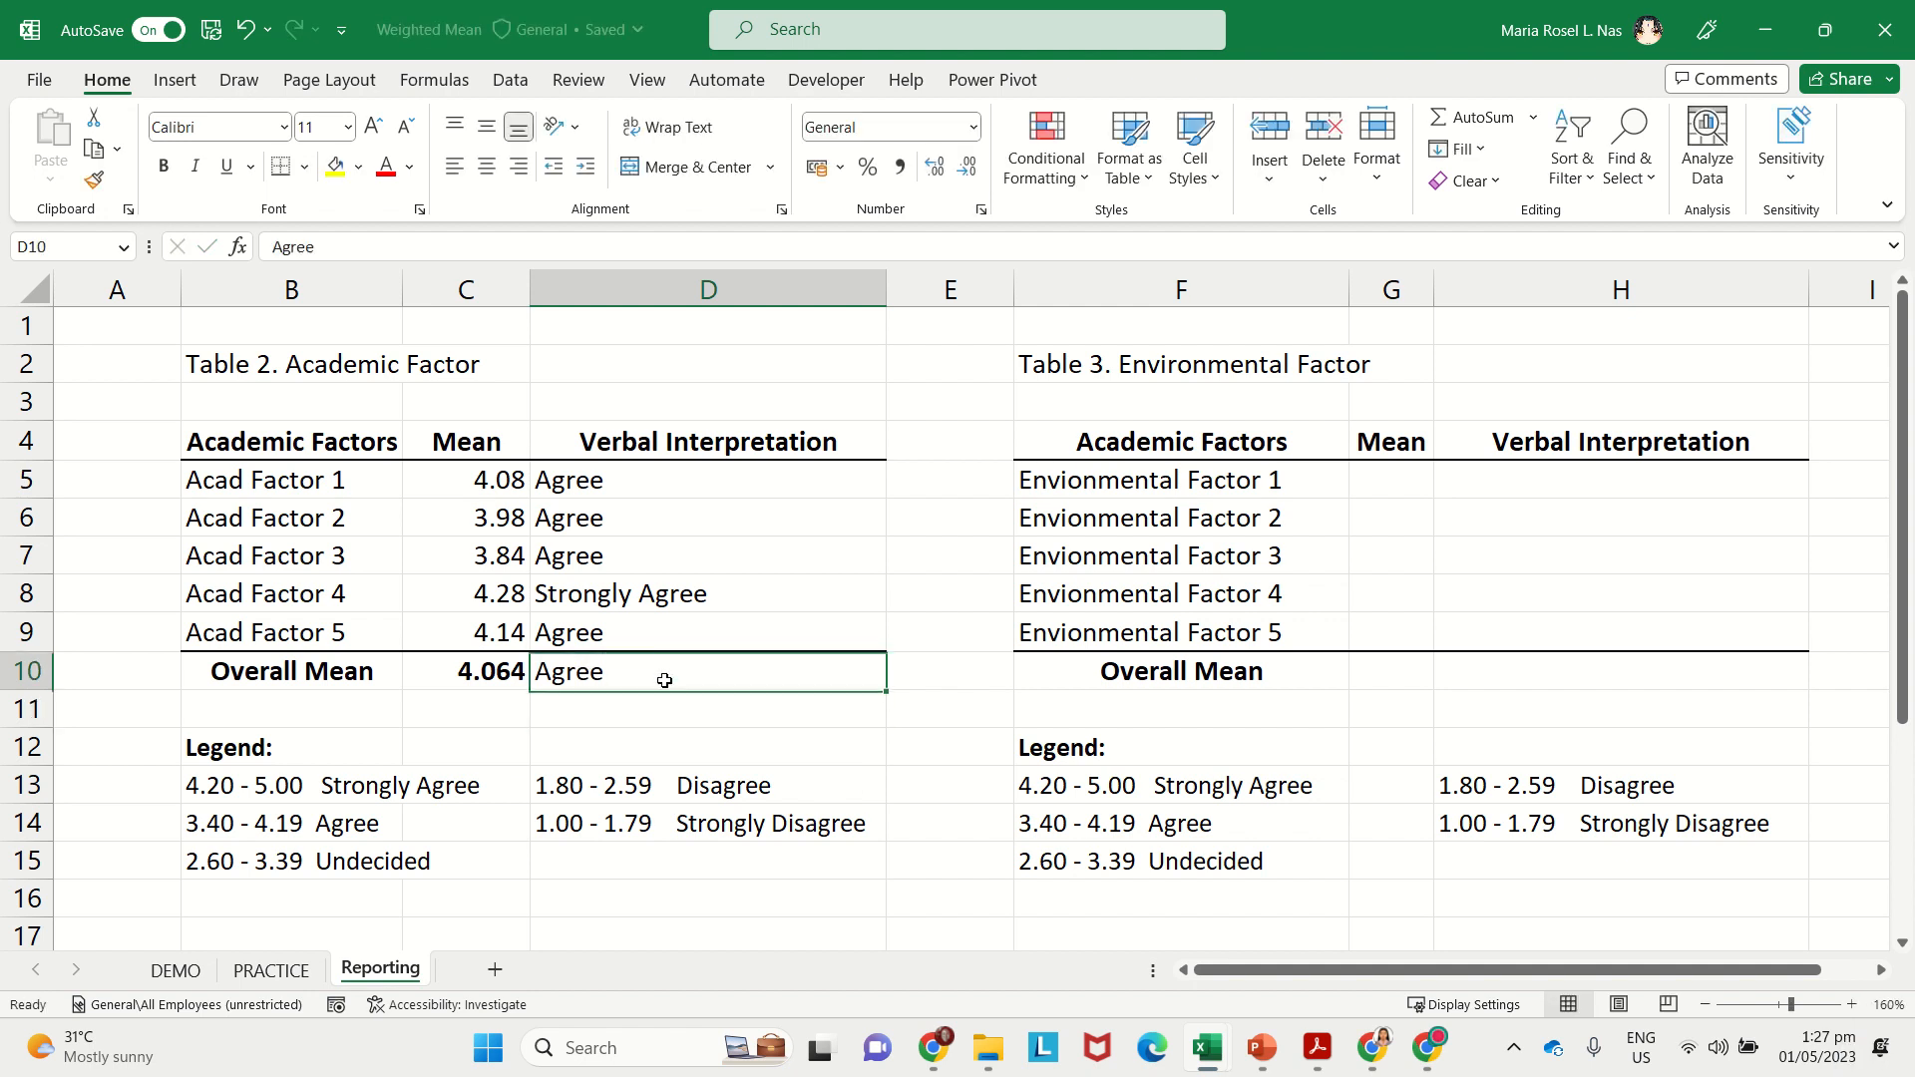
left_click(164, 170)
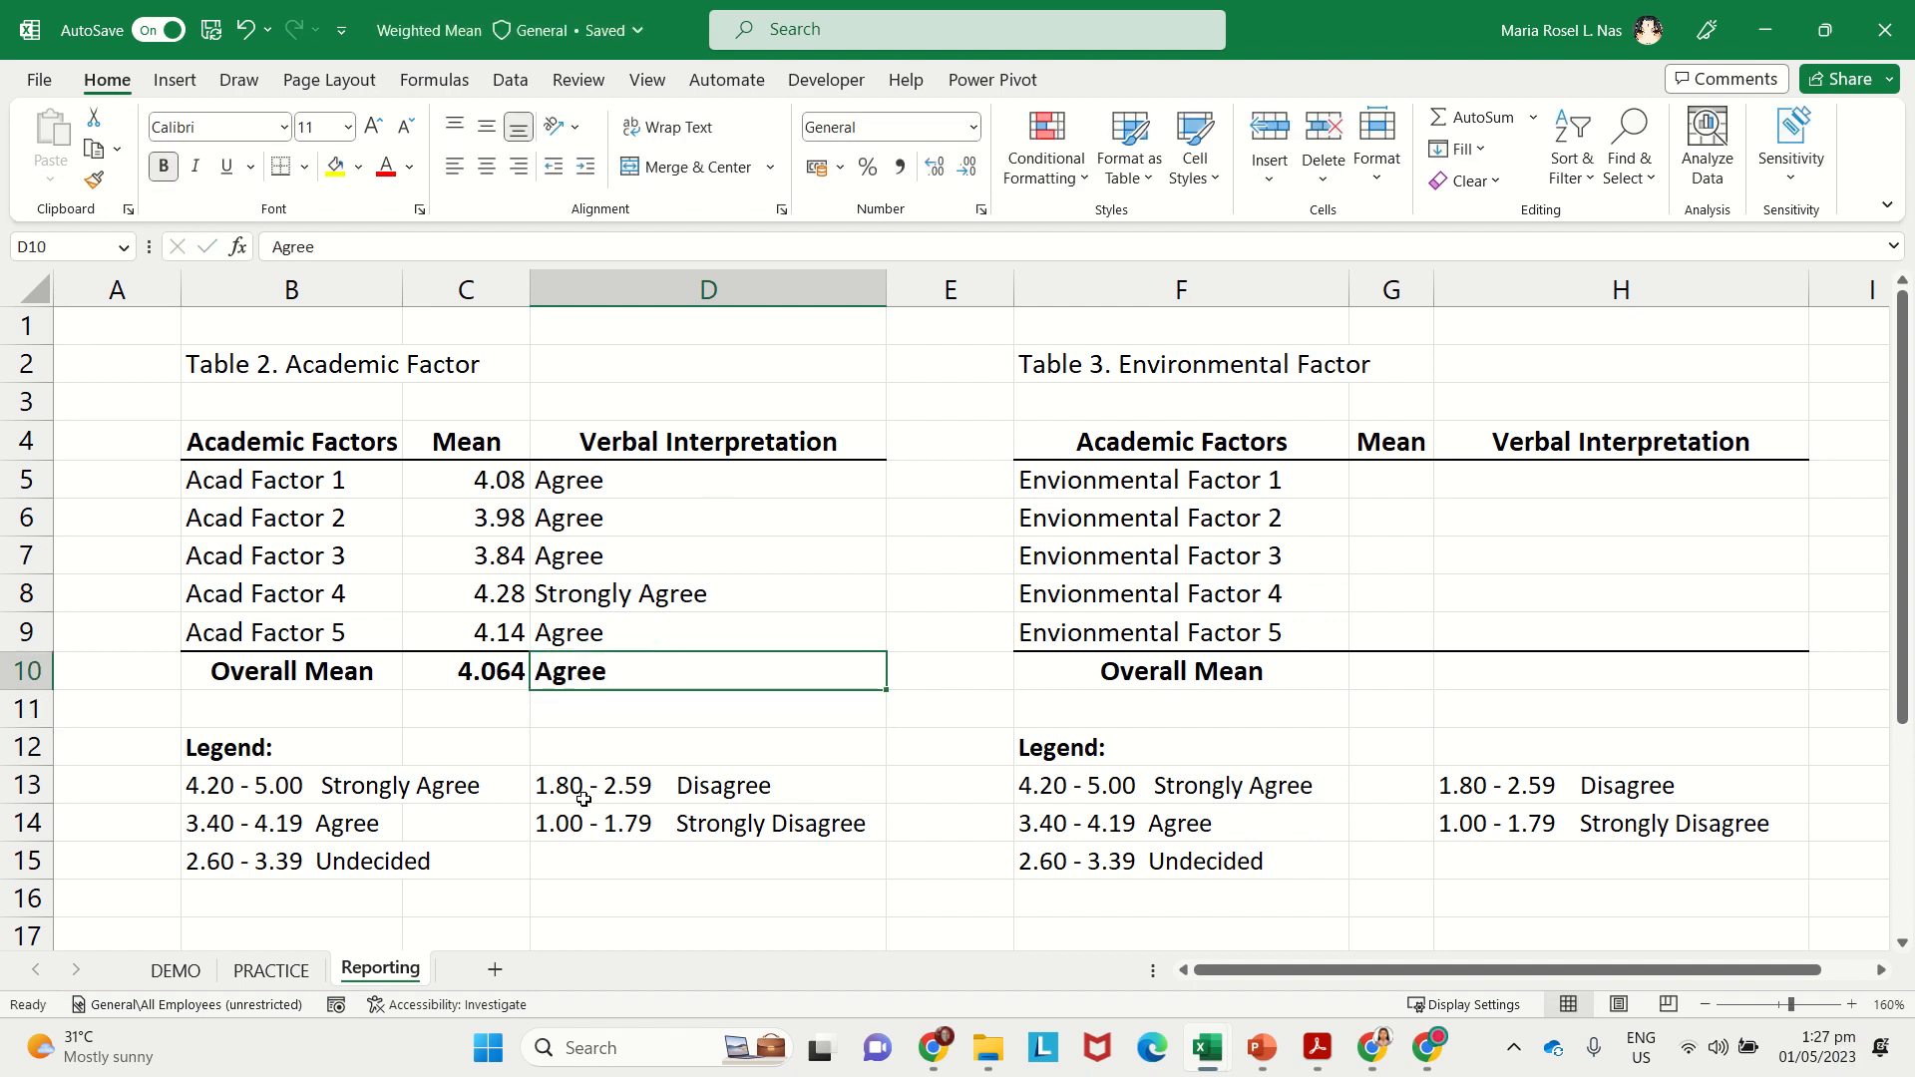
left_click(815, 702)
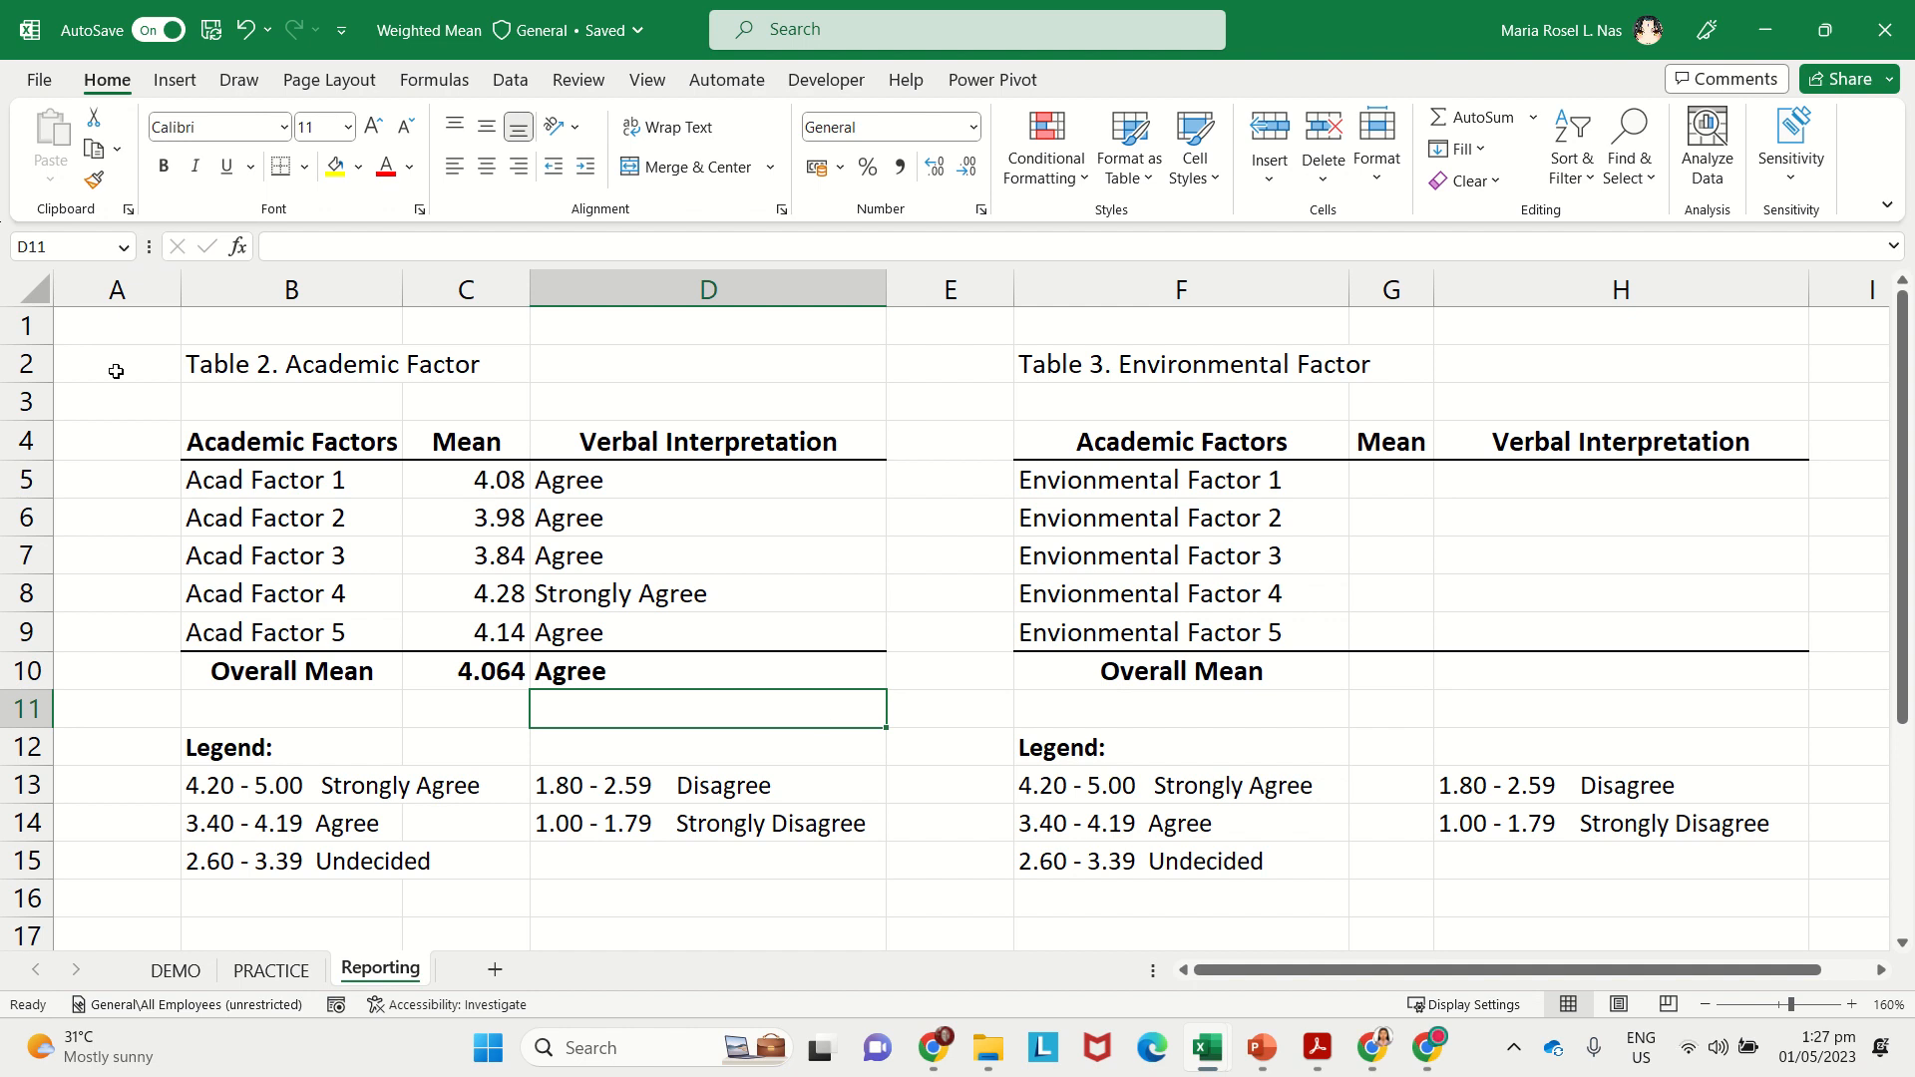
left_click(495, 522)
left_click_drag(269, 450, 697, 670)
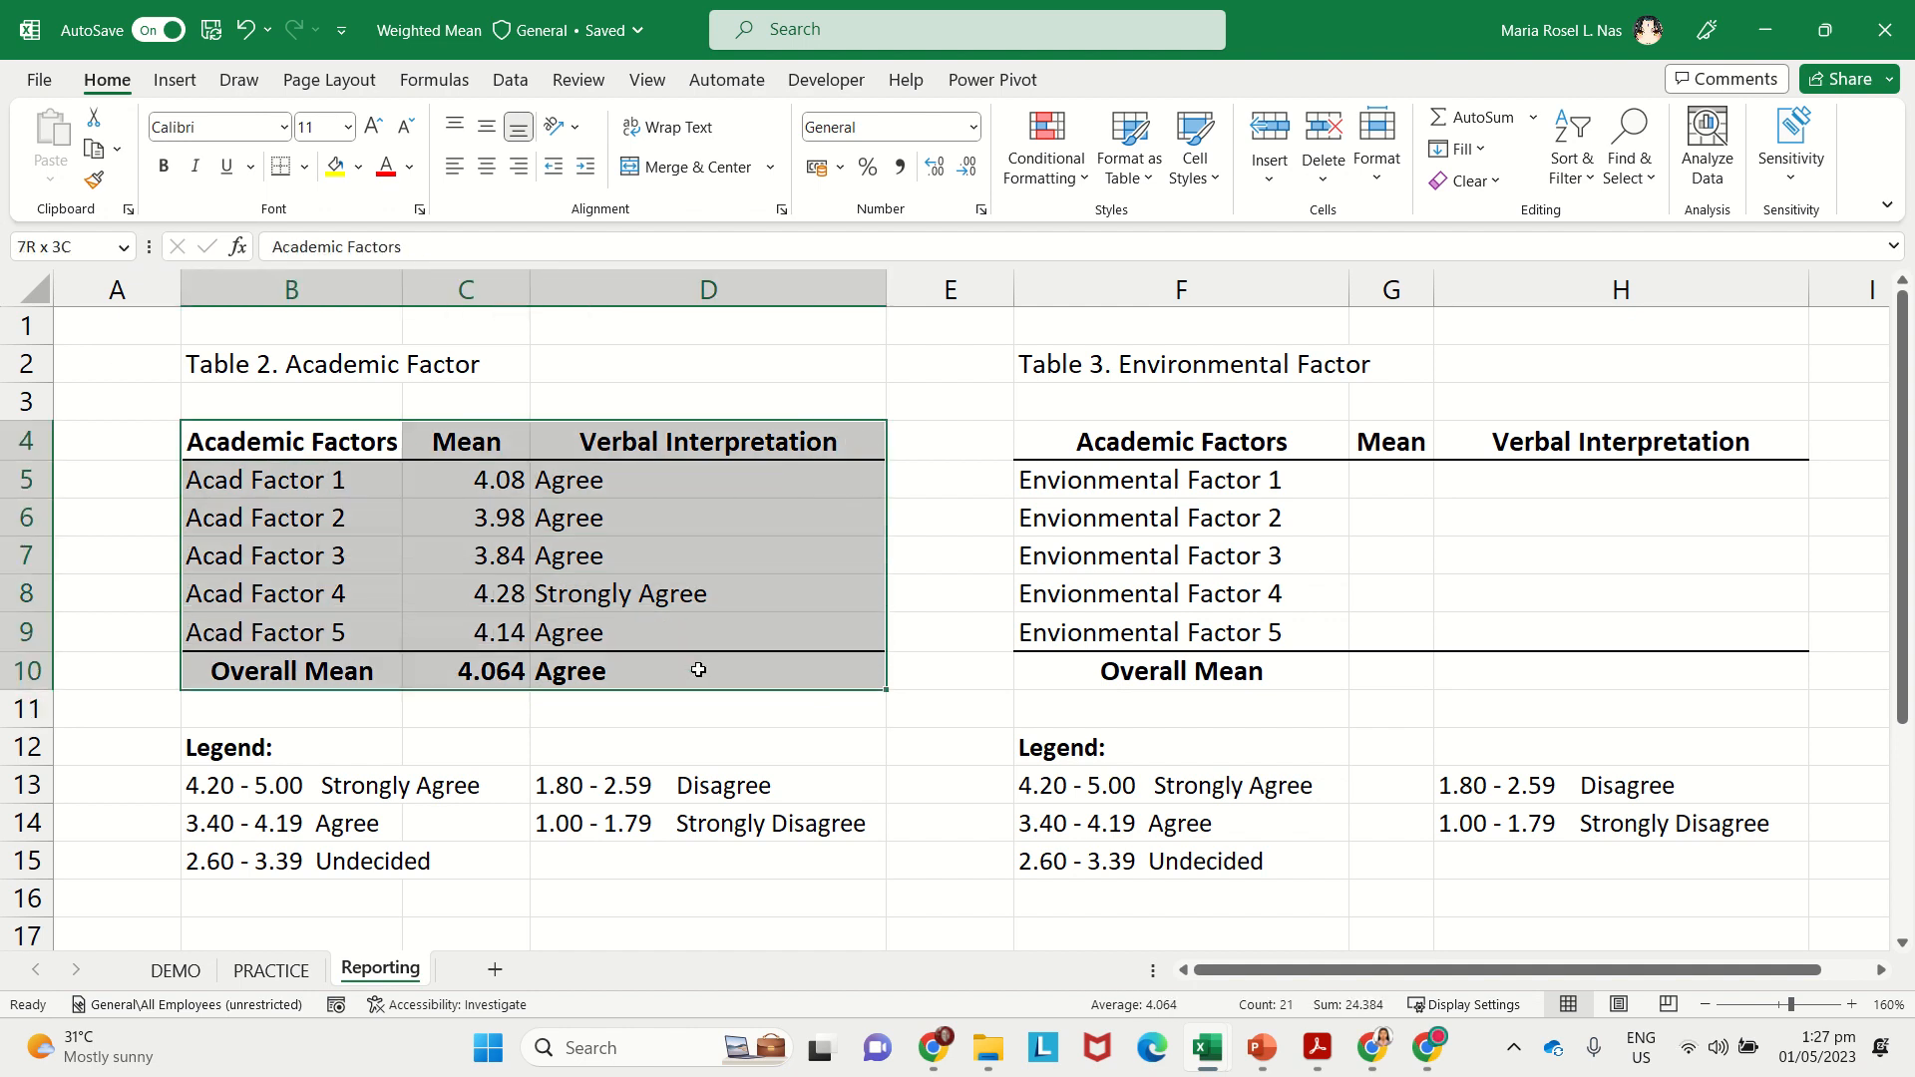
left_click(956, 753)
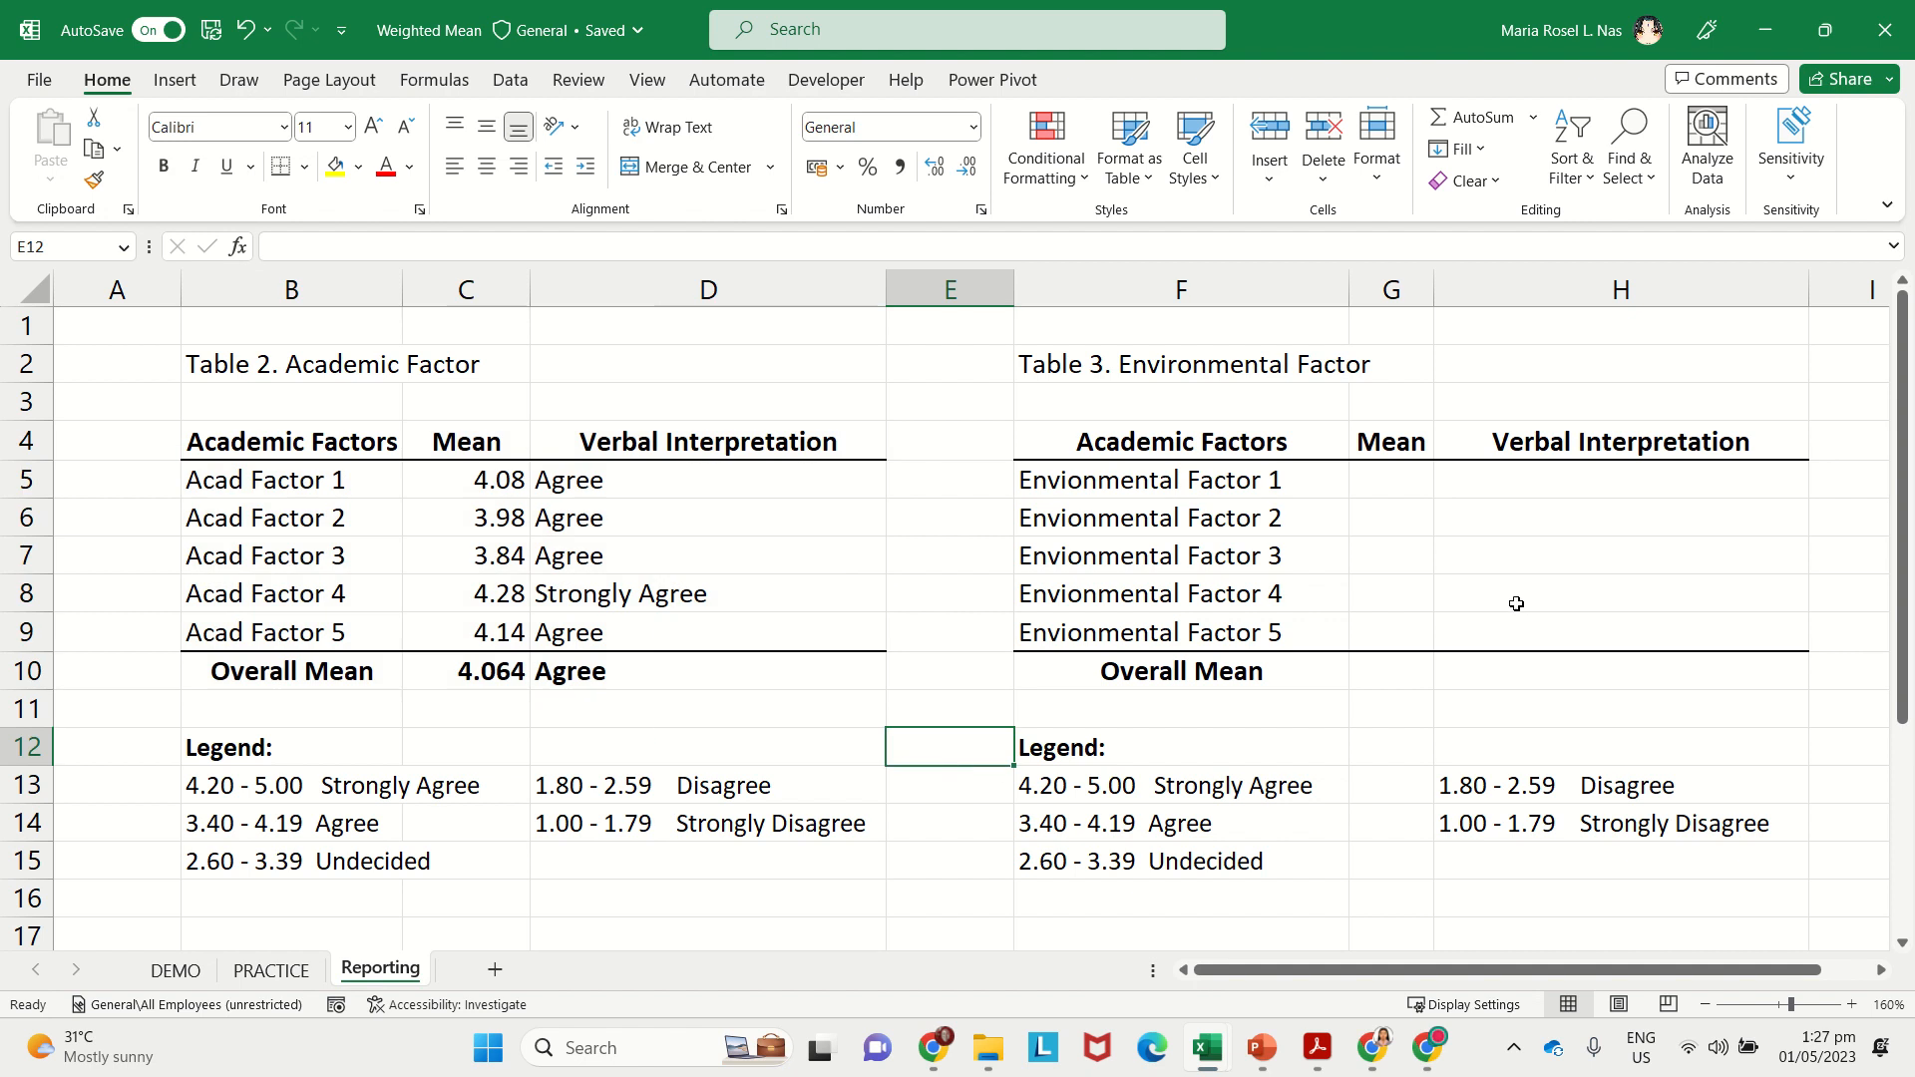
Step: Copy the environmental factor averages I56:N56 from the DEMO sheet and paste them as values in the Reporting sheet starting at F19
left_click(1396, 489)
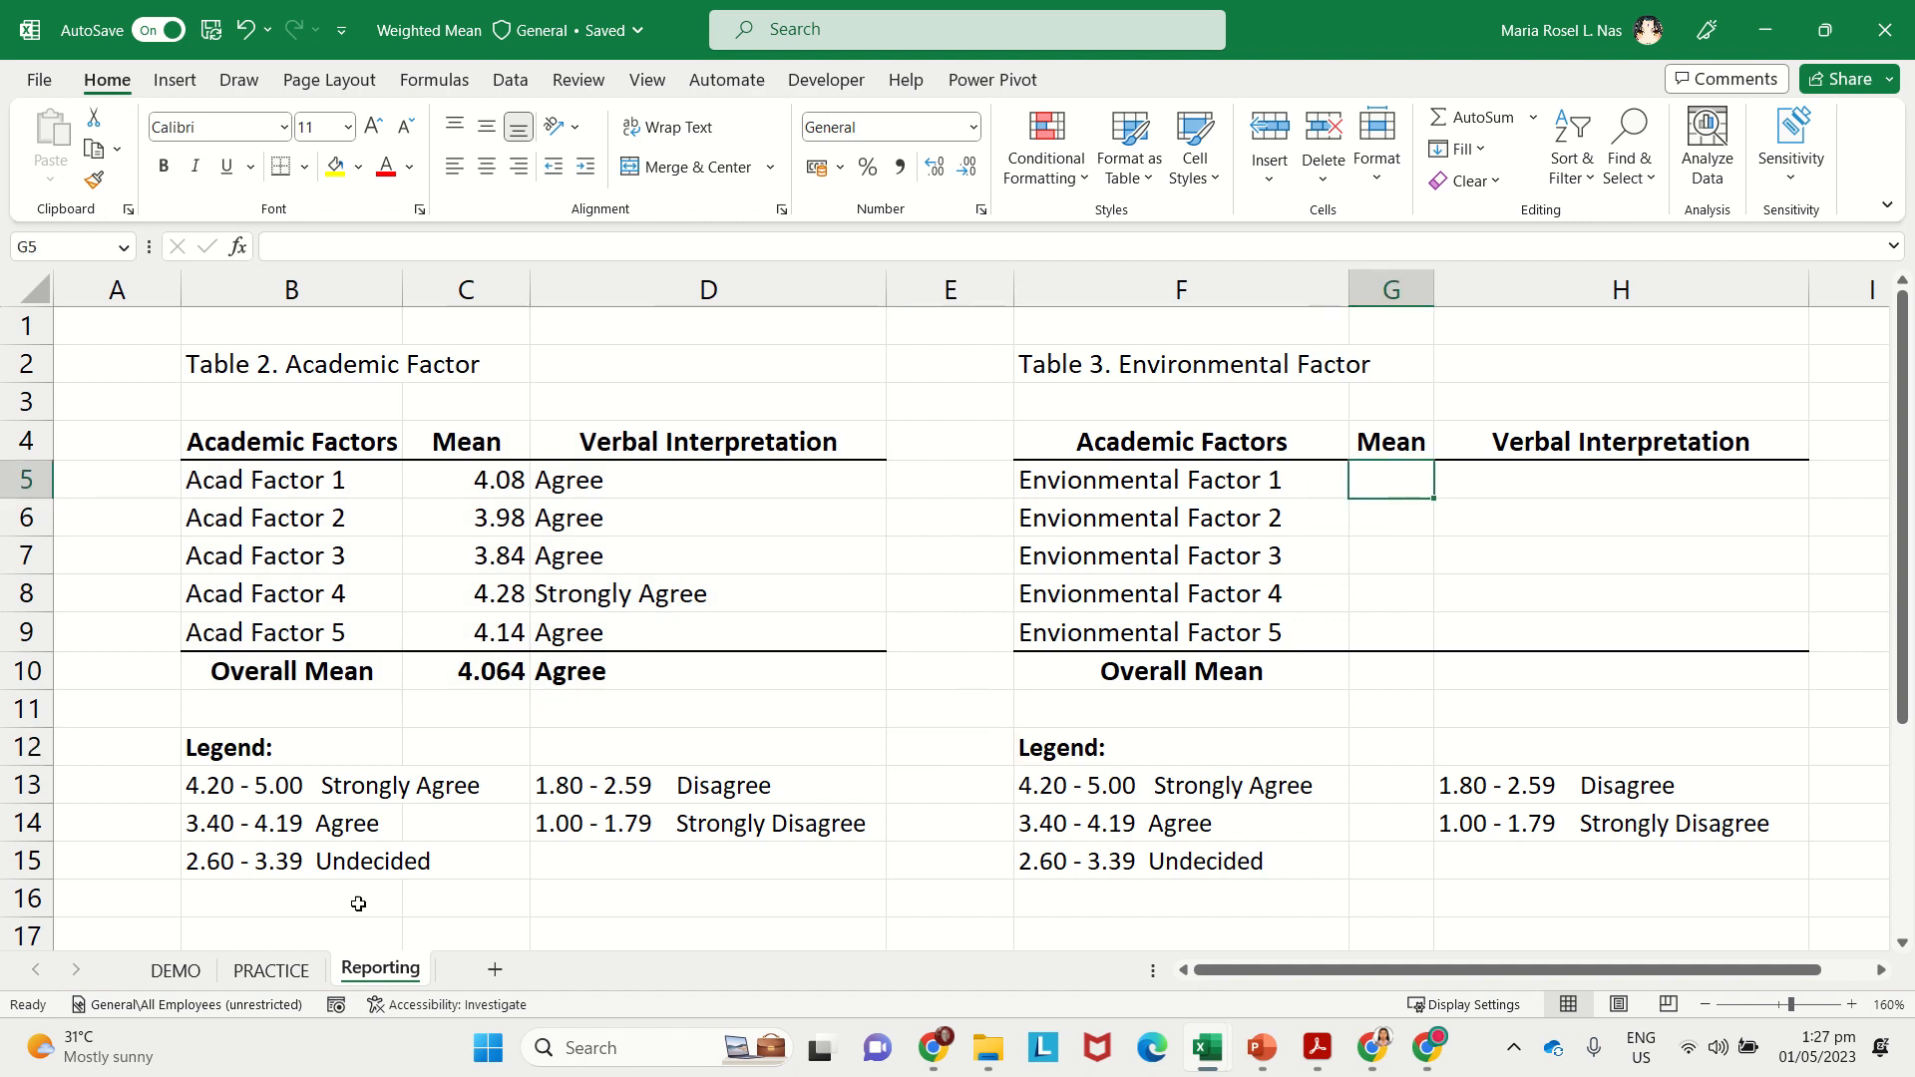
left_click(175, 970)
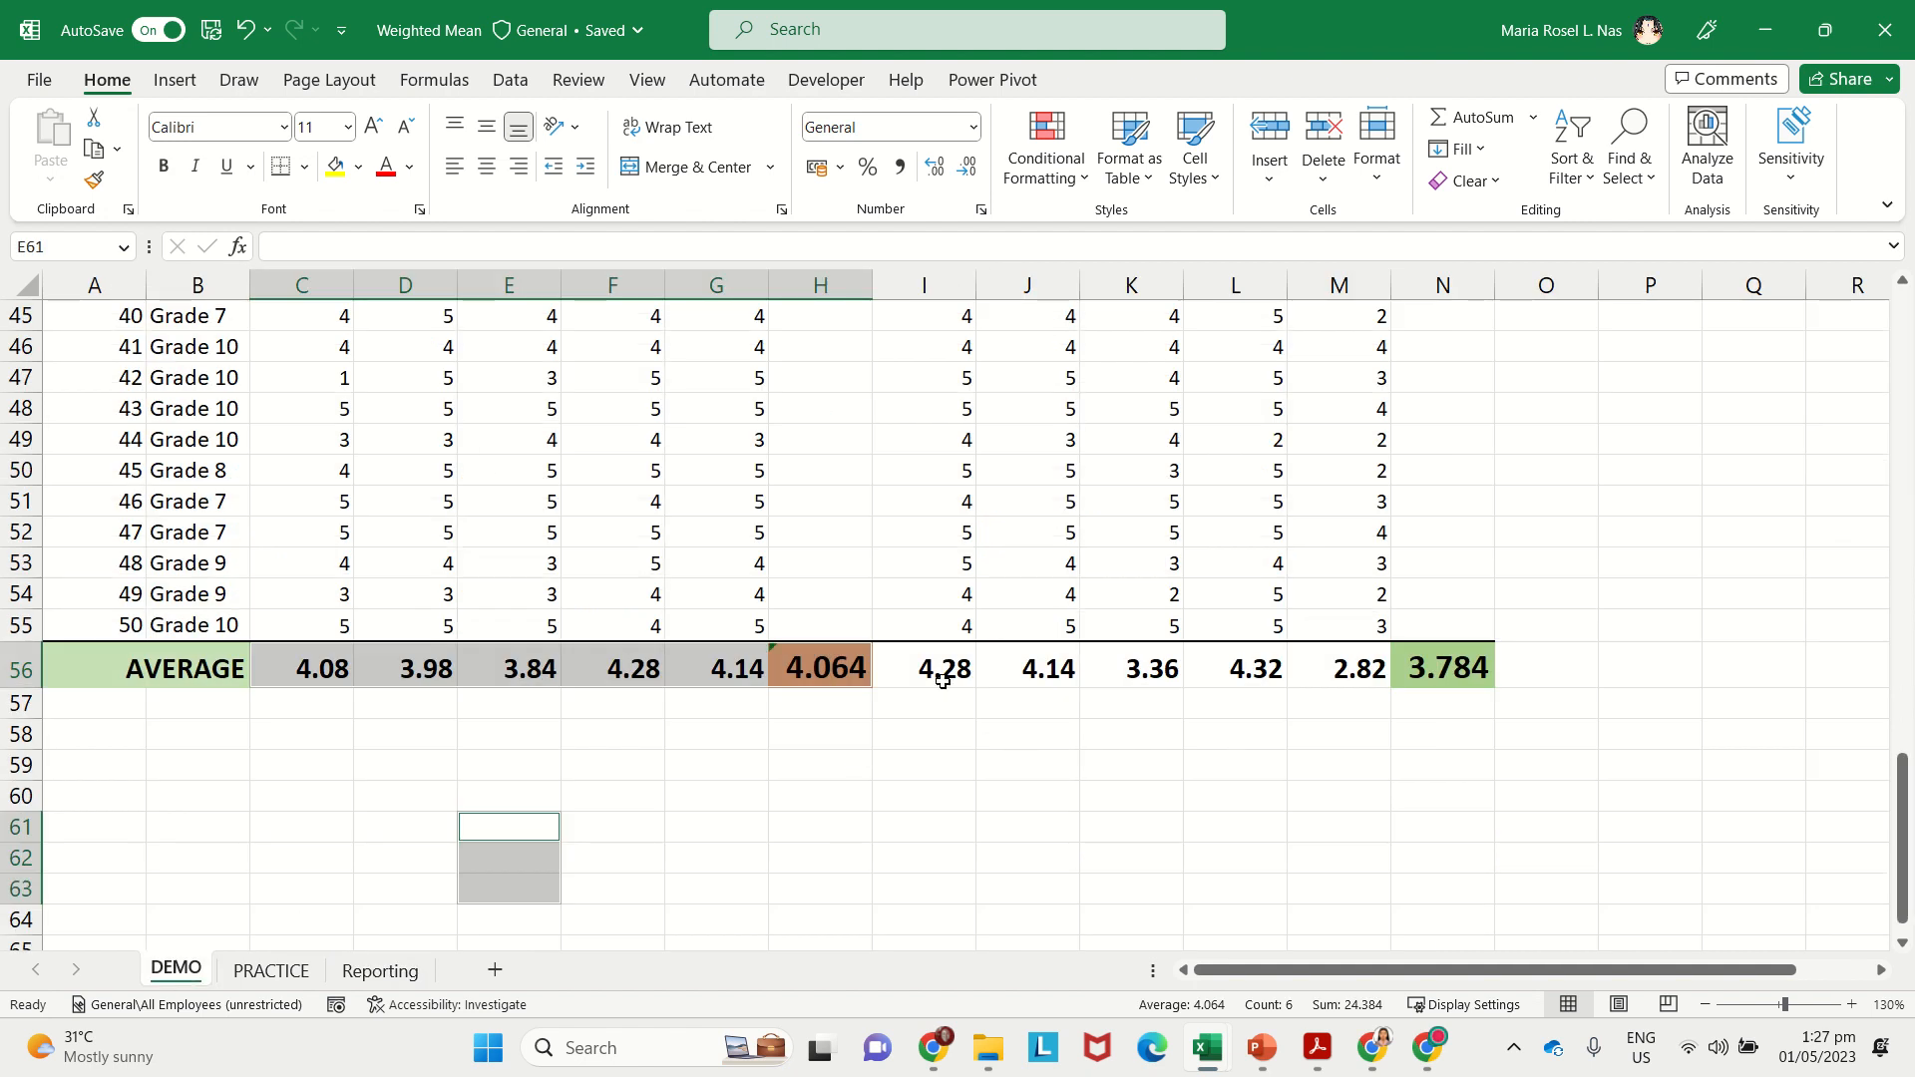
left_click_drag(942, 681, 1446, 685)
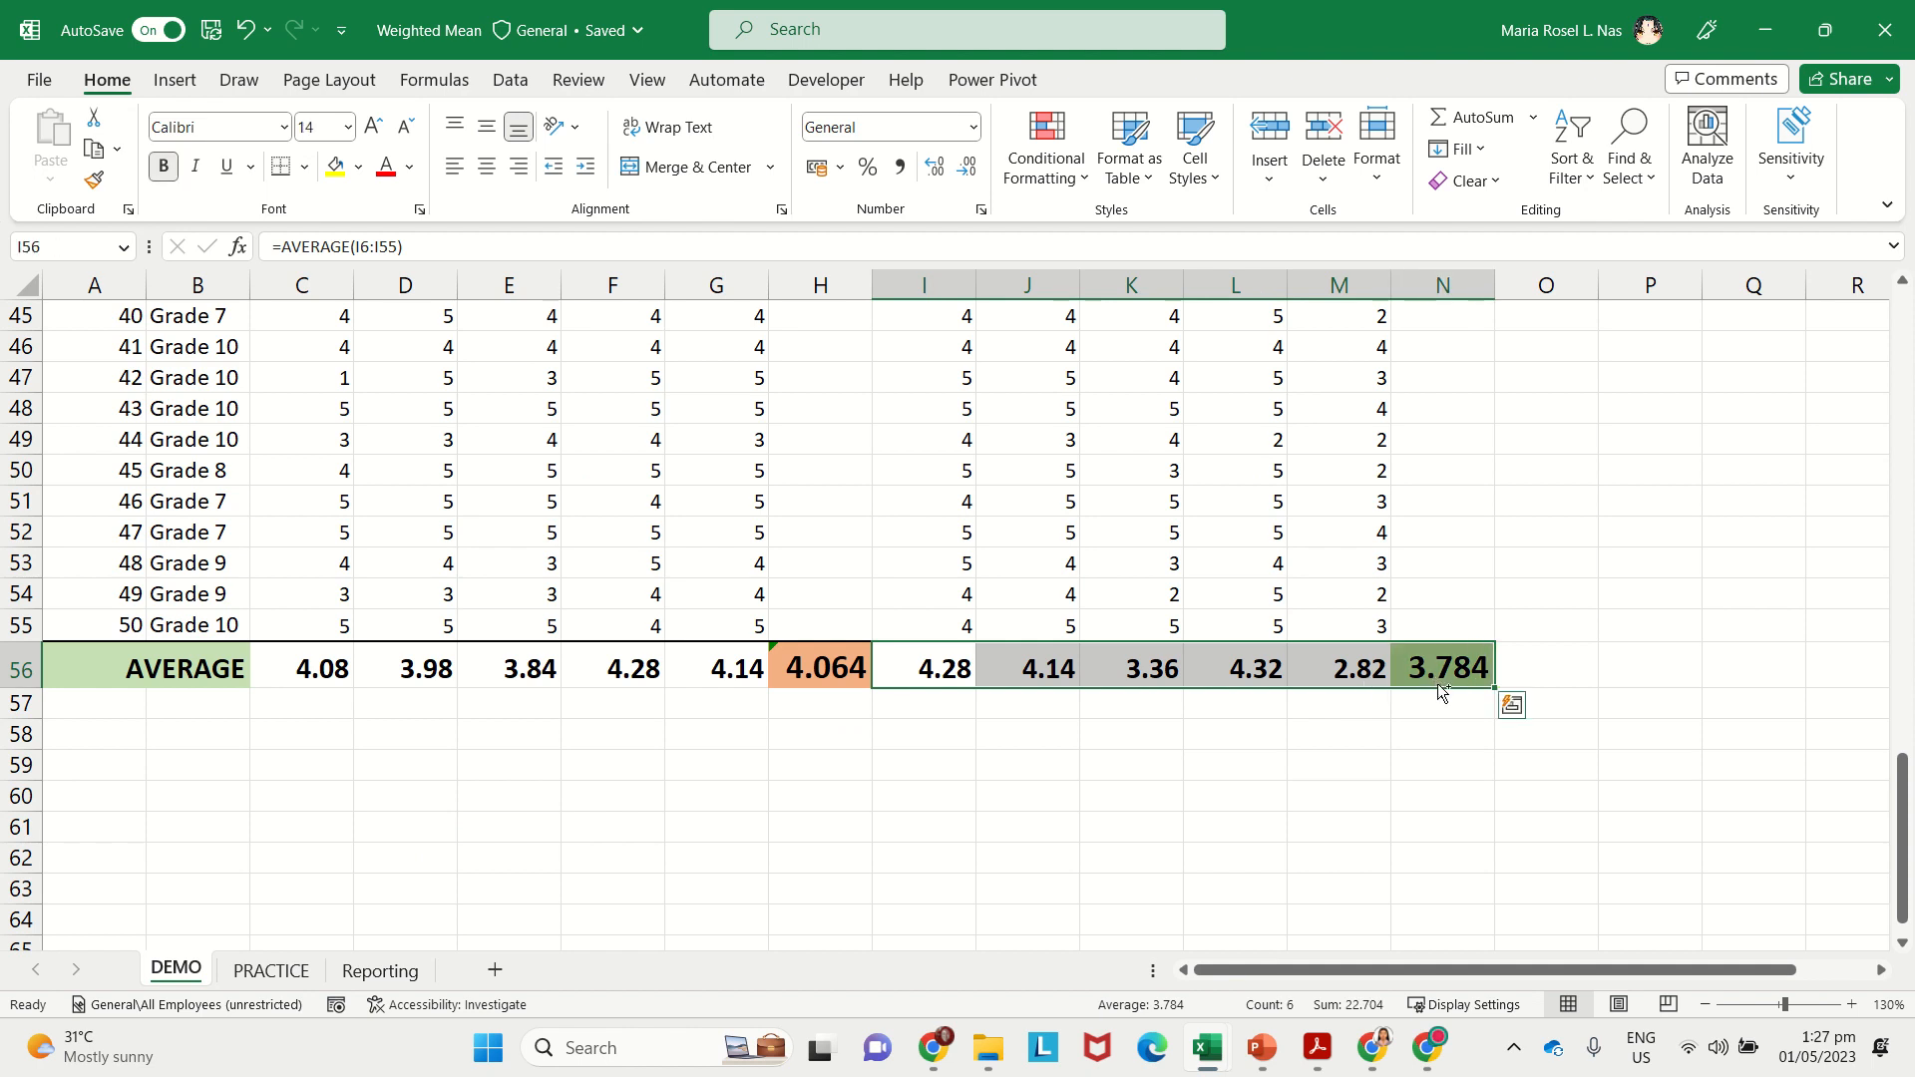
key("ctrl+c")
left_click(381, 970)
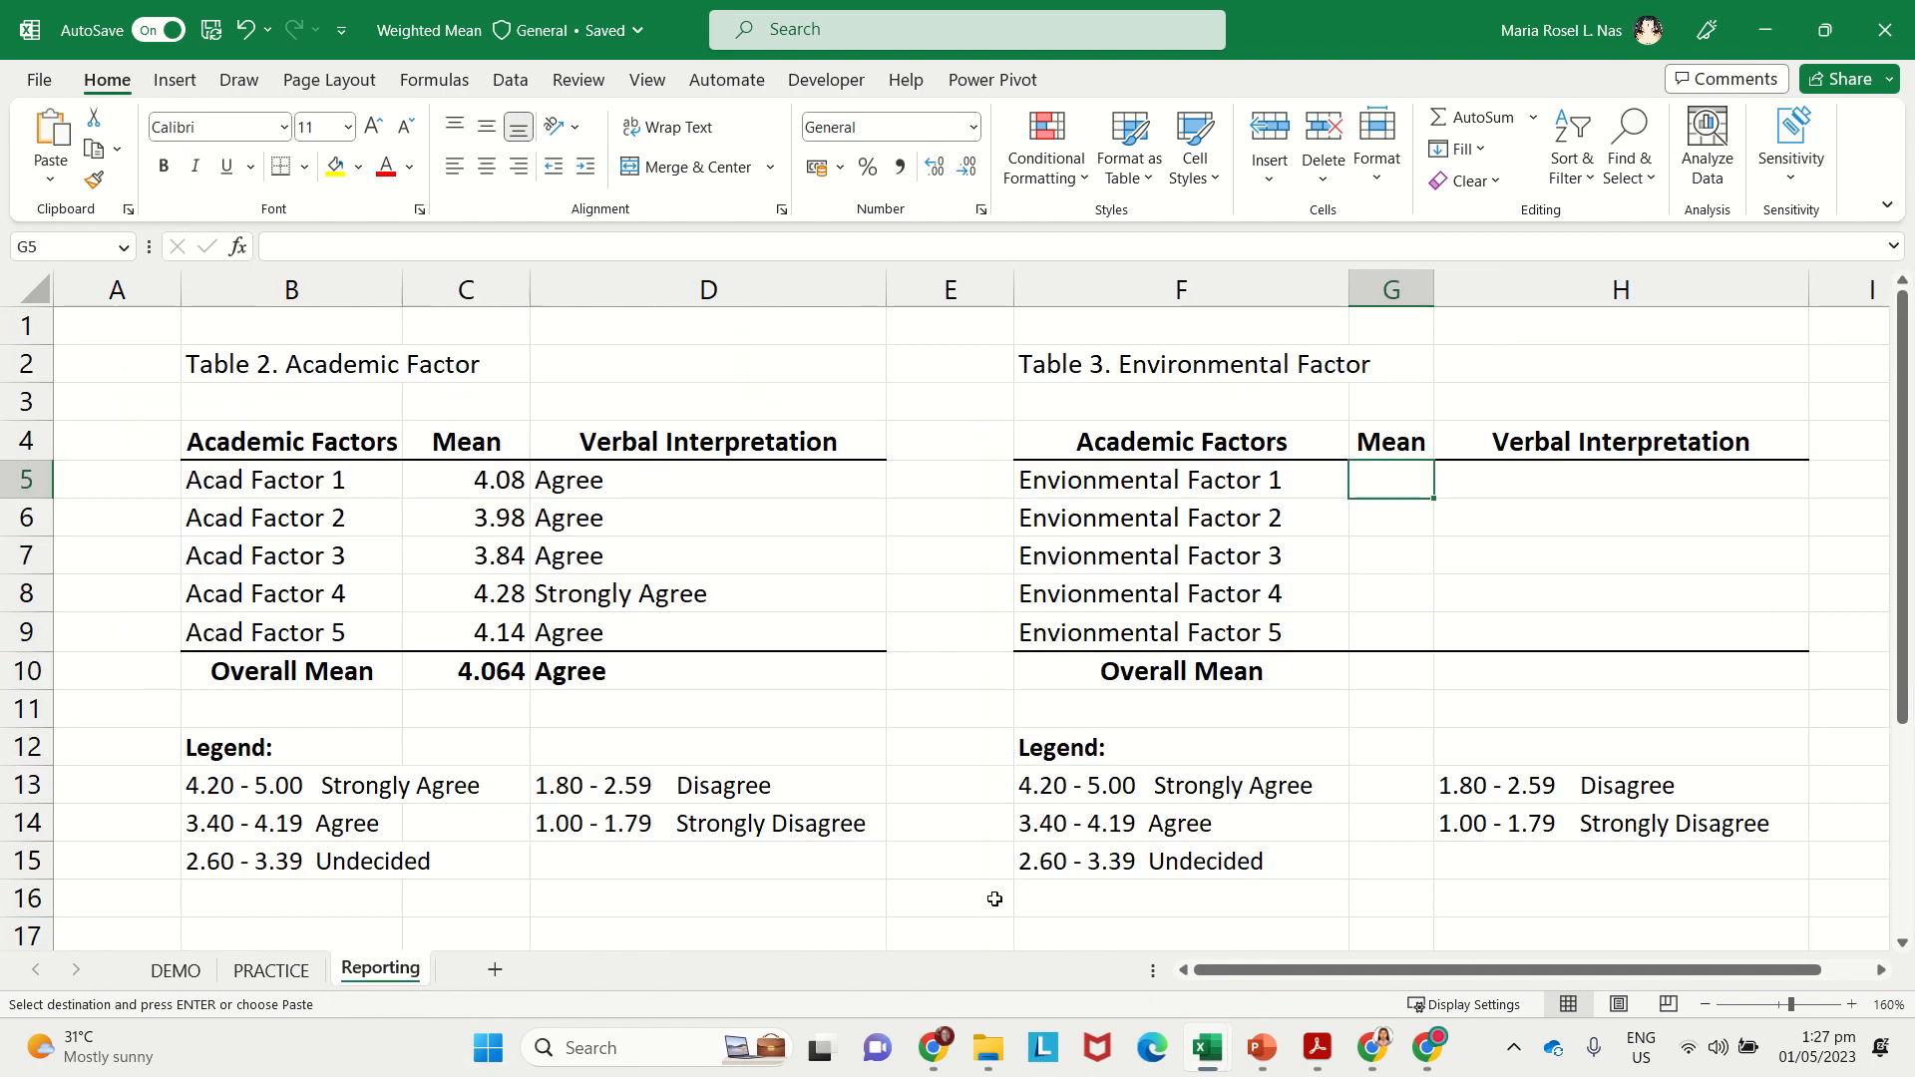
scroll(1055, 873, "down", 4)
left_click(1210, 598)
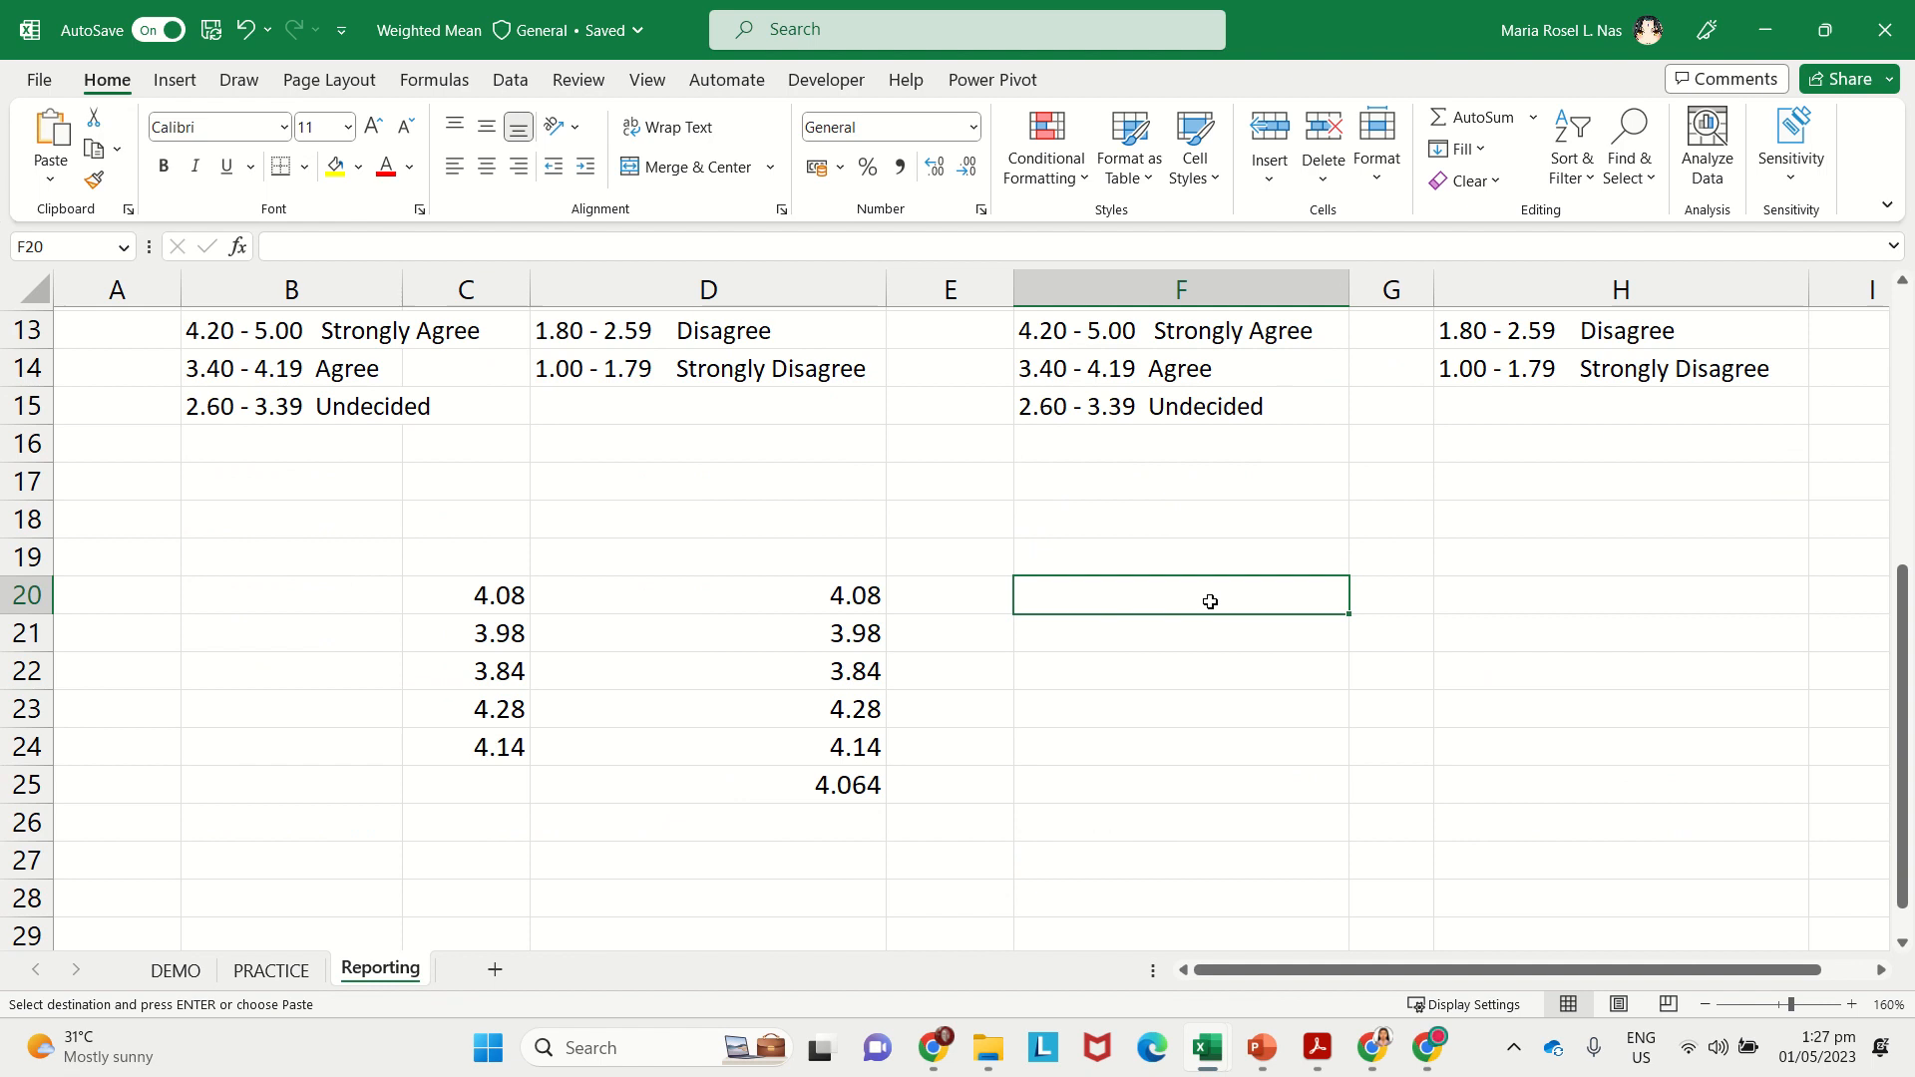
left_click(1217, 559)
right_click(1217, 561)
left_click(1317, 390)
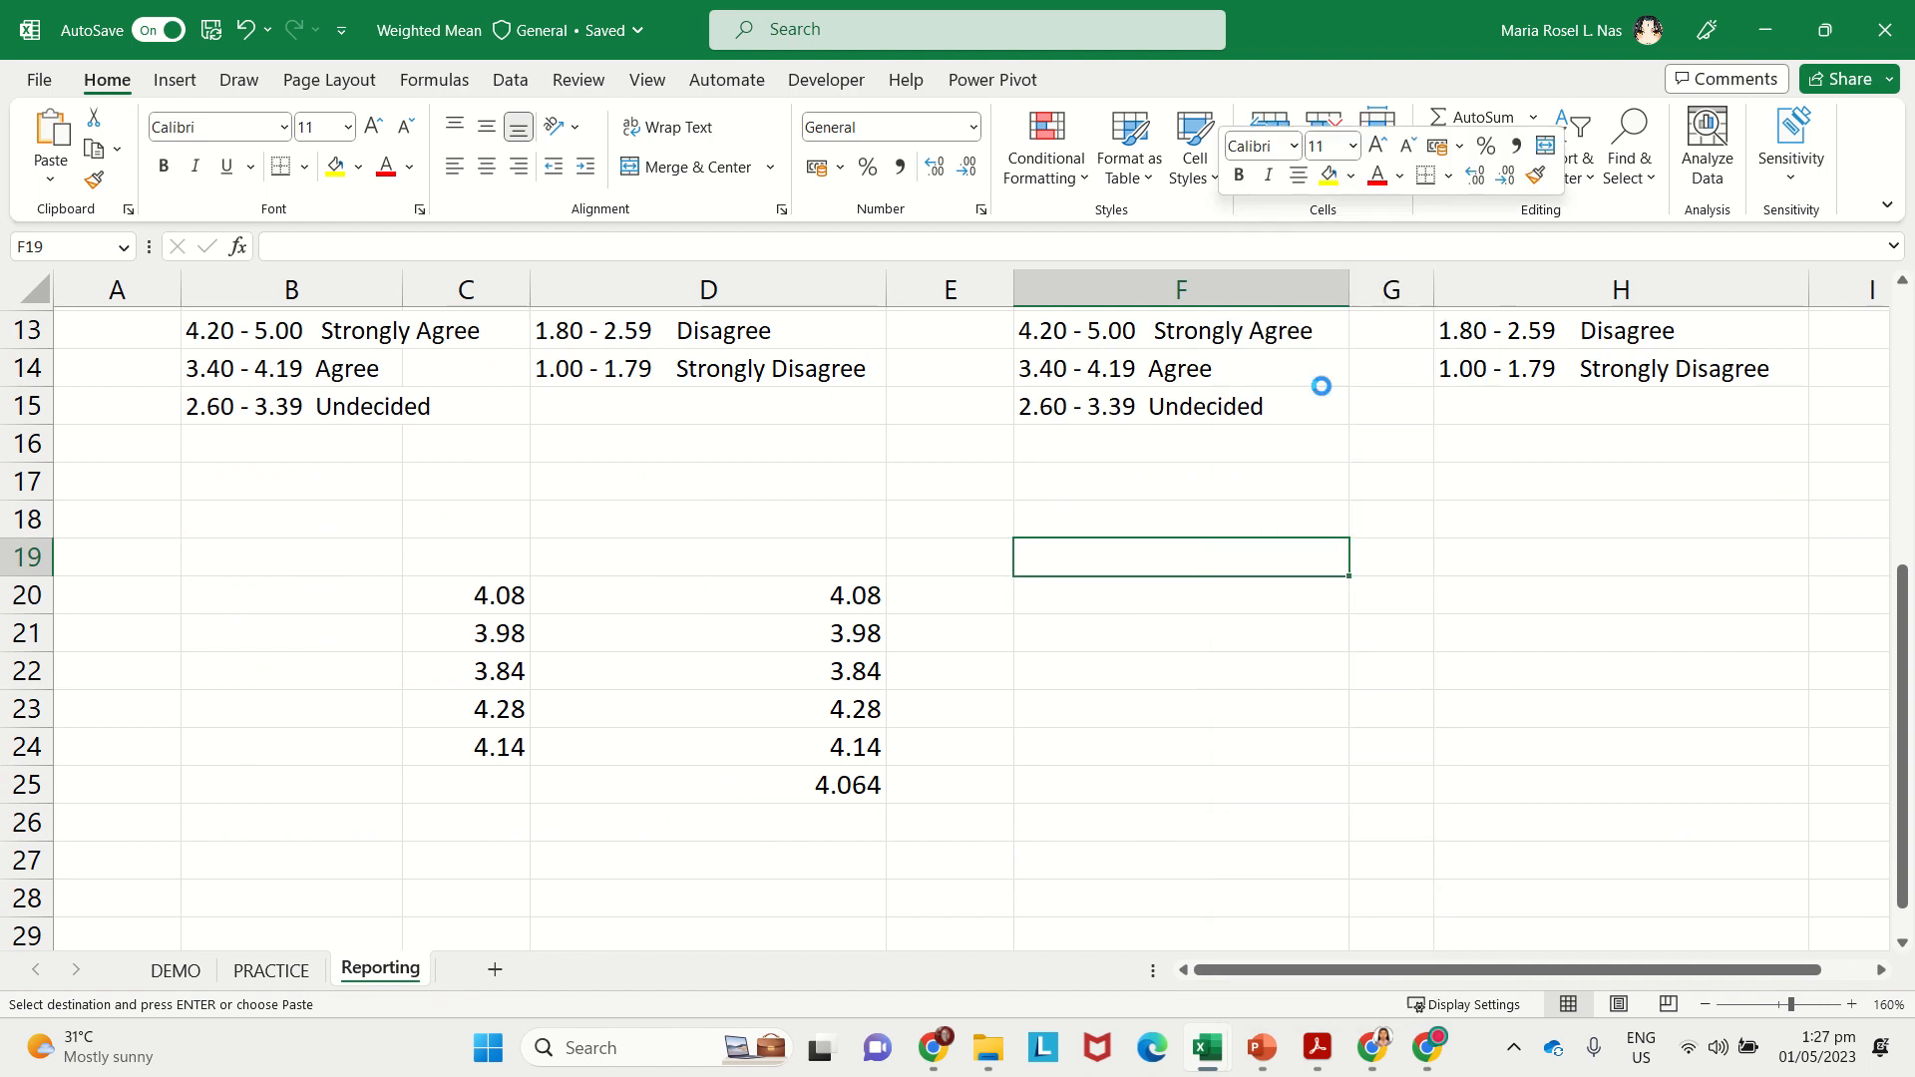
Step: Copy the pasted row of environmental means and paste it transposed as a column starting at F20
key("ctrl+c")
left_click(1272, 602)
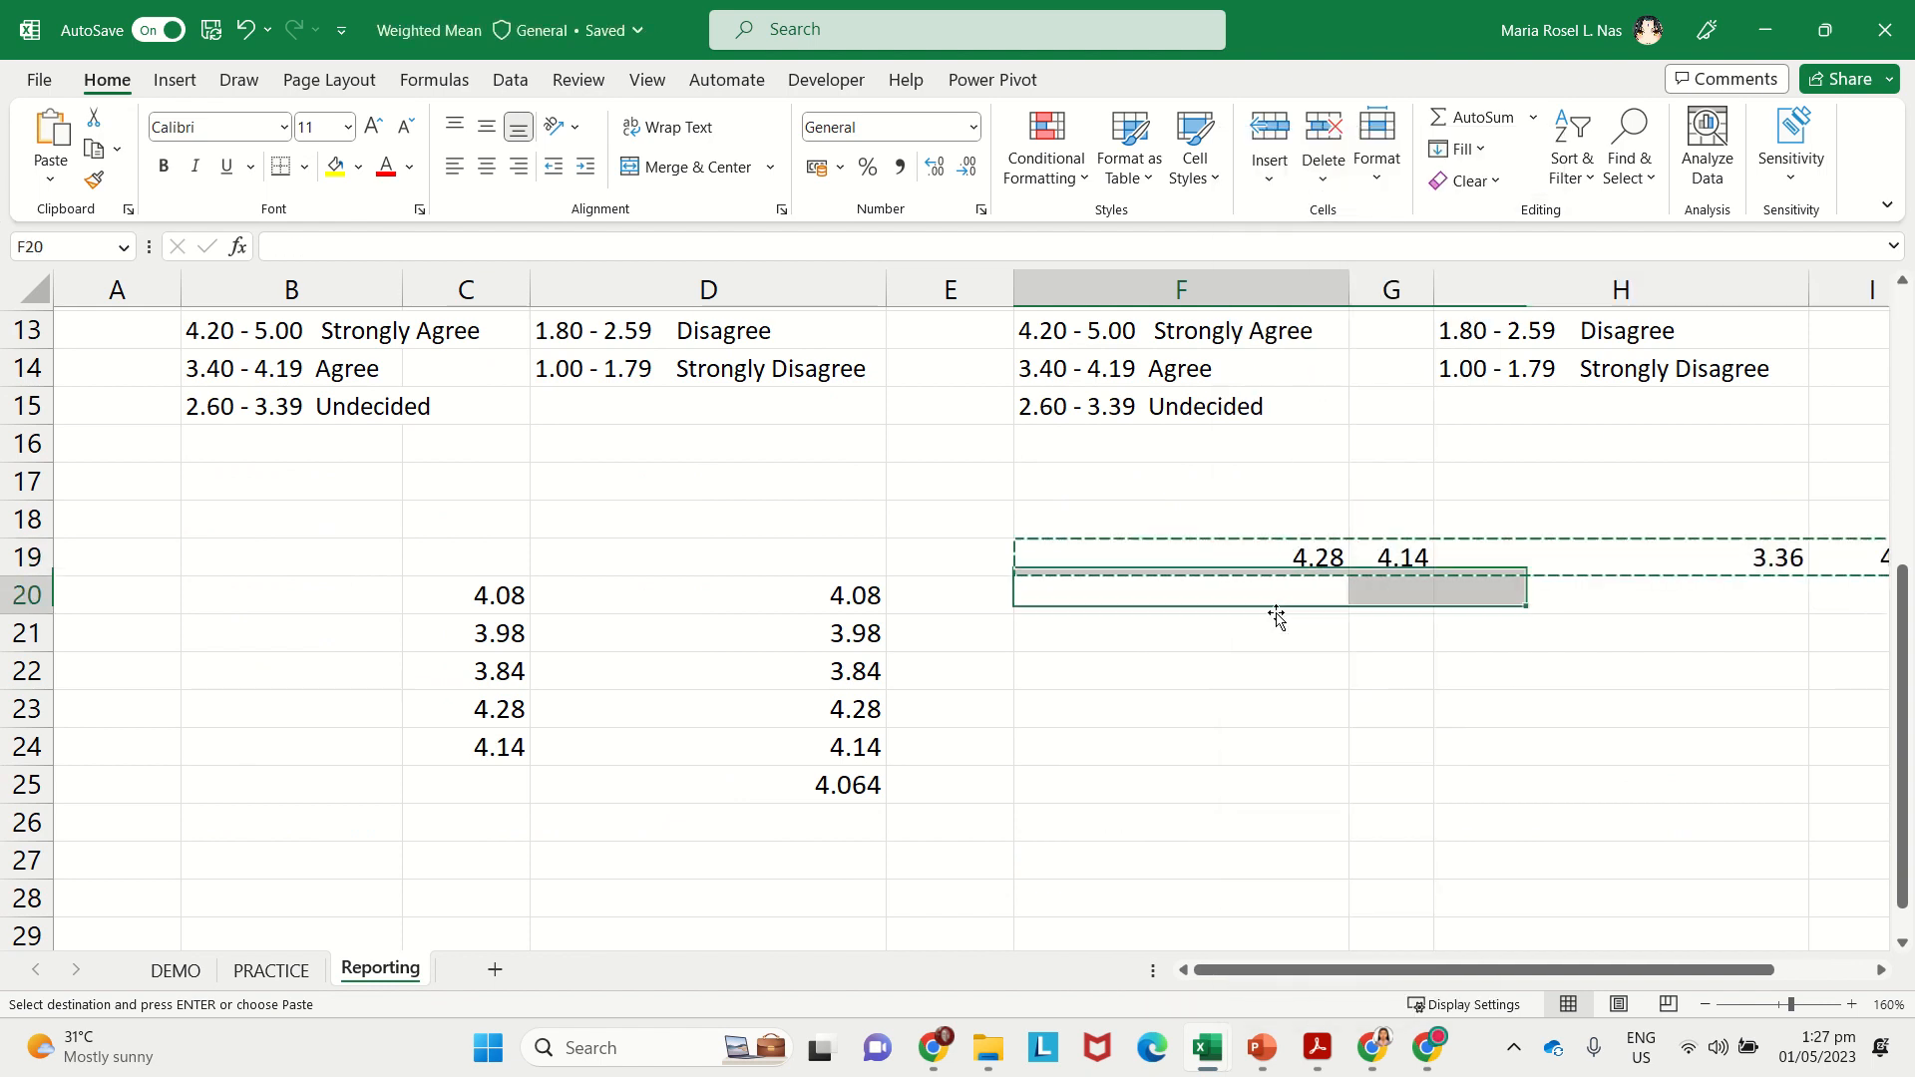
right_click(1268, 598)
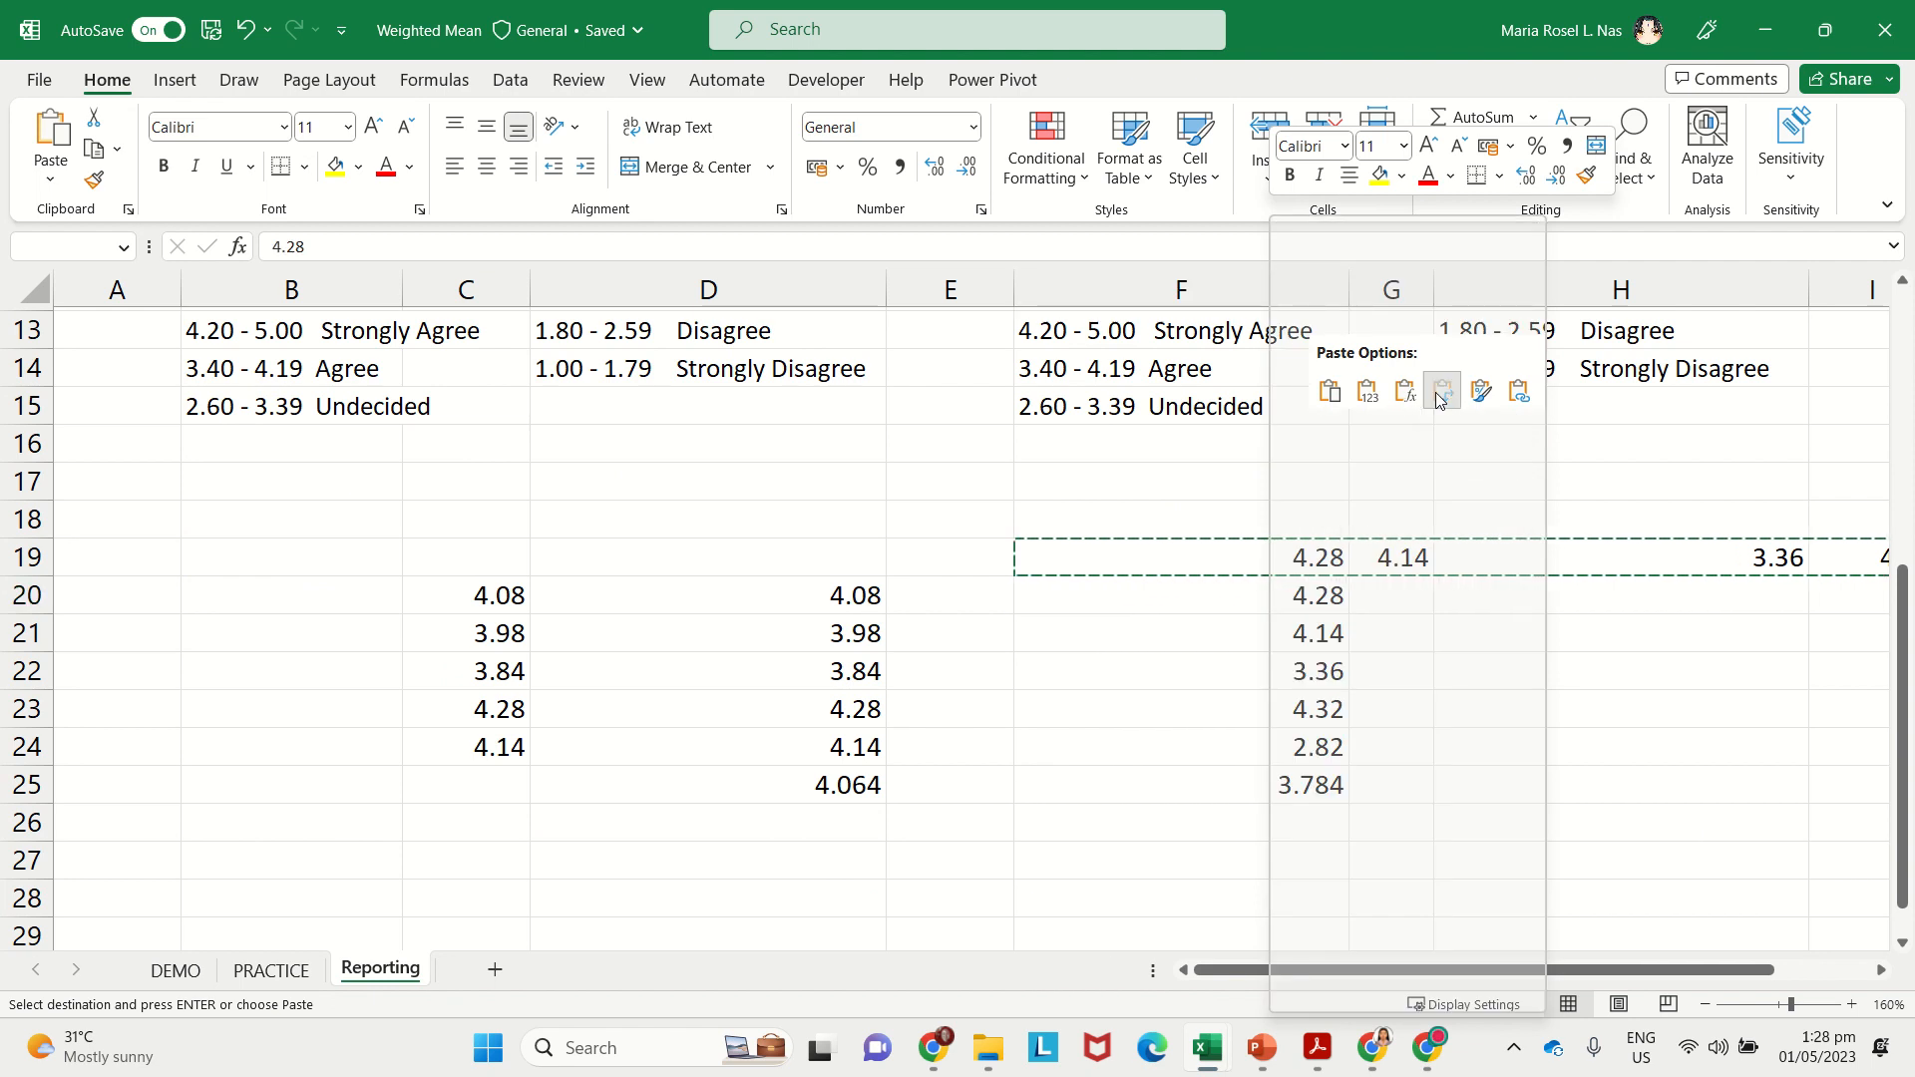
left_click(1441, 392)
left_click(1446, 684)
Step: Delete the horizontal row of environmental means in row 19, starting at F19
left_click(1293, 549)
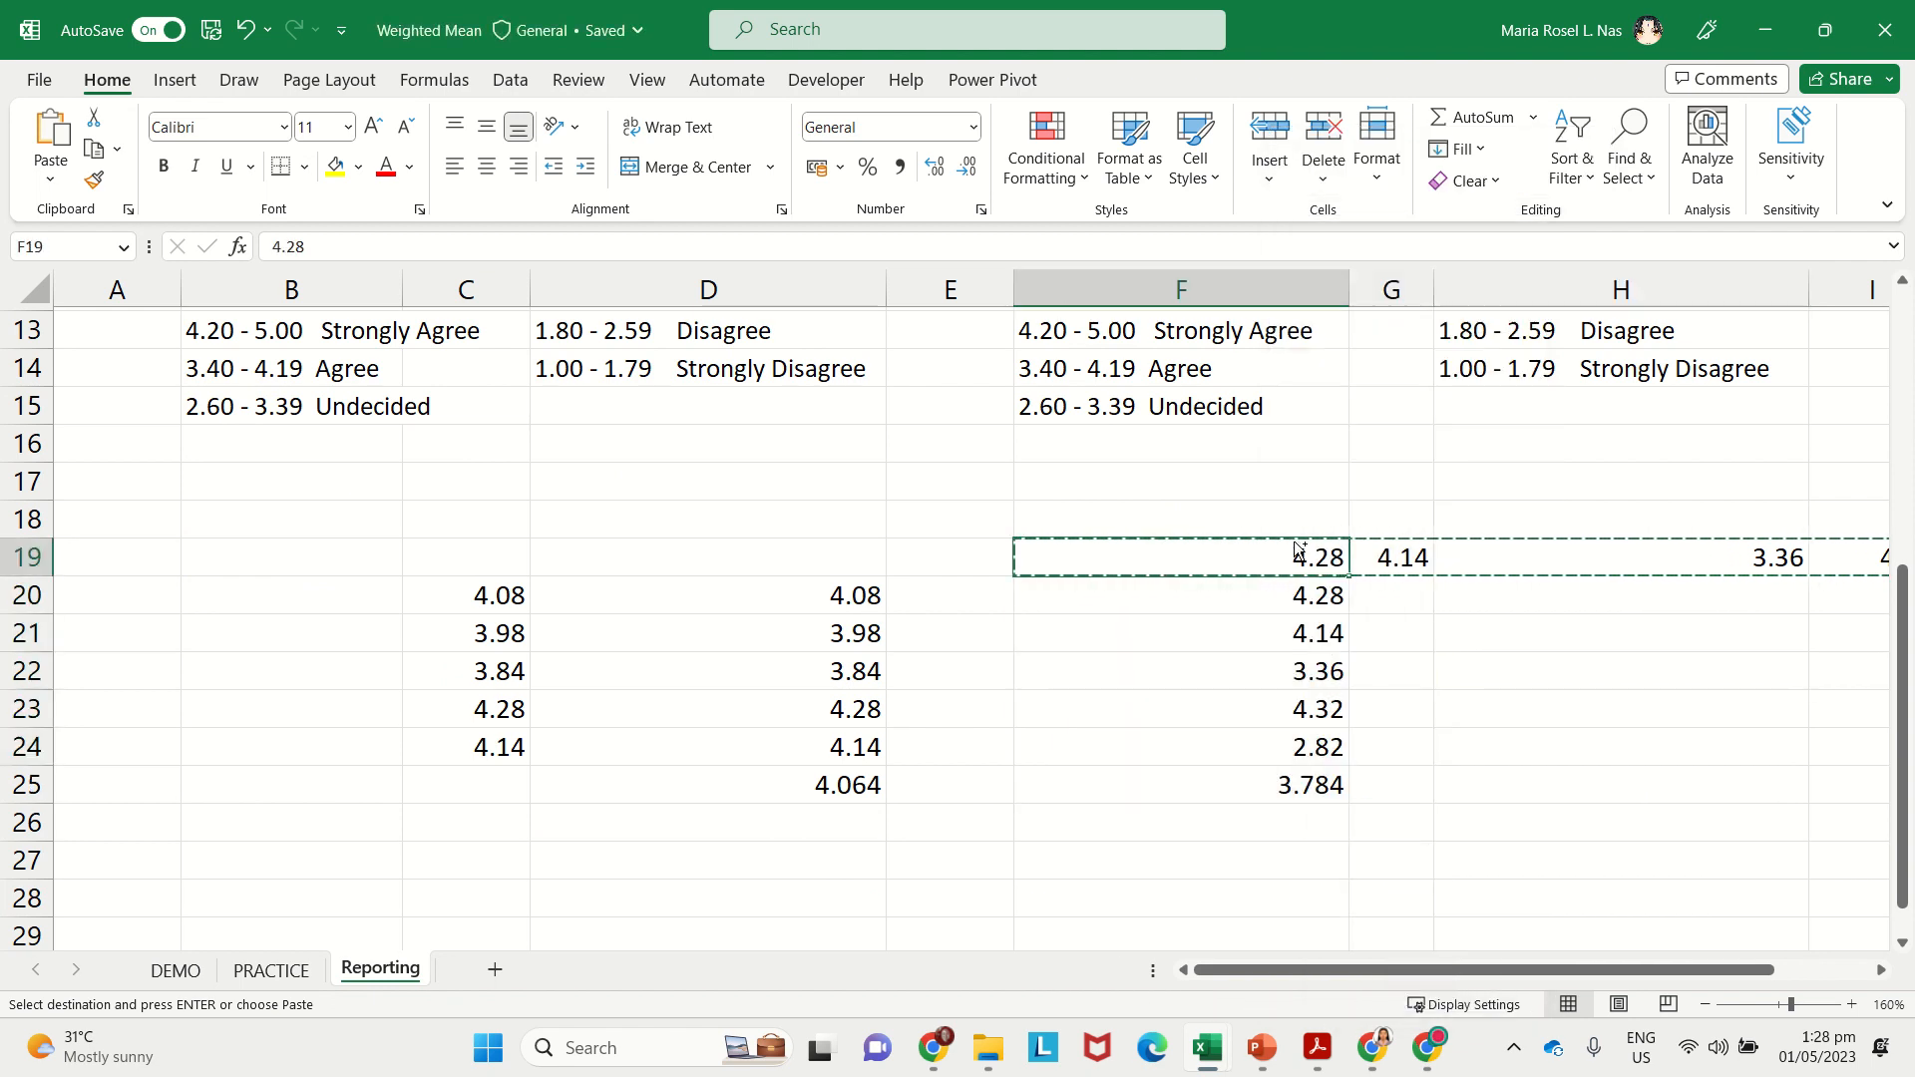
key("ctrl+shift+Right")
key("Delete")
left_click(1154, 624)
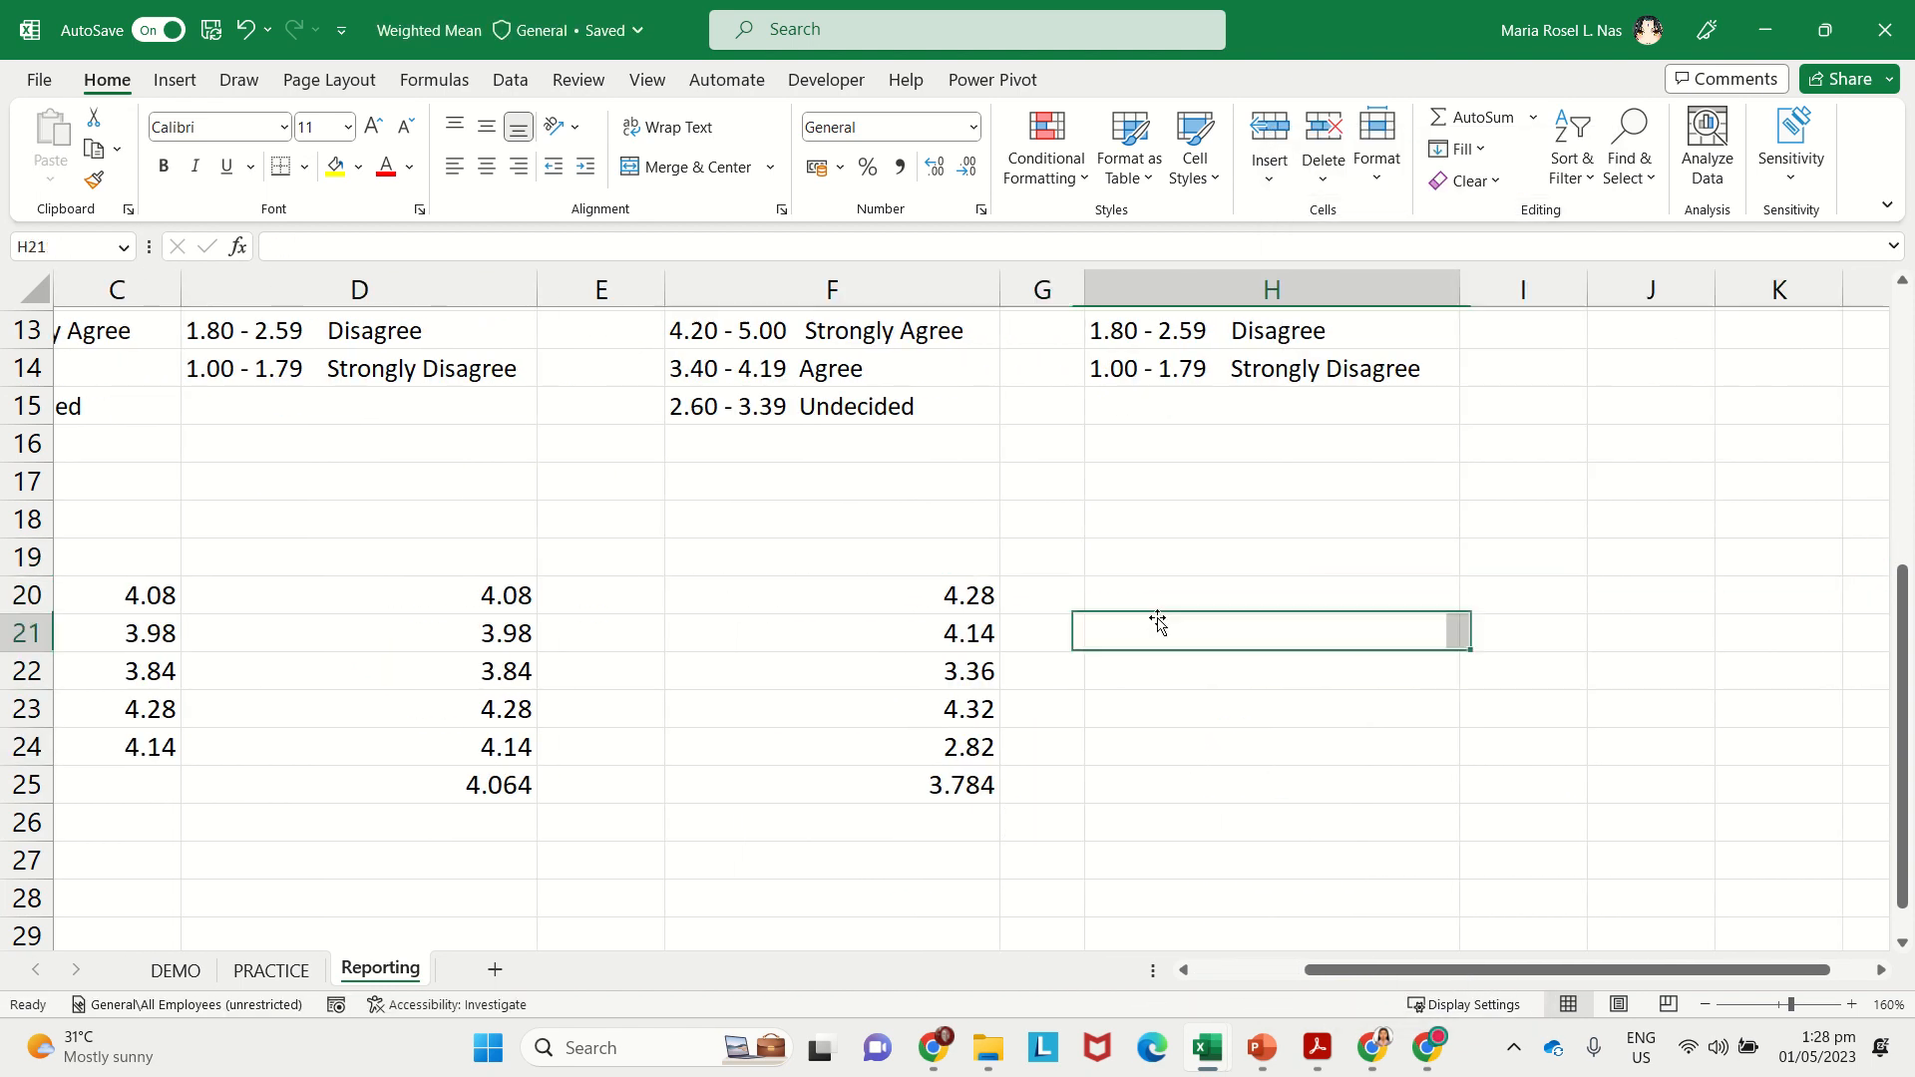
Step: Copy the transposed means in F20:F25 and paste them as values into Table 3's Mean column, starting at G5
left_click_drag(973, 595, 985, 781)
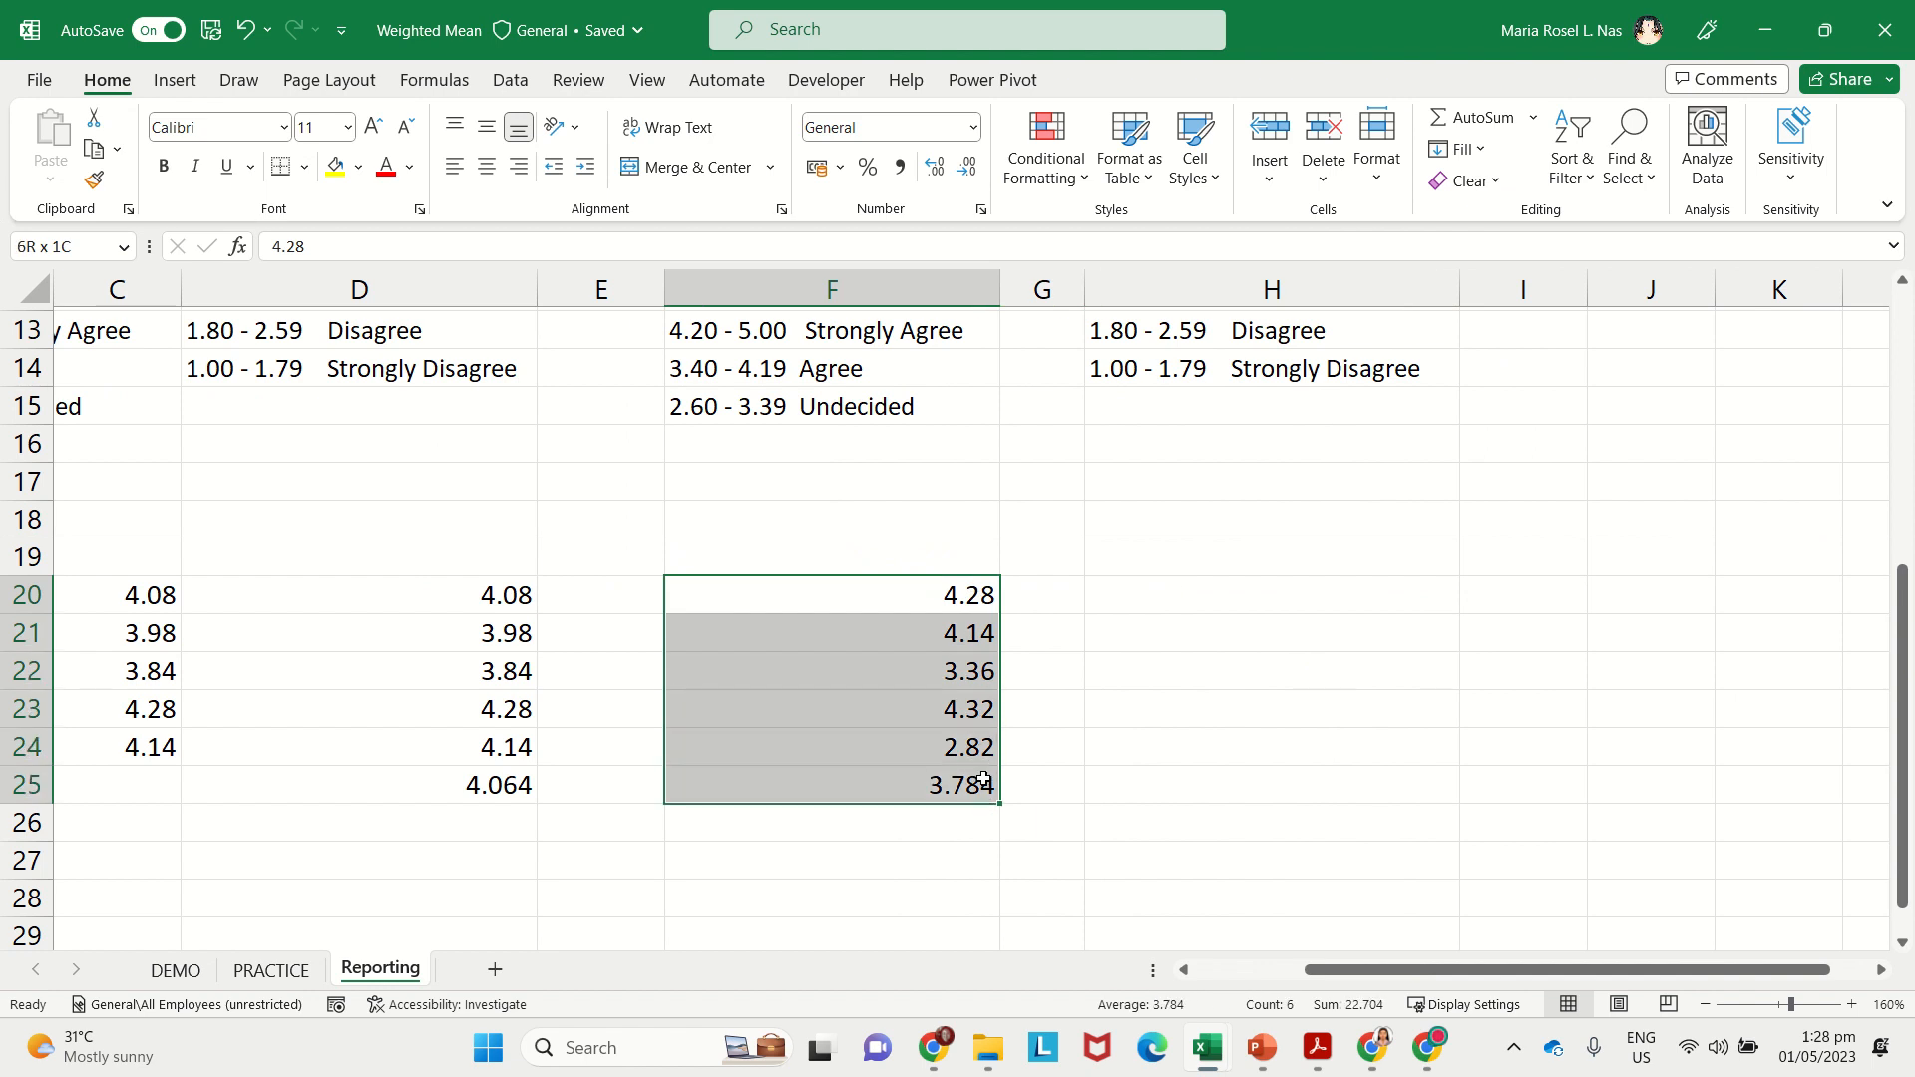
key("ctrl+c")
scroll(1071, 667, "up", 4)
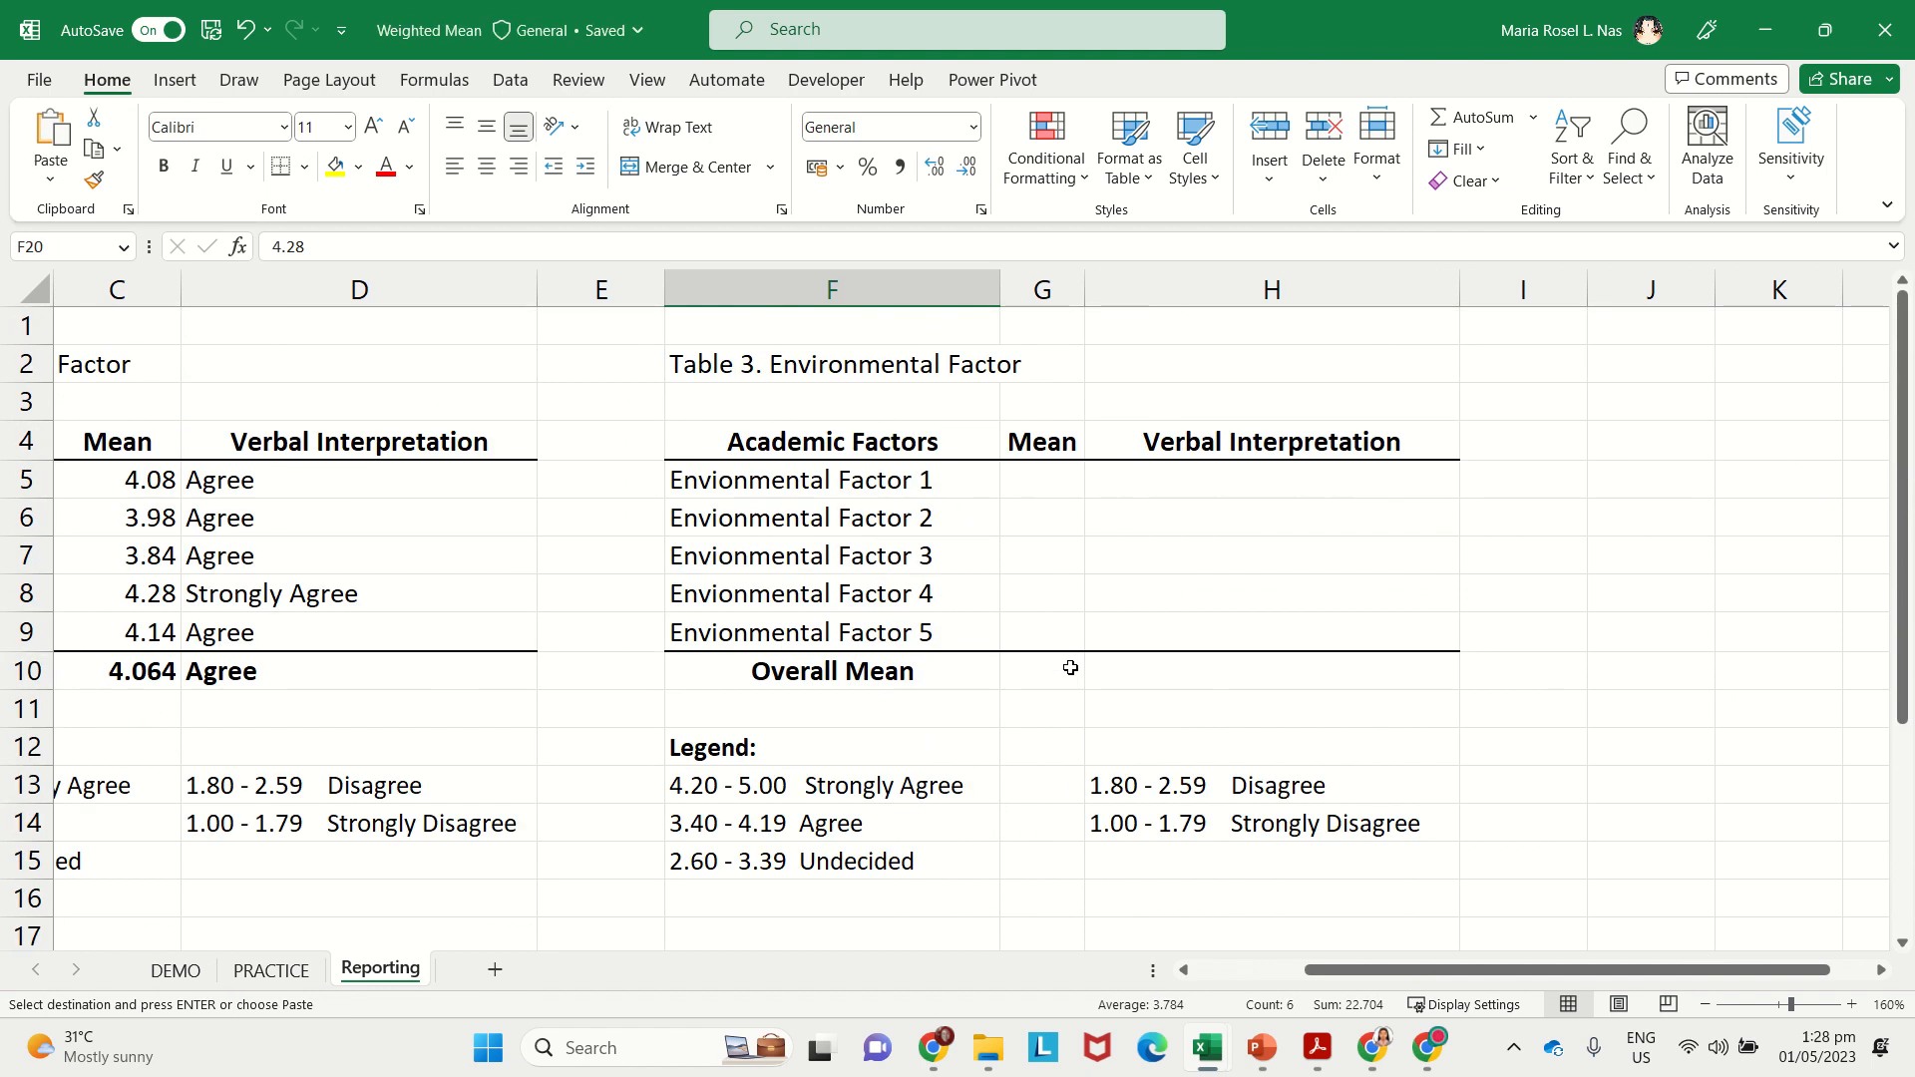
left_click(1072, 477)
right_click(1057, 477)
left_click(1156, 395)
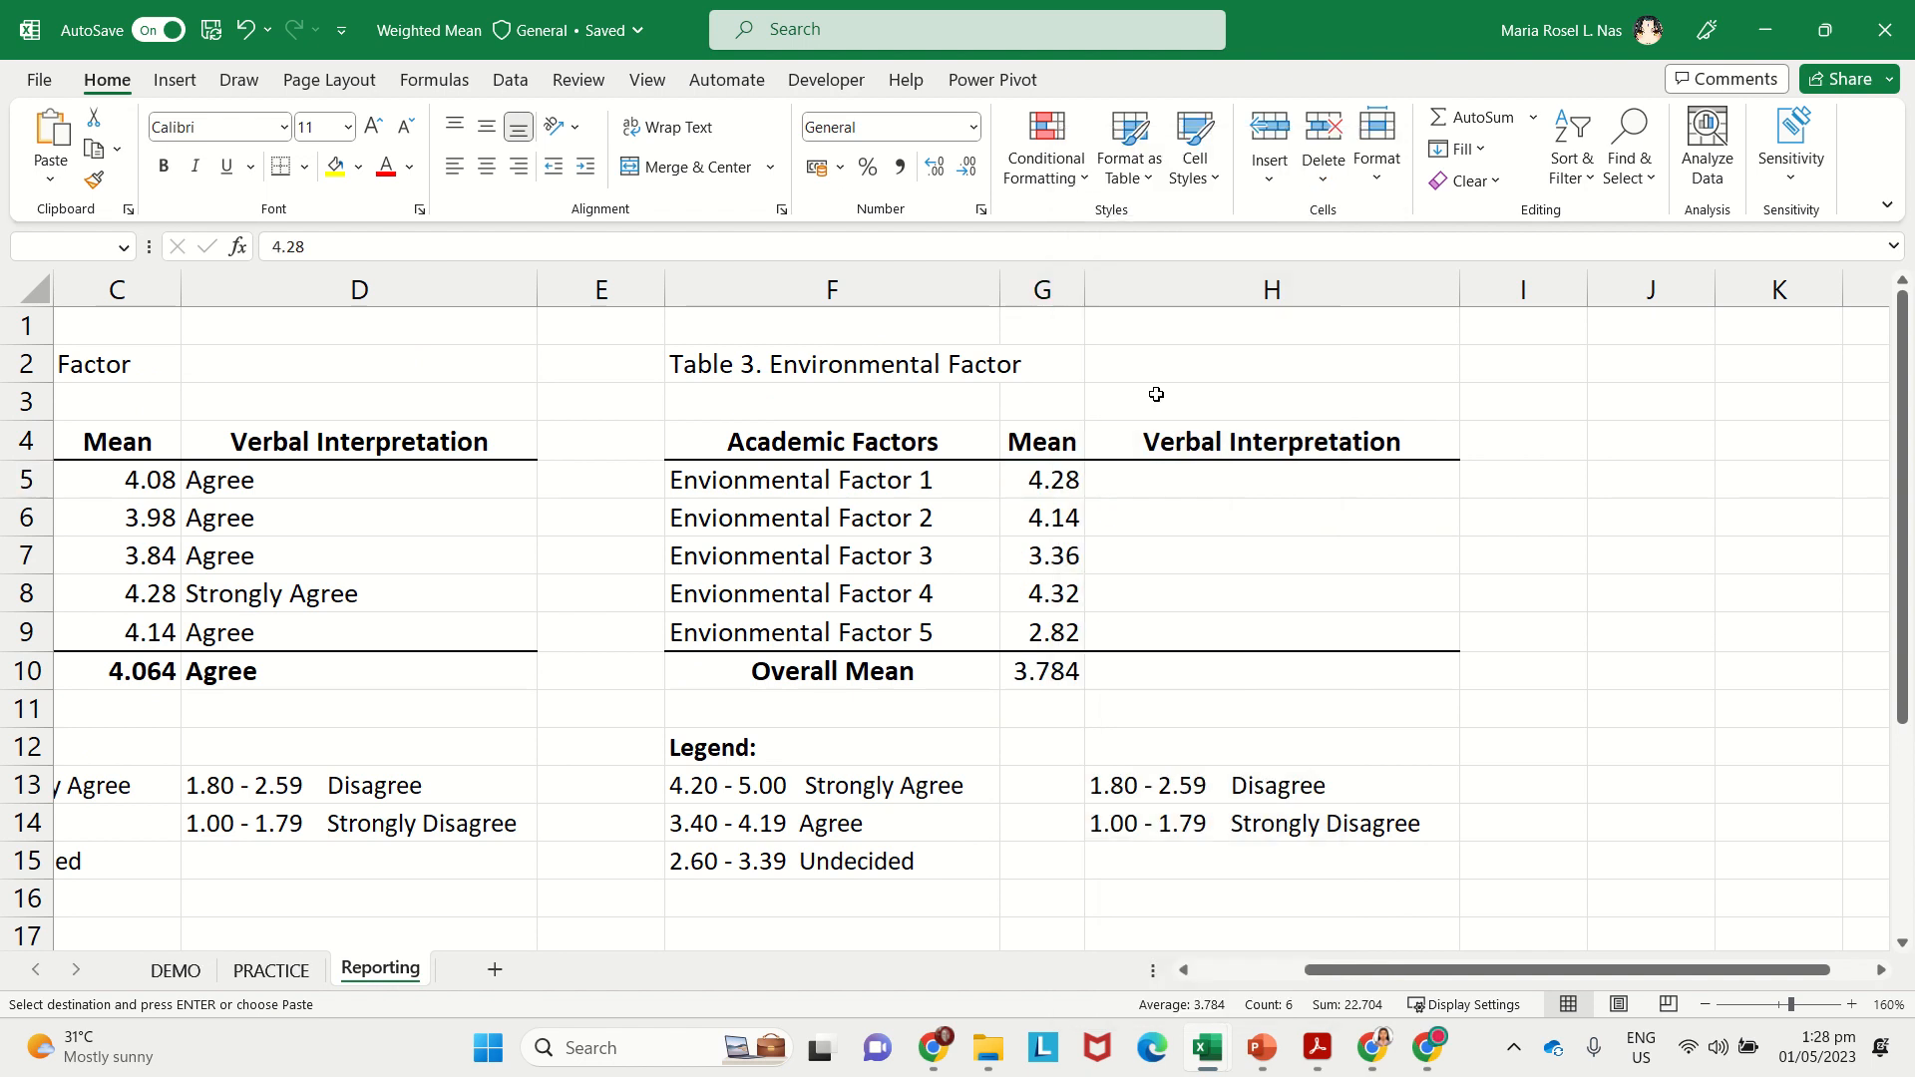
left_click(1215, 676)
Step: Make Table 3's overall mean in G10 bold
left_click(1044, 670)
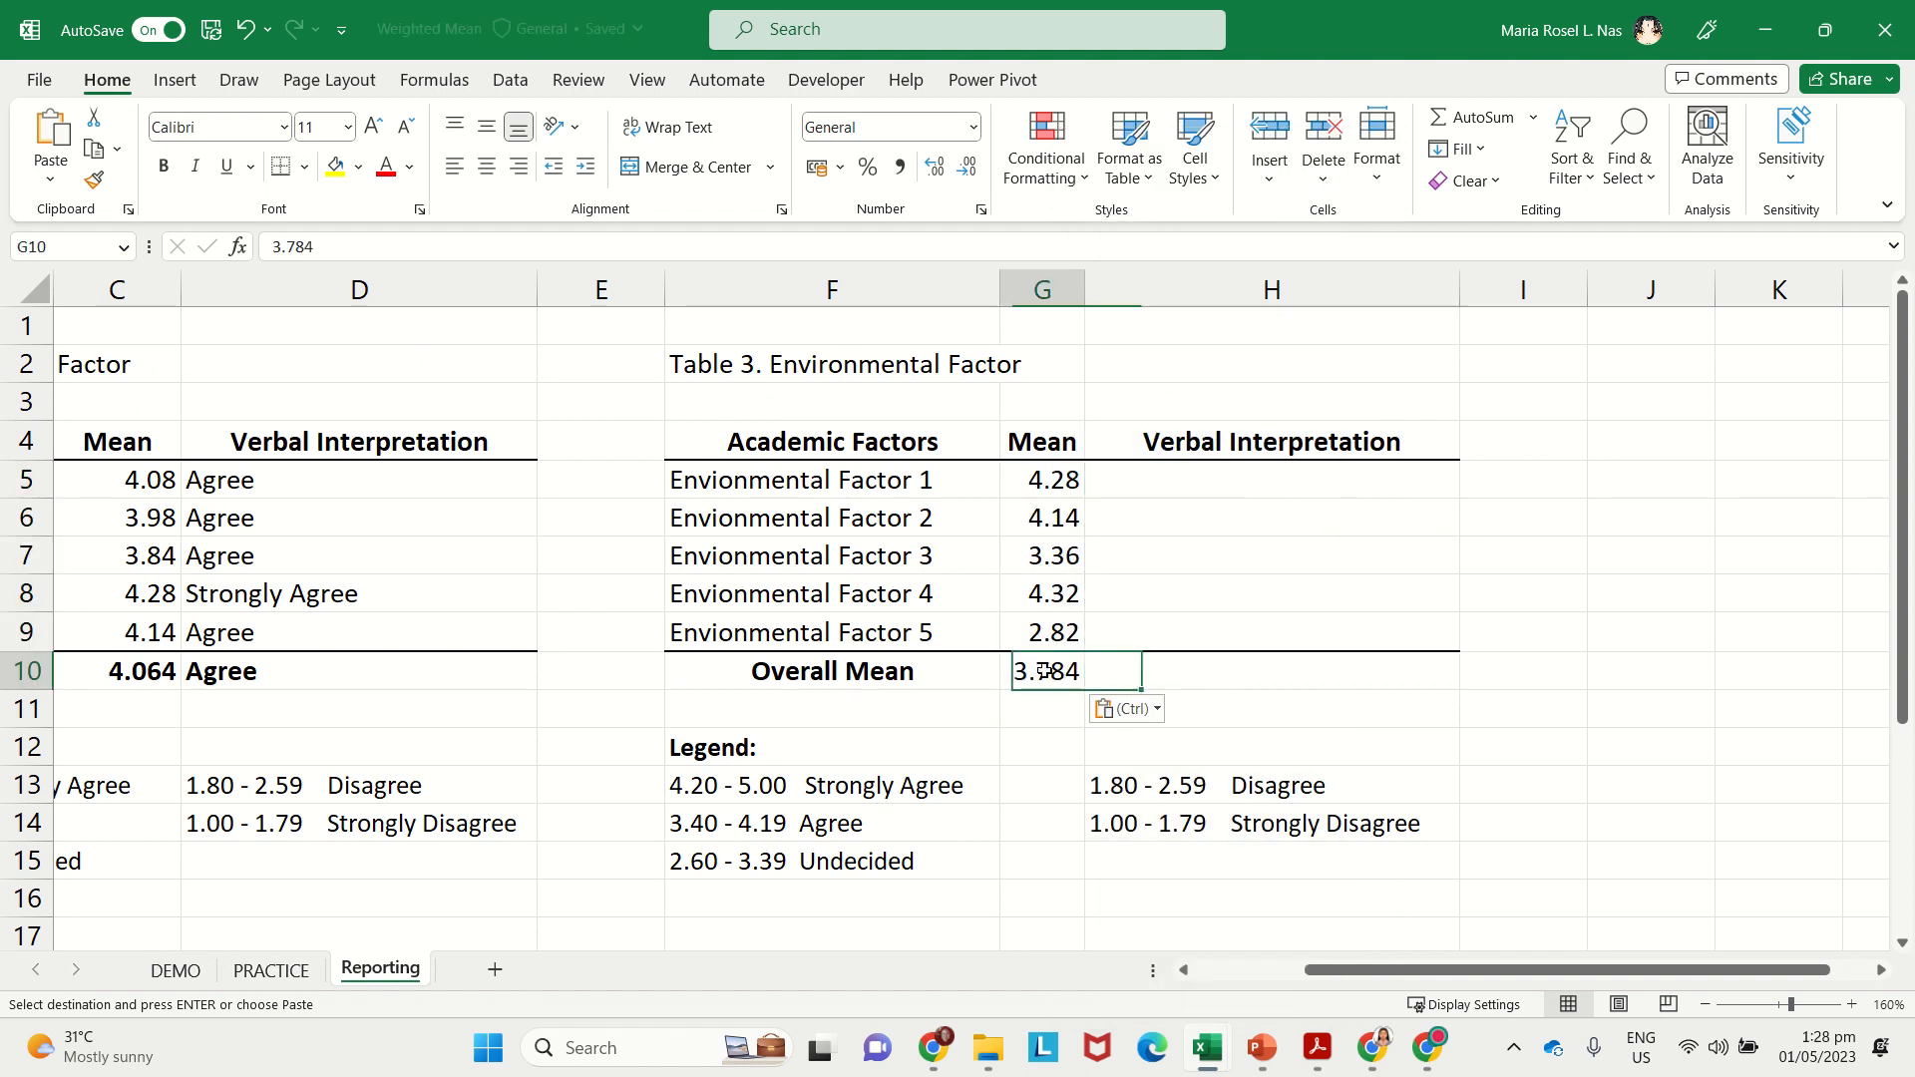
key("ctrl+b")
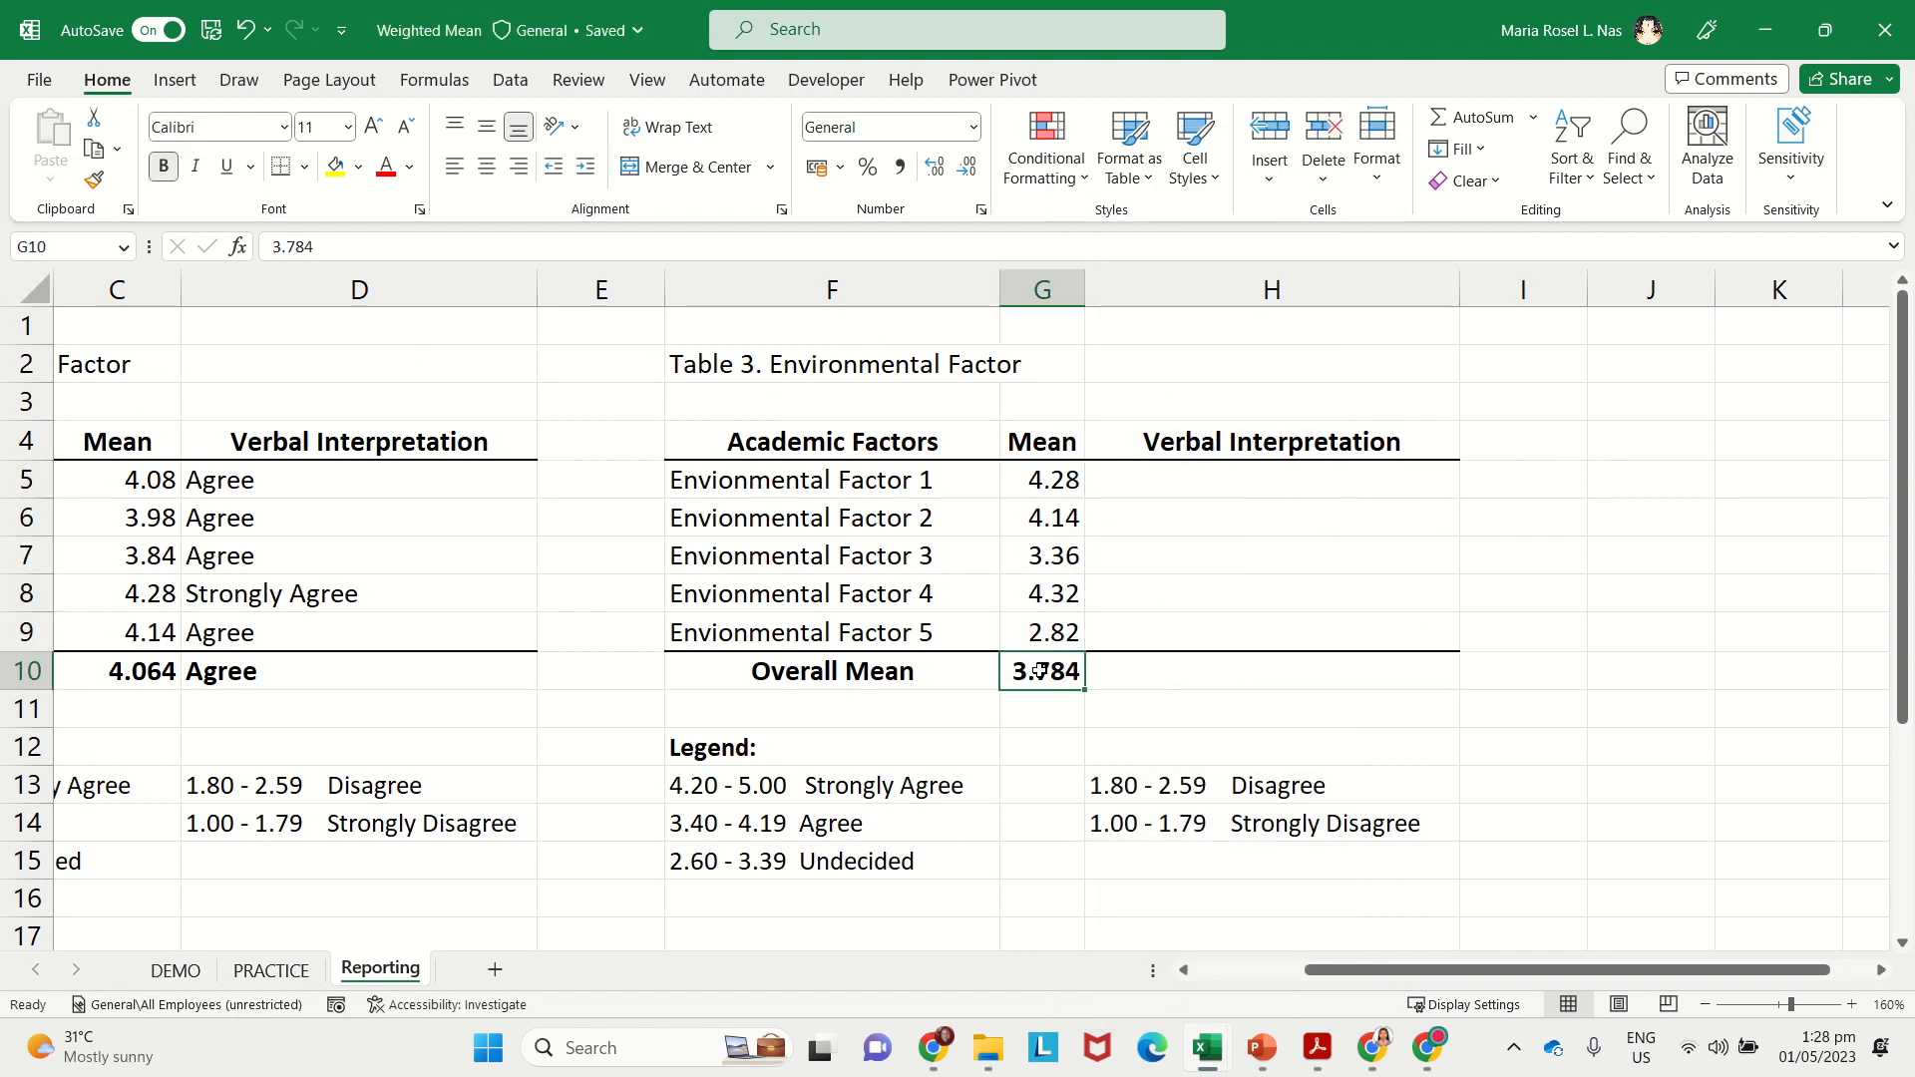
left_click(1237, 667)
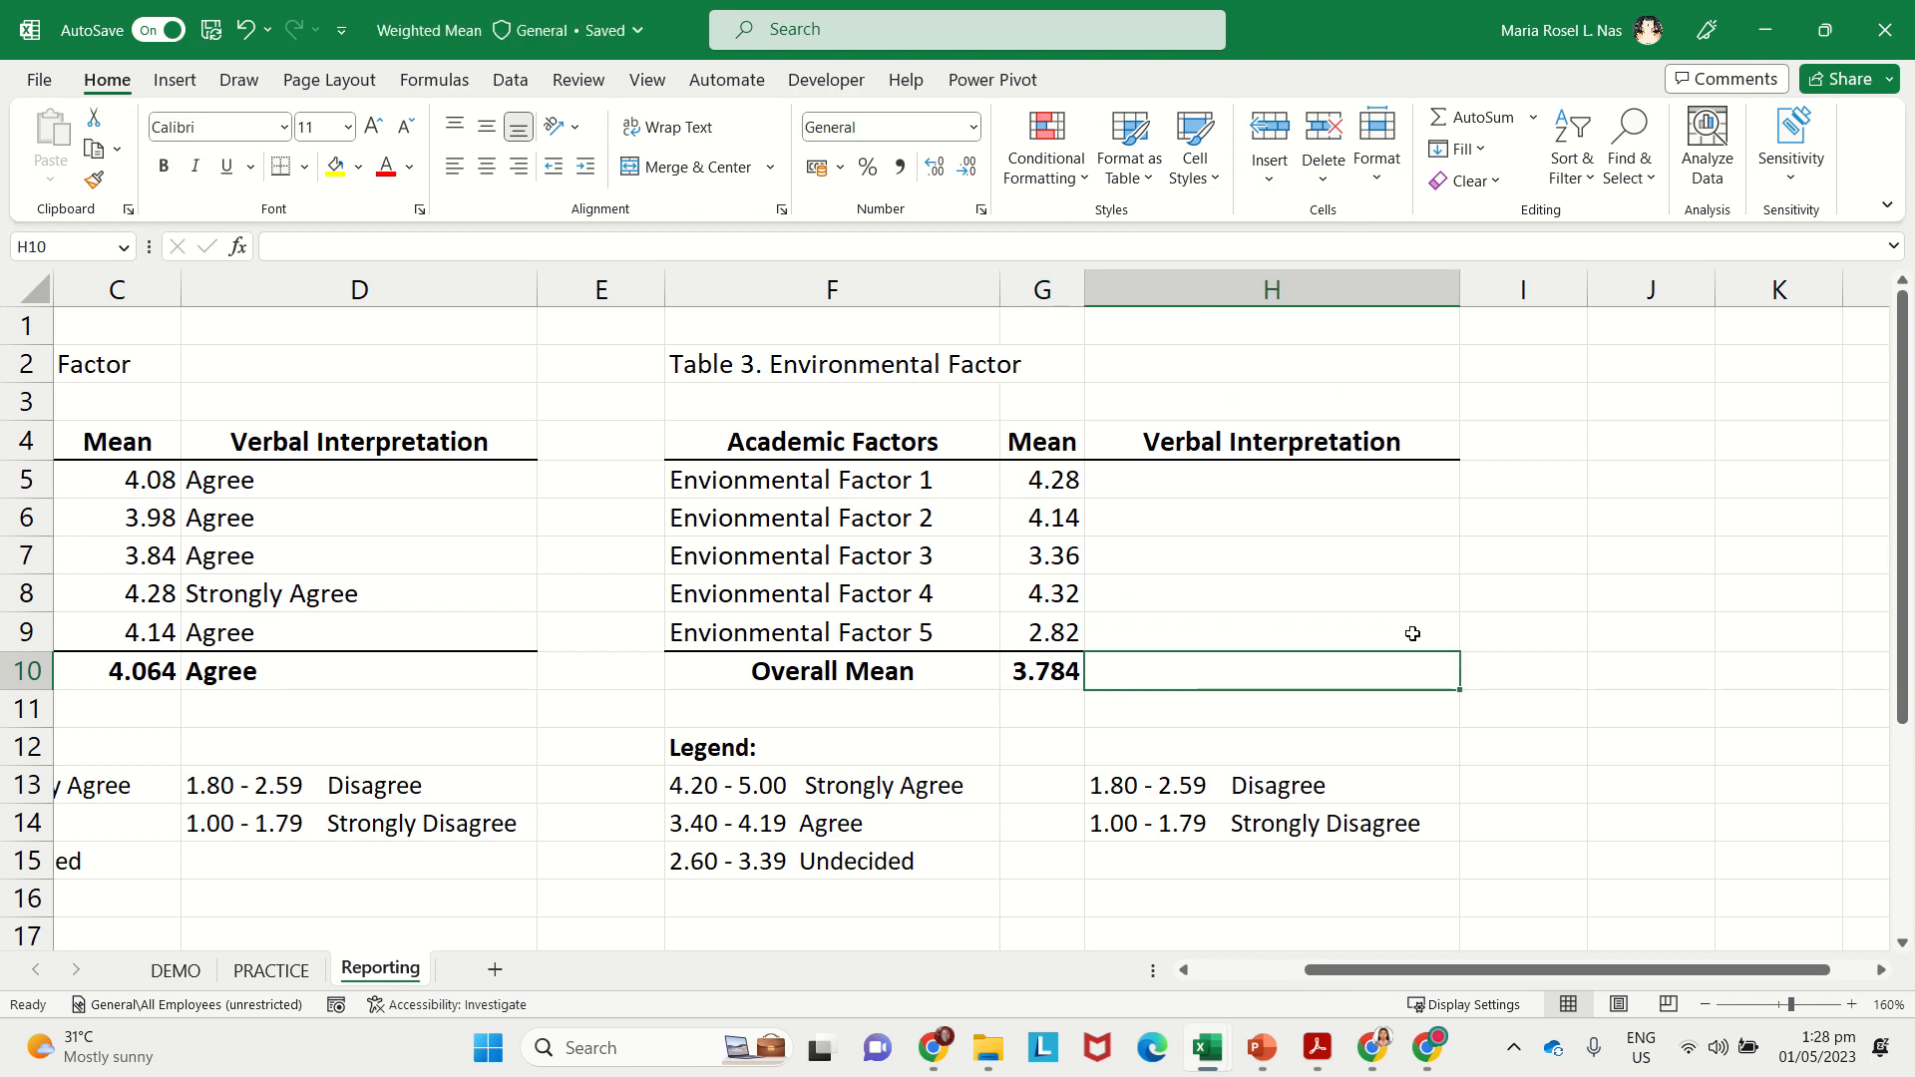
Step: Enter Strongly Agree as the verbal interpretation for Environmental Factor 1 in H5 and Agree for Environmental Factor 2
left_click(1218, 476)
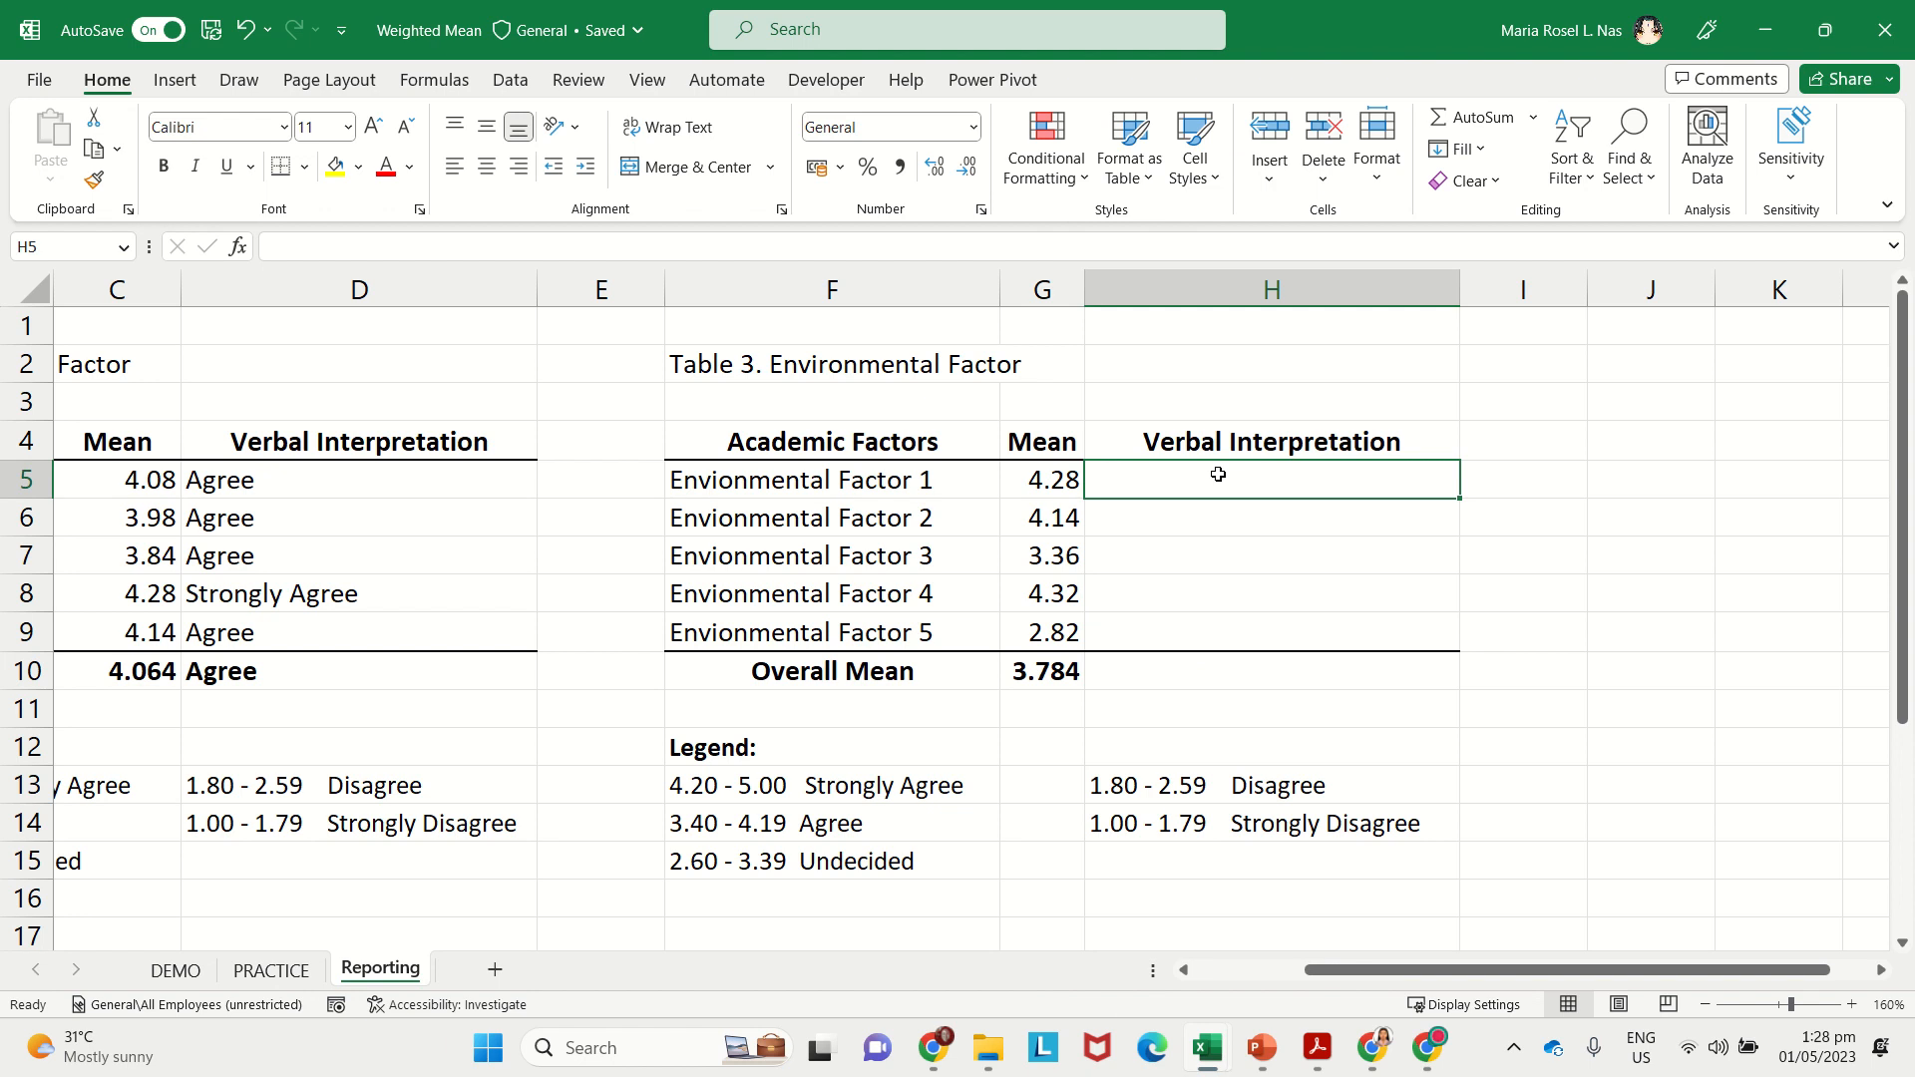
type("S")
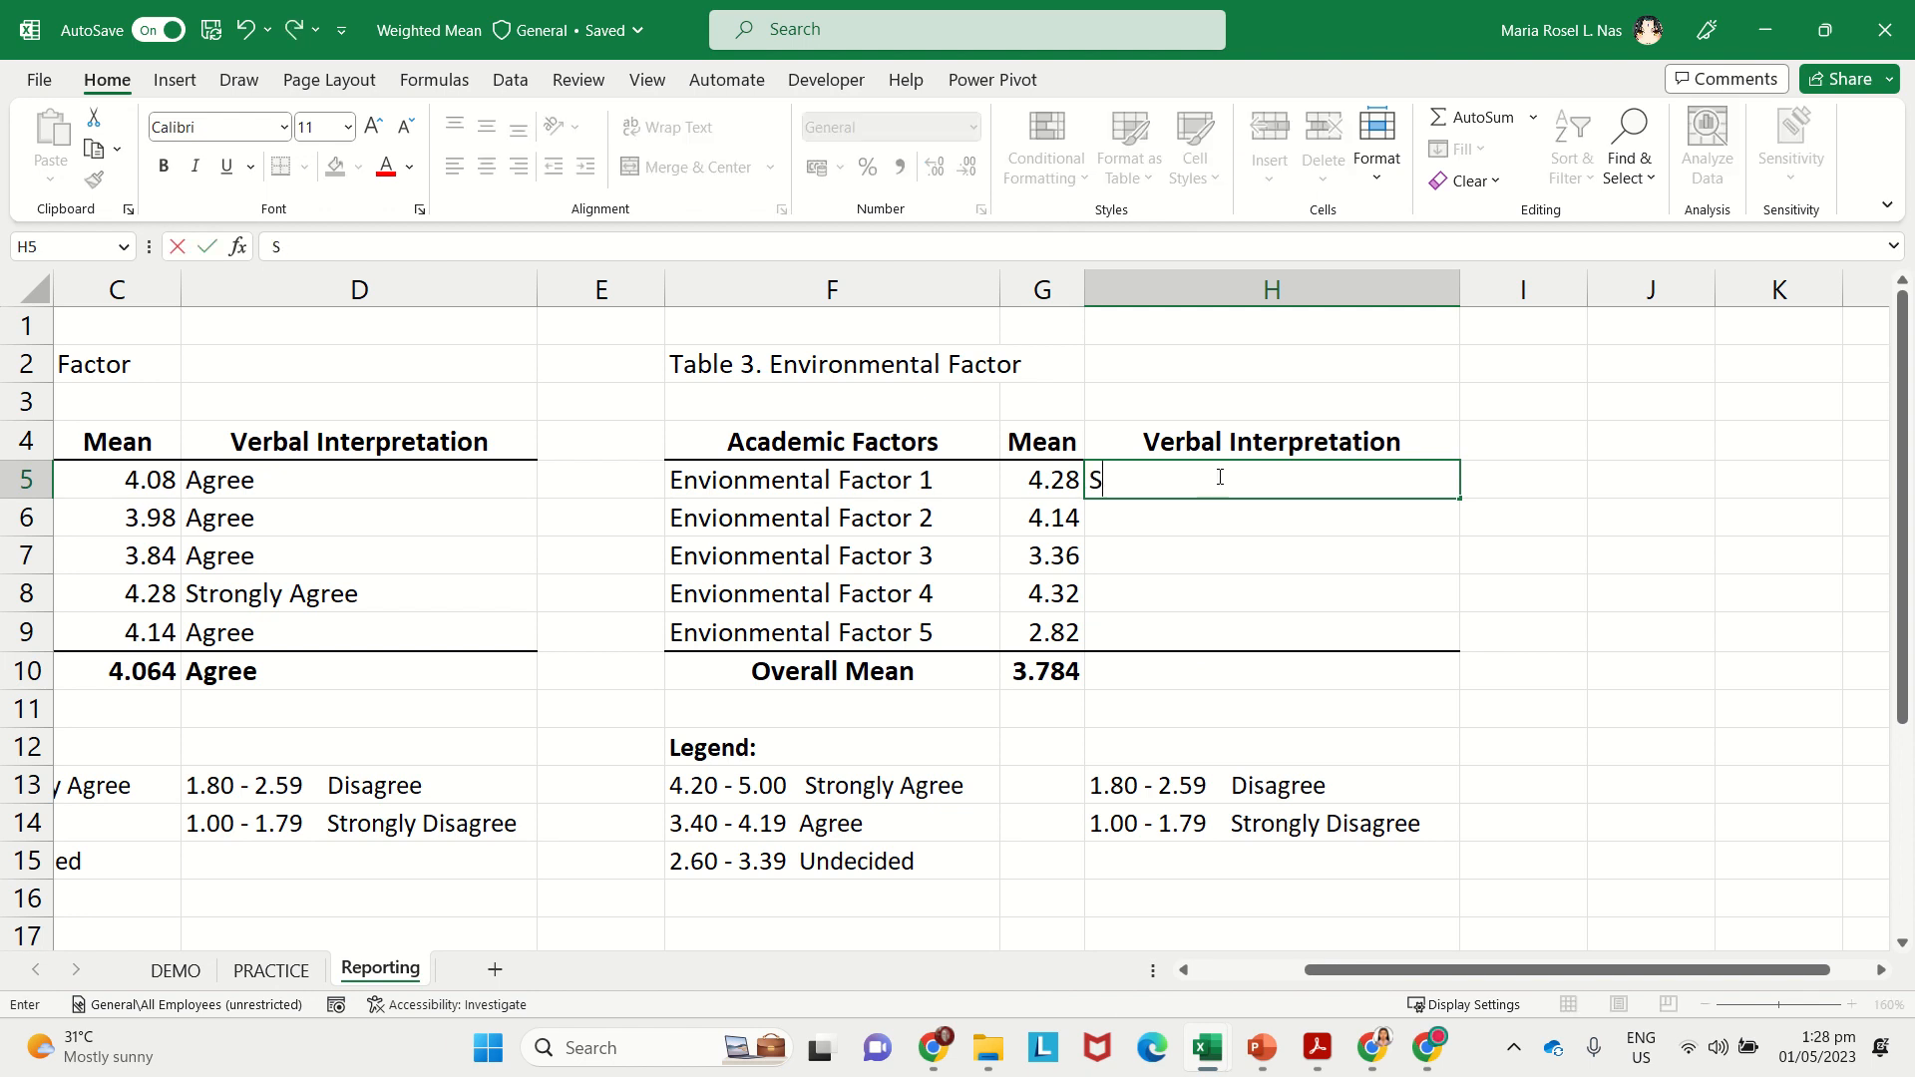
type("trongly Agree")
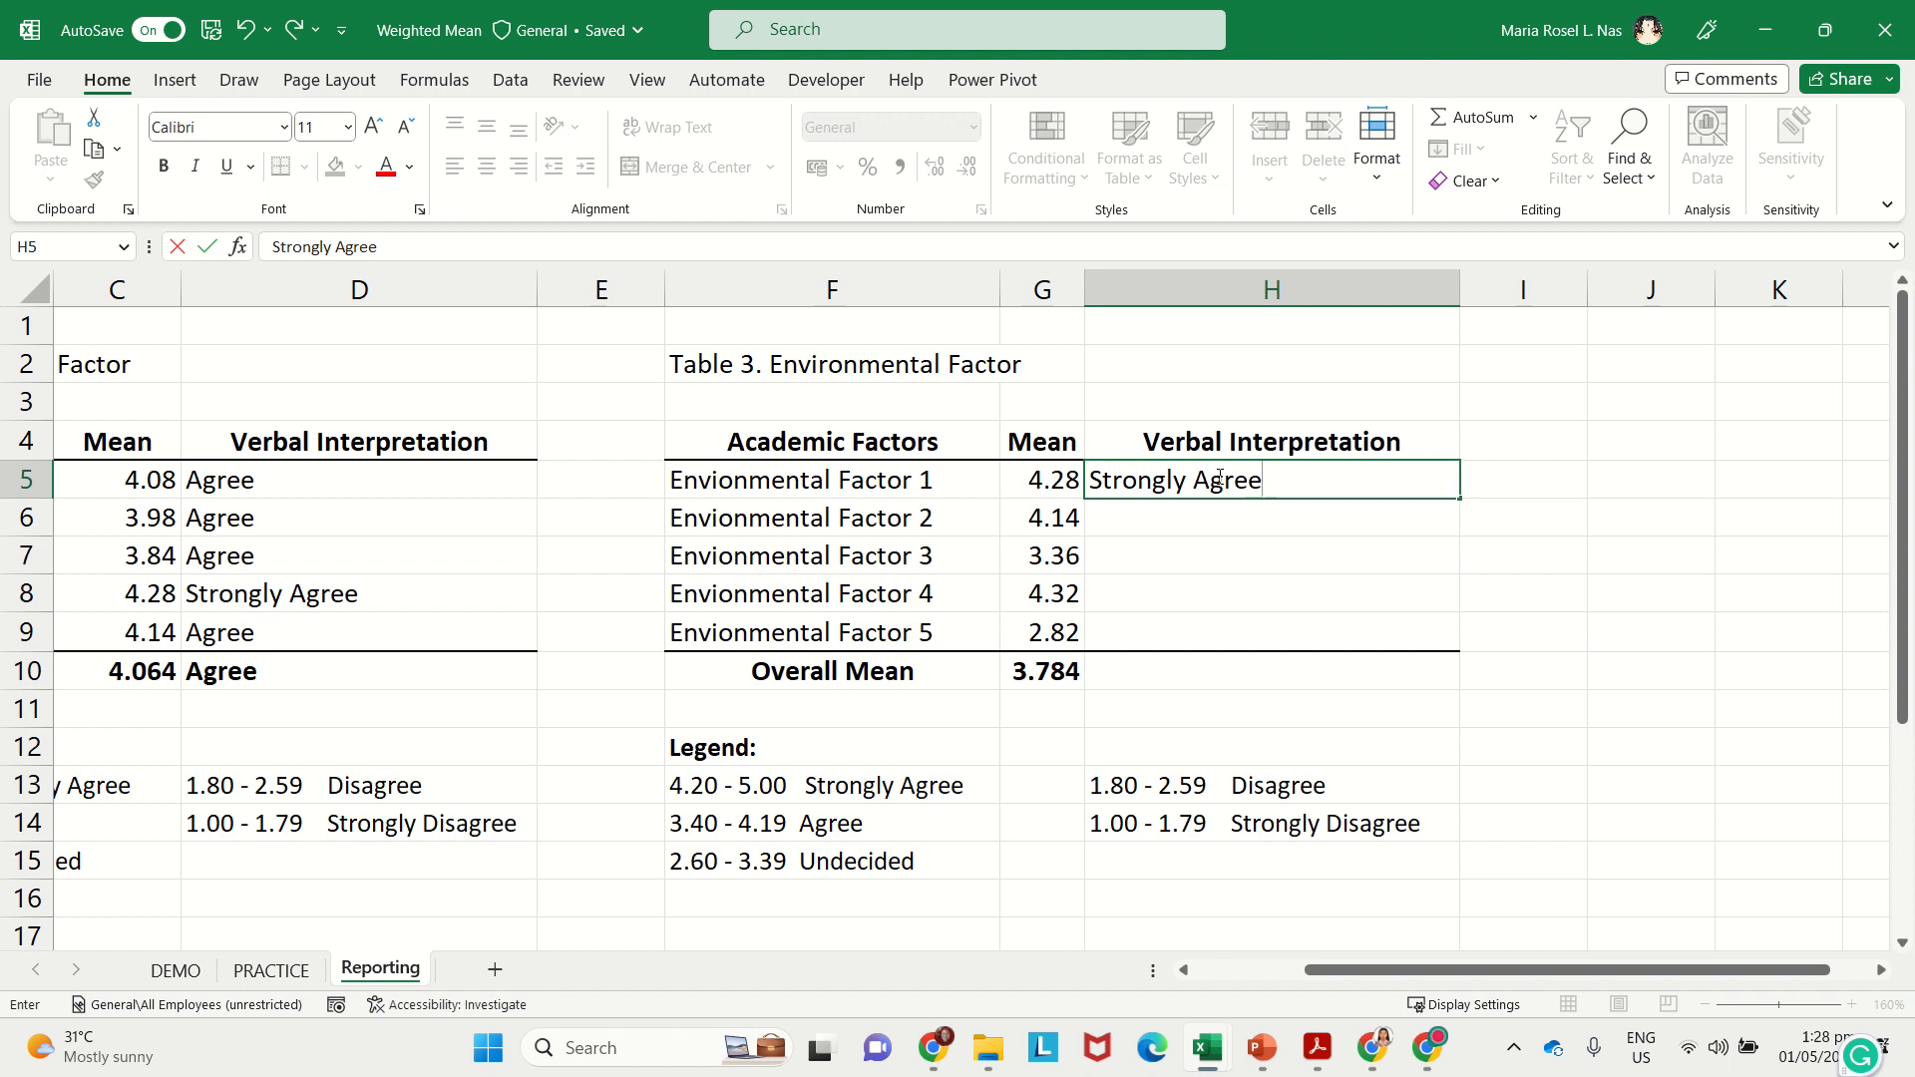
key("Return")
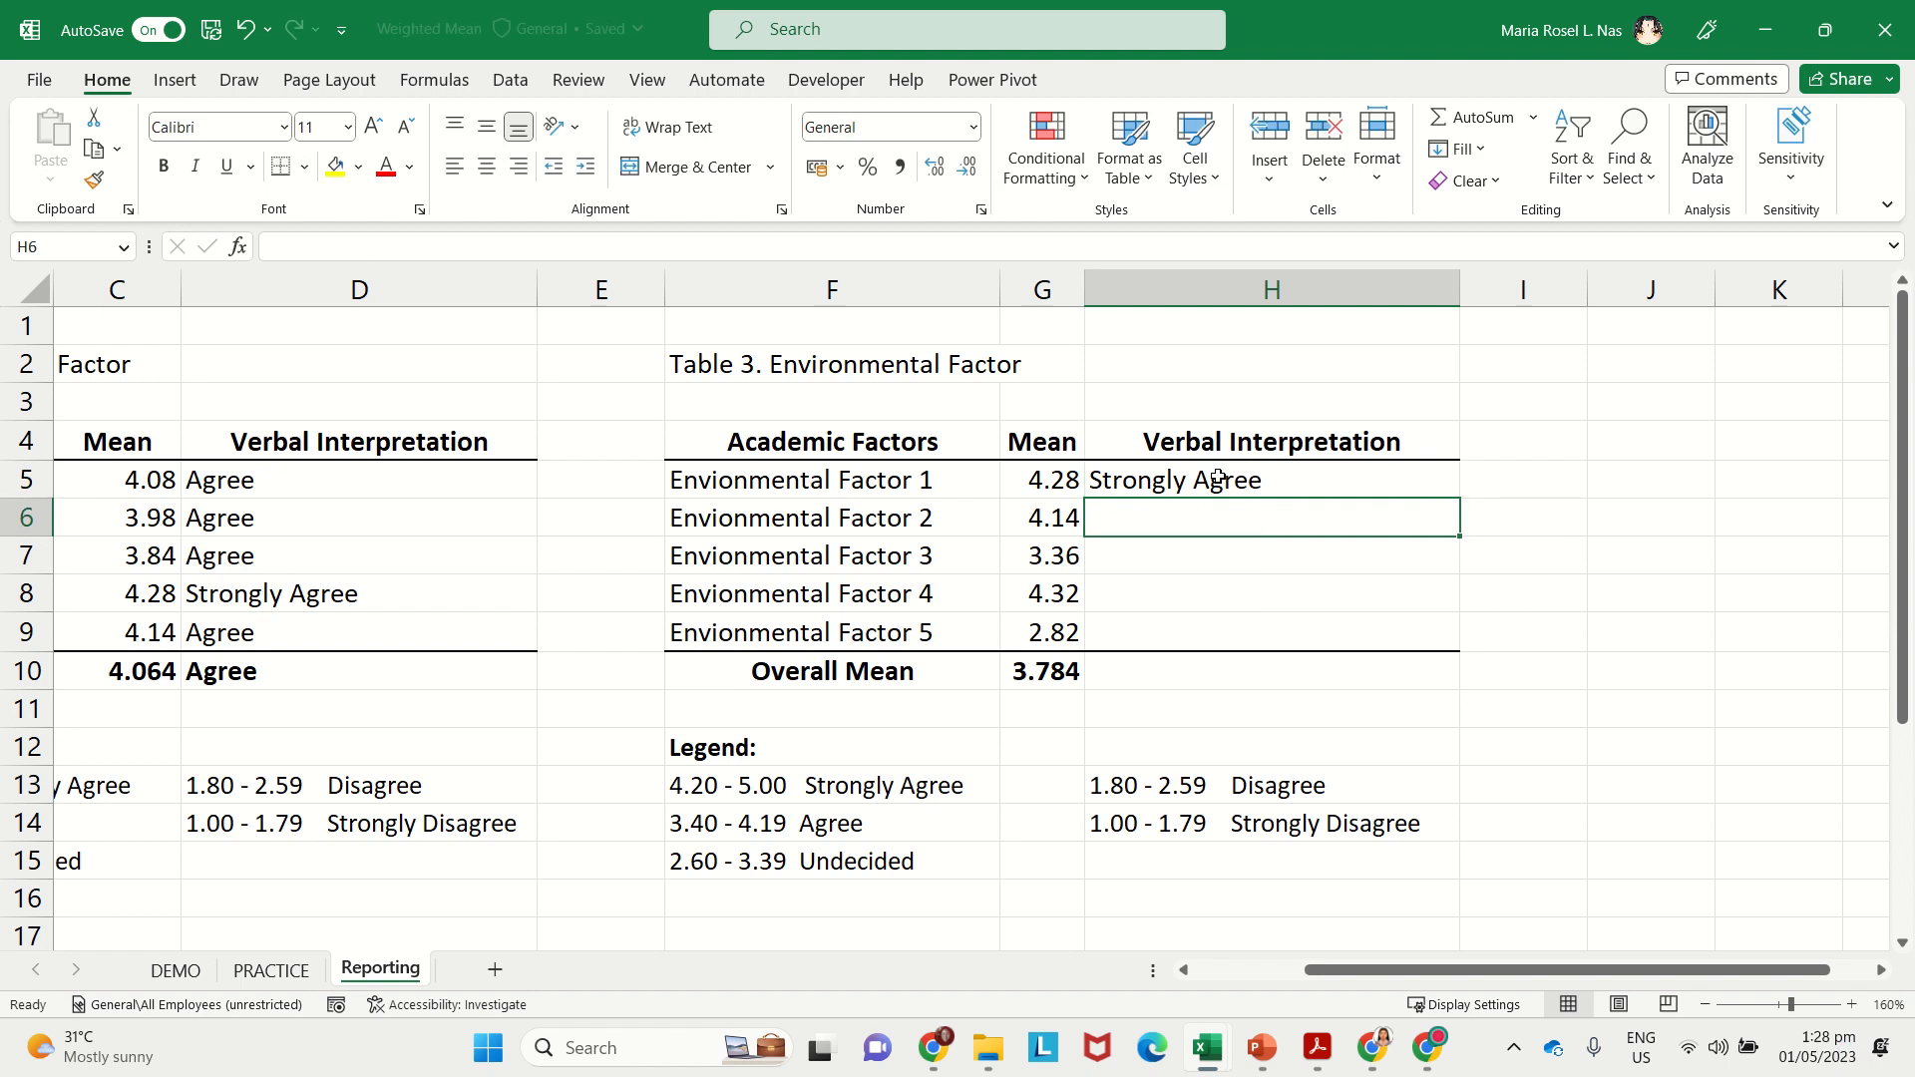
type("Agree")
key("Return")
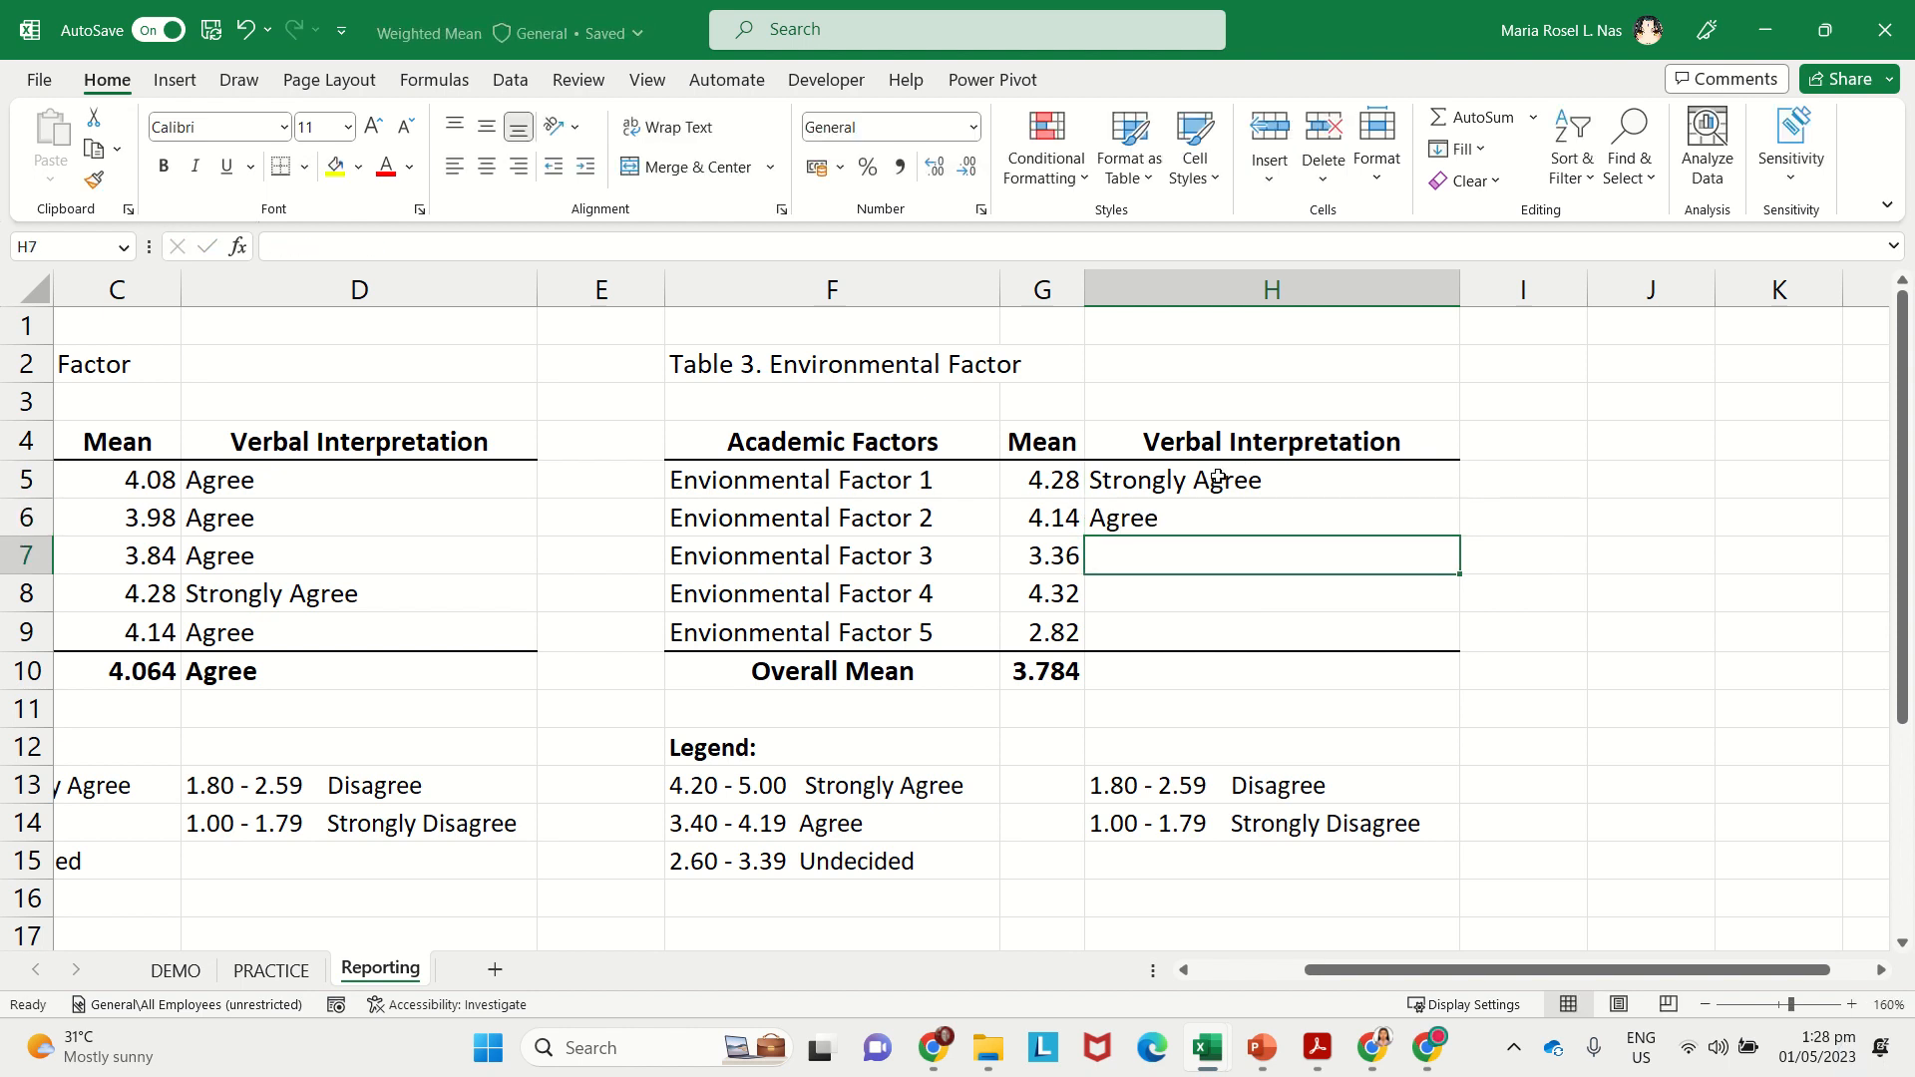
Step: Enter Undecided for Environmental Factor 3, Strongly Agree for Factor 4 and Undecided for Factor 5 as verbal interpretations in H7:H9
type("Undecided")
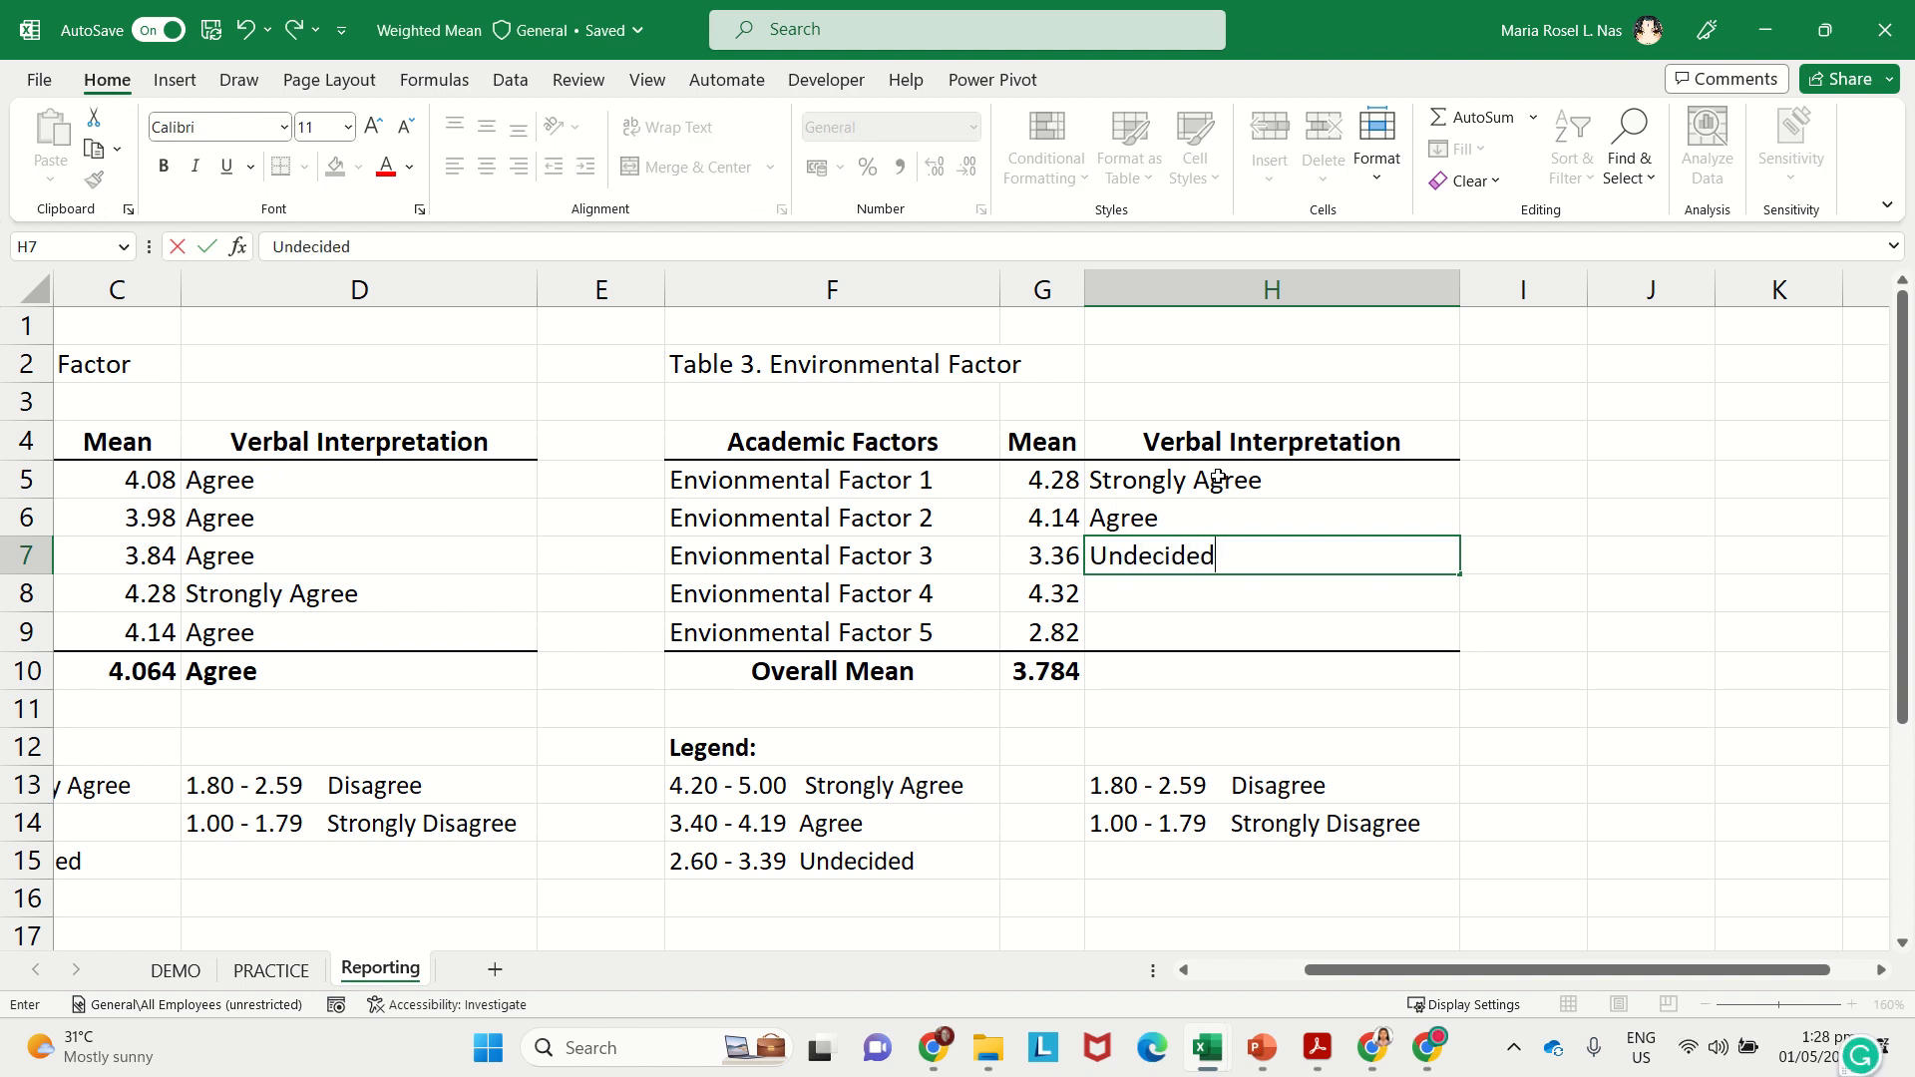
key("Return")
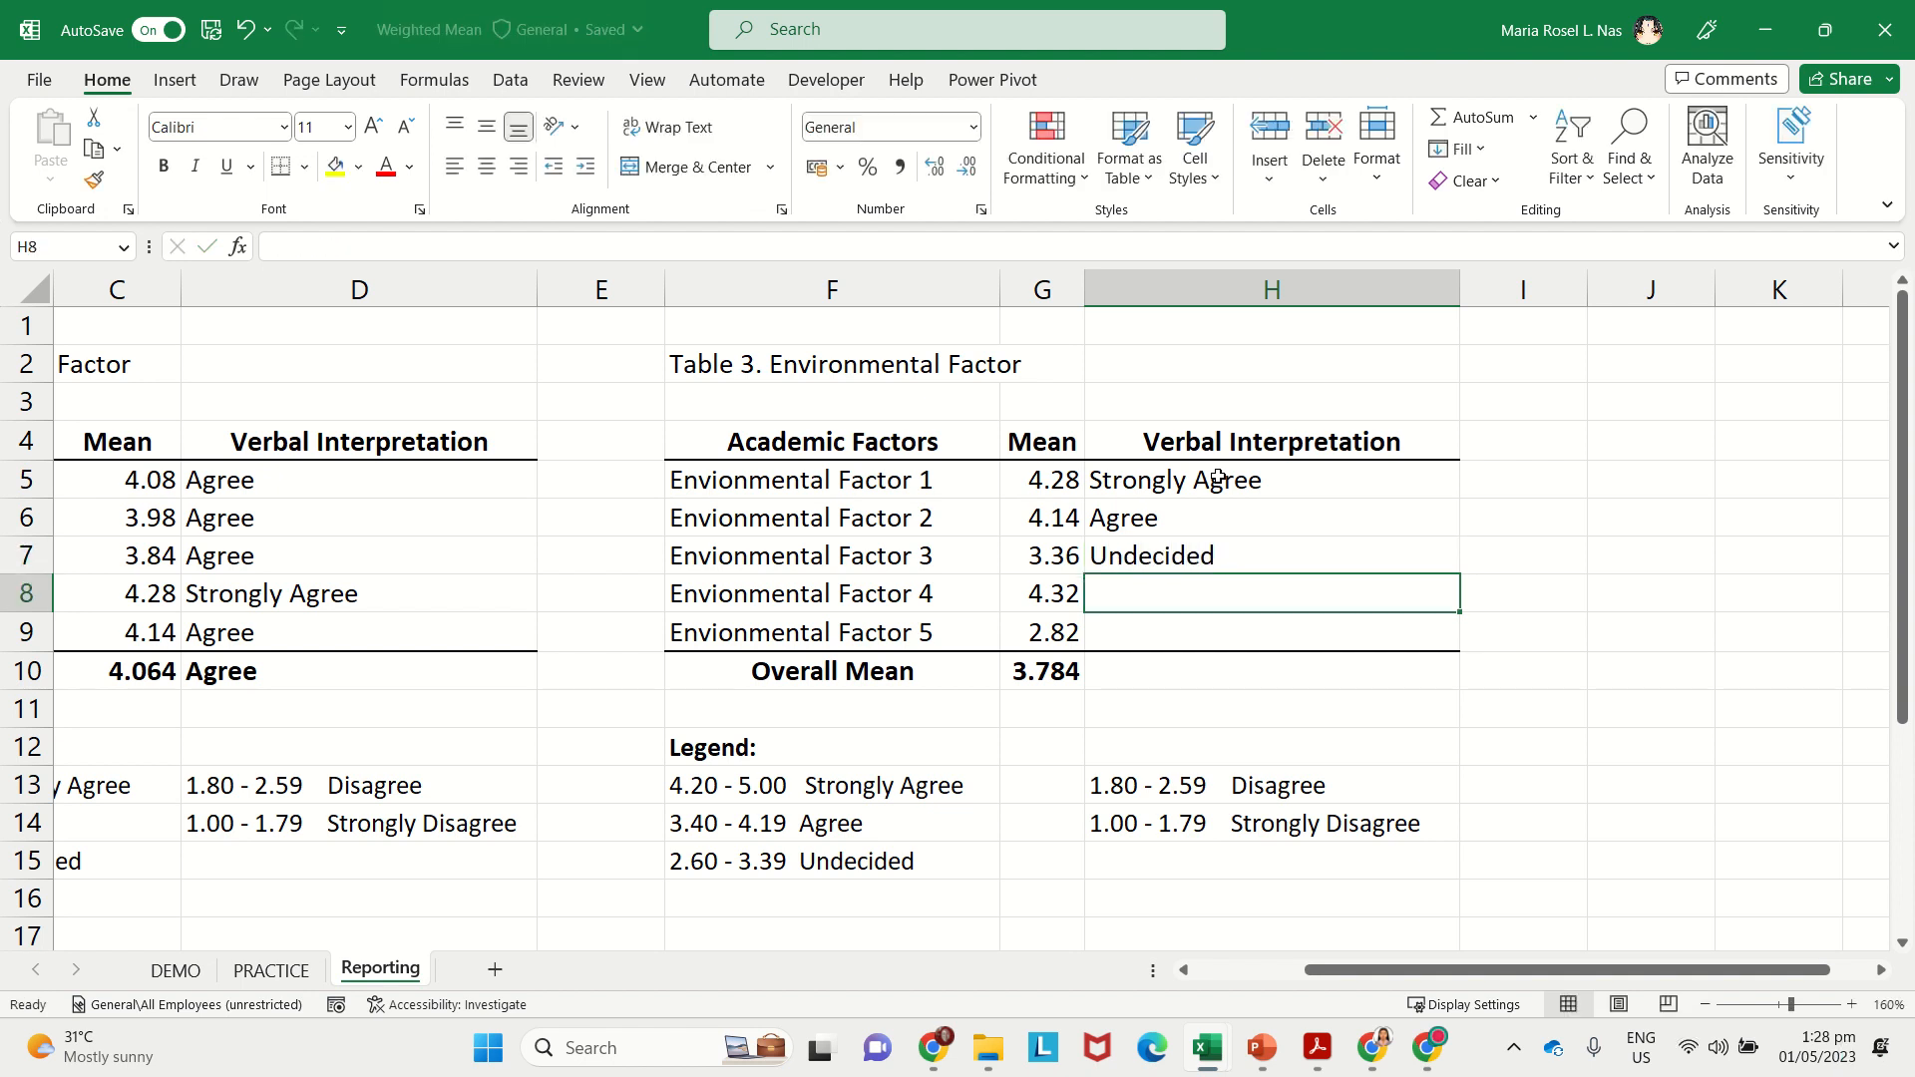
type("Strongly ")
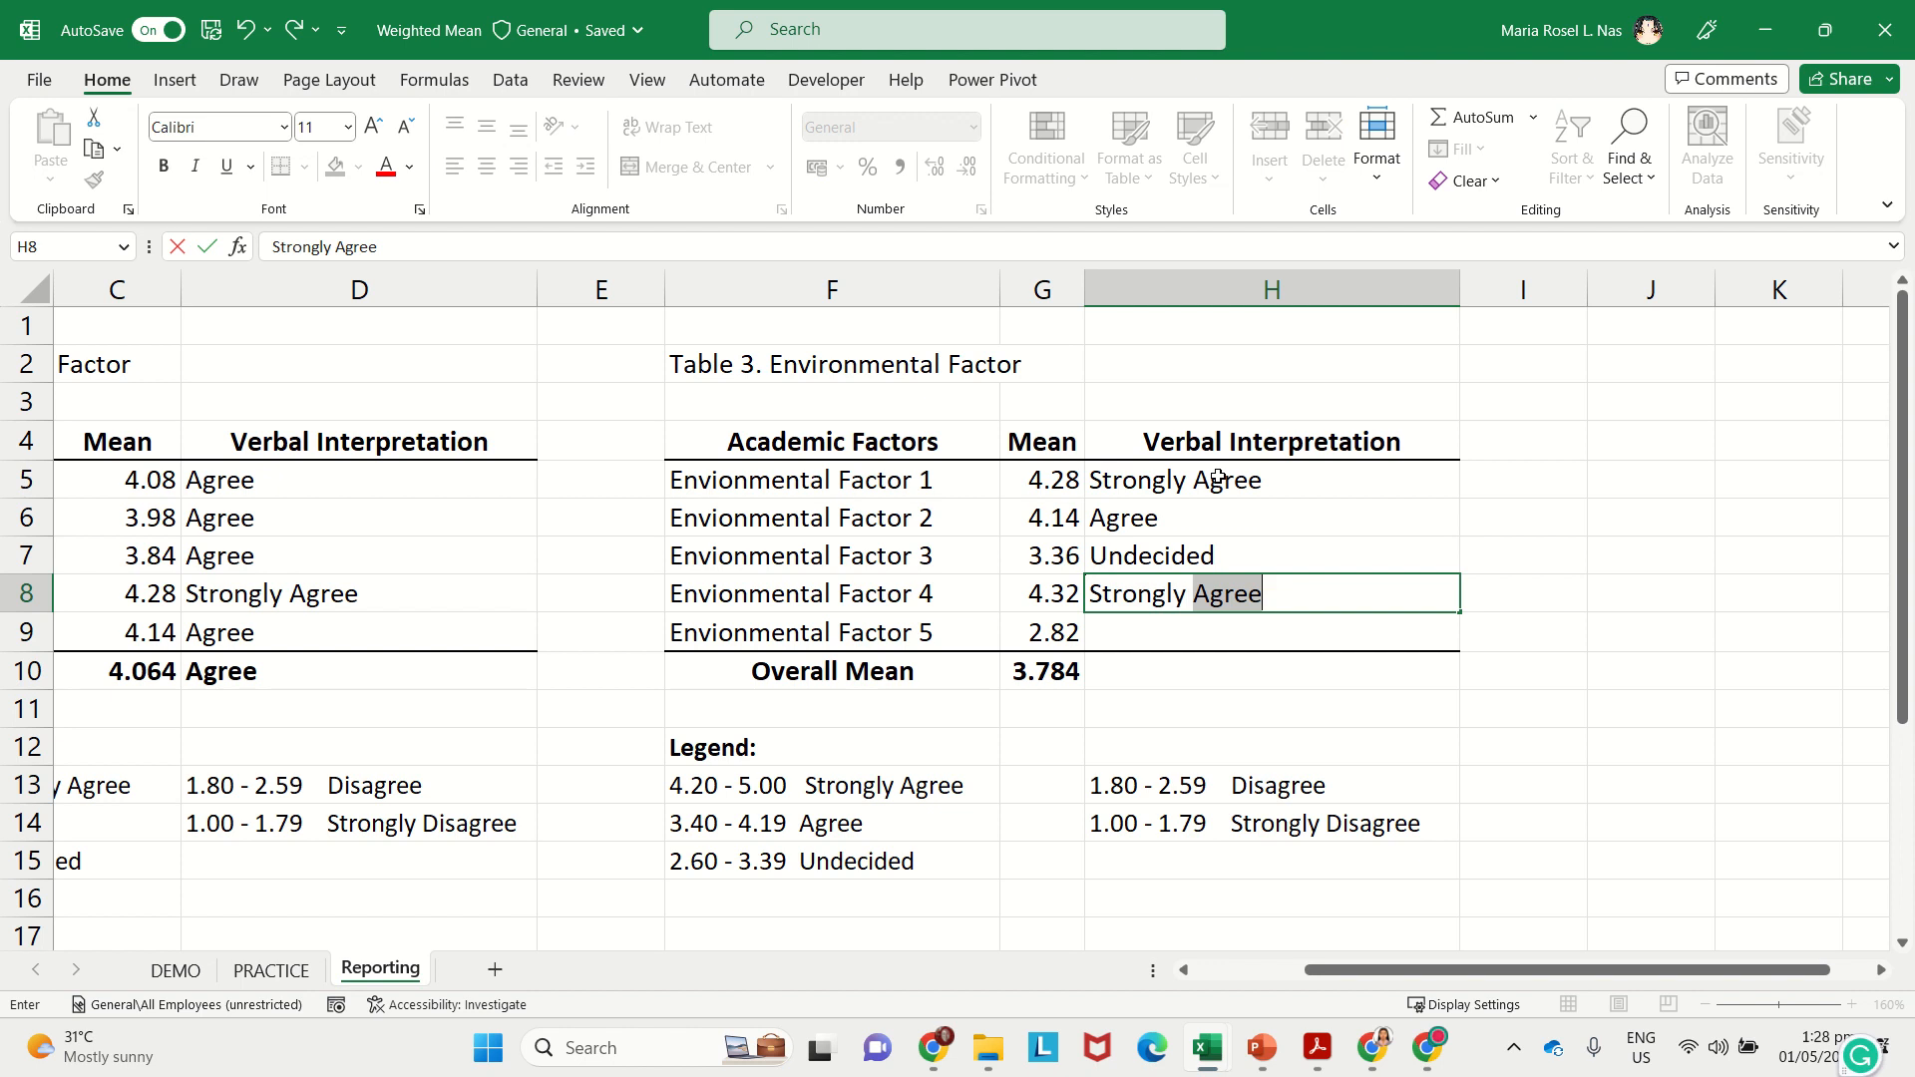
type("A")
key("Return")
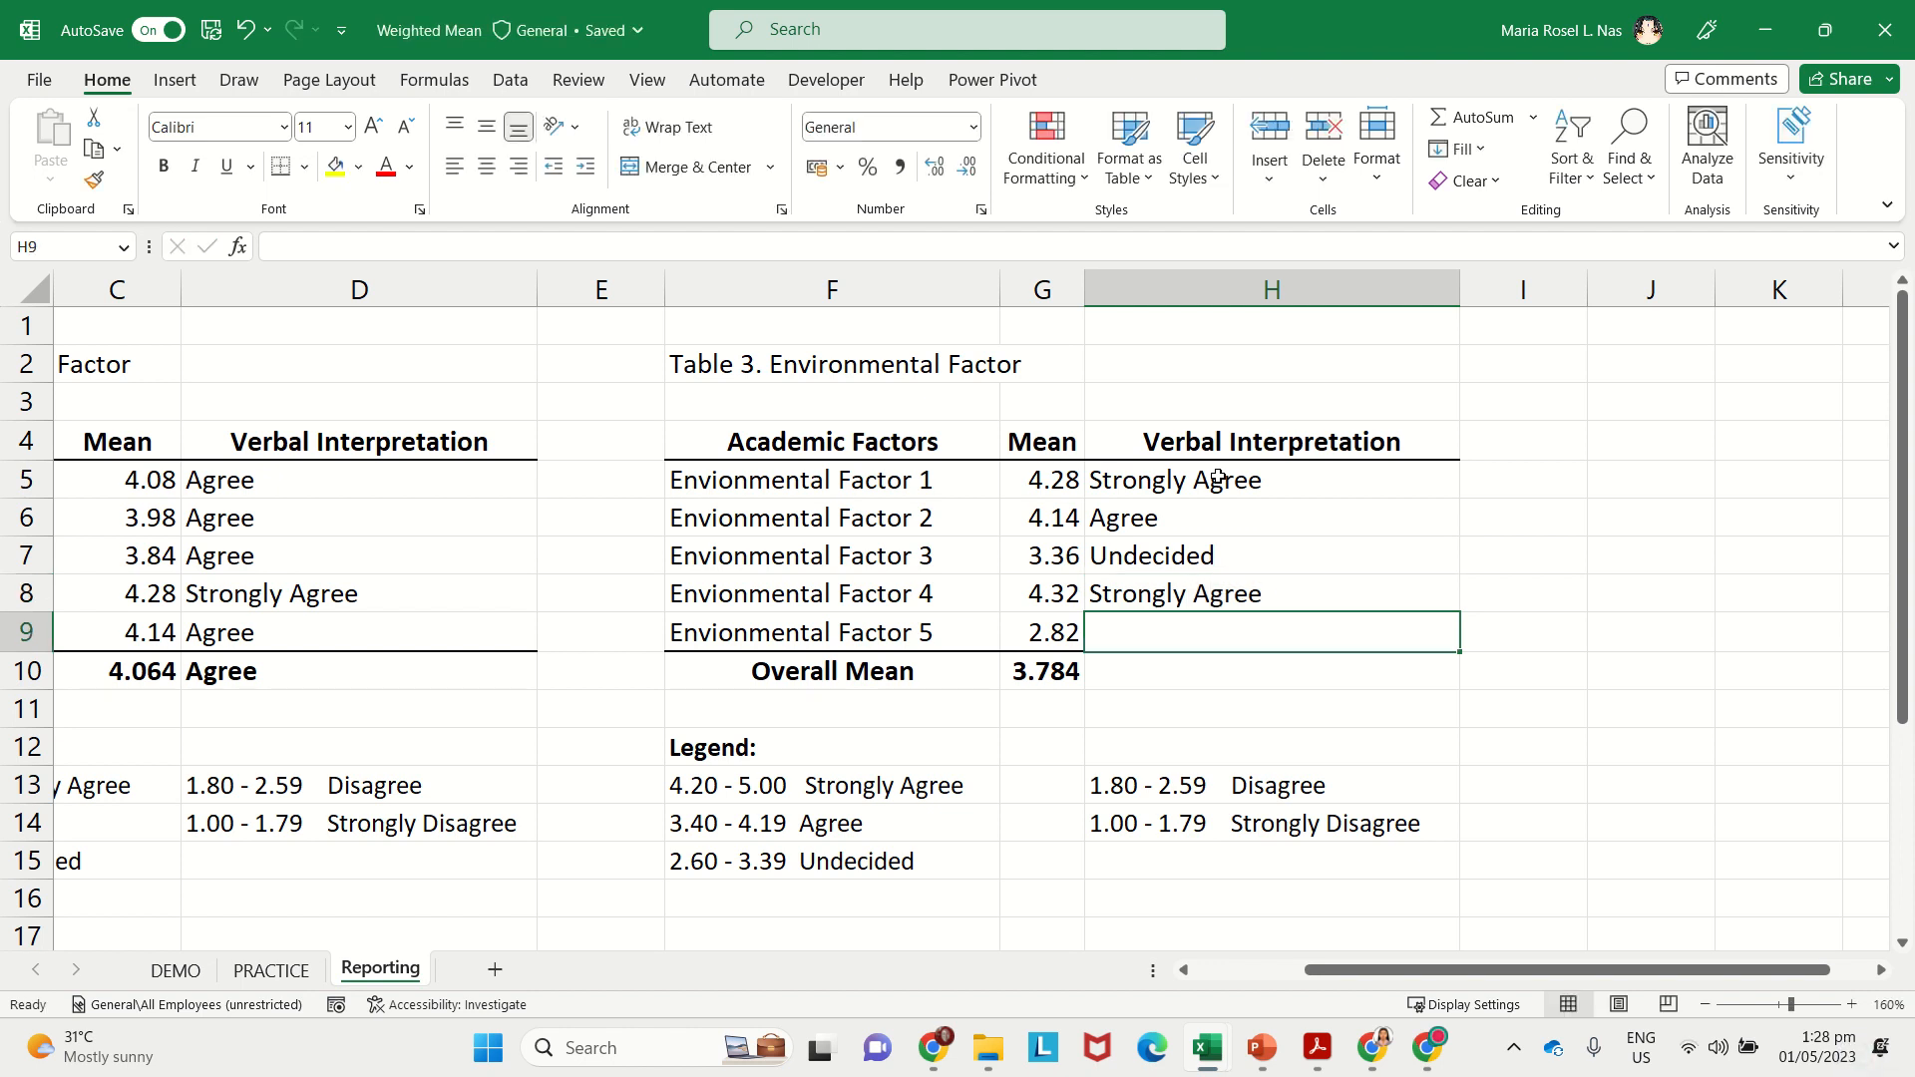
type("Undecided")
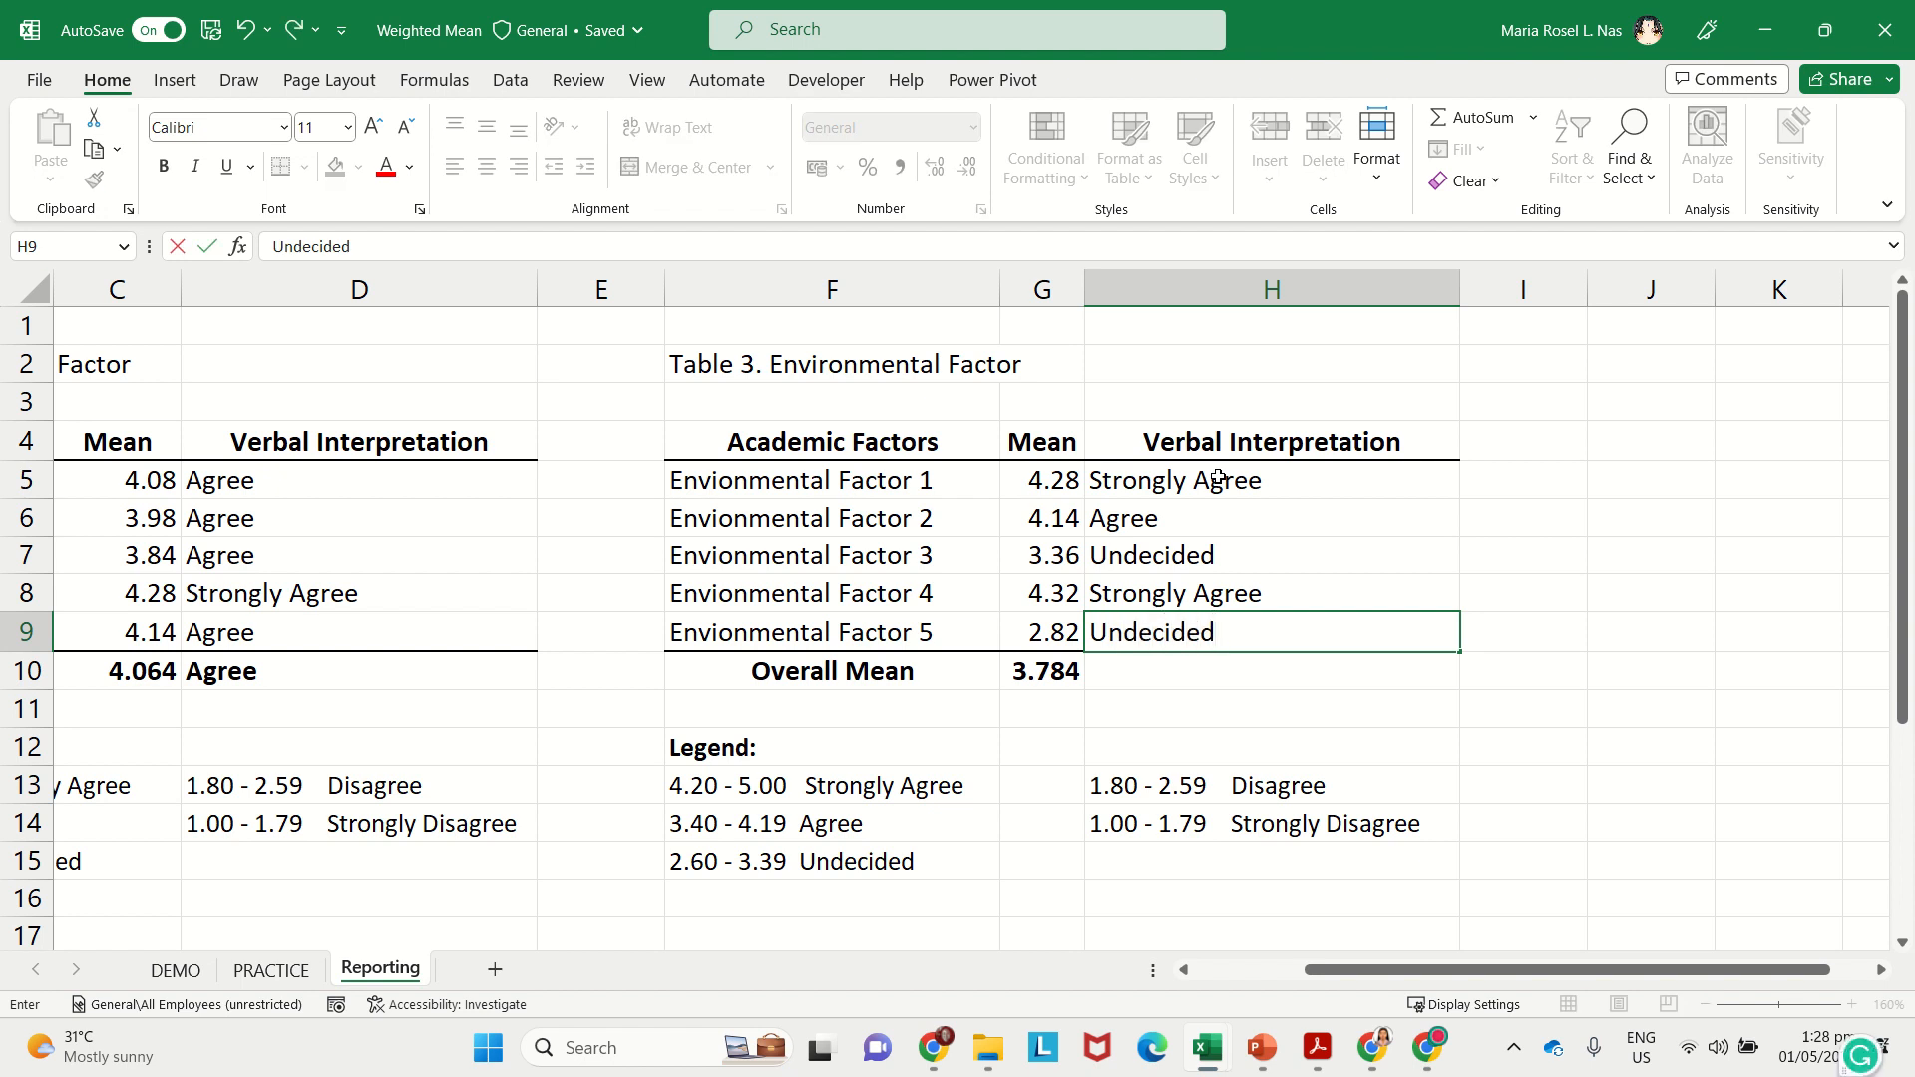
key("Return")
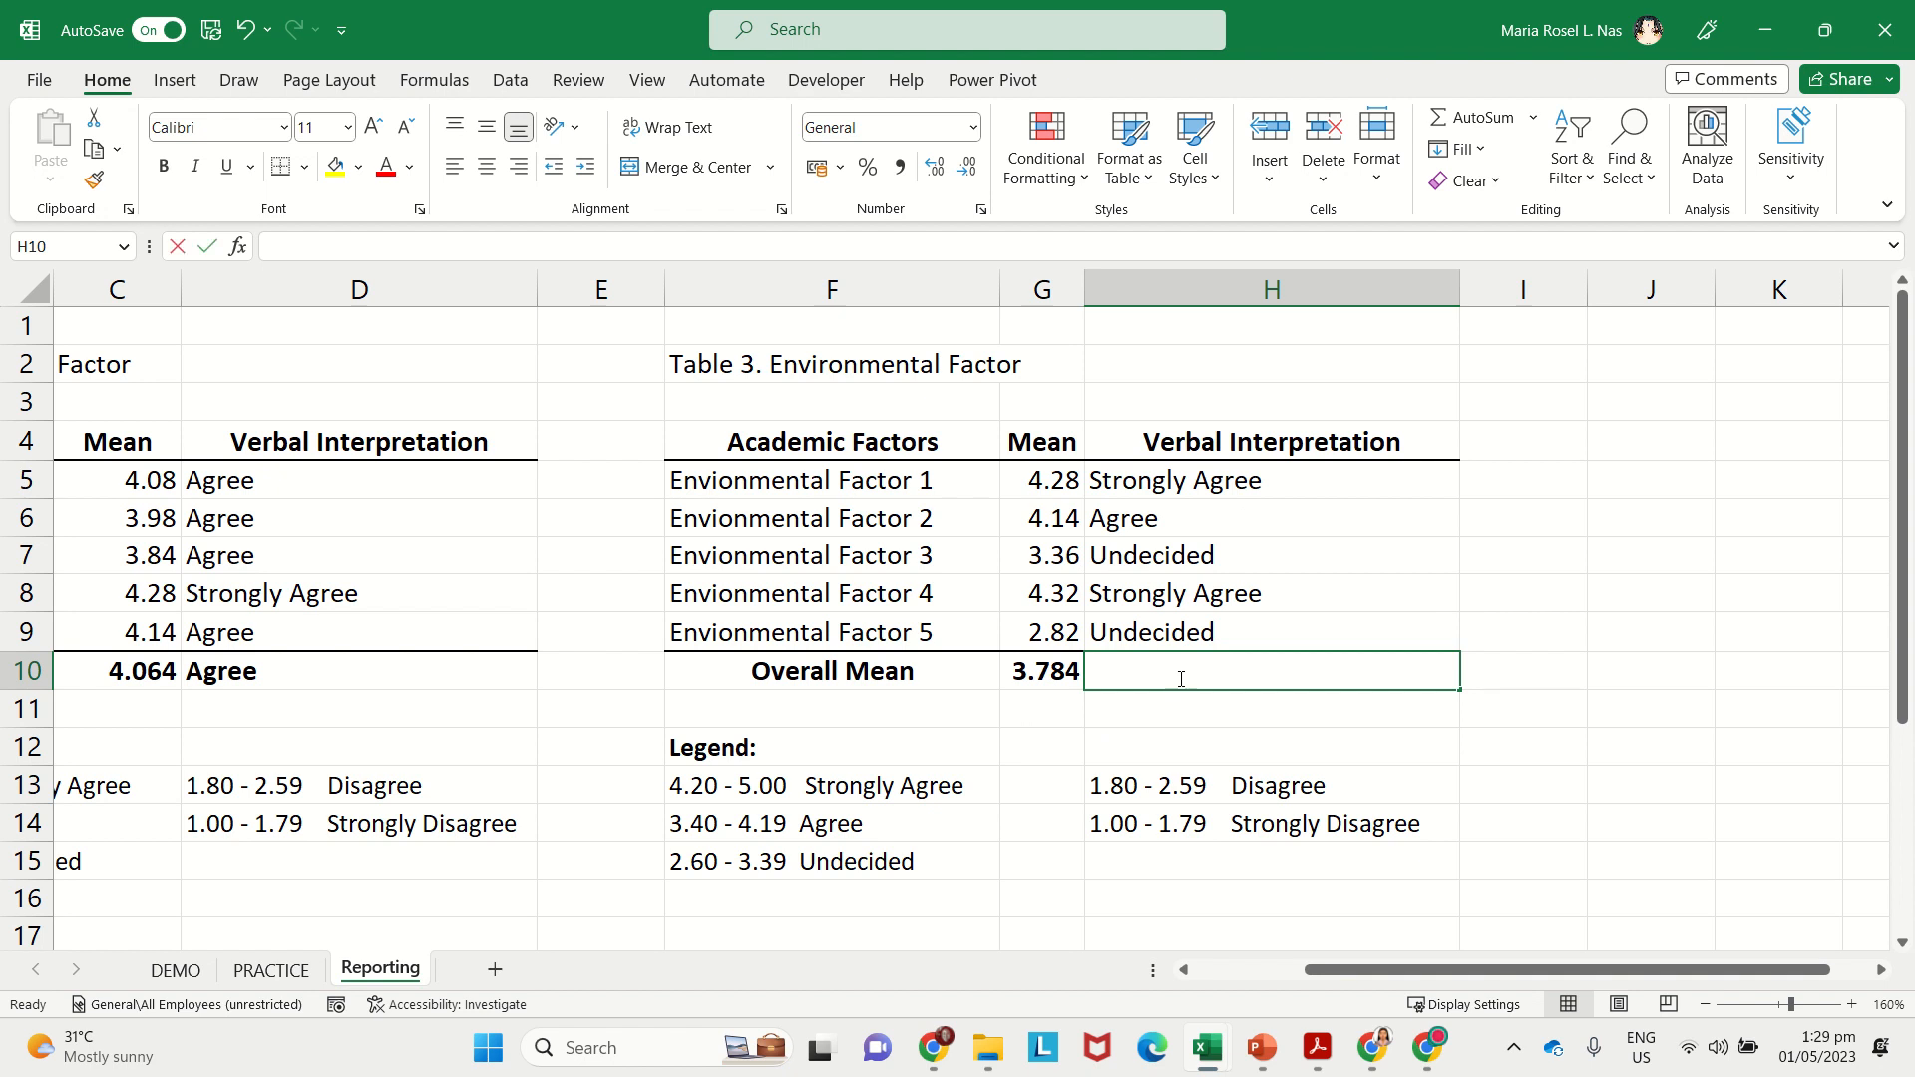
type("Undecided")
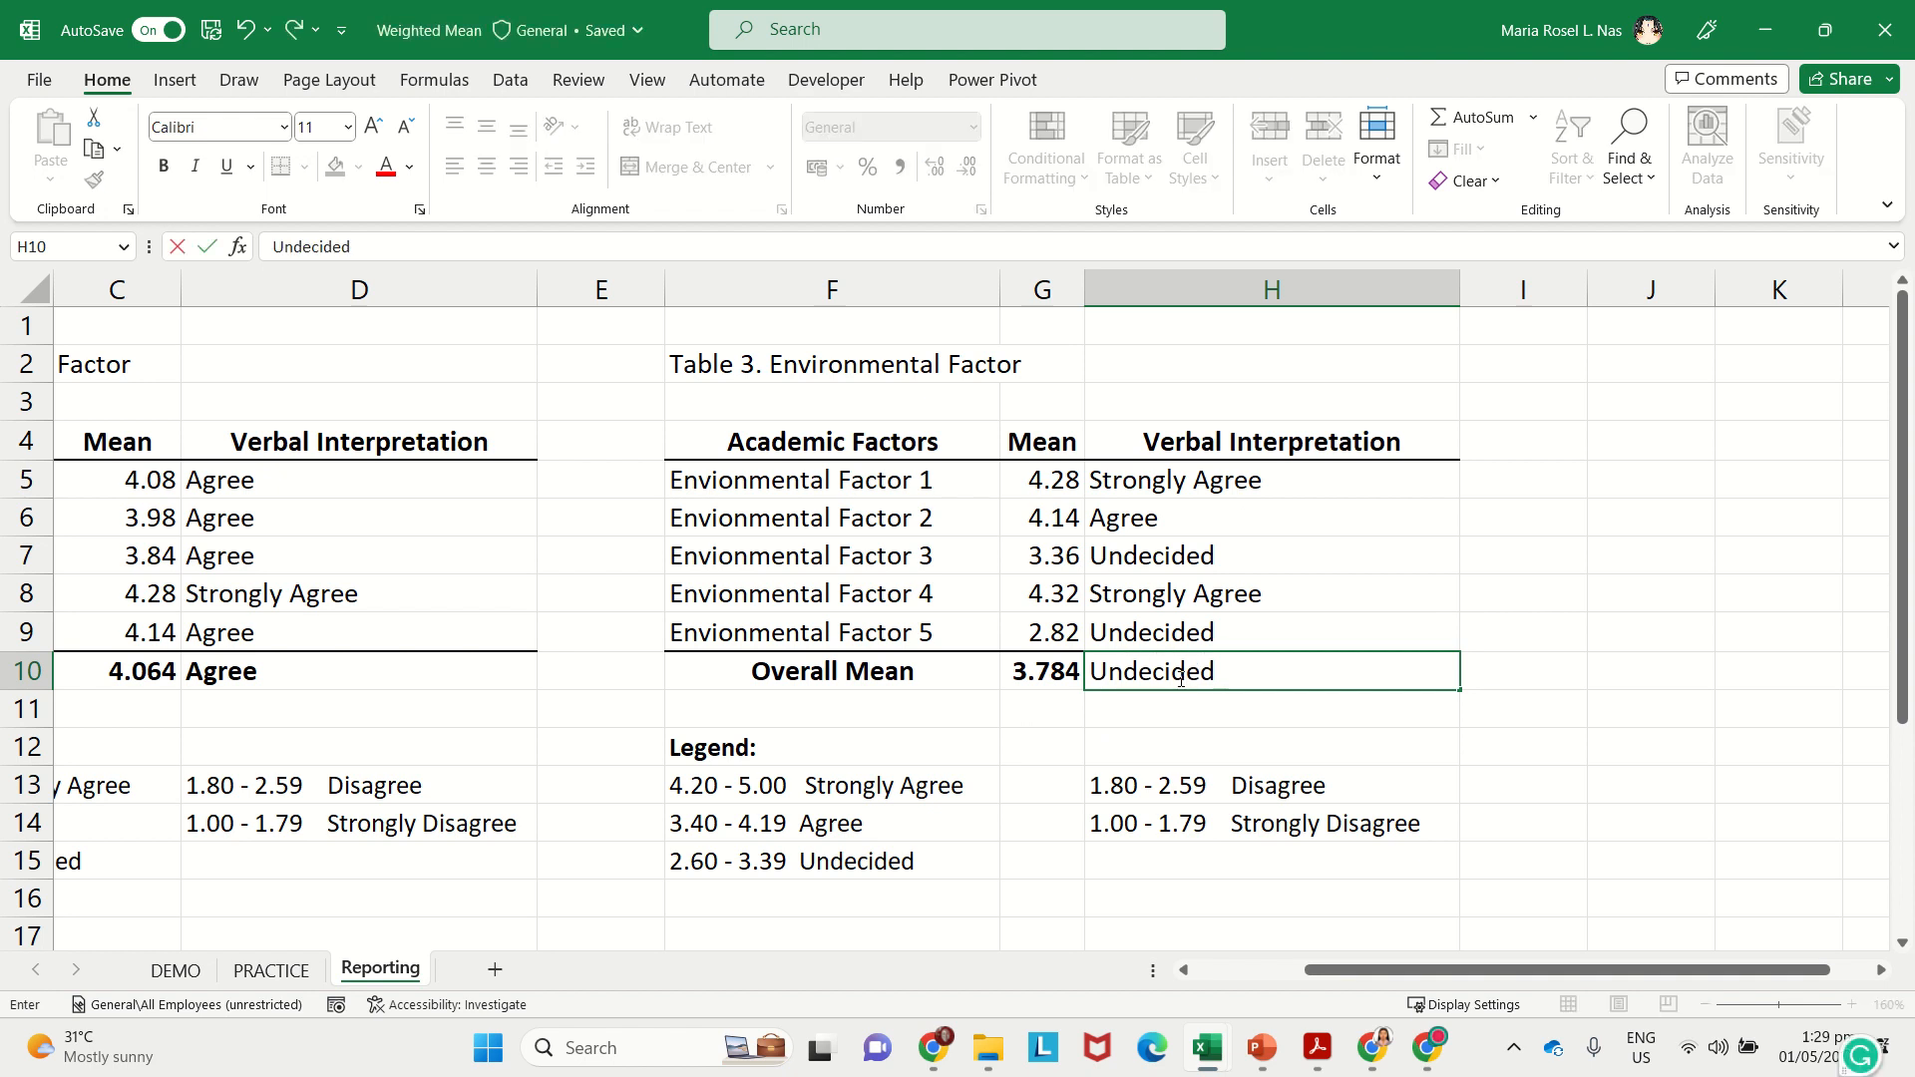
key("BackSpace")
key("BackSpace")
key("BackSpace")
key("BackSpace")
key("BackSpace")
key("BackSpace")
key("BackSpace")
key("BackSpace")
key("BackSpace")
Step: Enter Agree as the verbal interpretation of Table 3's overall mean in H10 and make it bold
type("A")
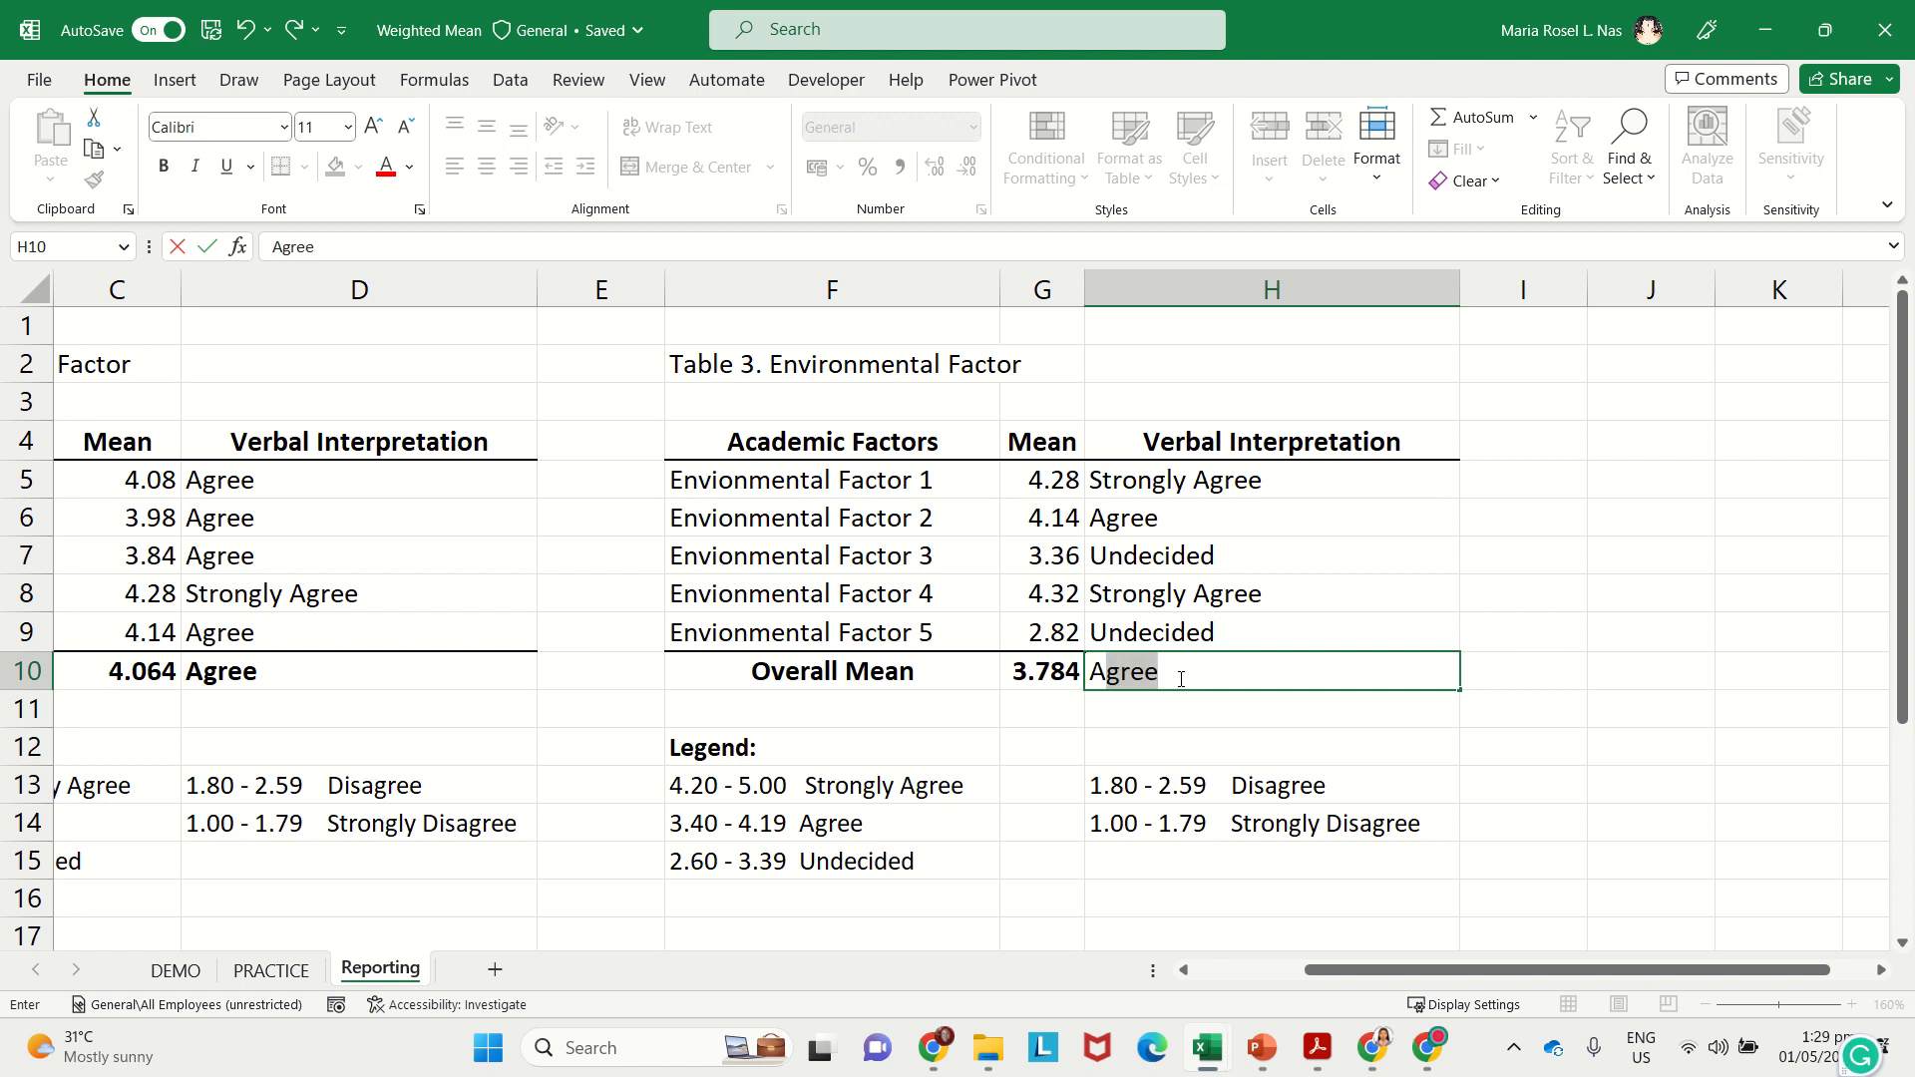
type("gree")
key("Return")
key("Up")
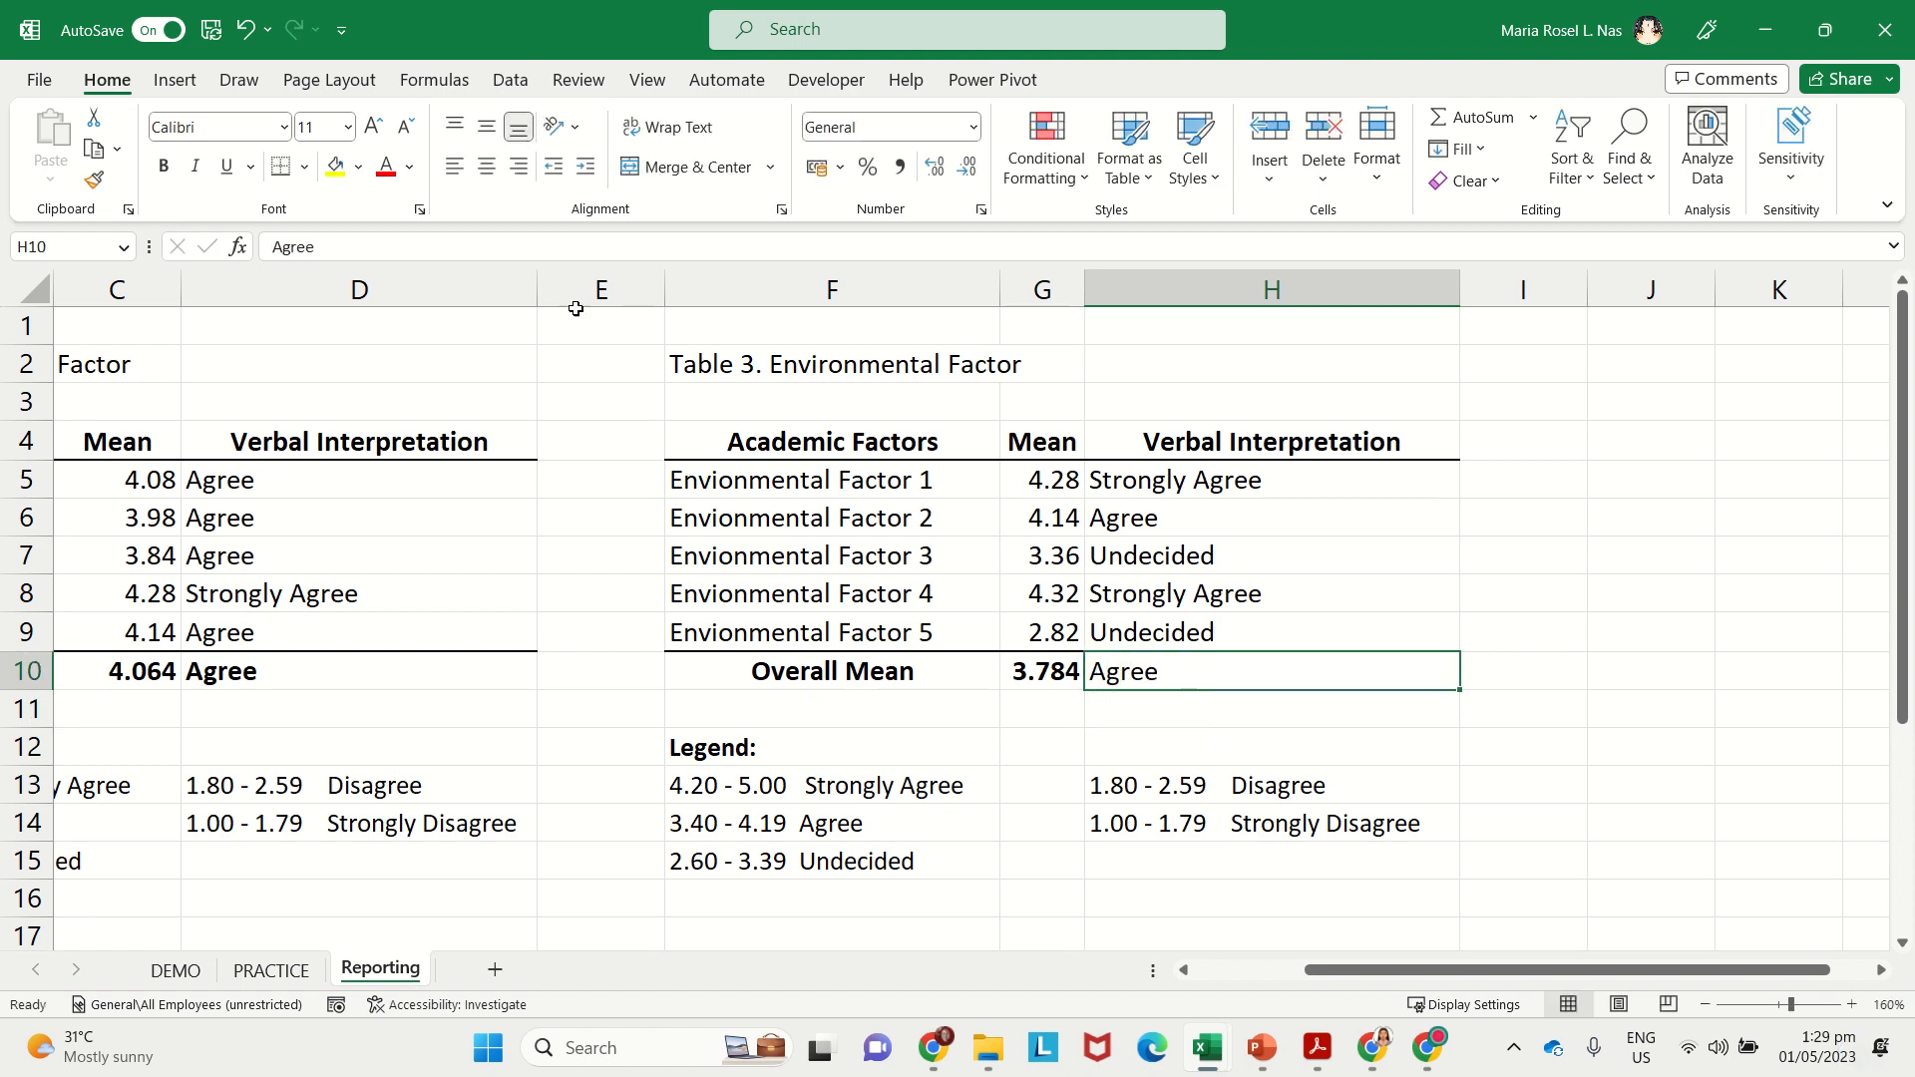
key("ctrl+b")
left_click(1594, 634)
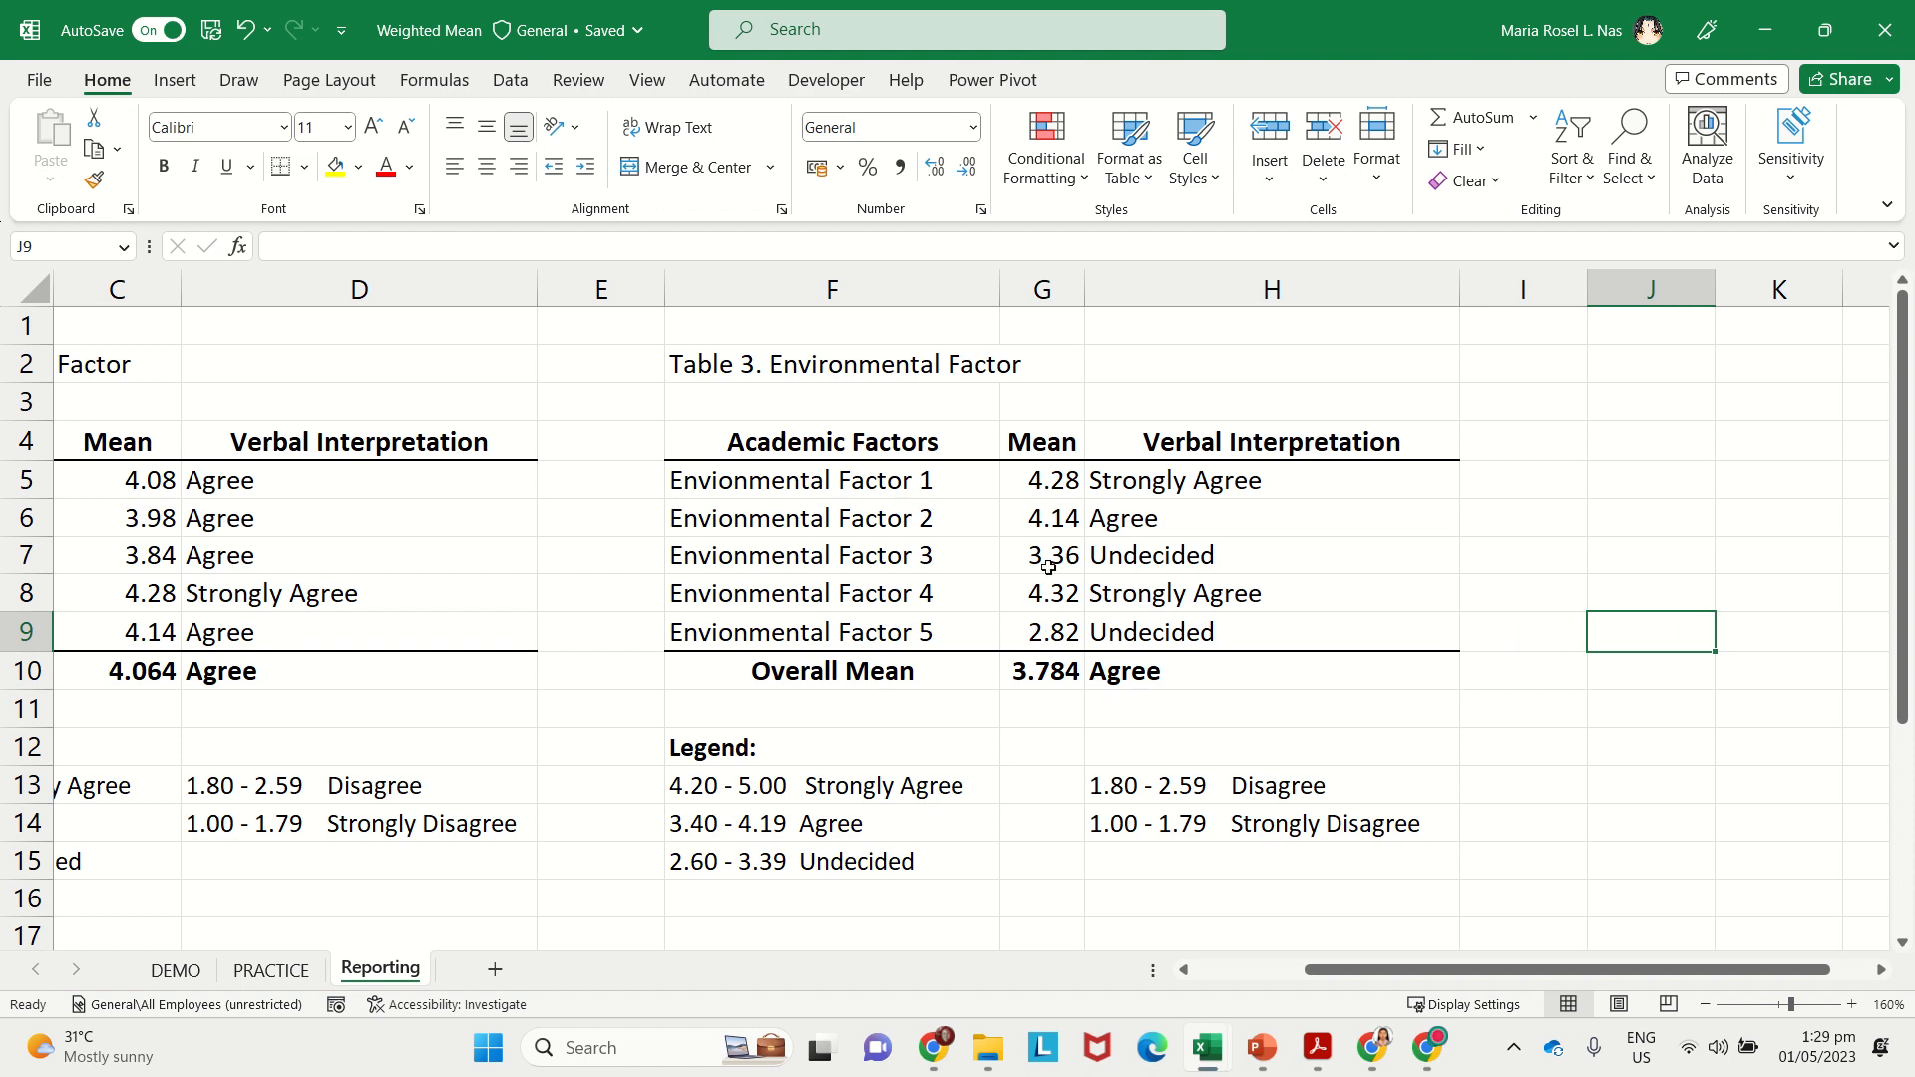
Step: Review the Environmental Factor table alongside the Academic Factor table, including their legends and the transposed means below them
left_click(711, 364)
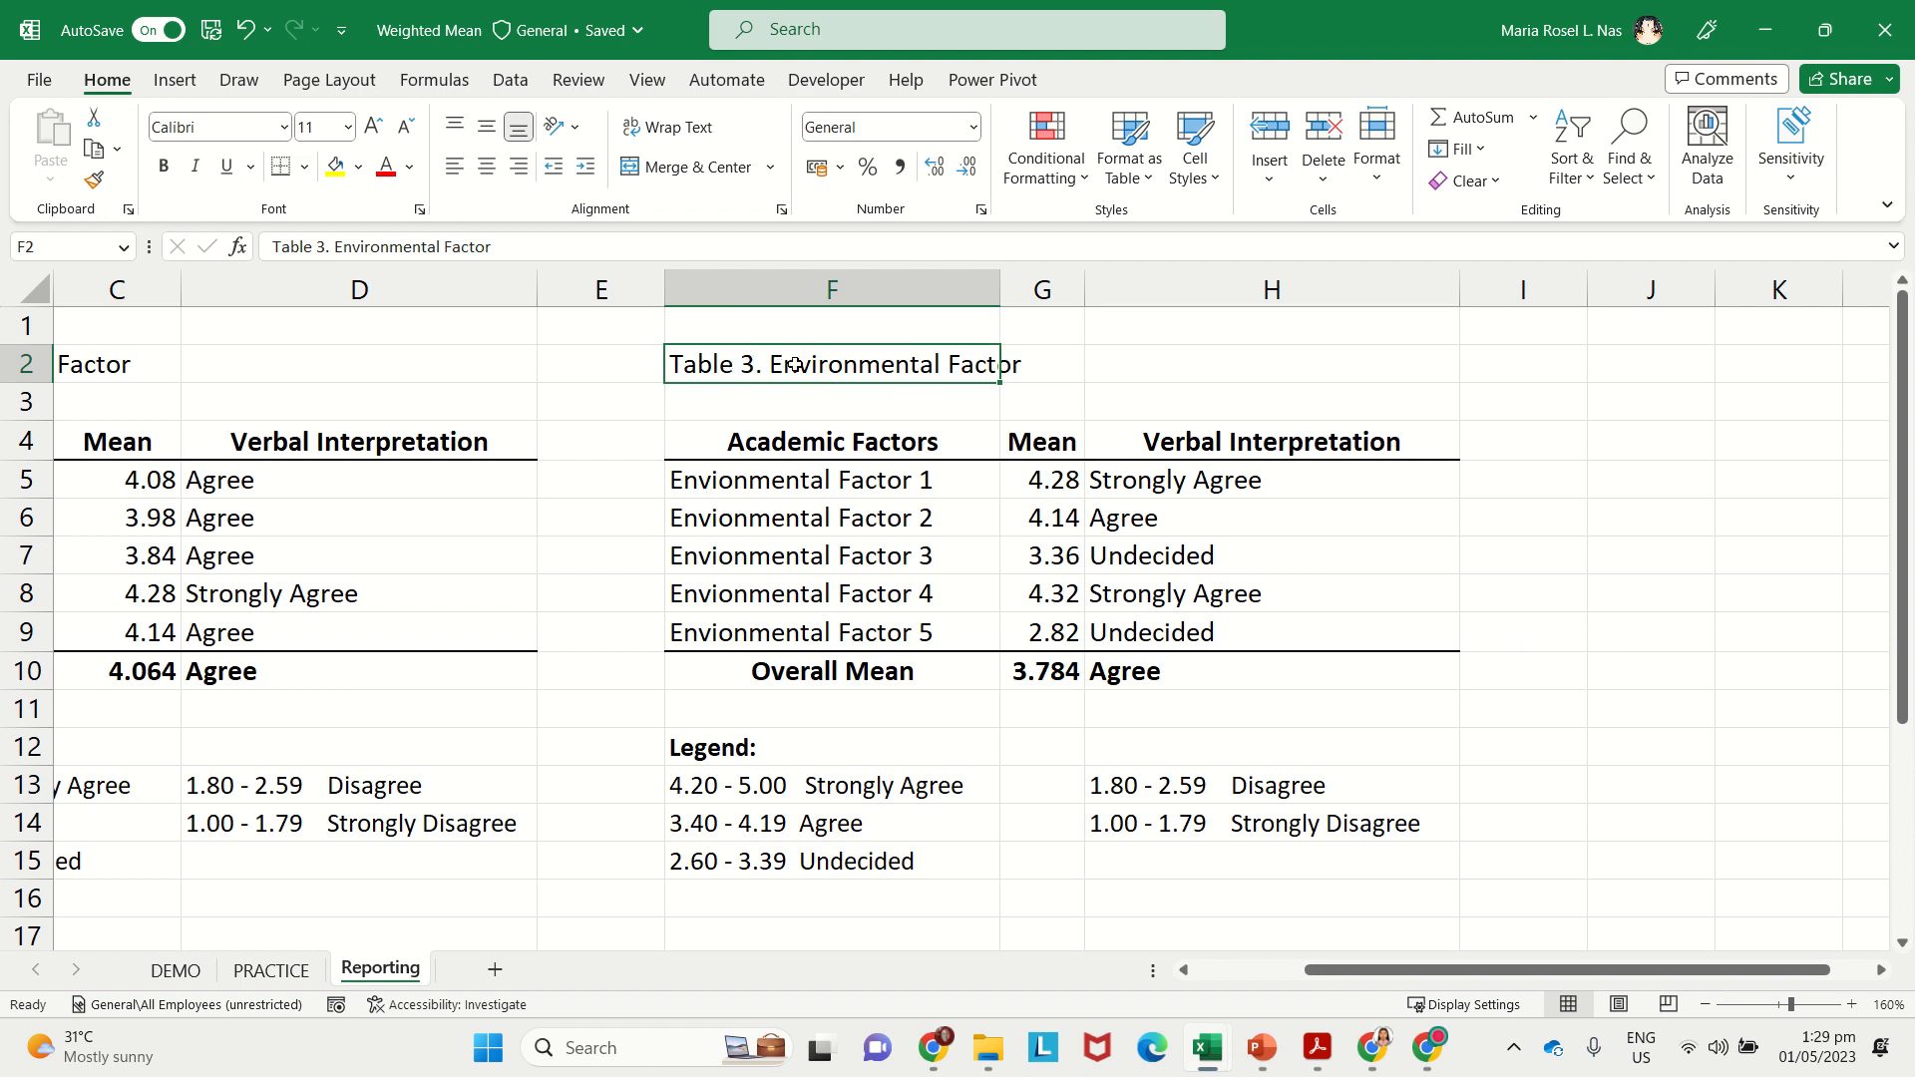
left_click_drag(741, 381, 1307, 647)
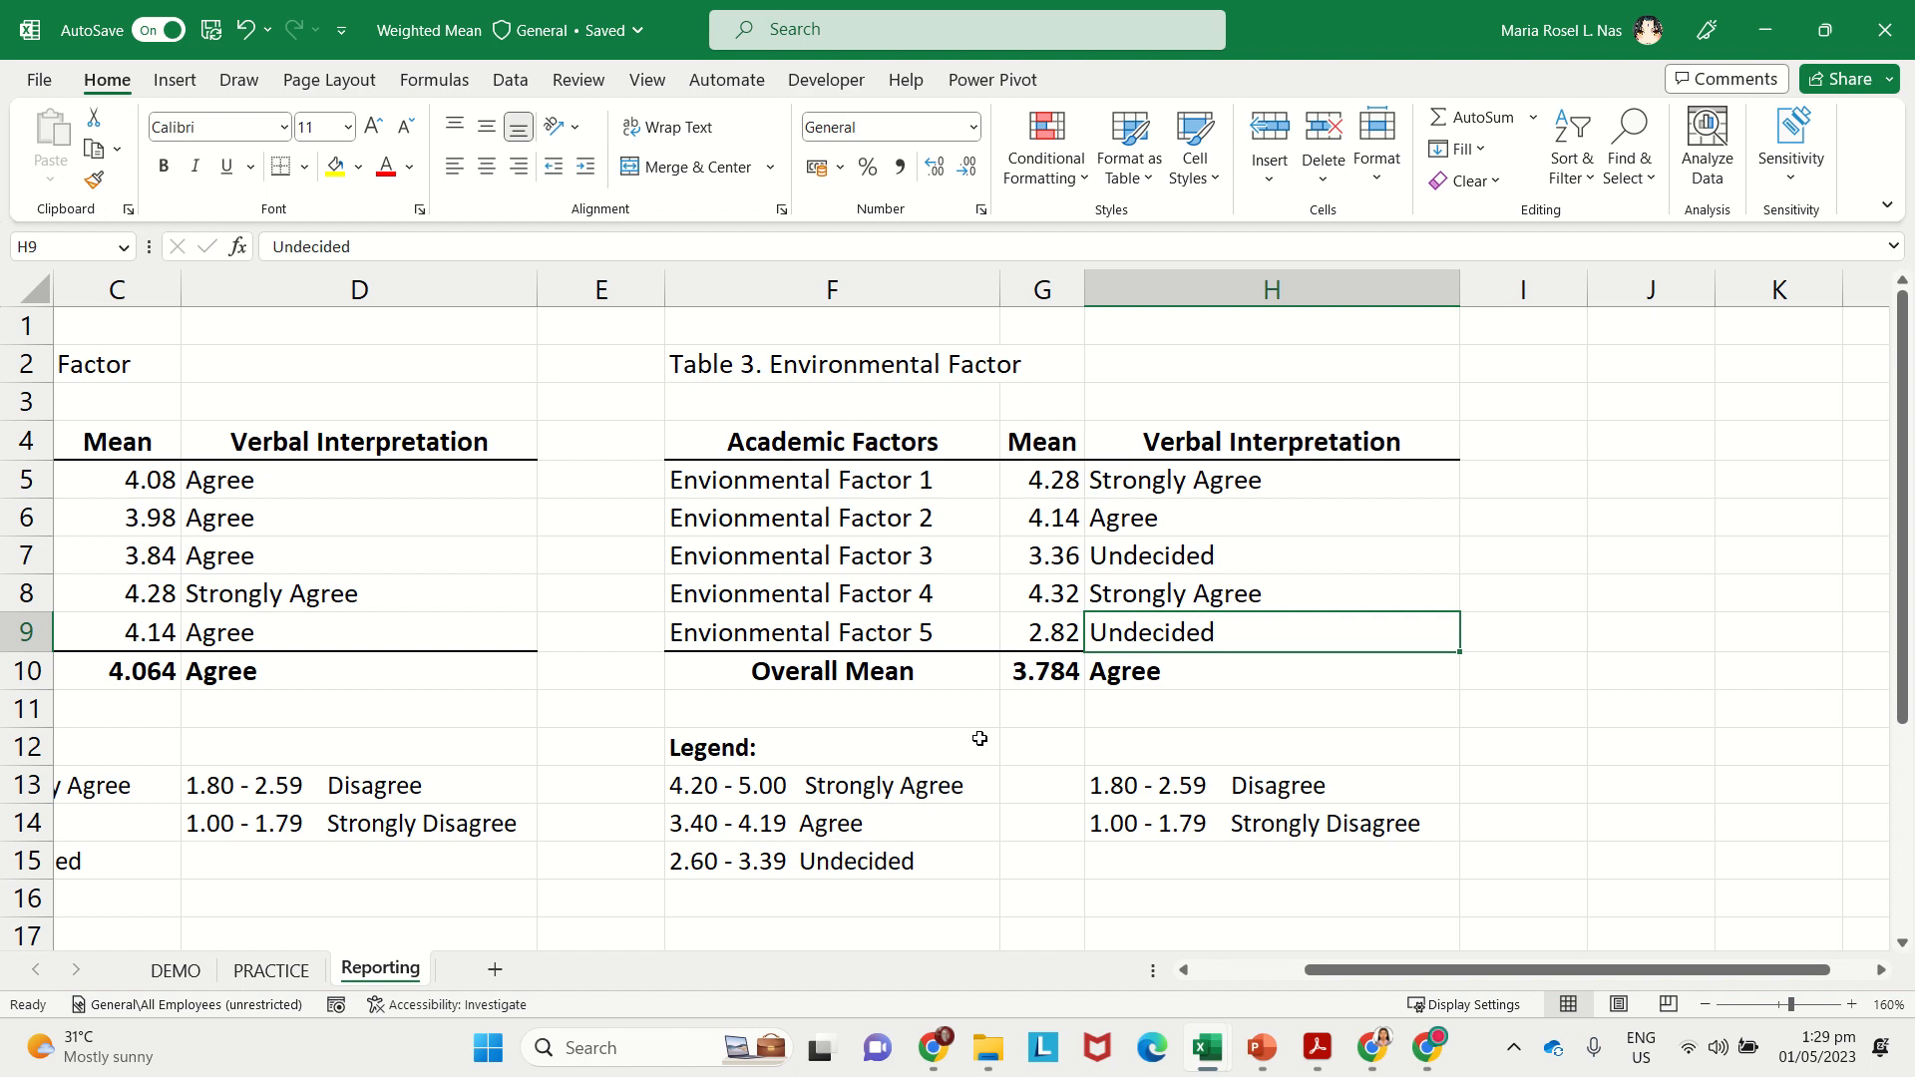
key("Down")
key("Down")
key("Down")
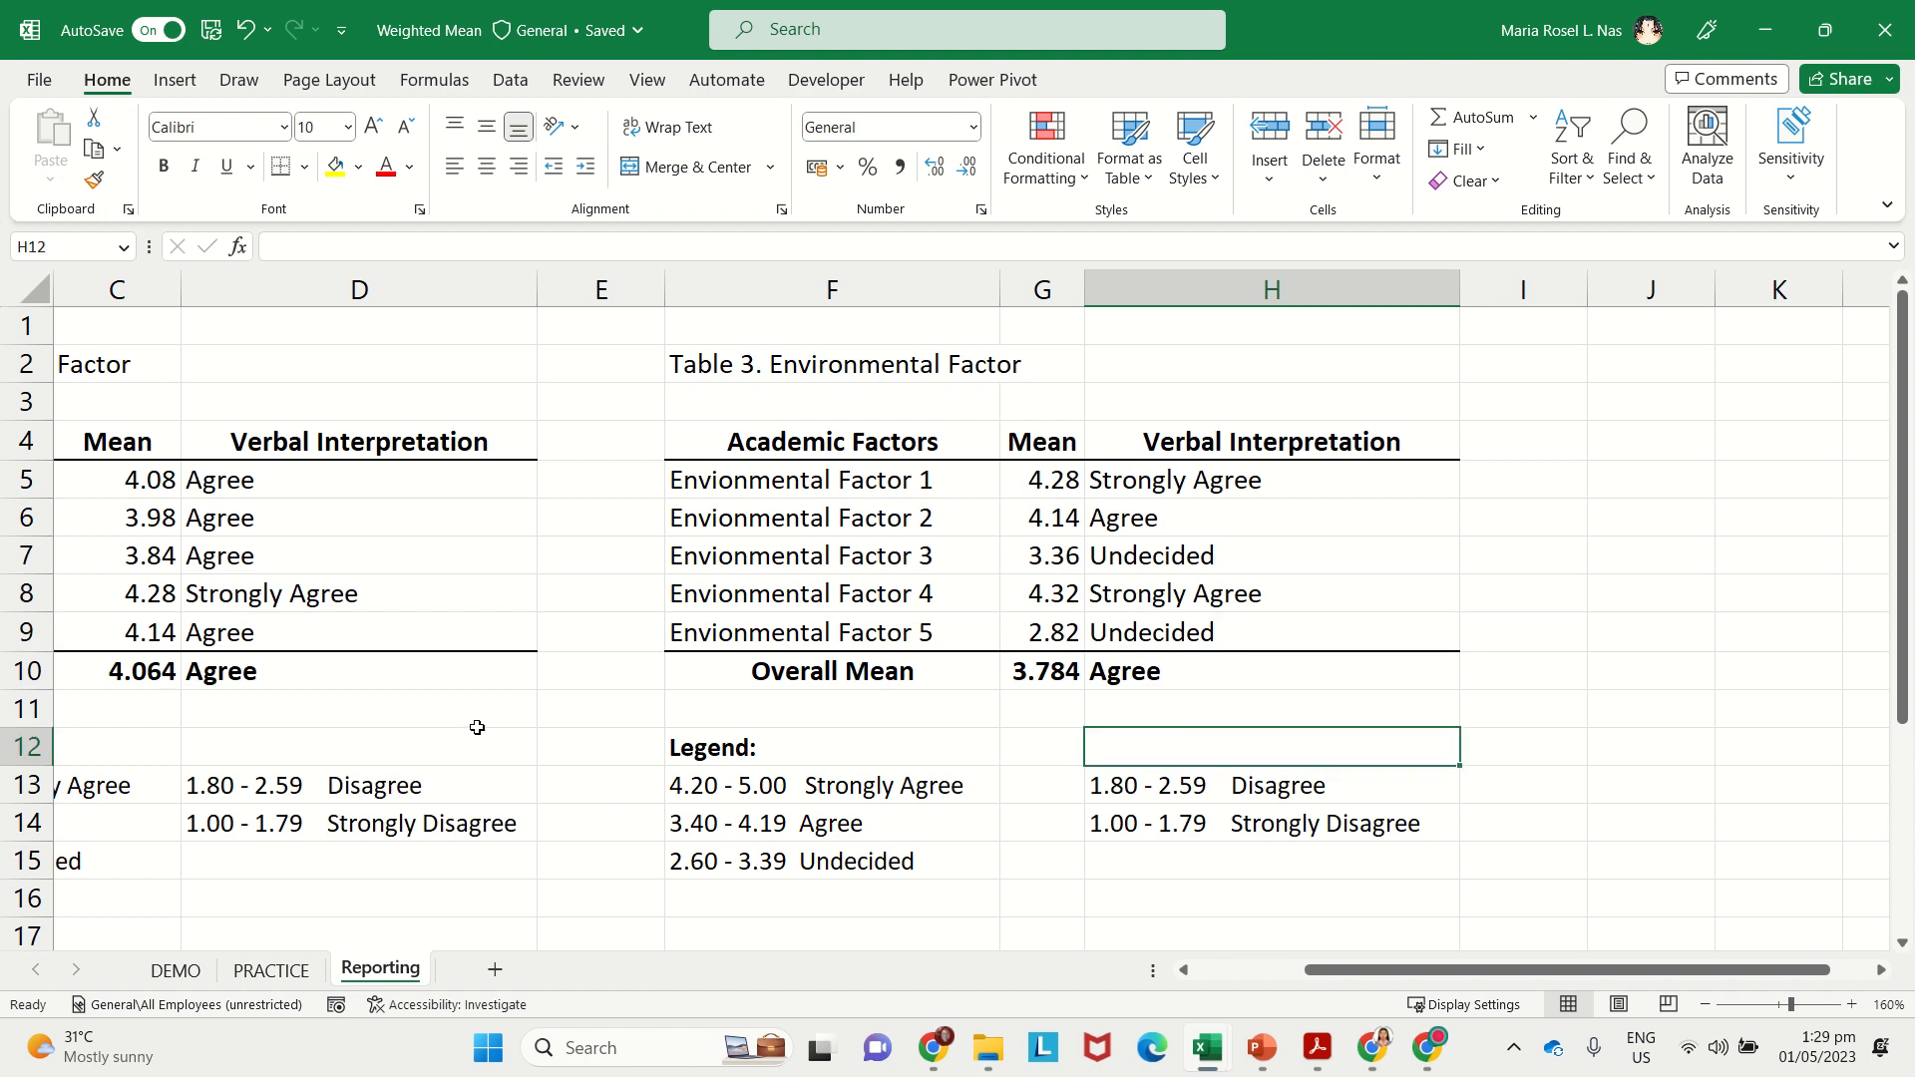
scroll(448, 754, "down", 2)
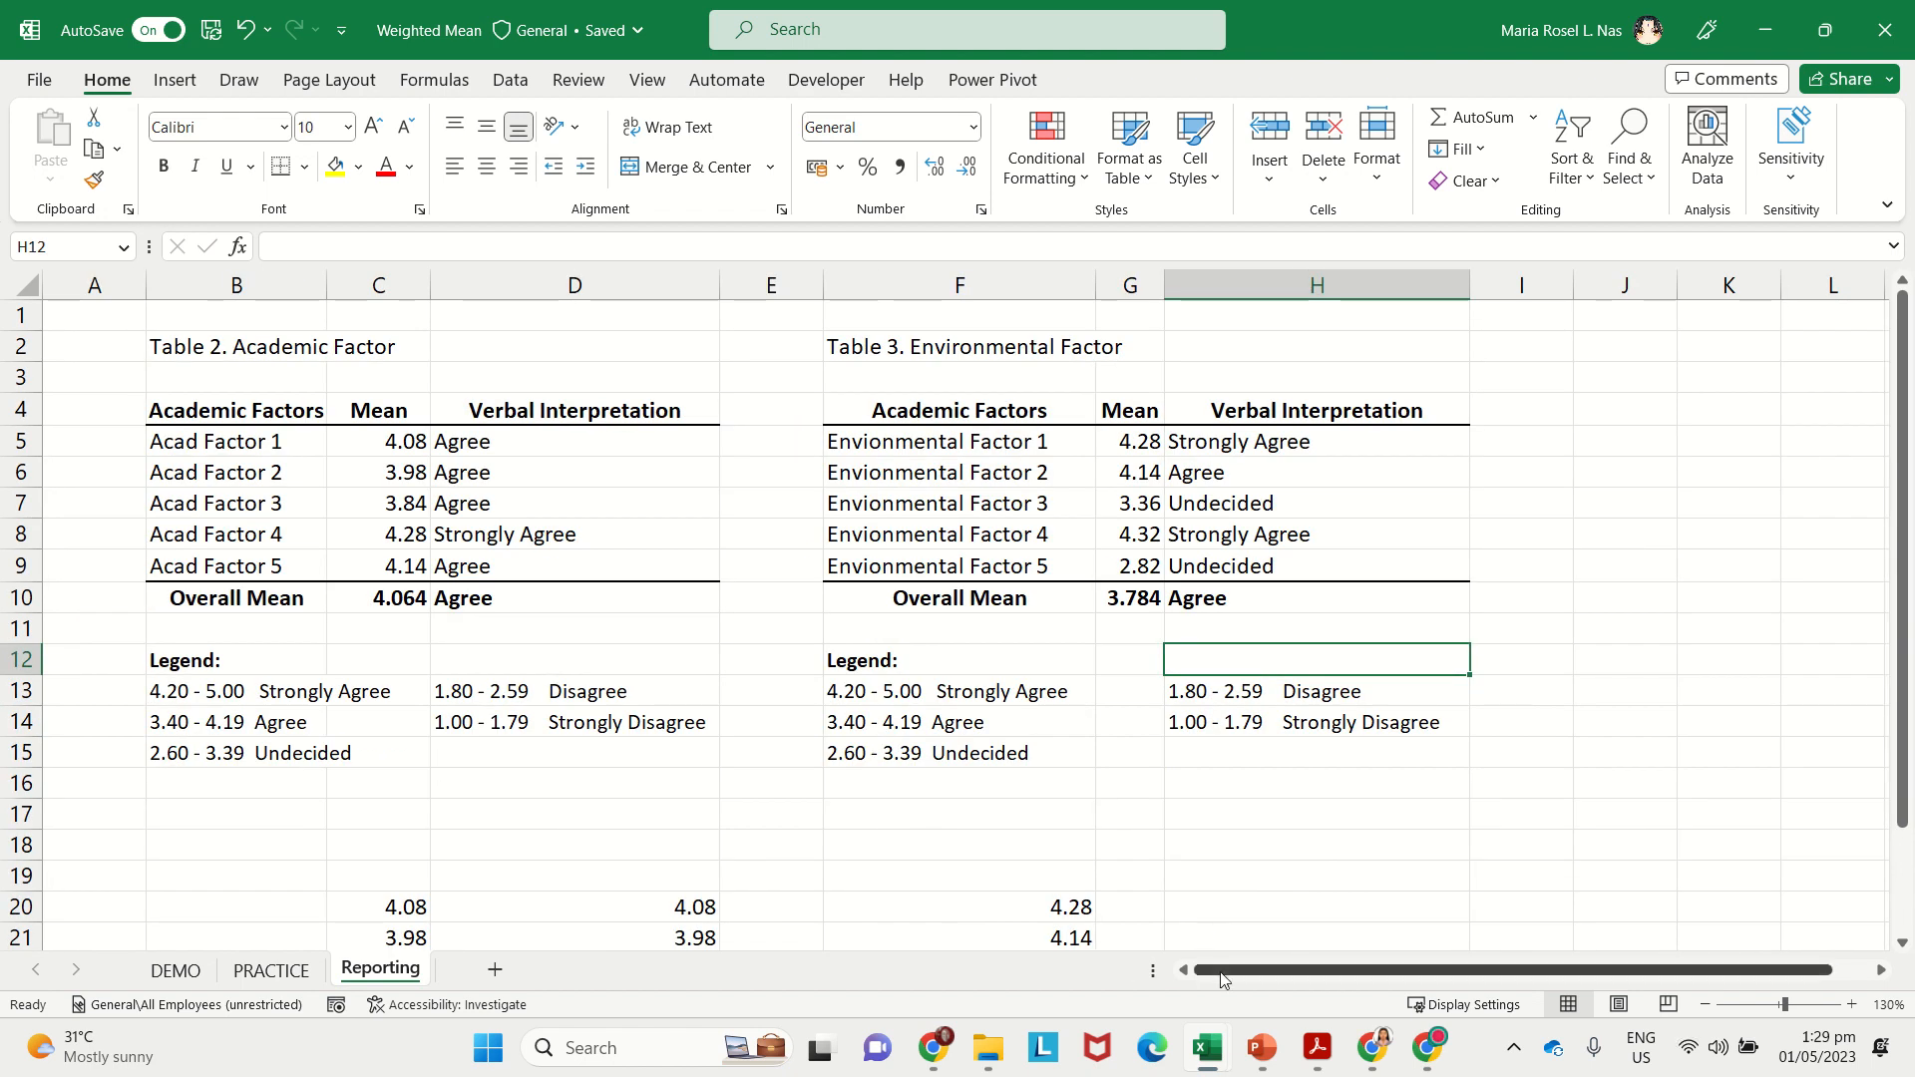
left_click(828, 627)
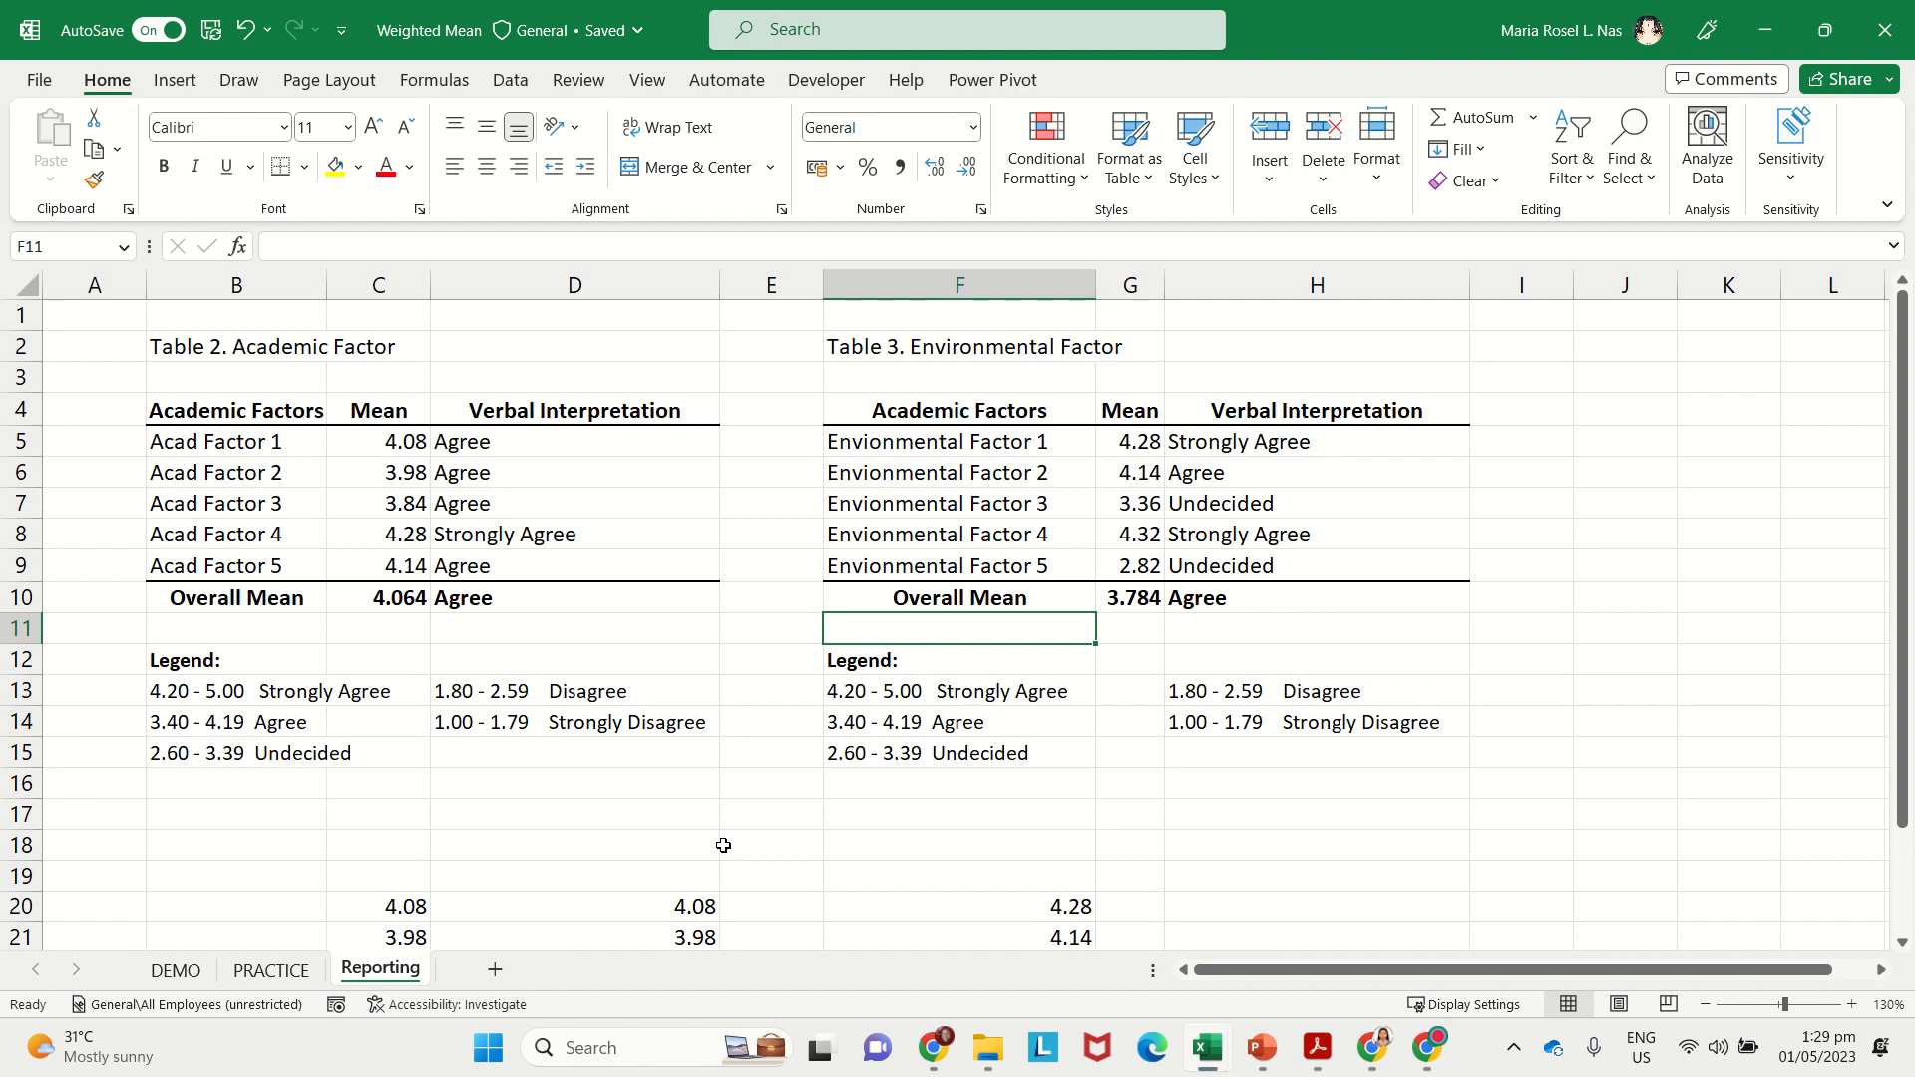
scroll(732, 825, "down", 1)
scroll(732, 825, "down", 3)
scroll(1287, 763, "up", 3)
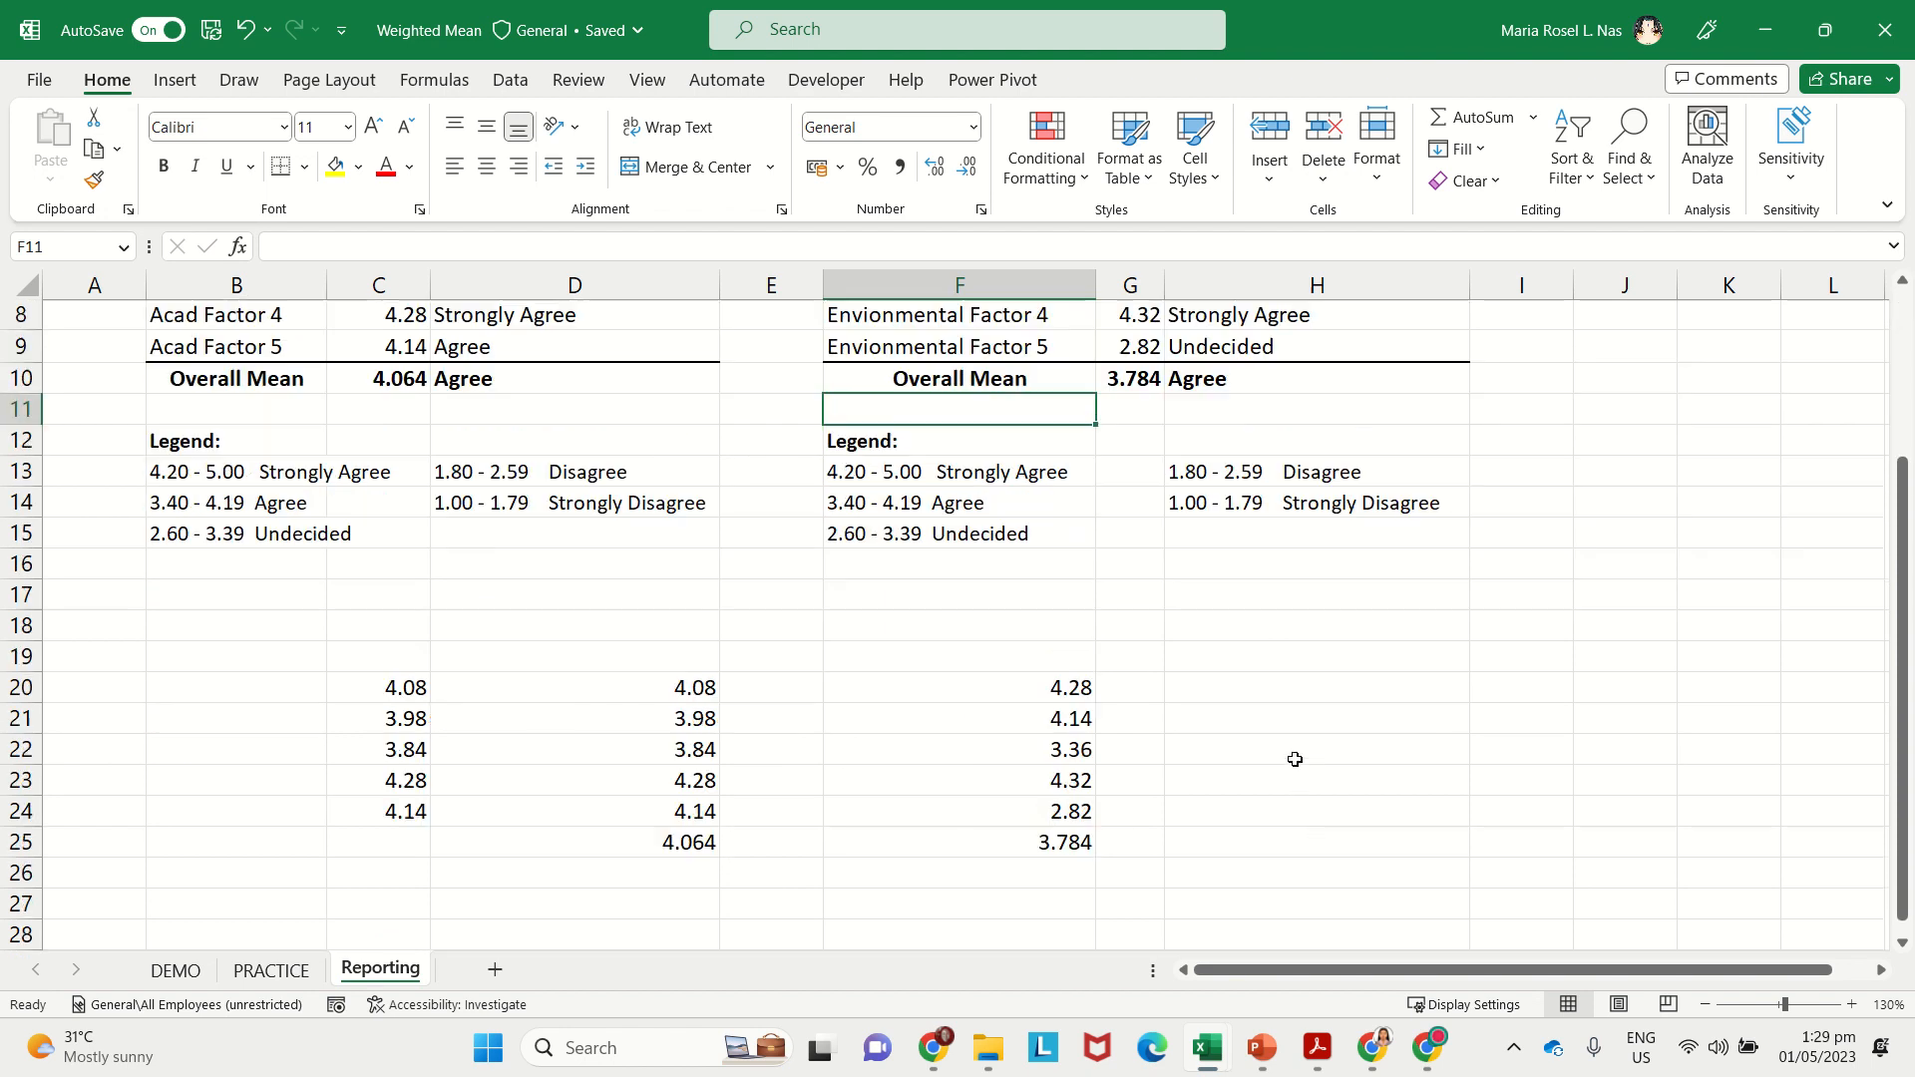